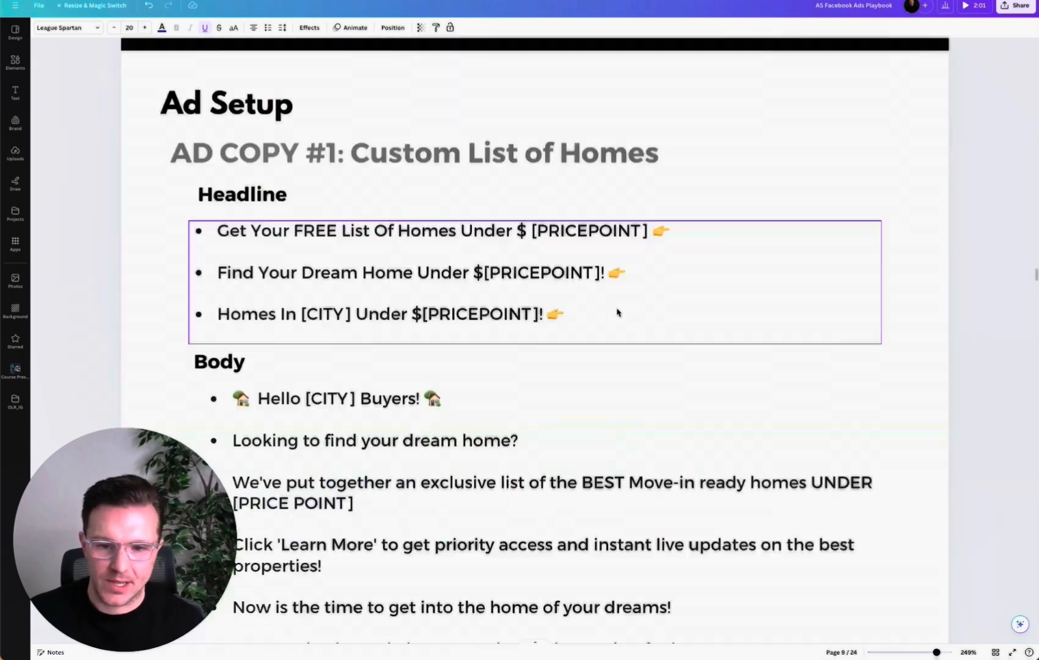
Scroll the Canva playbook to page 8, Facebook Ads Library, with its Finding Ad Inspiration notes.
scroll(617, 309, "up", 12)
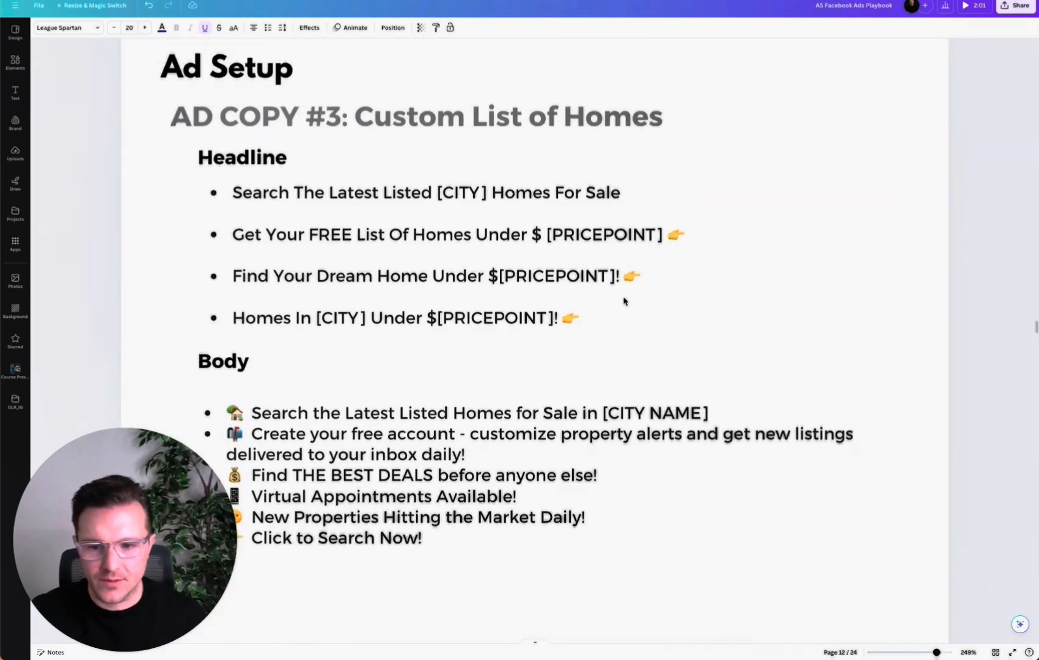
scroll(619, 317, "up", 2)
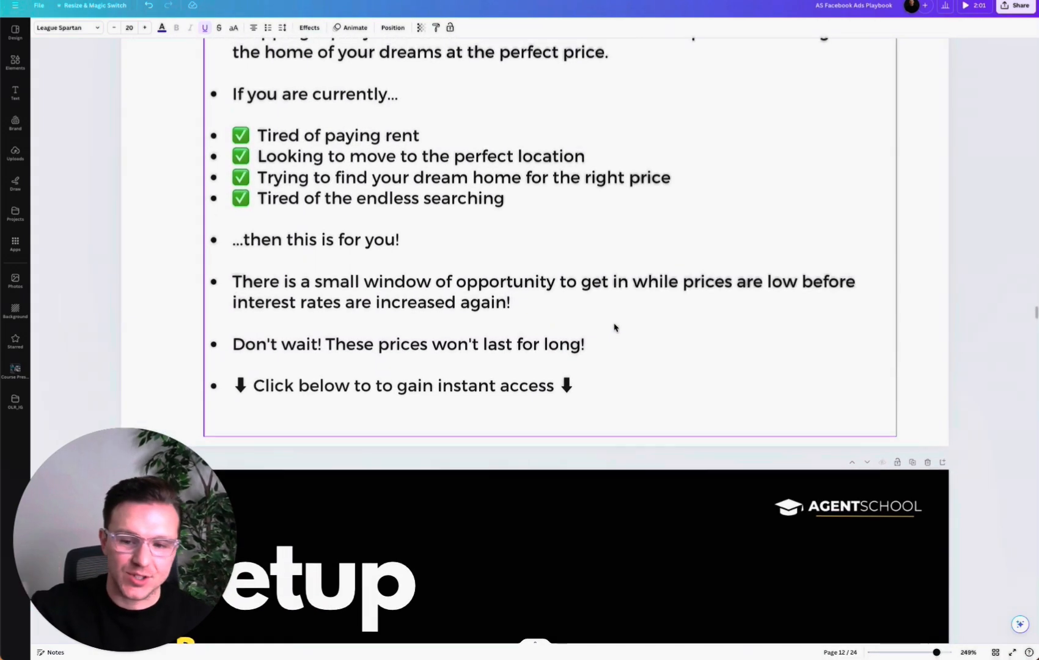
scroll(618, 327, "down", 10)
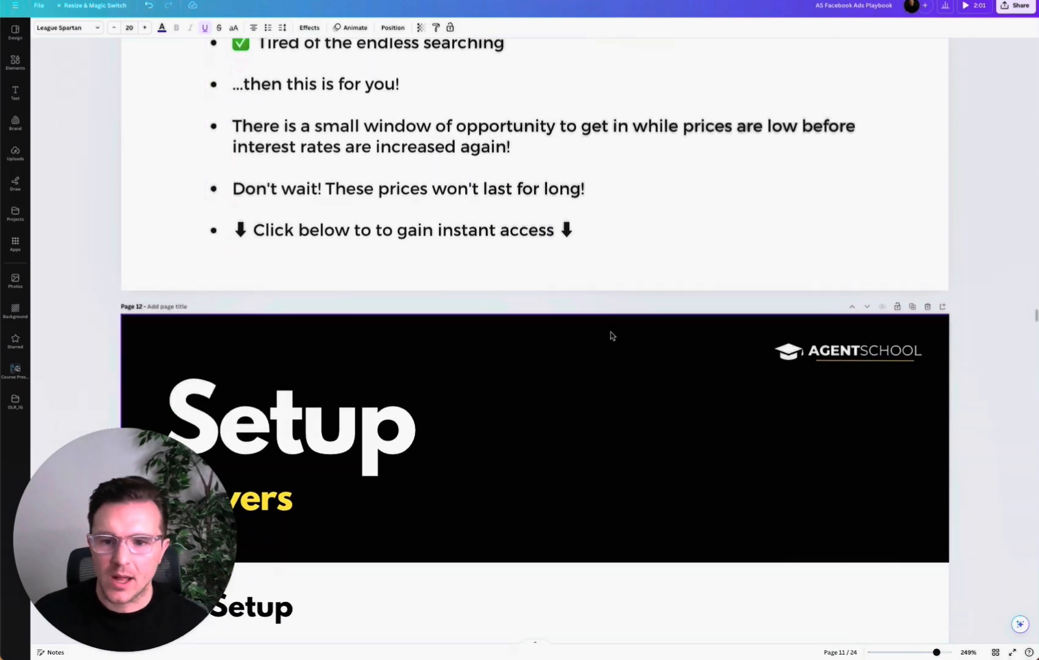
scroll(611, 336, "up", 3)
scroll(610, 339, "down", 5)
scroll(610, 338, "down", 15)
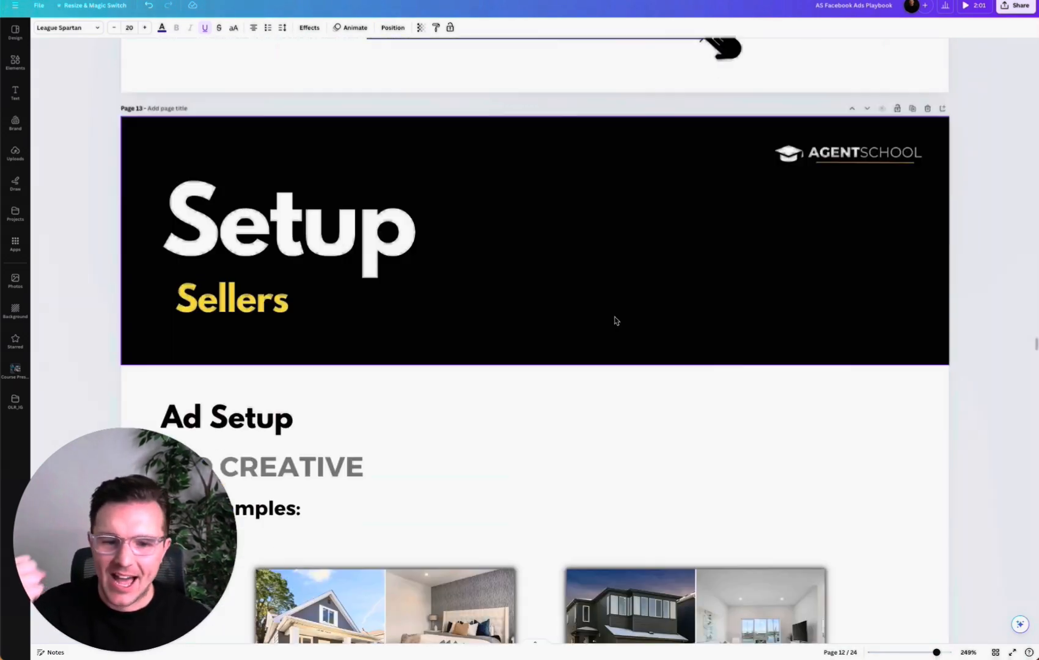
scroll(615, 322, "down", 15)
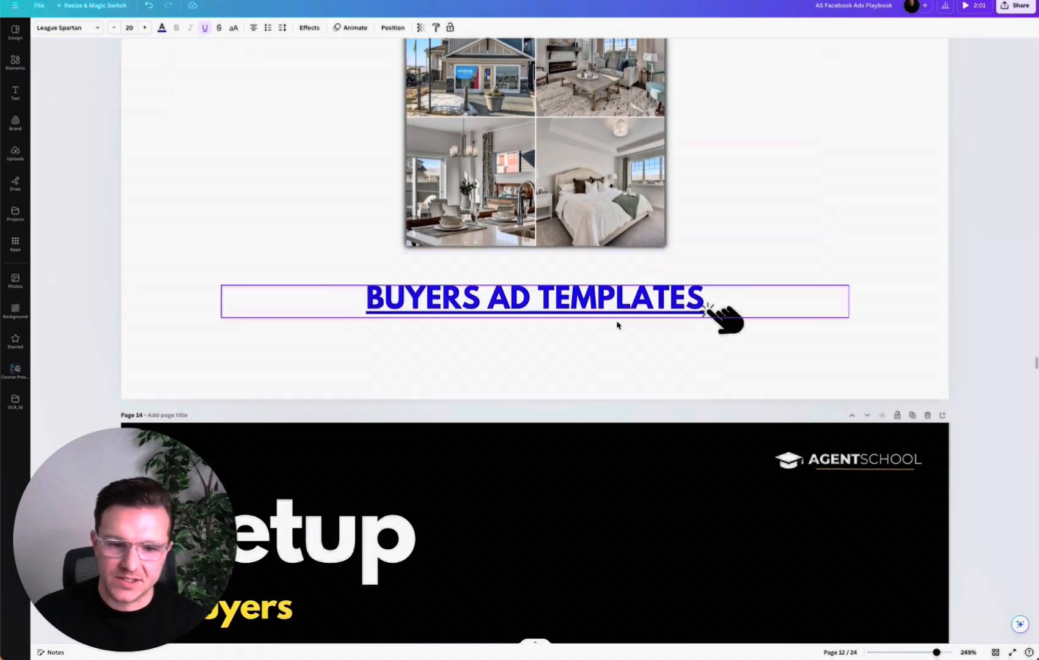
scroll(631, 303, "down", 15)
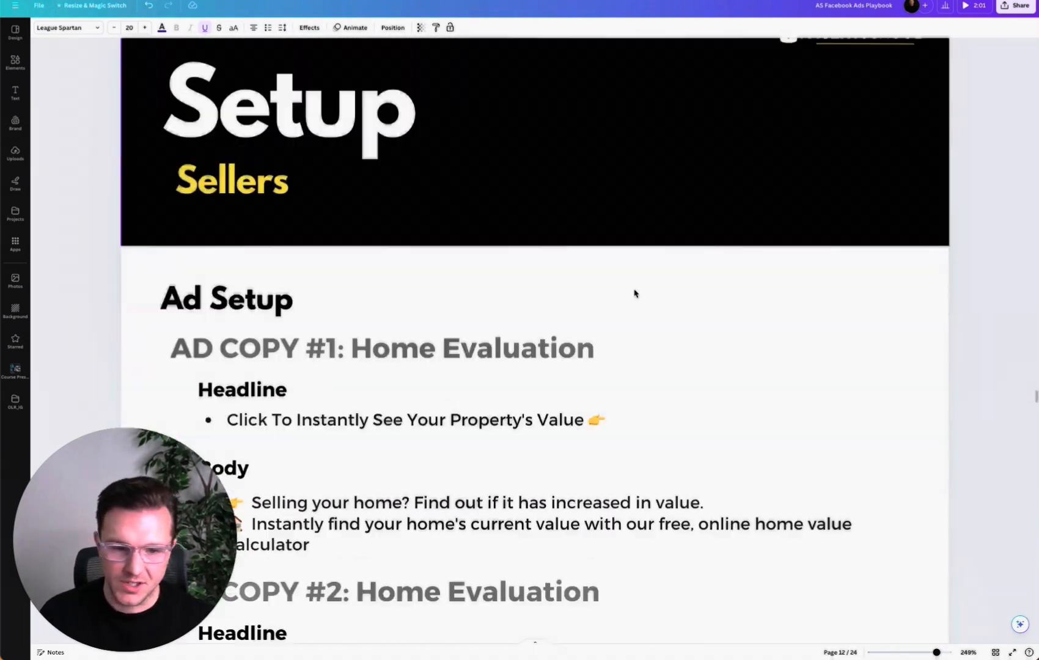
scroll(635, 293, "up", 10)
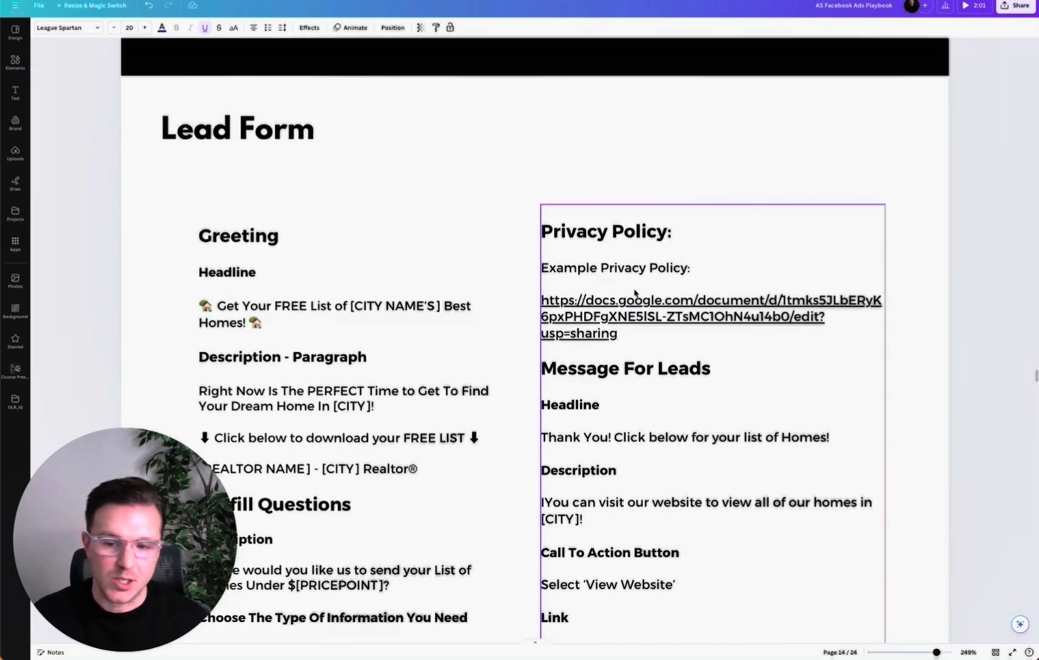
scroll(634, 293, "up", 10)
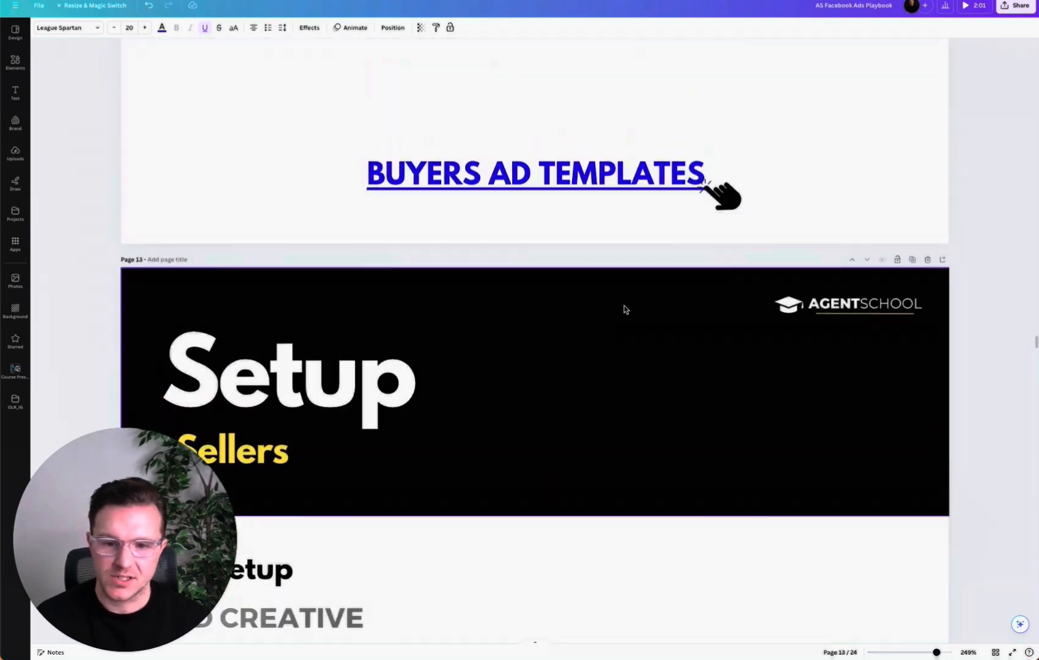
scroll(621, 309, "down", 15)
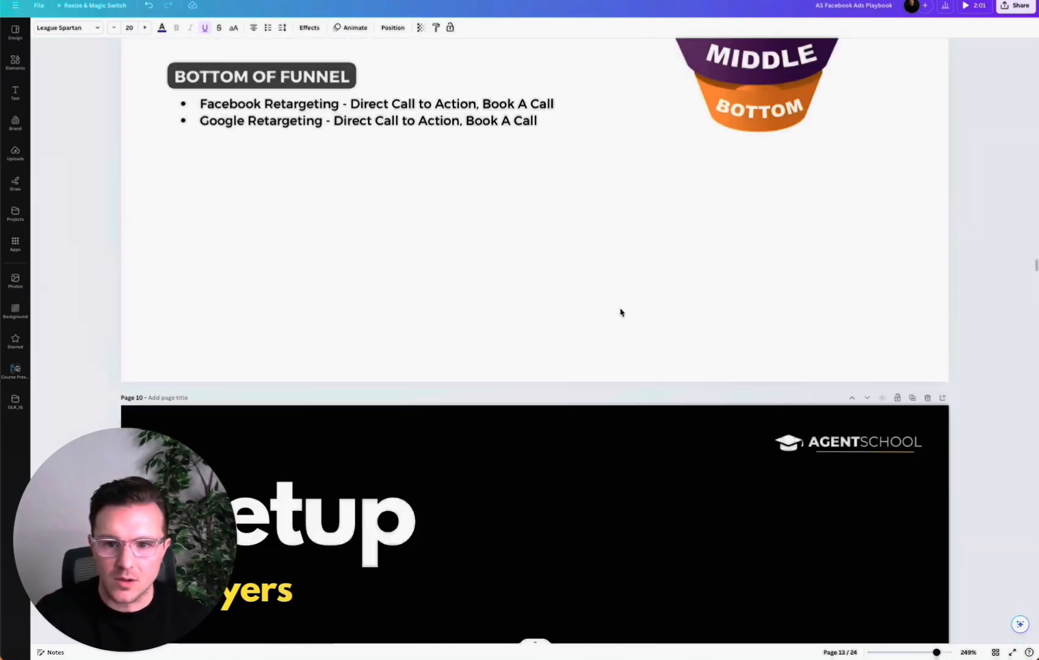
scroll(623, 306, "up", 6)
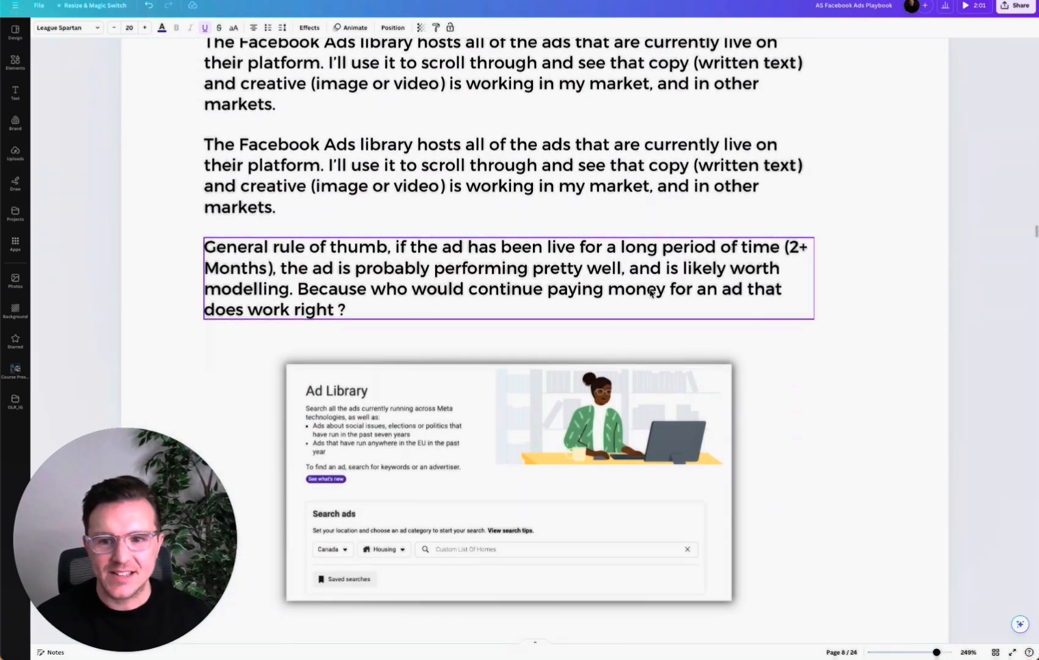
scroll(651, 294, "down", 1)
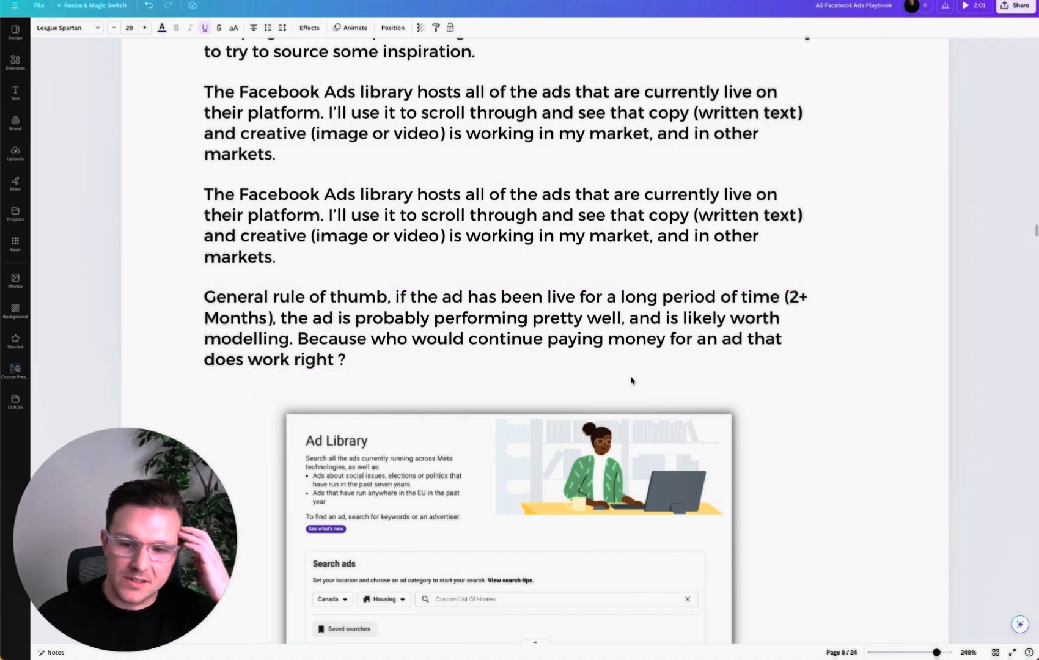
scroll(632, 379, "up", 10)
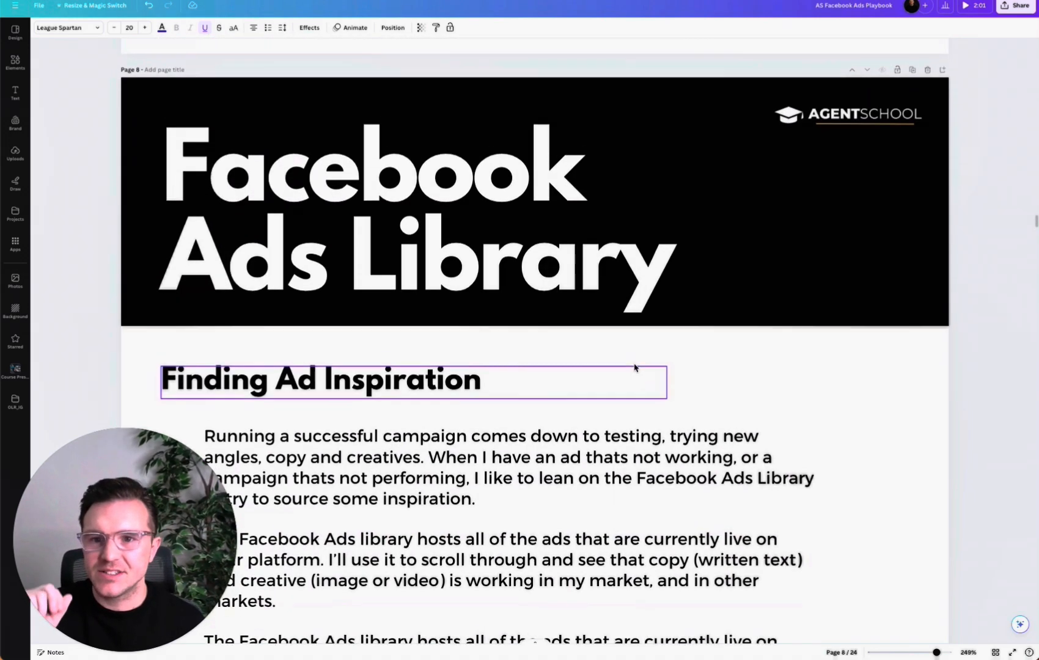
scroll(634, 366, "down", 2)
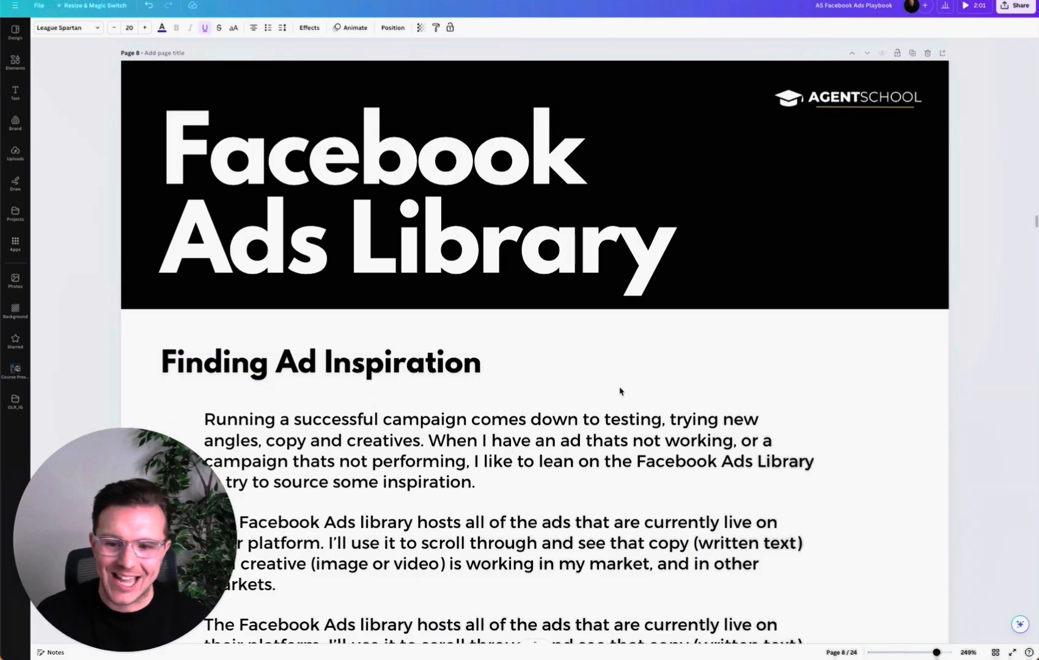
scroll(573, 333, "down", 1)
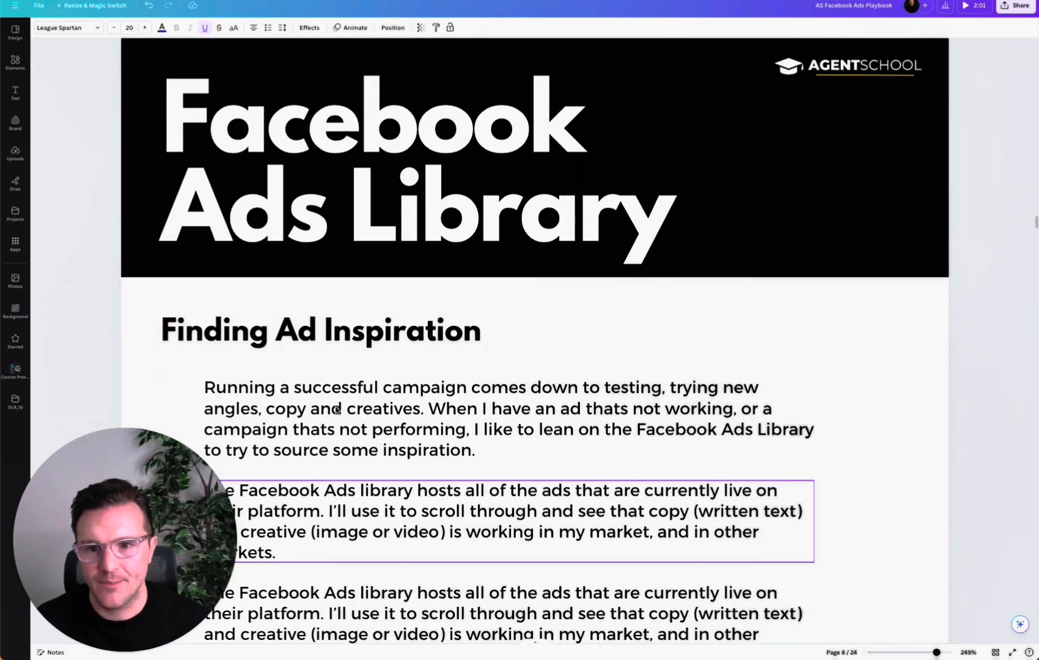
scroll(557, 320, "up", 1)
scroll(550, 332, "down", 2)
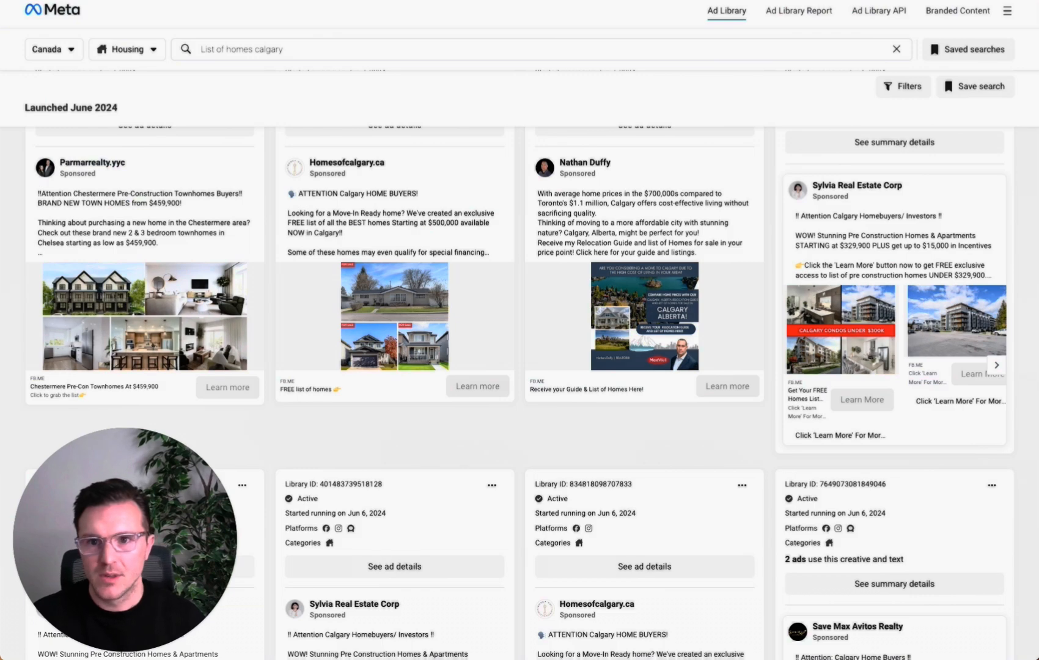
Check the Canada and Housing filters on the 'List of homes calgary' Ad Library search, from the top.
scroll(193, 106, "up", 9)
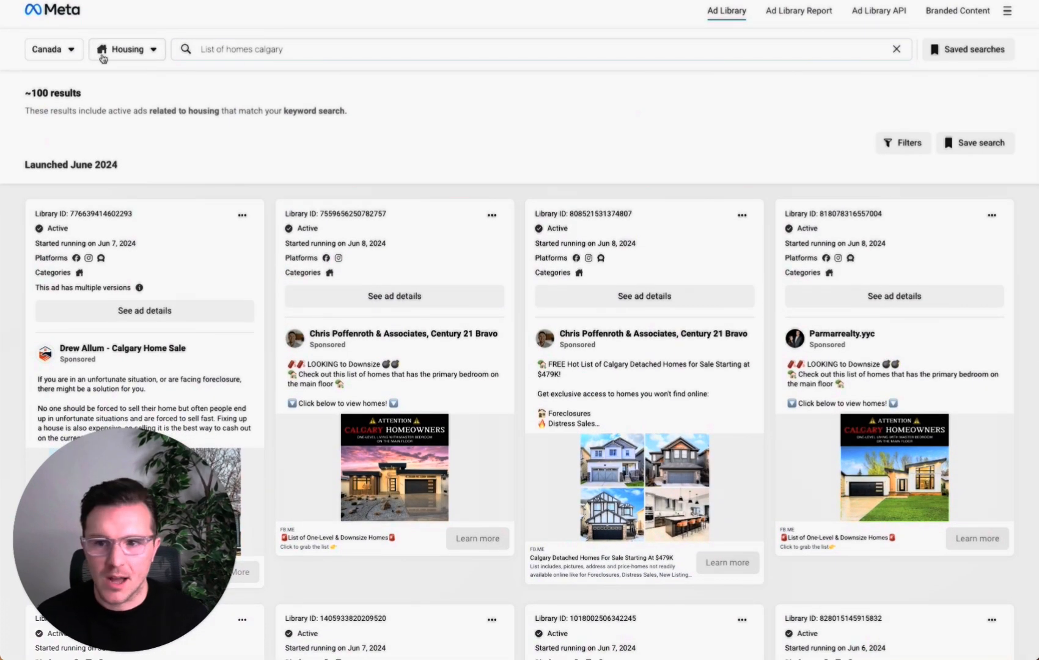
left_click(48, 55)
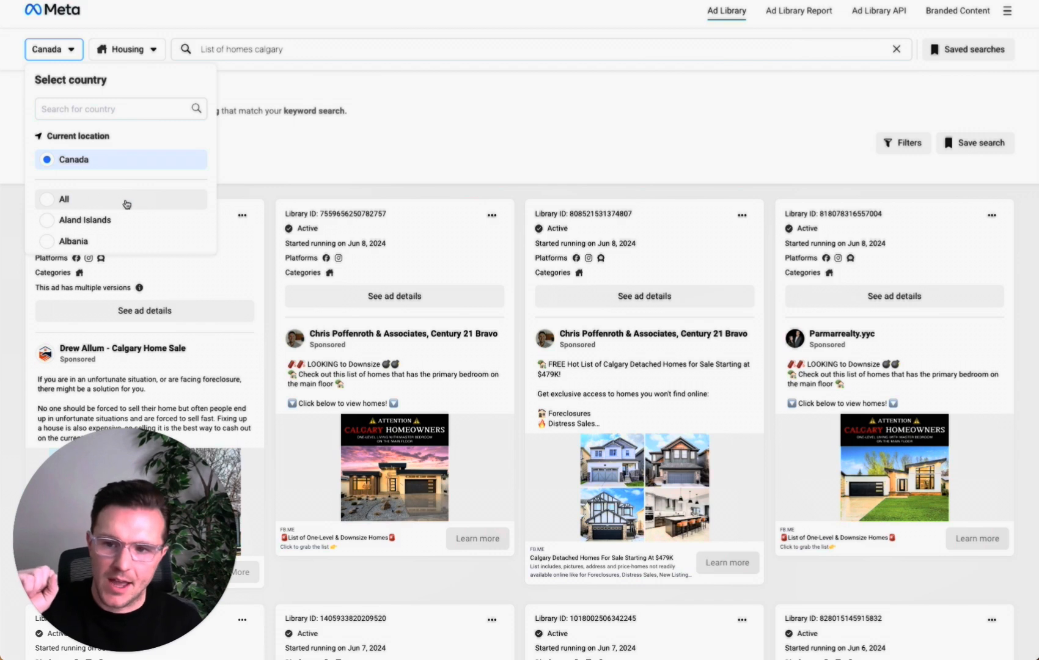
left_click(131, 54)
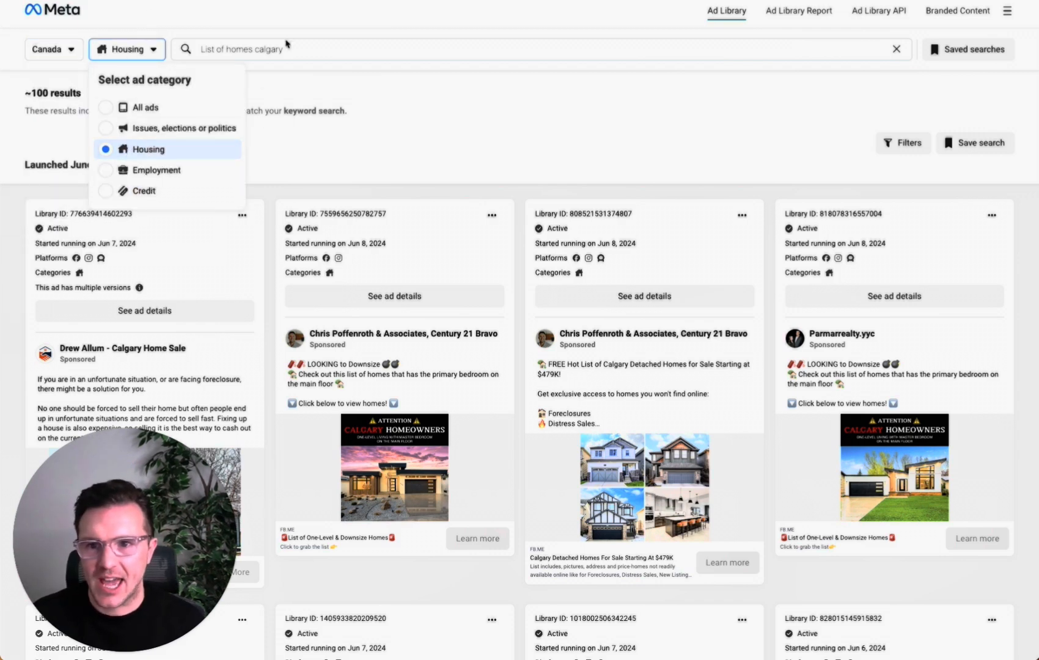
left_click(312, 52)
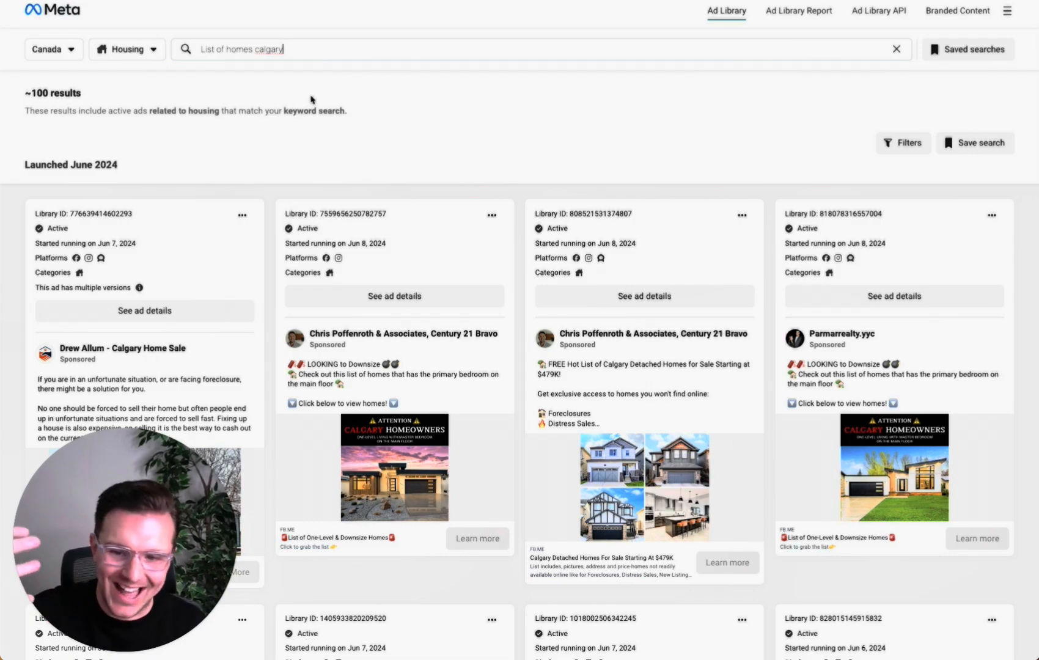
Scroll the Calgary housing ad results down to the April 2024 ads.
scroll(557, 234, "down", 6)
scroll(625, 234, "down", 10)
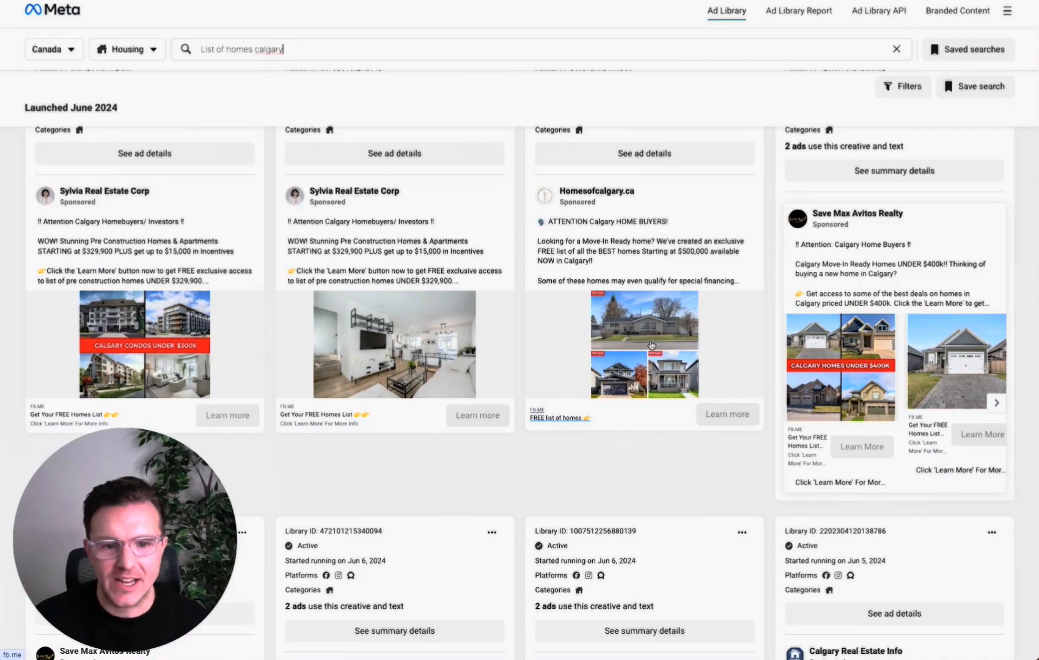
scroll(652, 346, "down", 6)
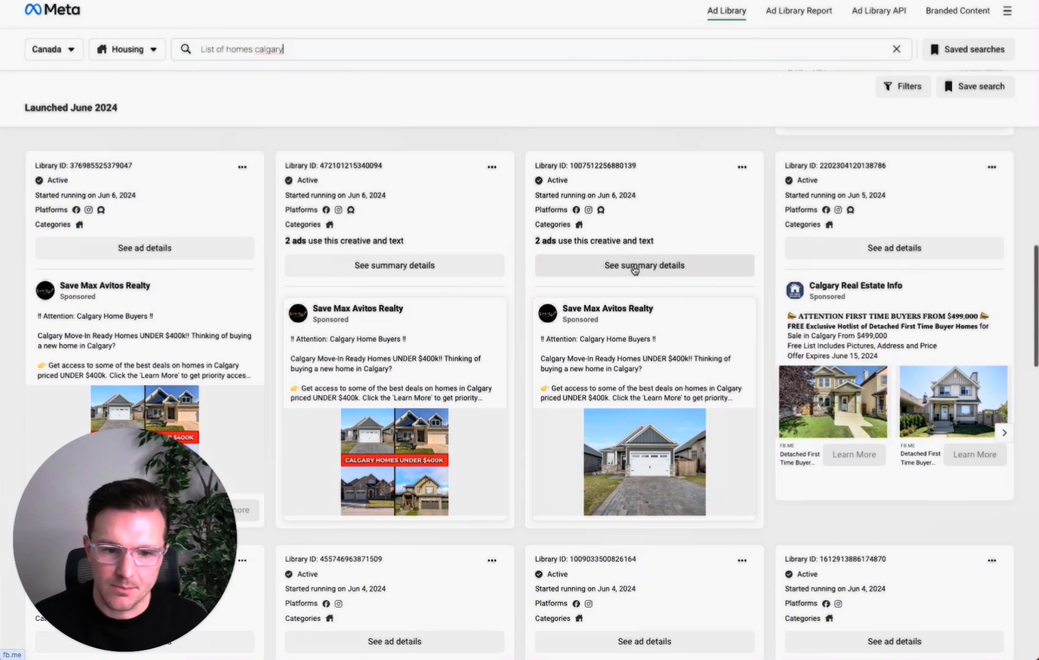
scroll(634, 269, "down", 15)
scroll(695, 215, "down", 10)
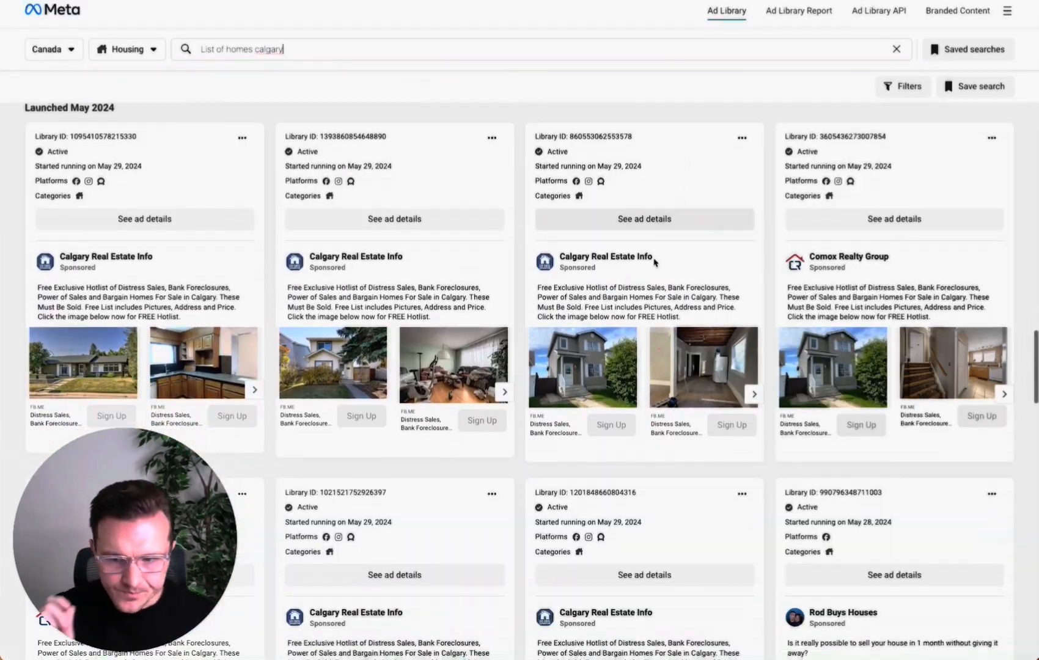
scroll(666, 241, "down", 12)
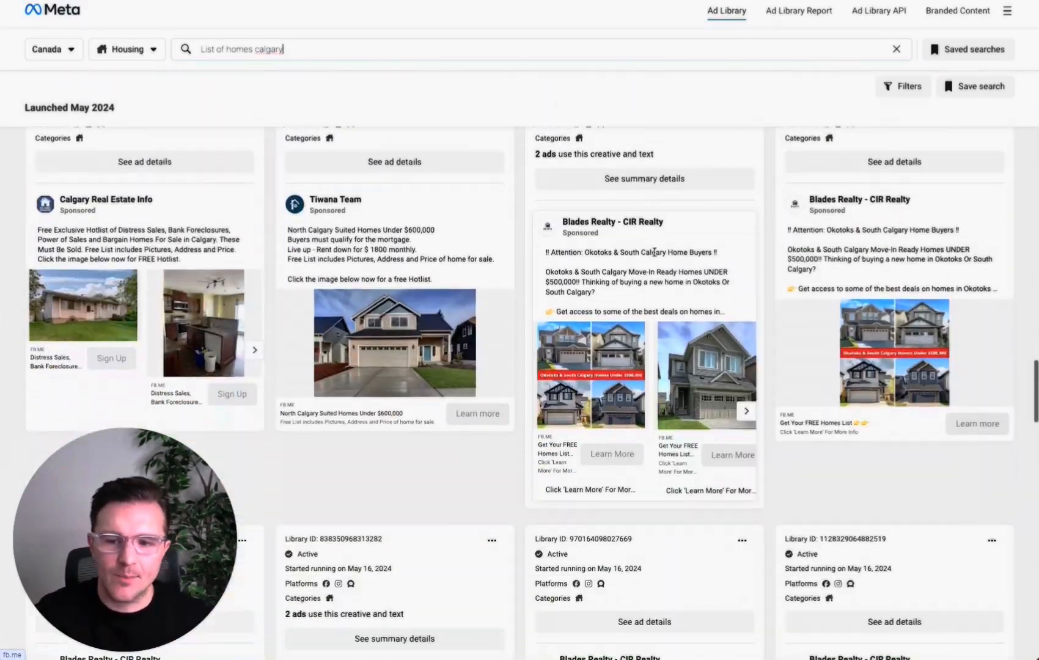
scroll(655, 252, "down", 3)
scroll(110, 228, "up", 15)
scroll(116, 263, "up", 2)
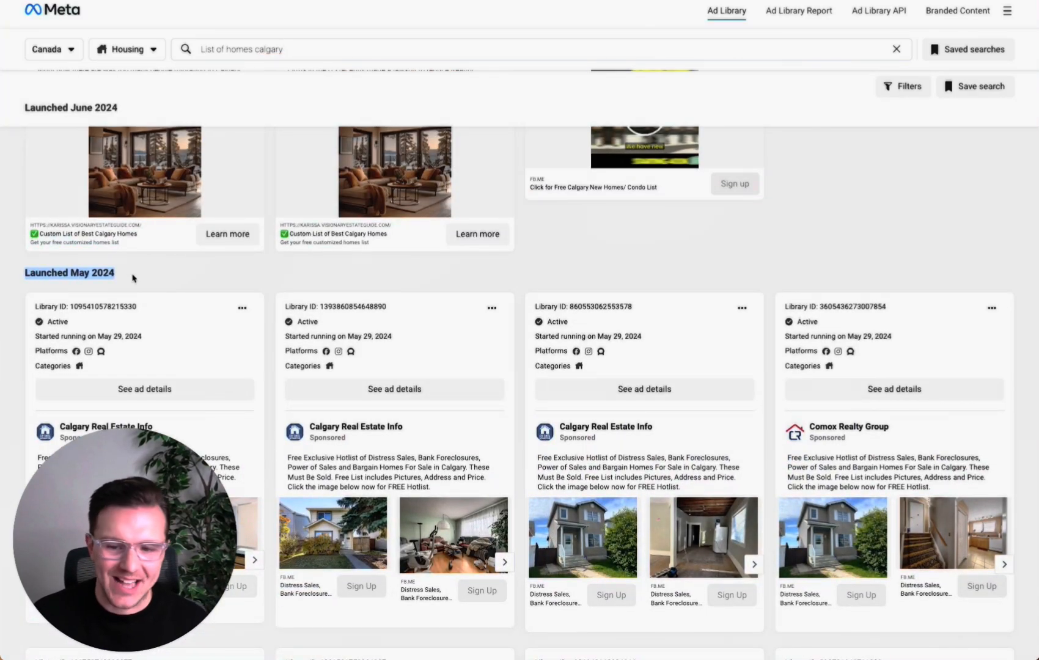
scroll(288, 275, "down", 20)
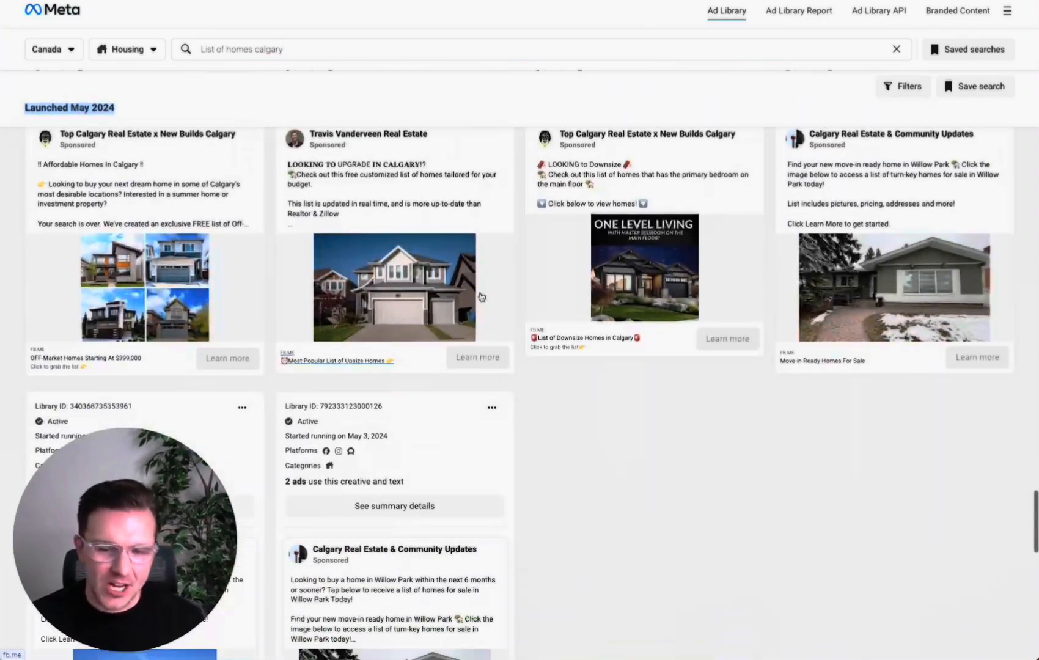
scroll(527, 303, "down", 1)
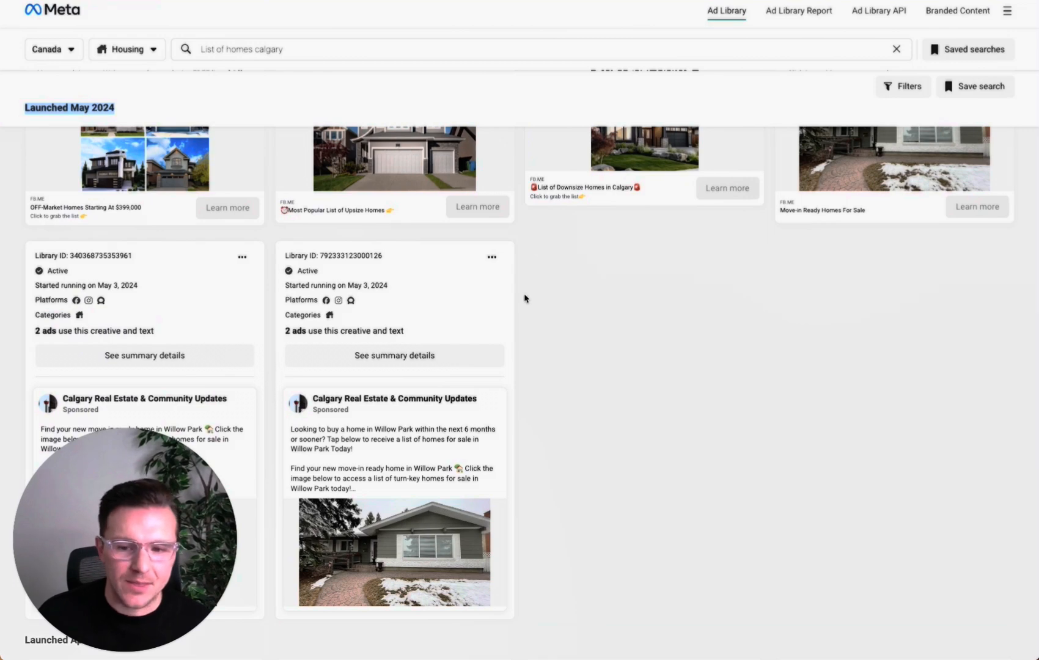
scroll(527, 298, "down", 7)
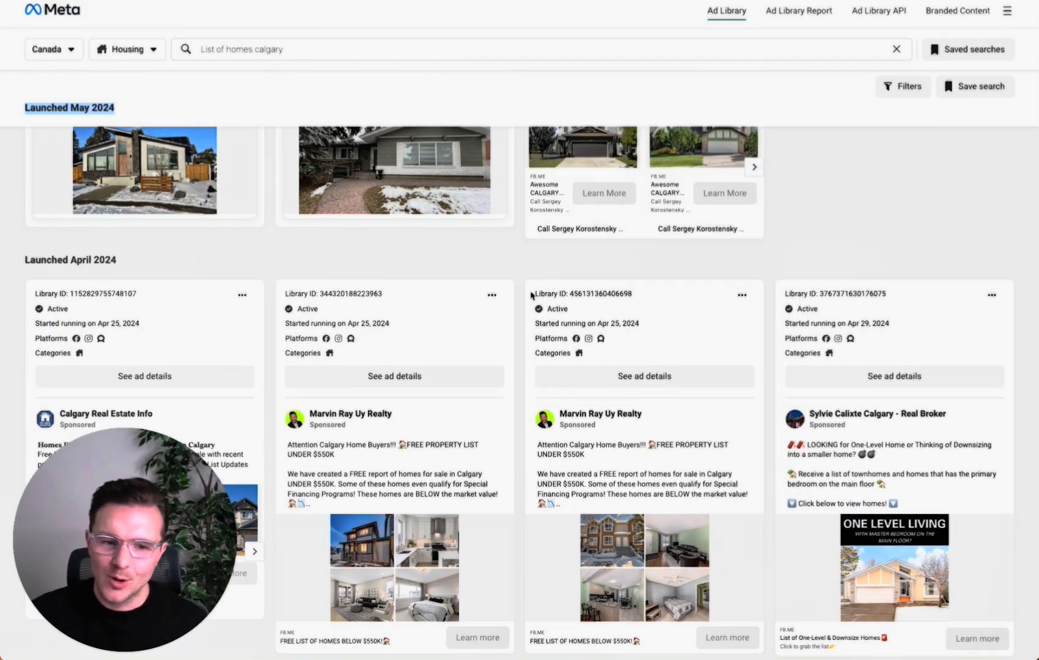
scroll(530, 297, "down", 1)
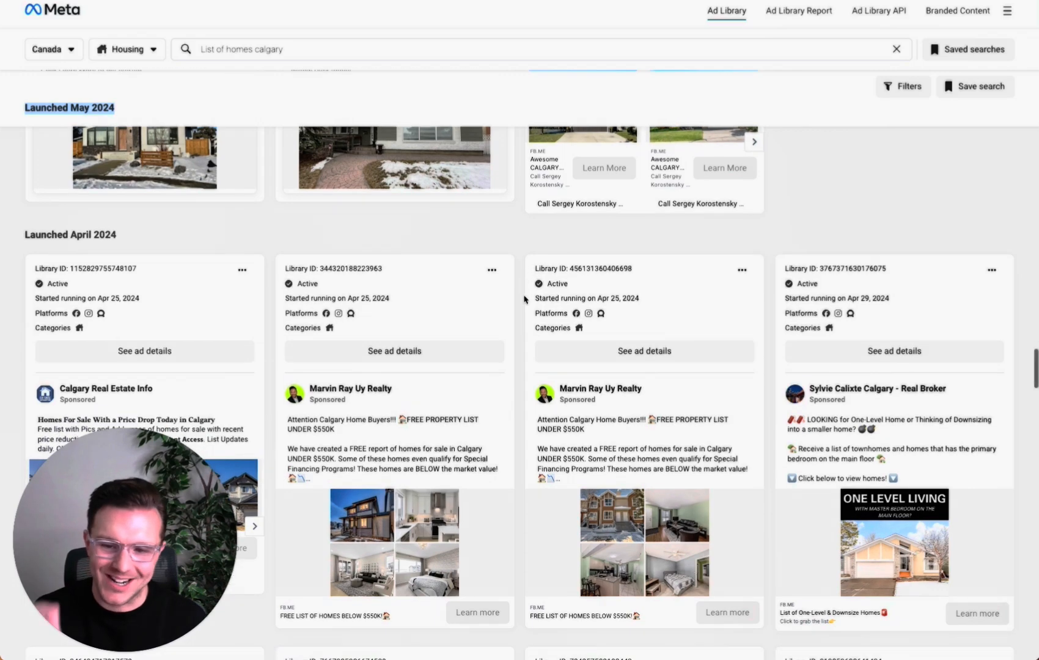
scroll(510, 309, "down", 9)
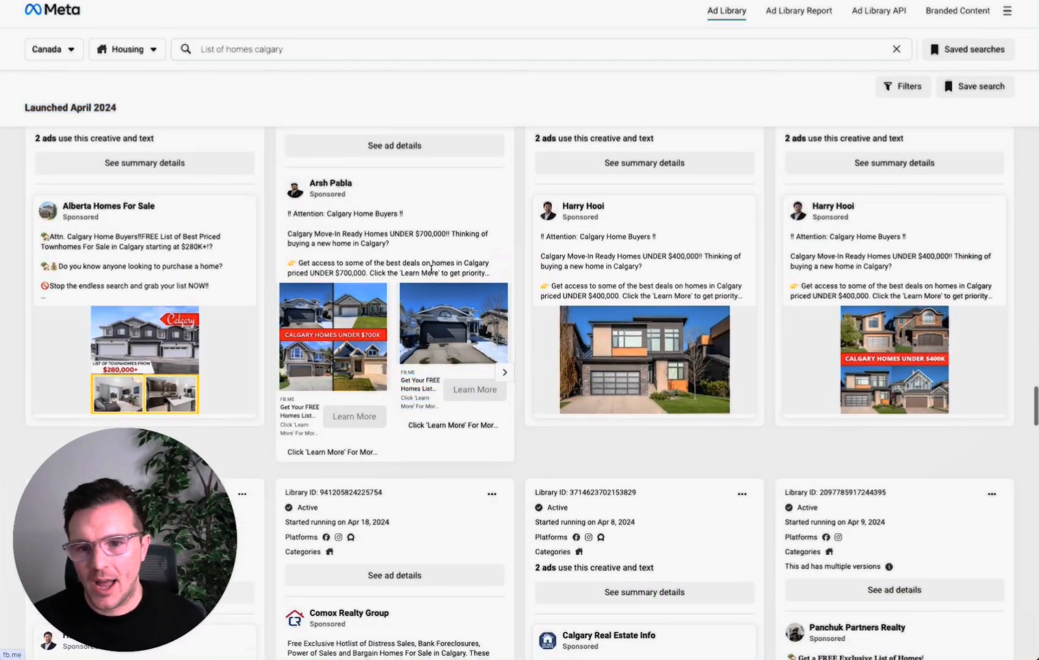
Expand the under-$700,000 buyer ad and select its body copy from Calgary Move-In to new listings.
left_click(431, 267)
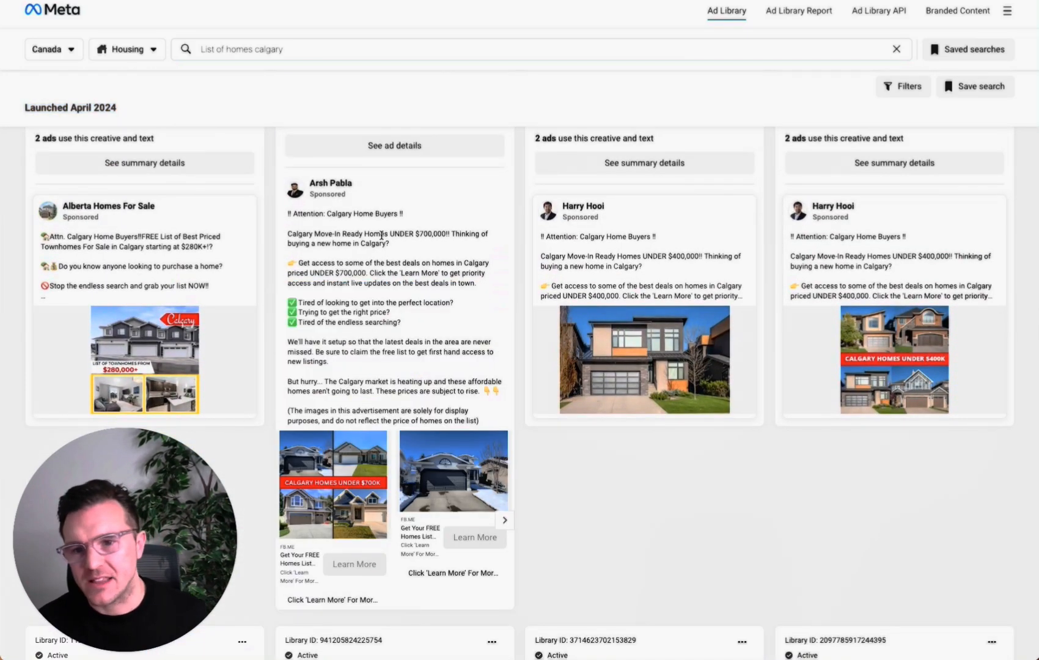
left_click_drag(349, 225, 434, 384)
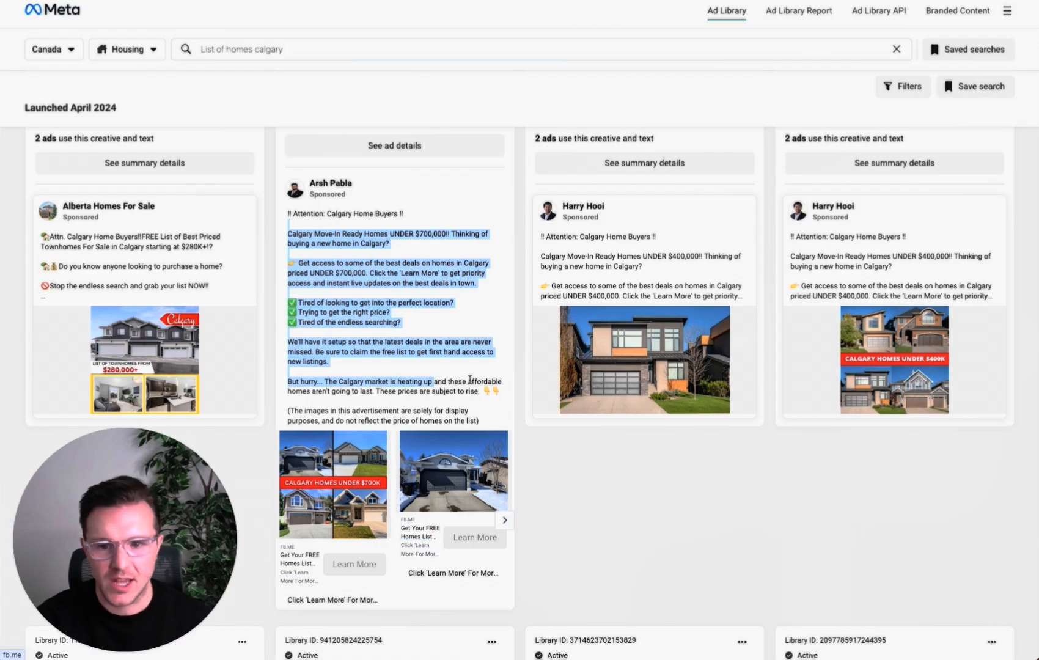
left_click_drag(445, 376, 291, 231)
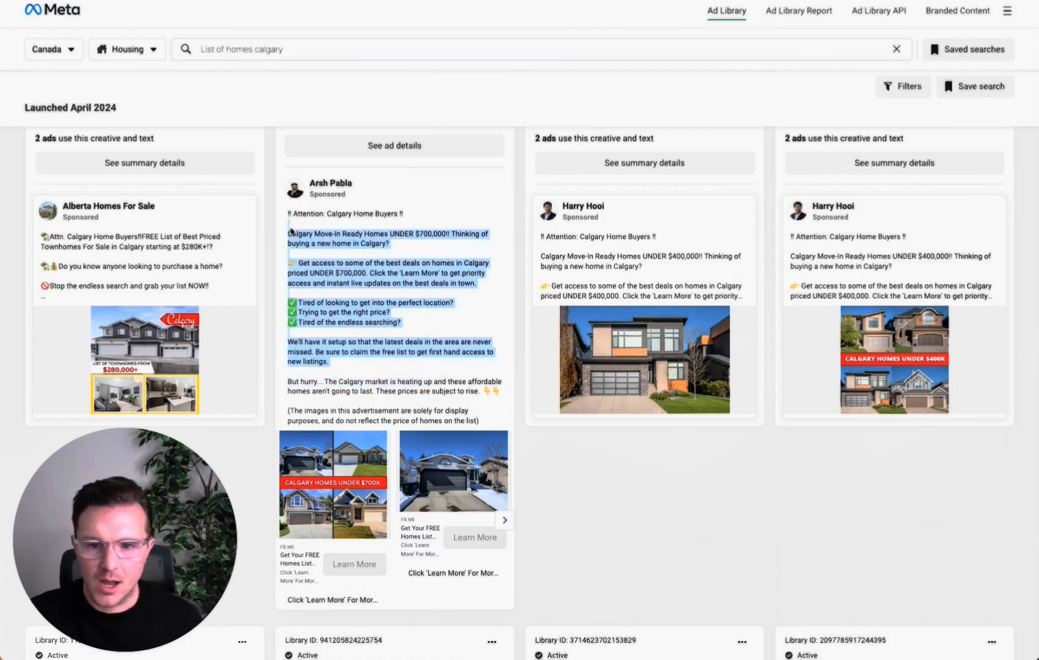
Scroll the results down to March 2024 and back up to the June 2024 ads.
scroll(445, 342, "down", 6)
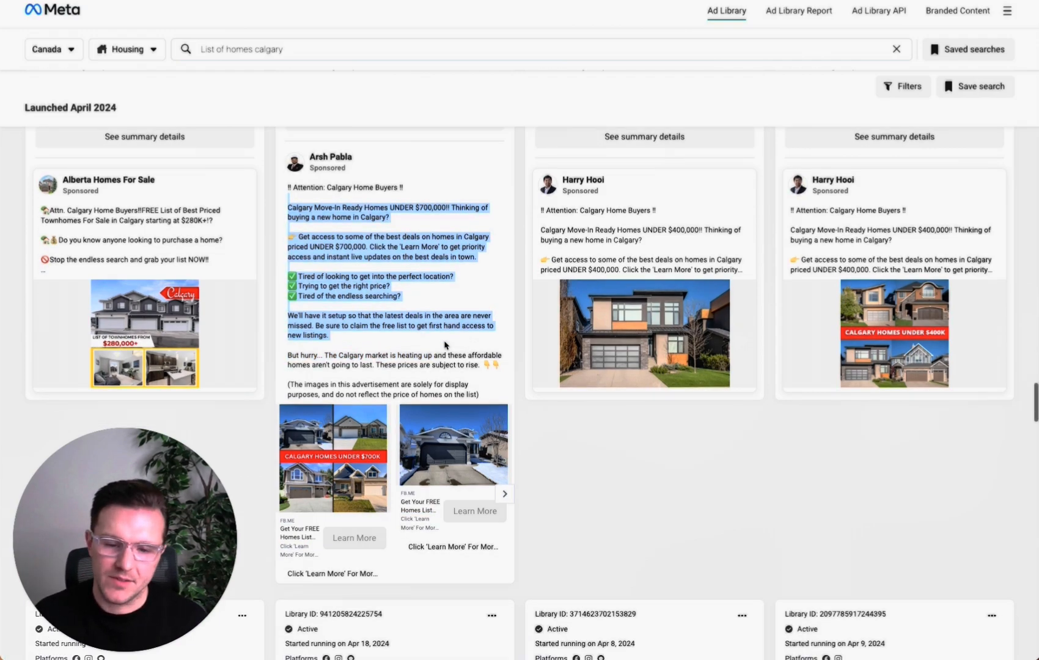
scroll(451, 346, "down", 3)
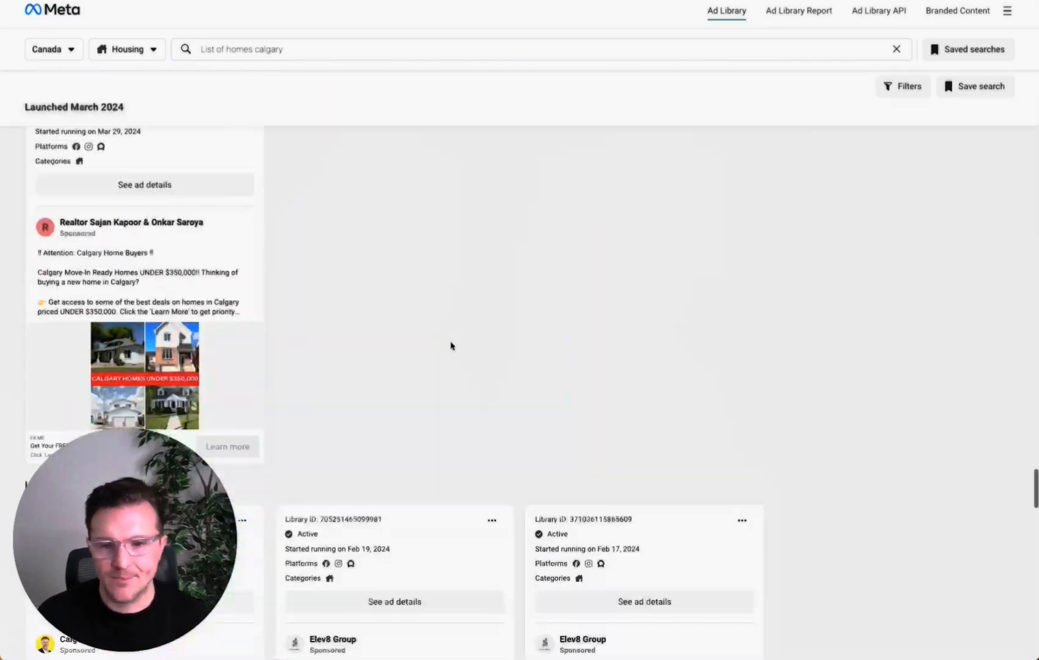
scroll(451, 346, "up", 15)
scroll(455, 387, "up", 10)
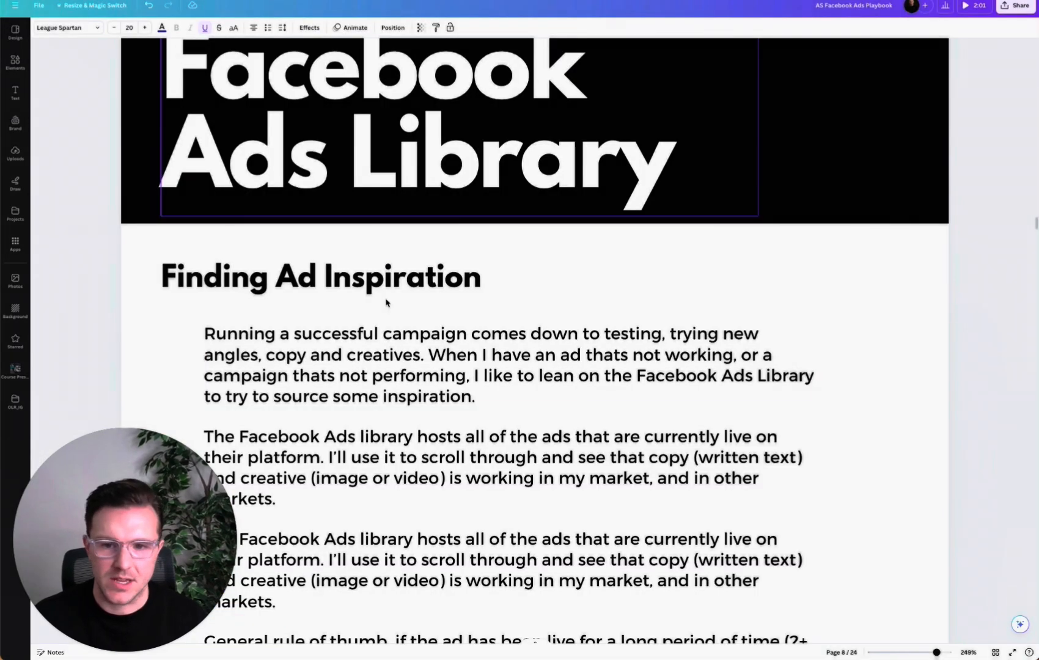
Switch to the Meta Ads Manager tab showing the empty Campaigns table.
scroll(538, 347, "up", 3)
scroll(538, 348, "down", 1)
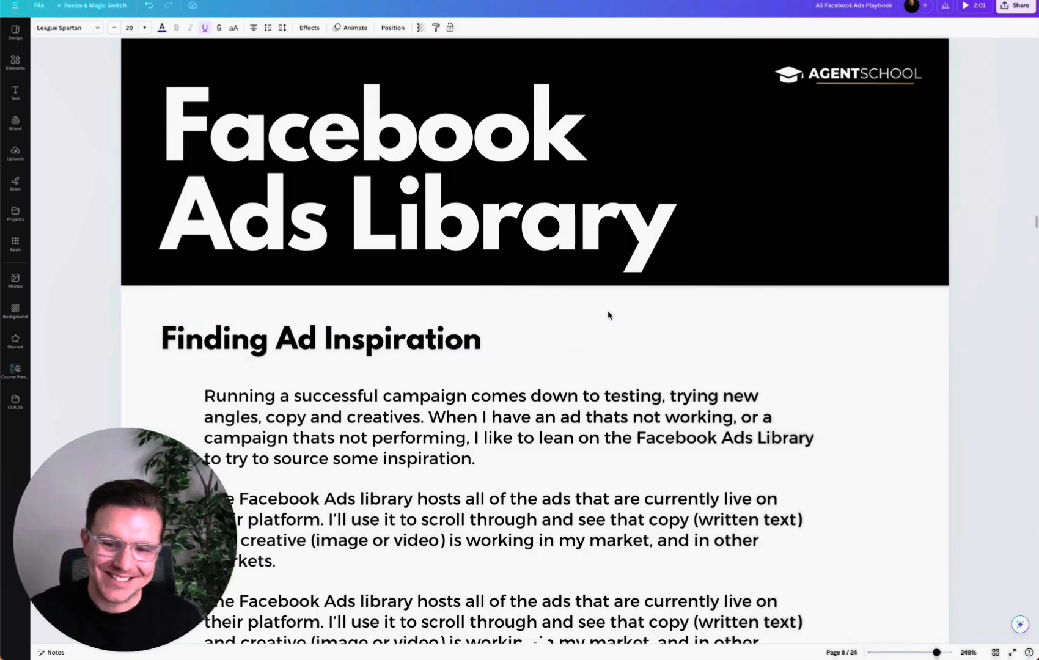
Scroll the Canva playbook from page 8 through page 9 (Setup, Campaign Levels) to page 10.
scroll(618, 316, "down", 2)
scroll(618, 319, "up", 4)
scroll(619, 319, "down", 4)
scroll(616, 319, "down", 20)
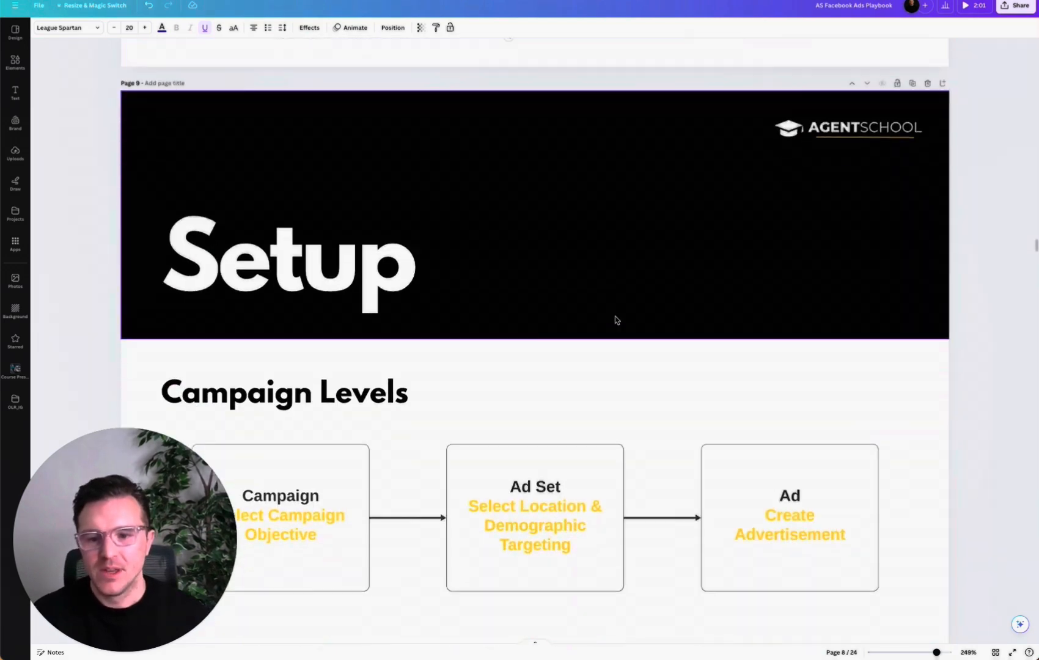
scroll(616, 320, "up", 1)
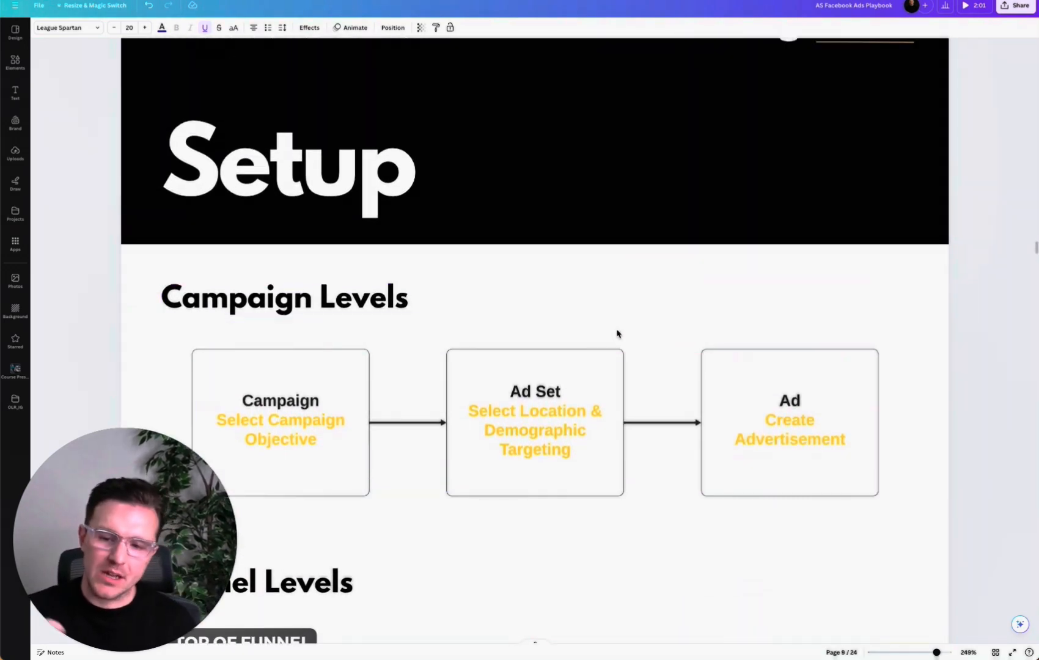
scroll(609, 318, "up", 20)
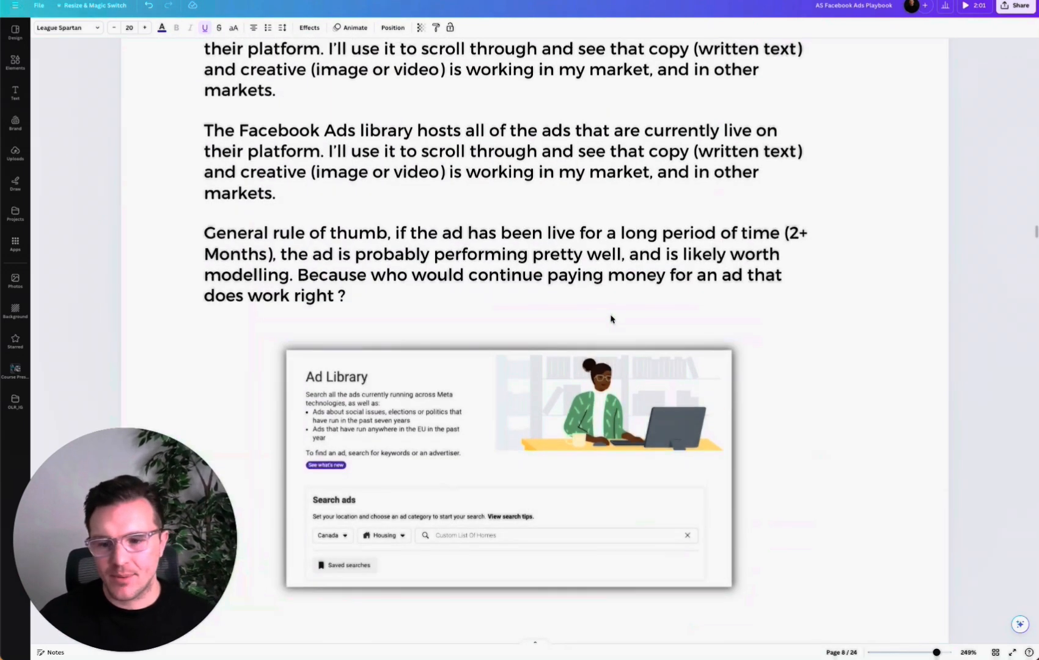
scroll(615, 318, "down", 20)
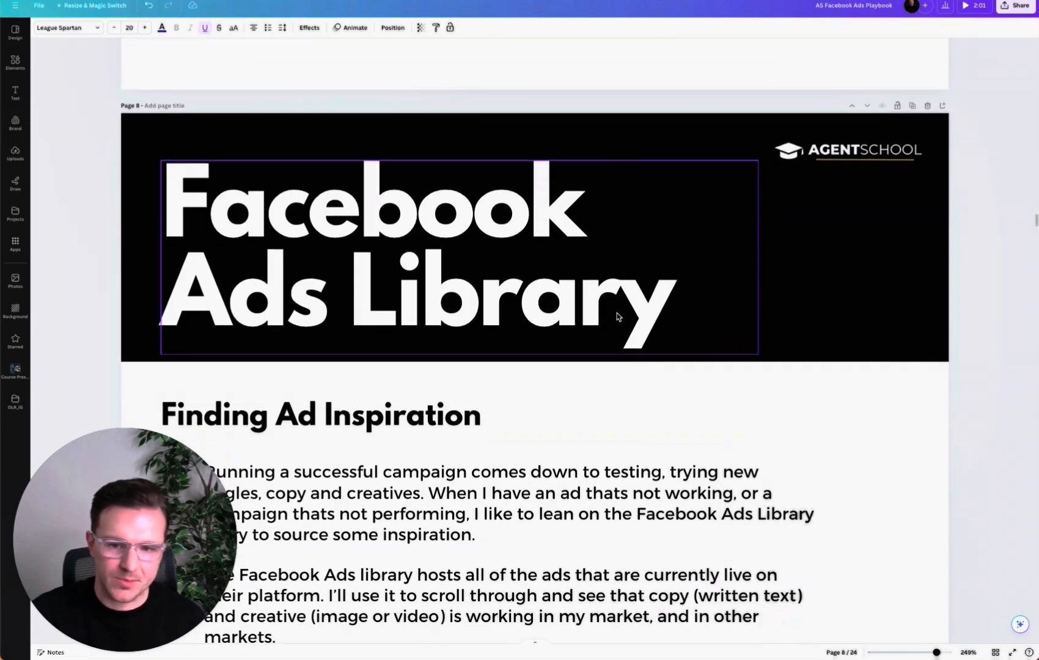
scroll(616, 315, "down", 20)
scroll(616, 316, "up", 6)
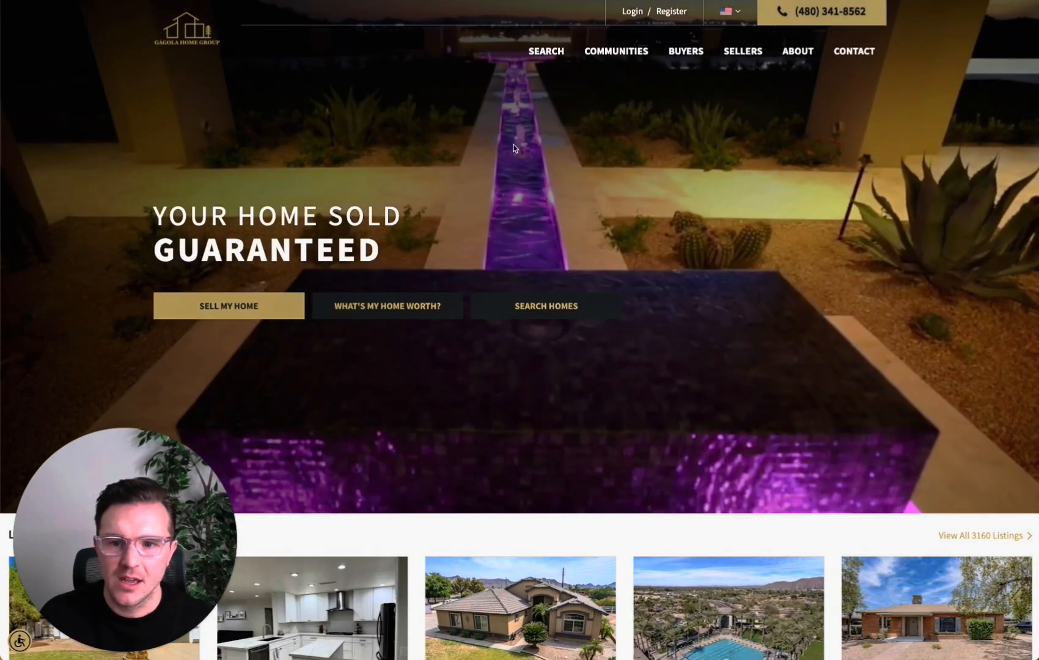
Browse the Gagola Homes homepage down to its footer, then dismiss the Ads Manager Additional information banner.
scroll(538, 170, "down", 1)
scroll(539, 170, "up", 2)
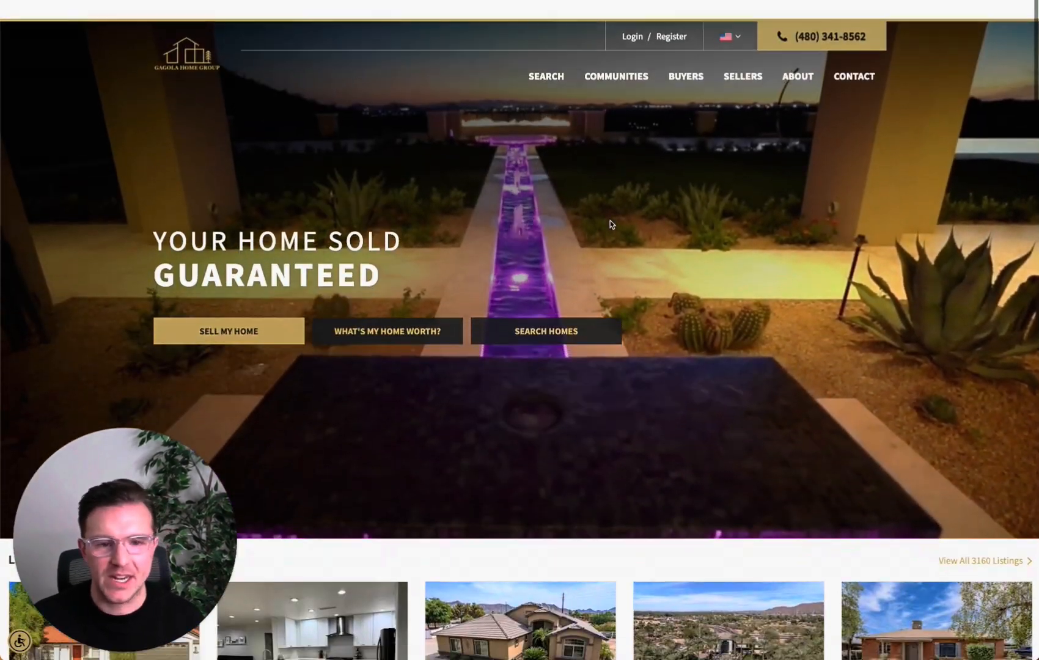
scroll(642, 262, "down", 20)
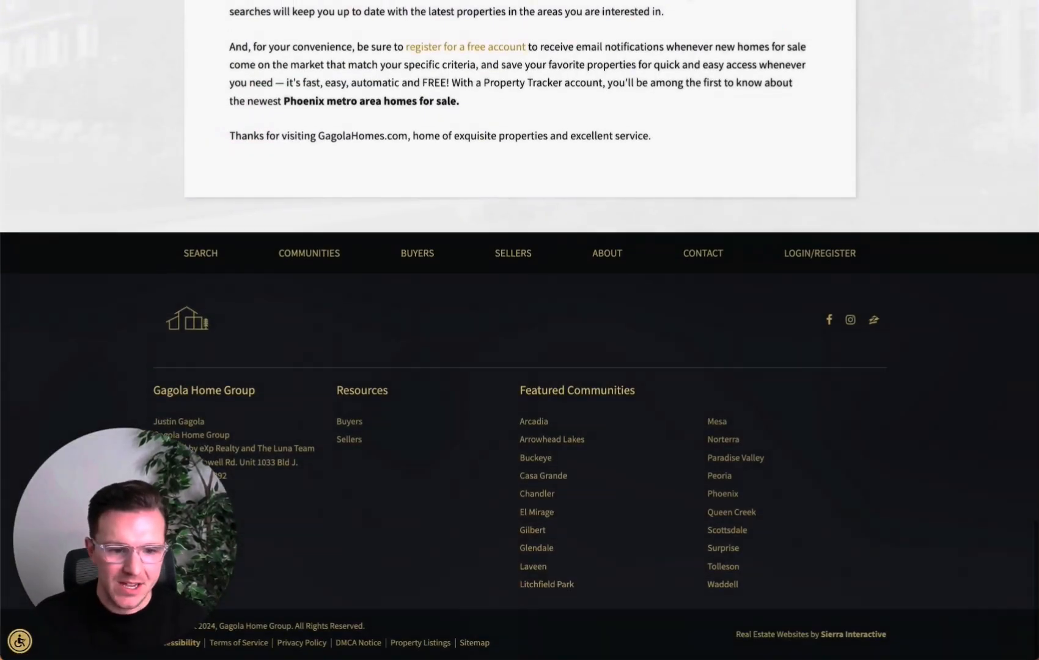
left_click_drag(888, 635, 846, 633)
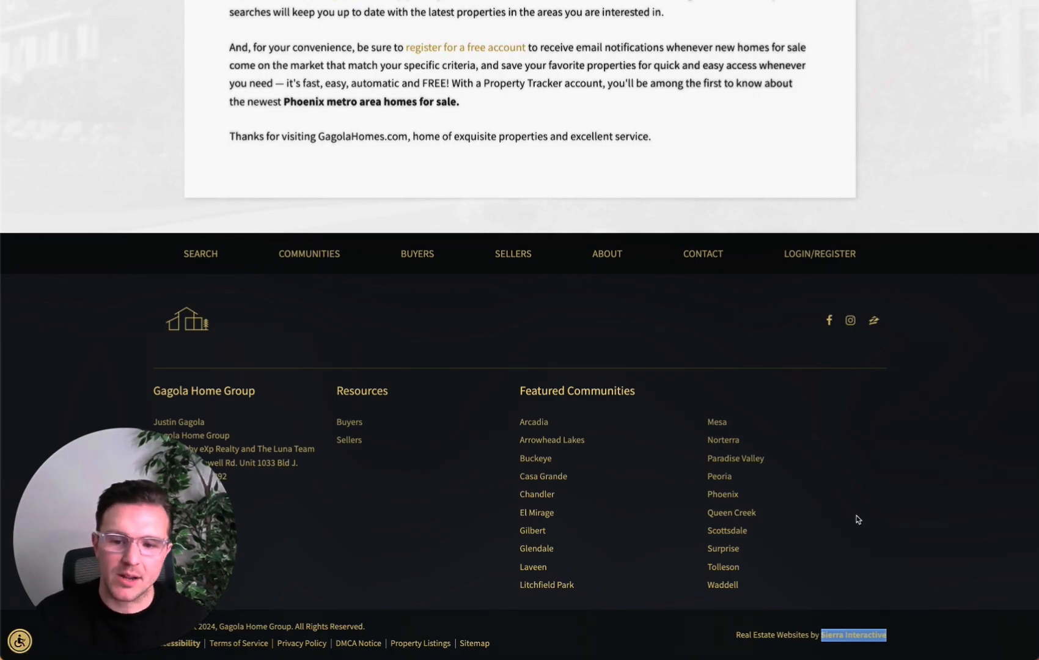
scroll(852, 513, "up", 10)
scroll(847, 527, "up", 10)
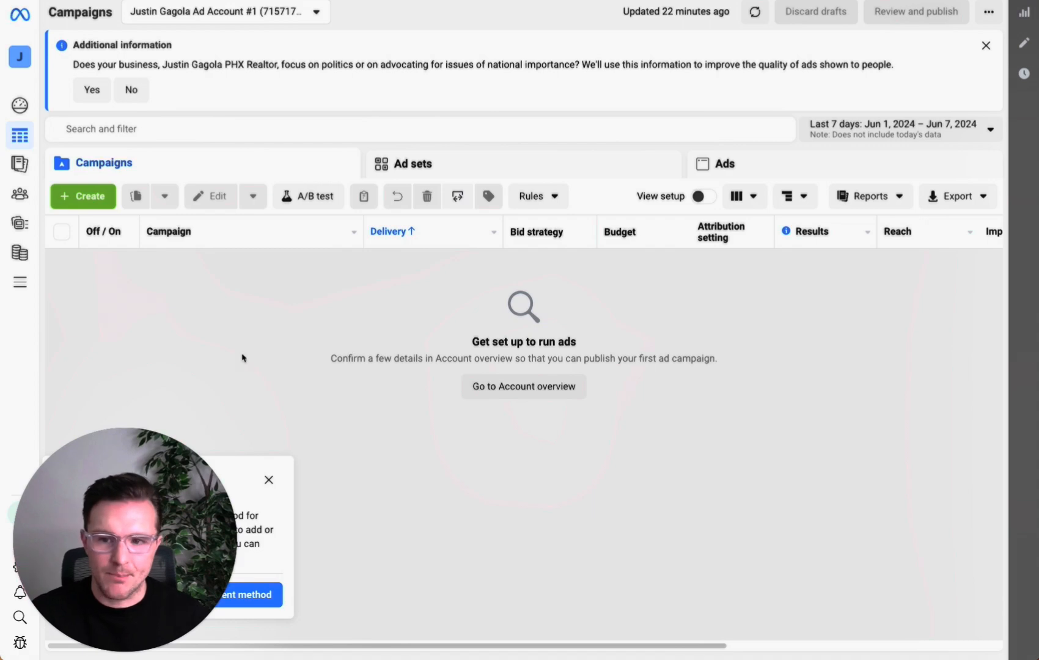
left_click(986, 45)
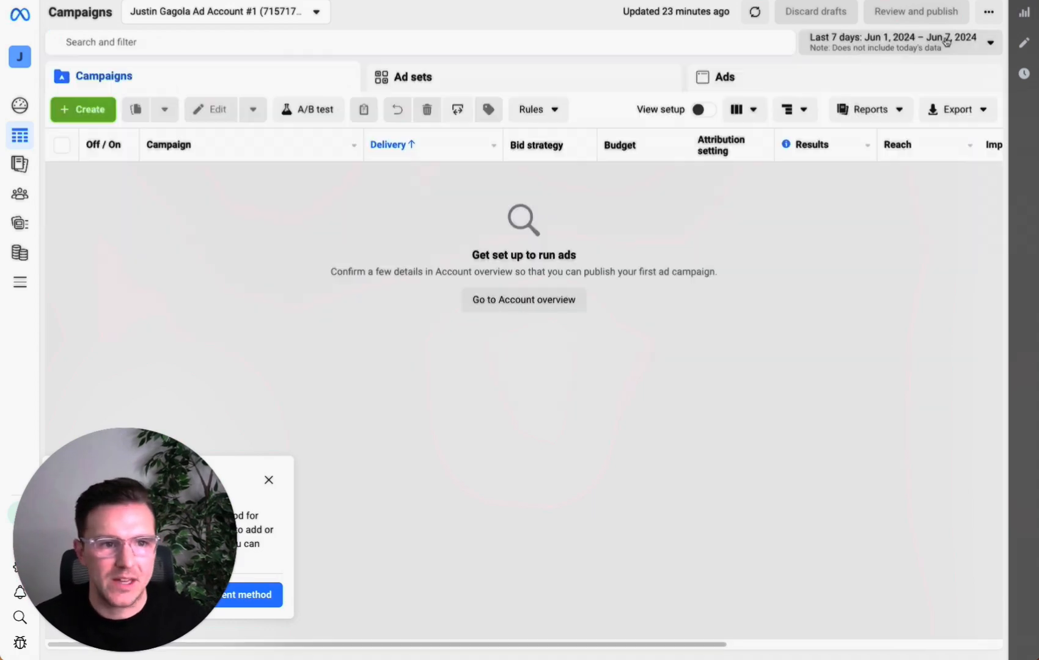
Create a new campaign with the Leads objective and the Manual leads campaign setup.
left_click(89, 110)
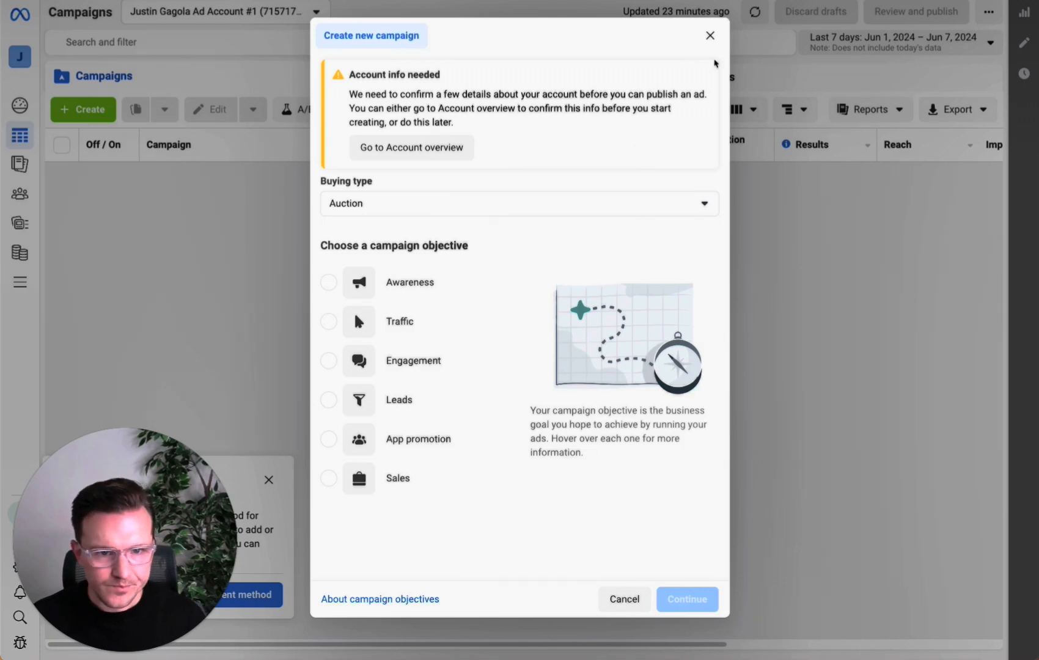
scroll(441, 361, "down", 1)
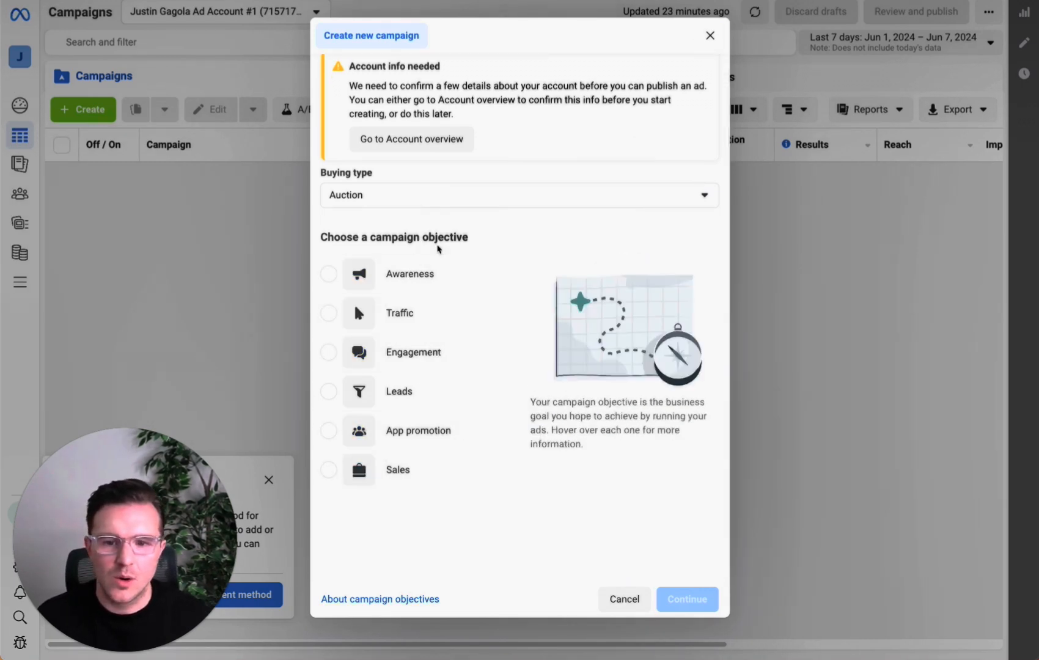
mouse_move(423, 289)
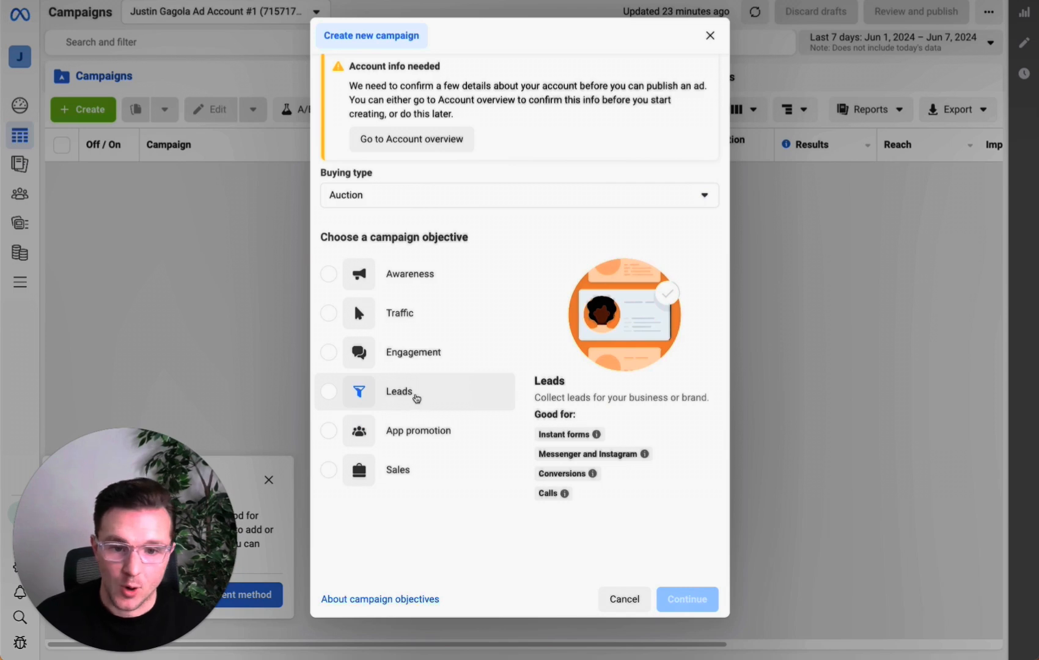
left_click(418, 395)
left_click(706, 606)
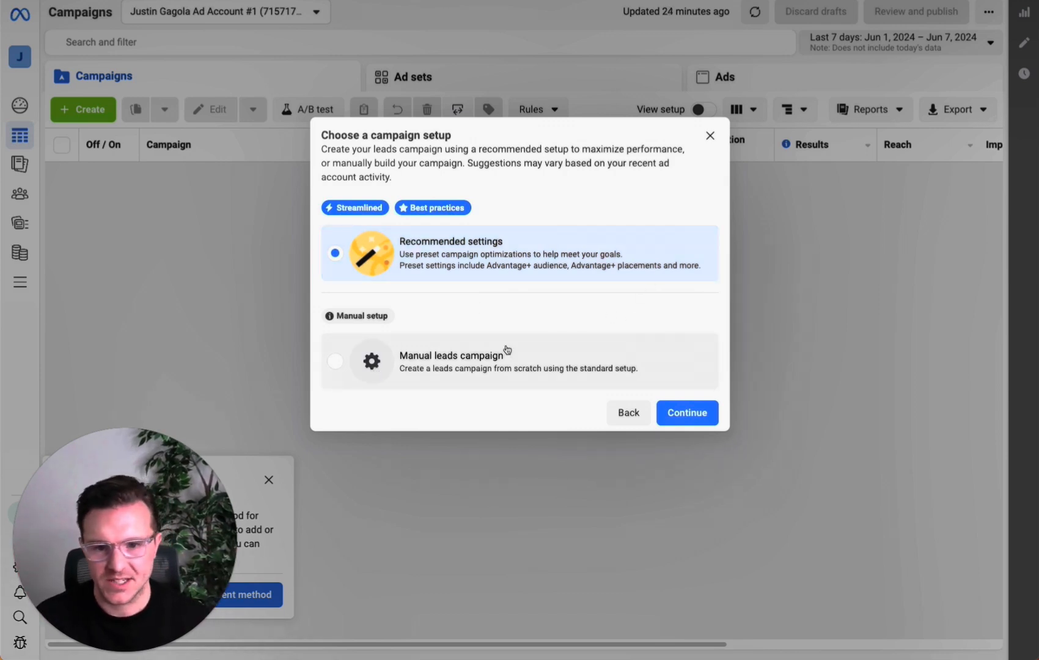
left_click(452, 363)
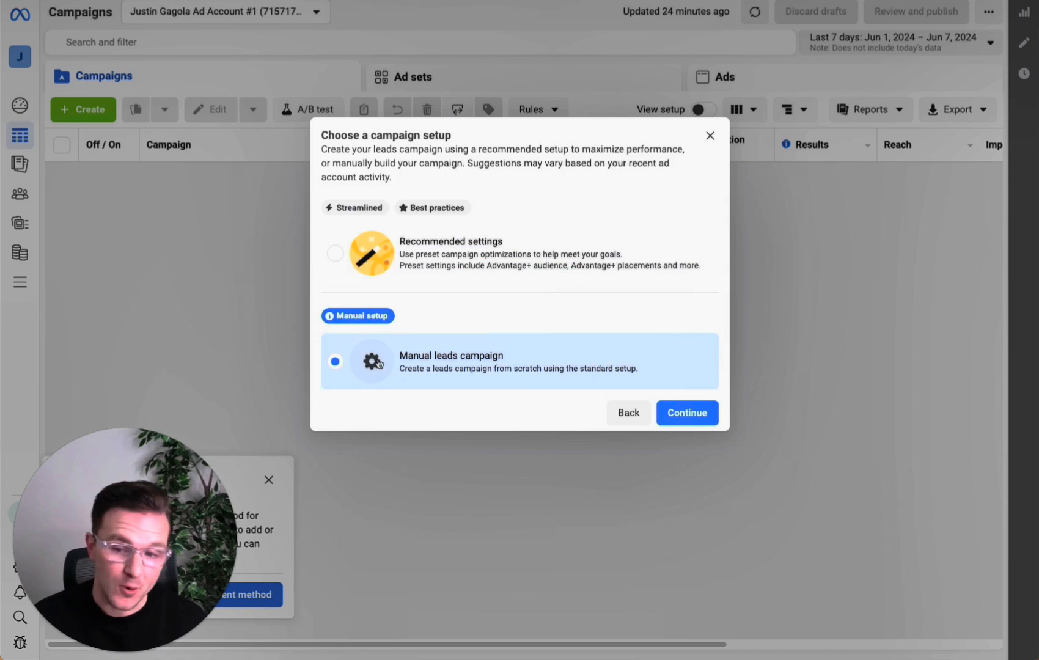
left_click(691, 414)
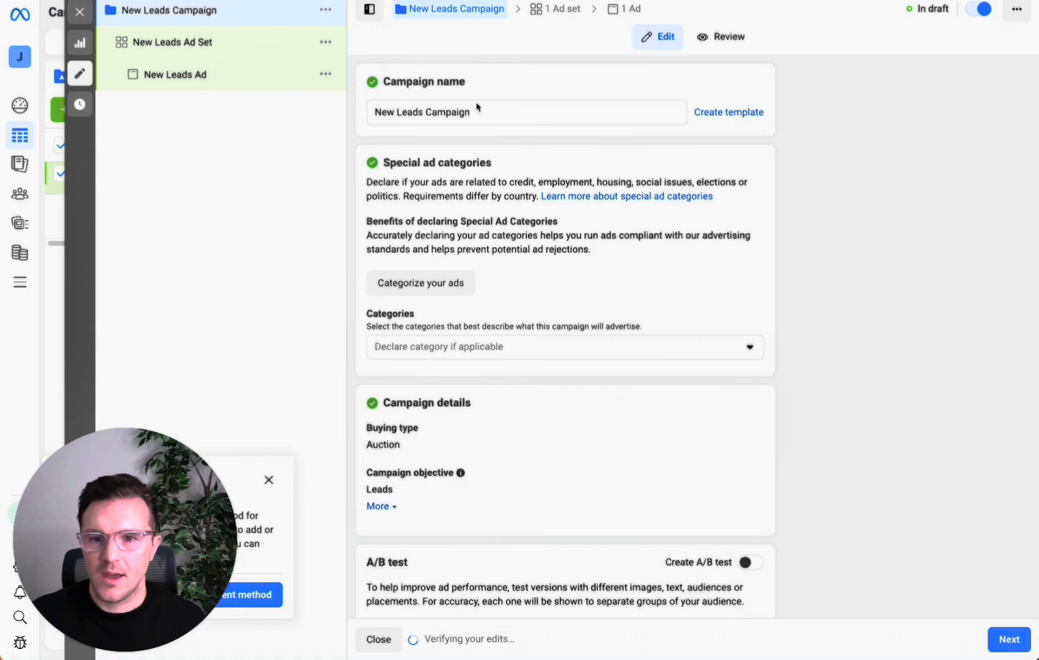
Name the campaign '[TOF] Buyers Lead Generation Campaign' and declare the Housing special ad category.
triple_click(473, 111)
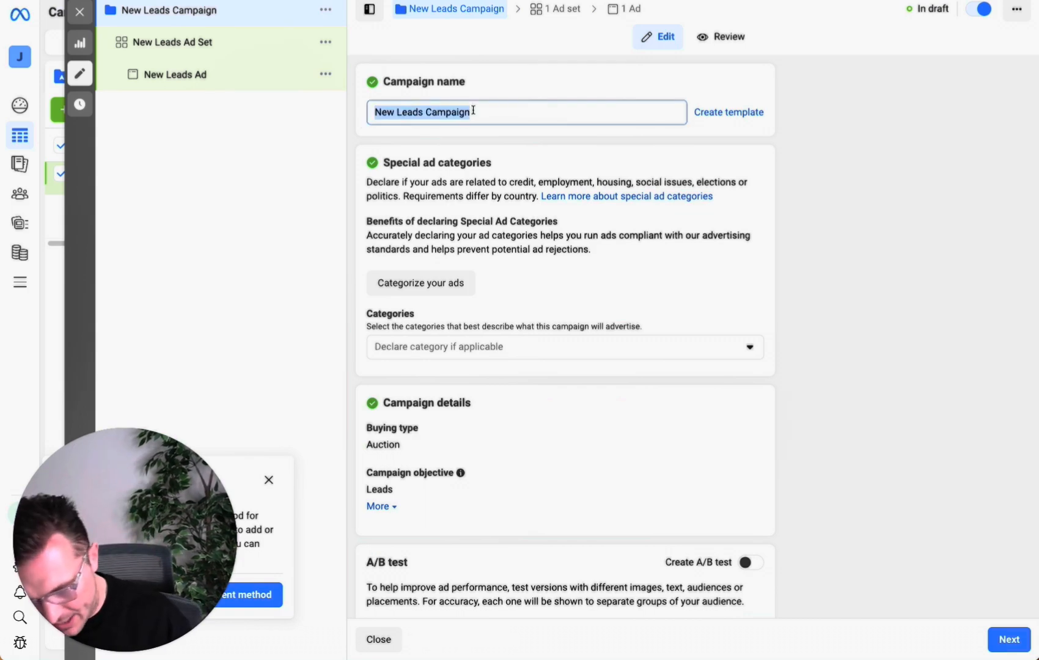
key("BackSpace")
type("[TOF]")
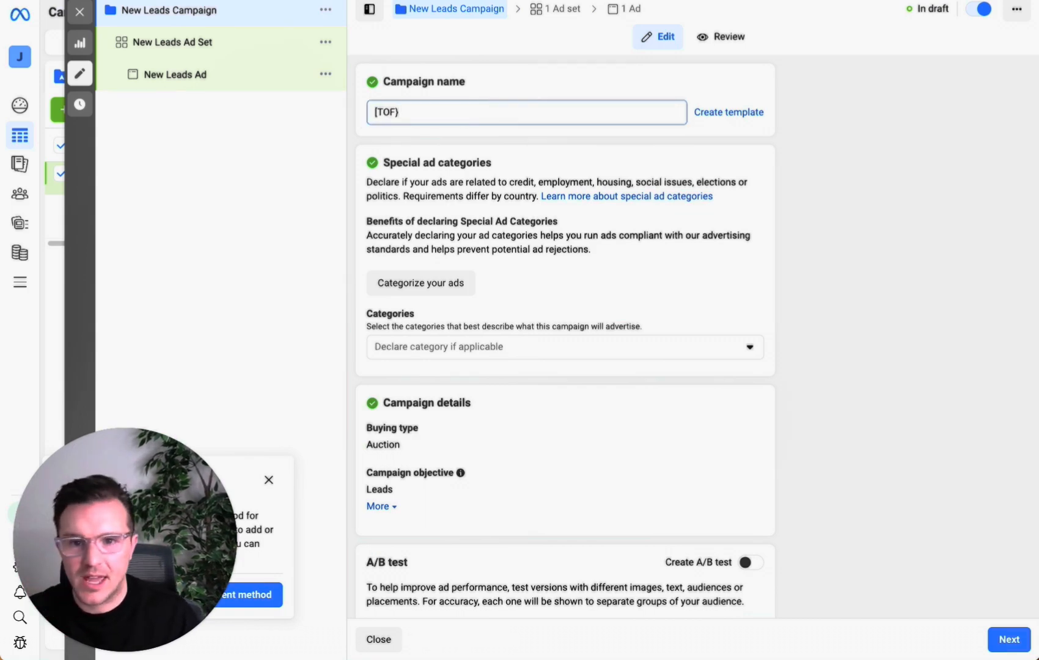
type(" Buyers Lead Generation Campaign")
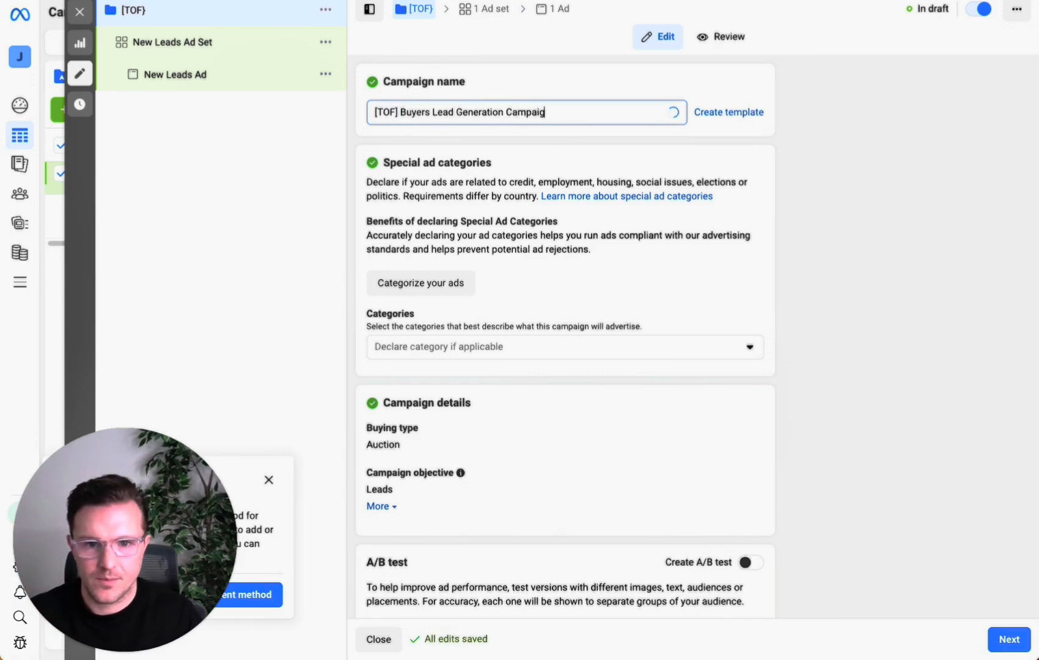
scroll(538, 367, "down", 3)
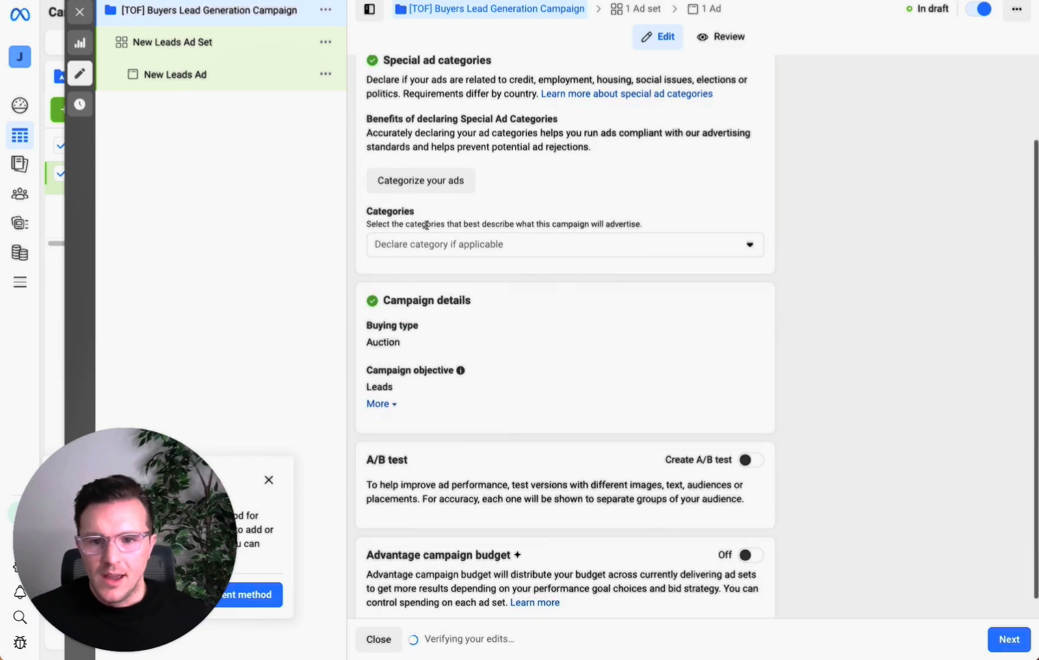
left_click(524, 240)
left_click(435, 367)
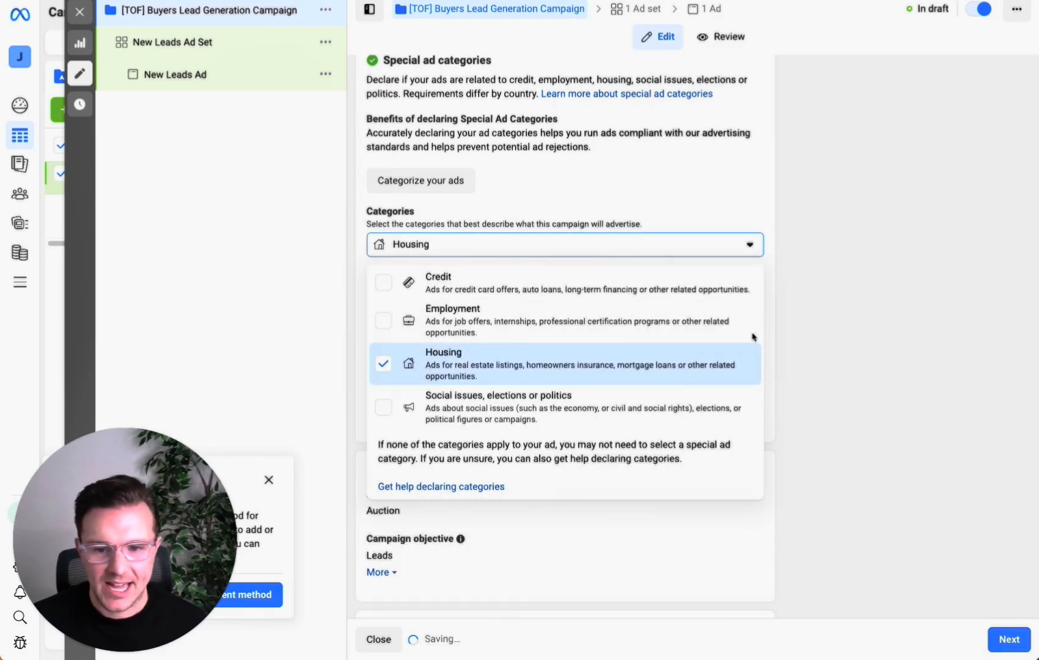
left_click(823, 324)
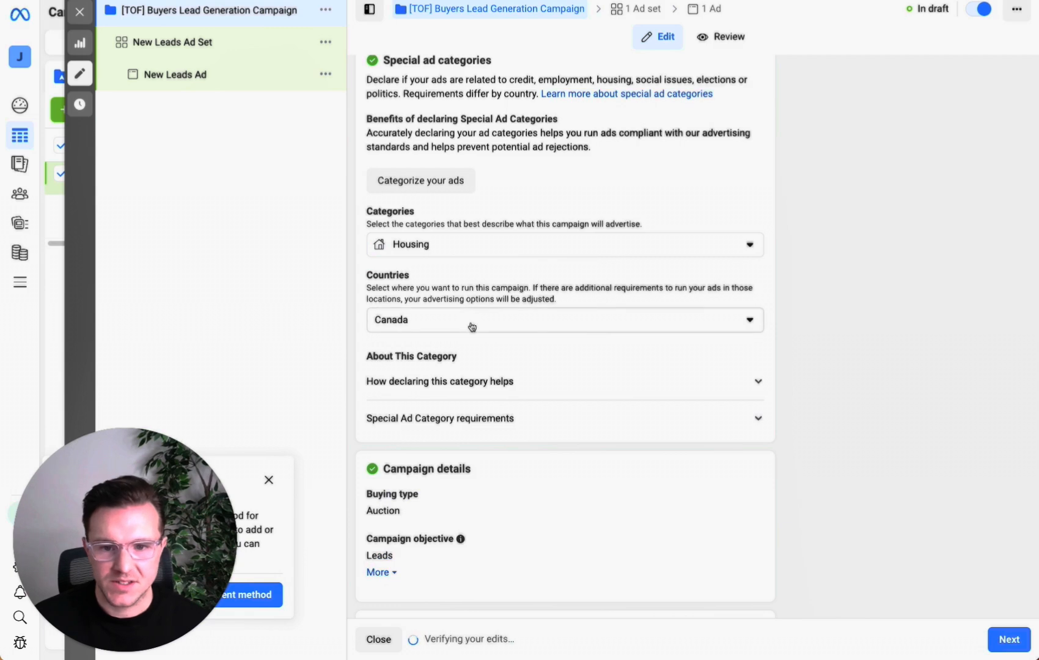
Change the Housing category's countries from Canada to United States only.
left_click(650, 327)
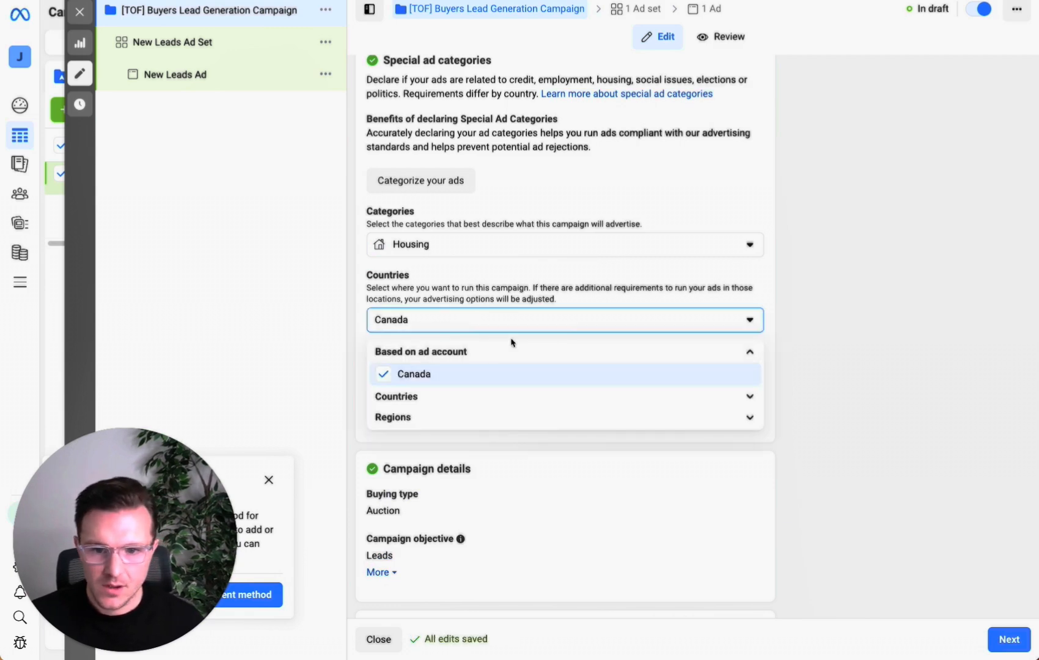
left_click(437, 402)
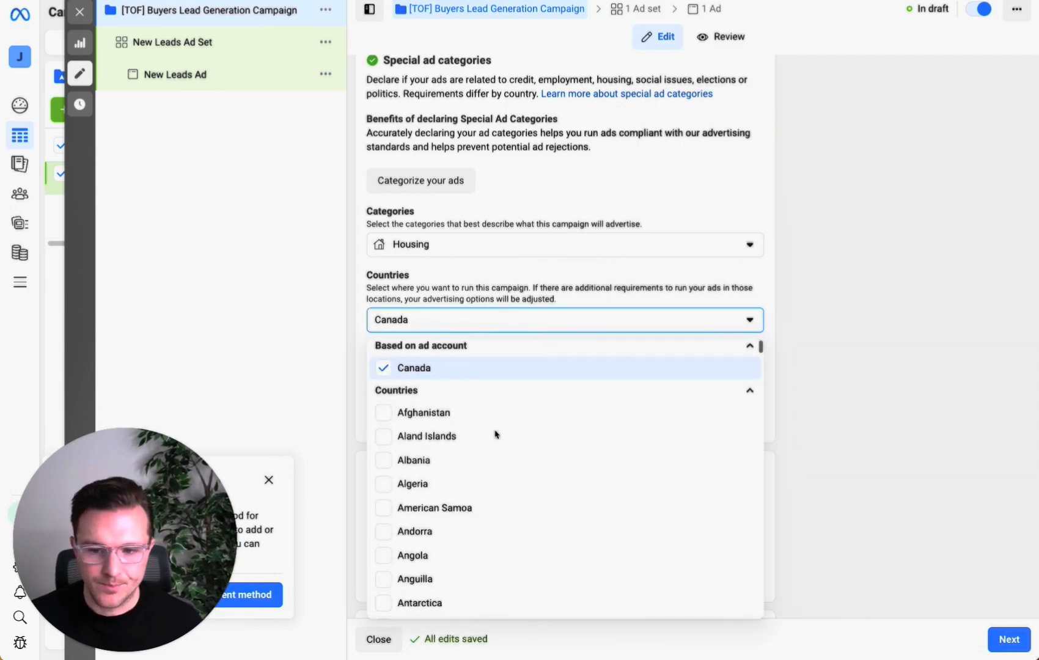
scroll(505, 428, "down", 1)
scroll(505, 404, "up", 1)
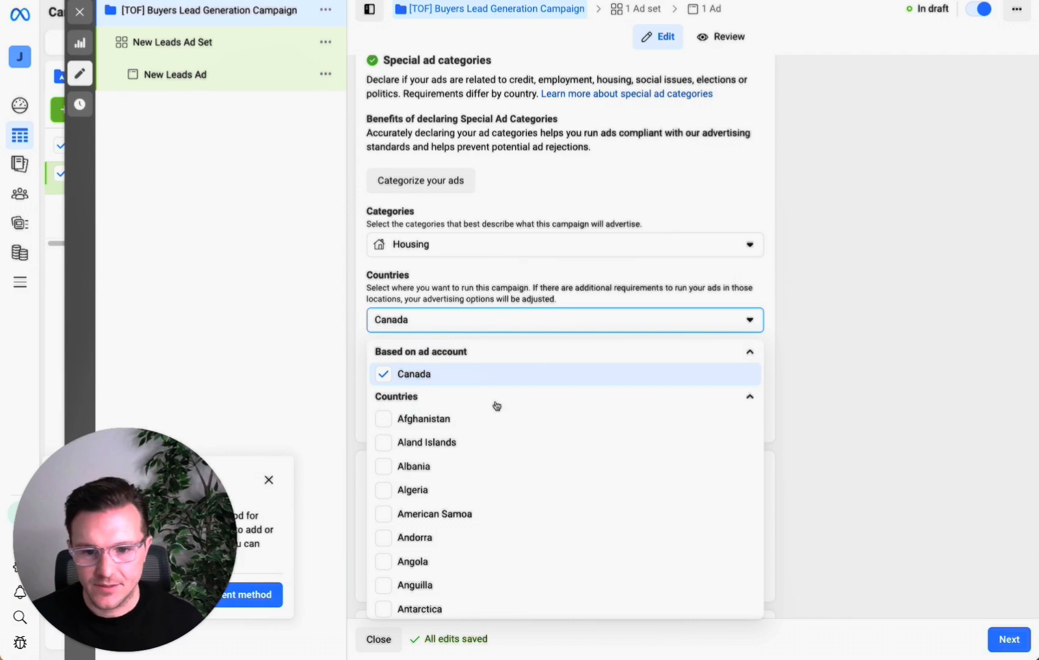
scroll(492, 458, "down", 20)
scroll(463, 524, "up", 3)
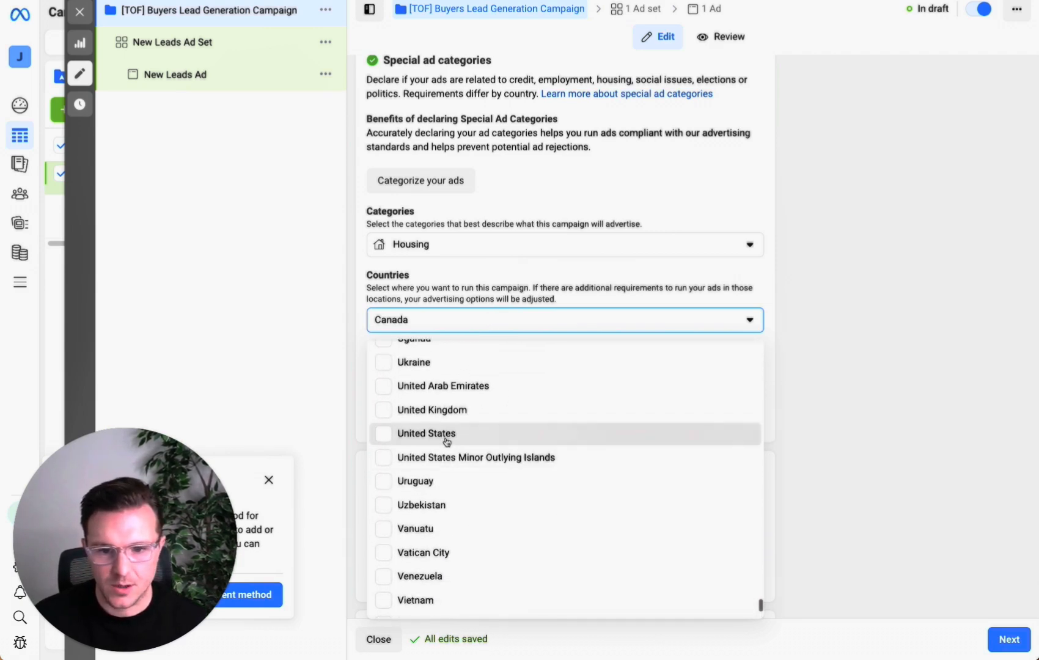
left_click(446, 435)
left_click(839, 397)
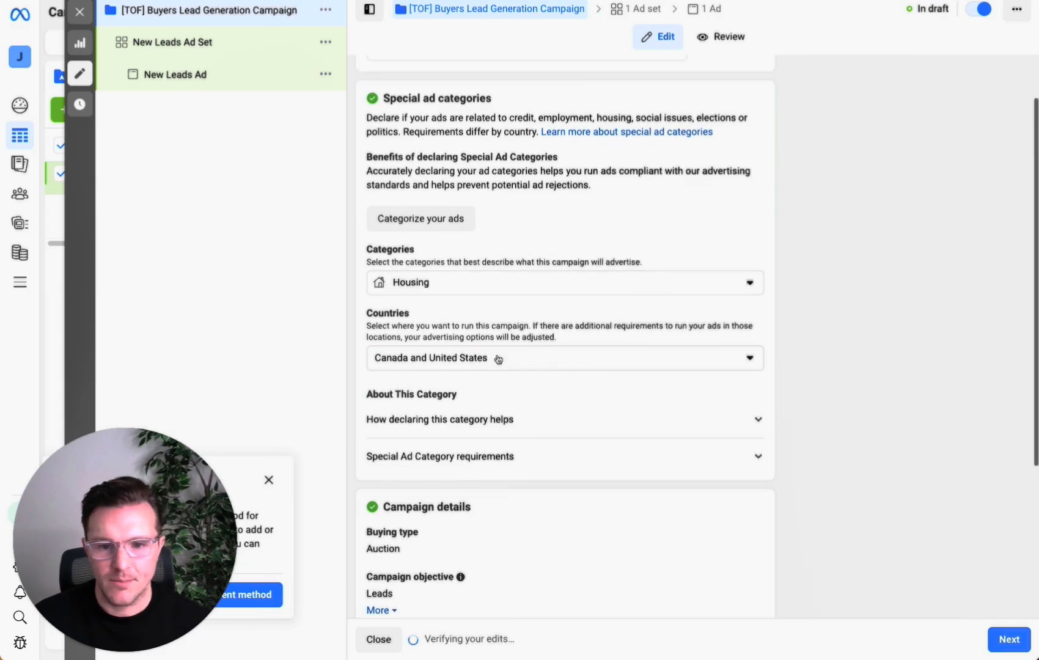
left_click(500, 360)
left_click(382, 414)
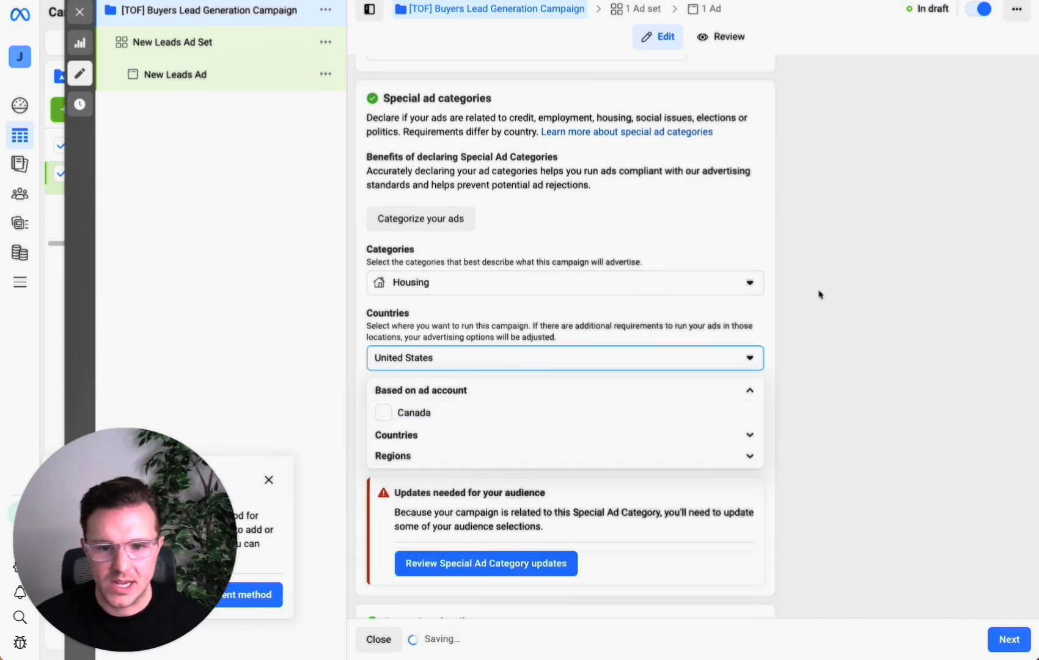
left_click(846, 291)
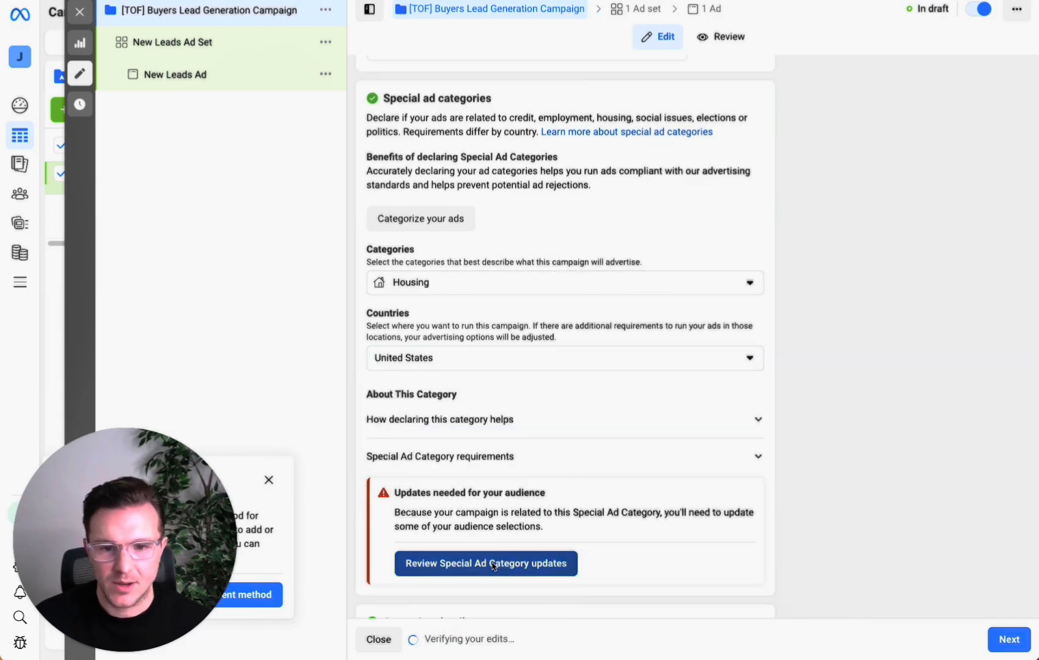
Review the Special Ad Category updates and apply them to the ad sets.
left_click(525, 563)
left_click(662, 456)
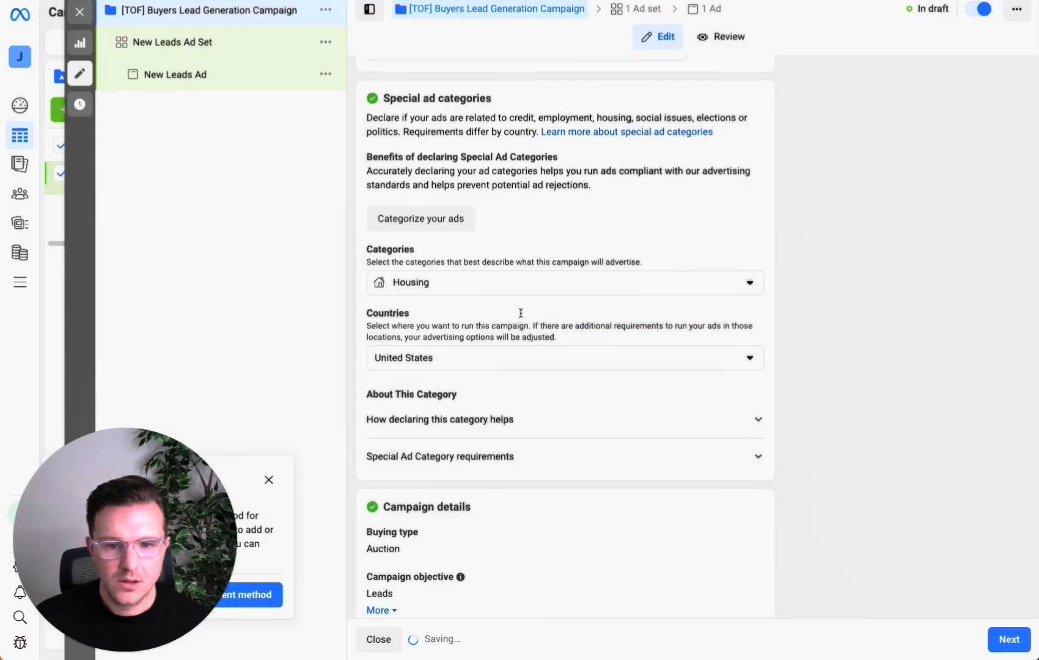
scroll(435, 415, "up", 2)
scroll(435, 415, "down", 5)
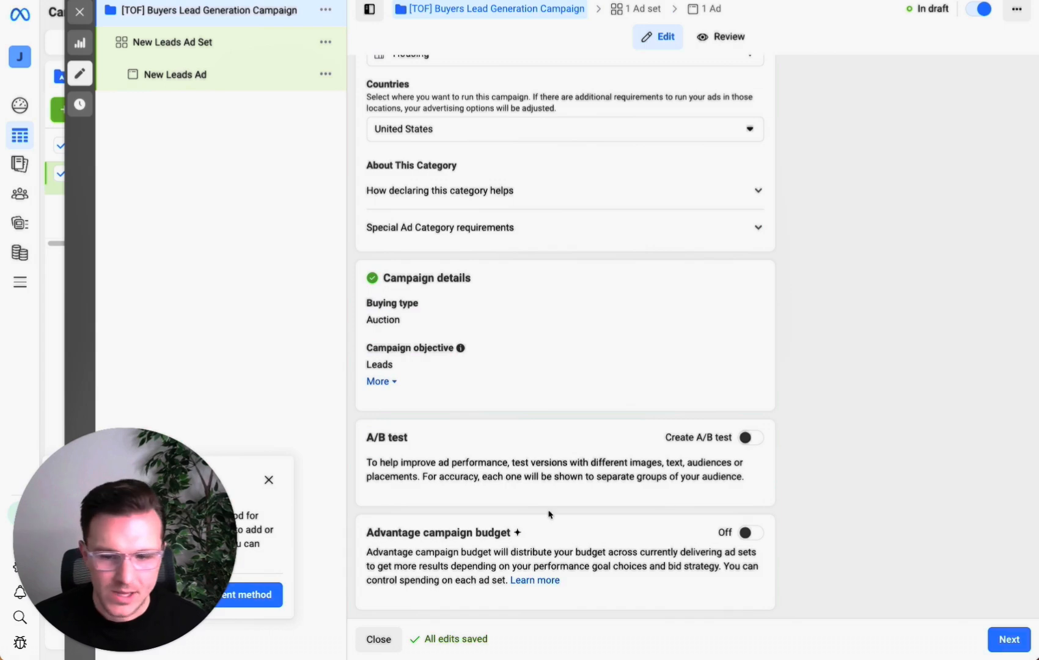
scroll(538, 391, "up", 4)
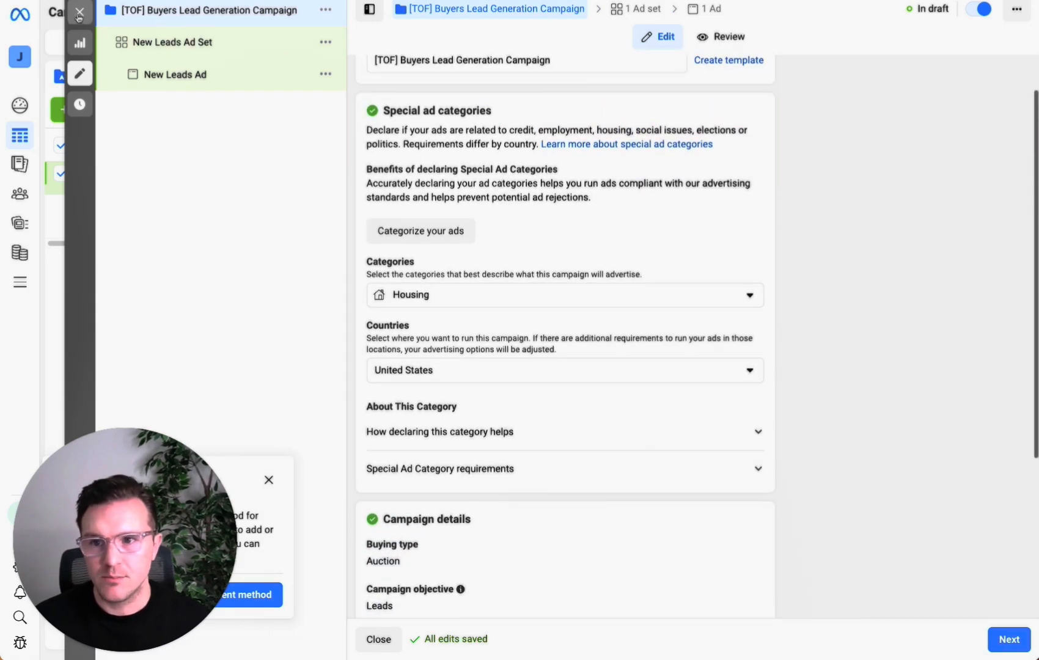
Close the campaign editor and scroll the Canva deck up to the Campaign Levels page.
left_click(79, 15)
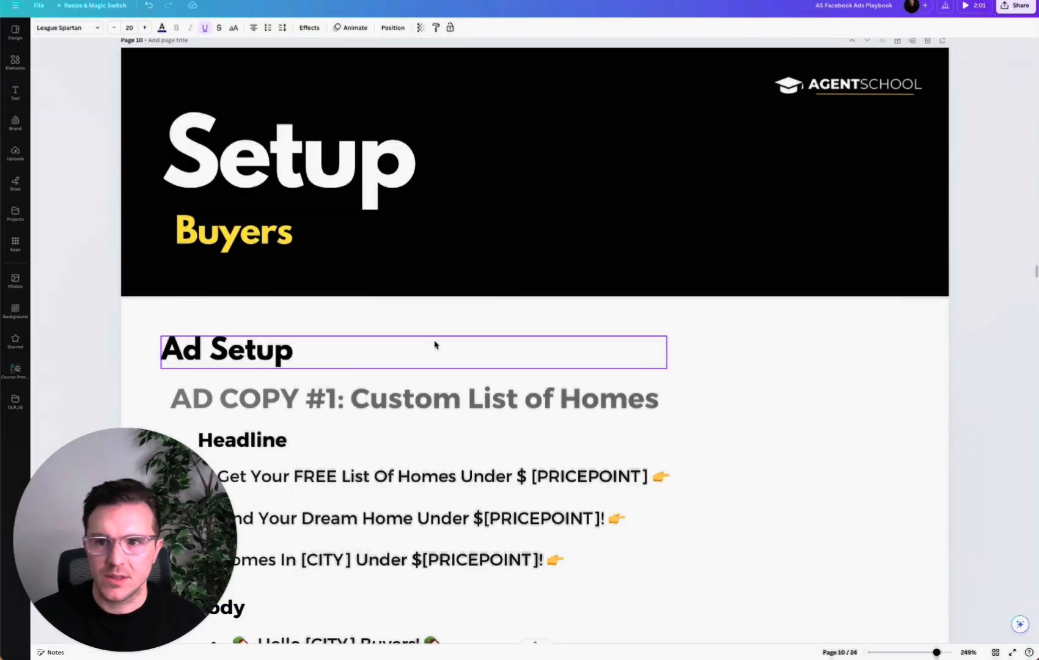
scroll(436, 343, "up", 15)
scroll(714, 337, "down", 5)
scroll(538, 297, "down", 1)
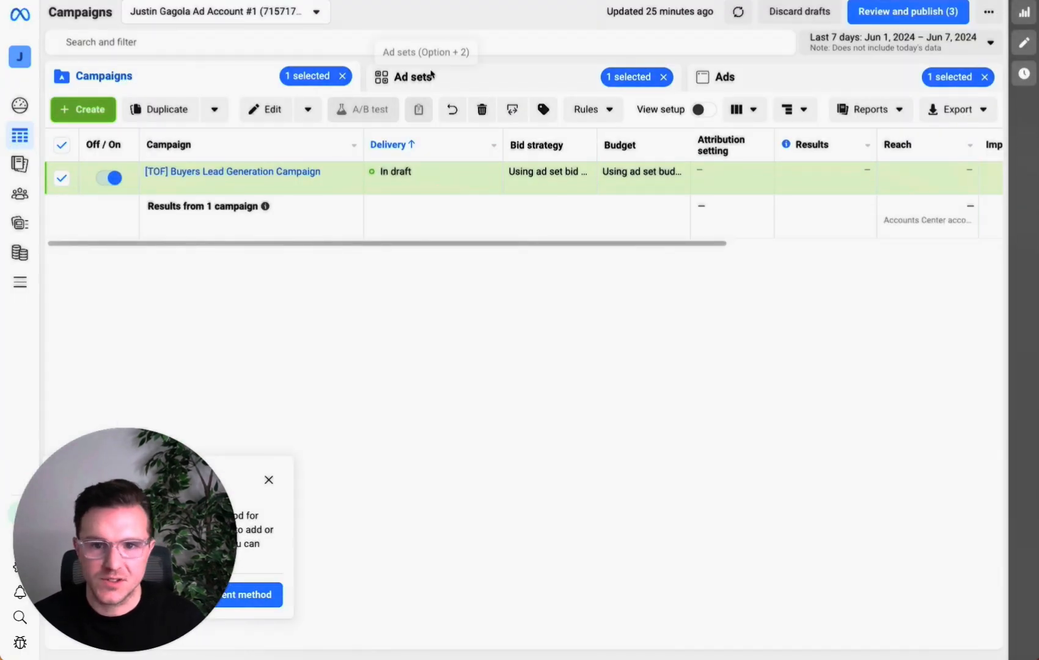
Rename the New Leads Ad Set to 'Phoenix'.
left_click(432, 75)
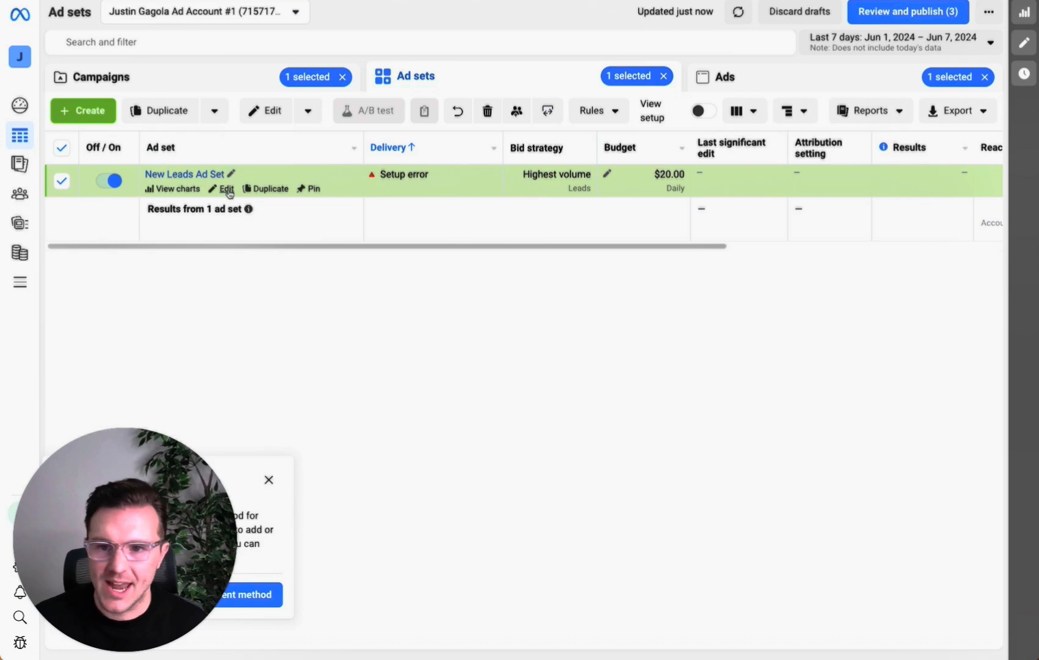
left_click(227, 189)
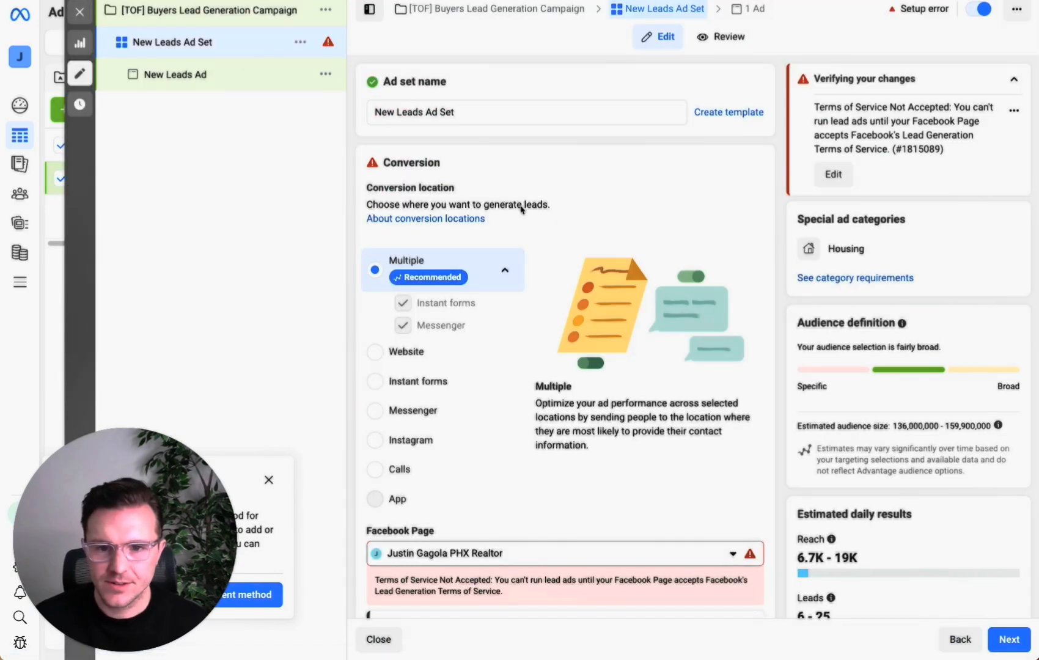
triple_click(475, 112)
type("Phoenix")
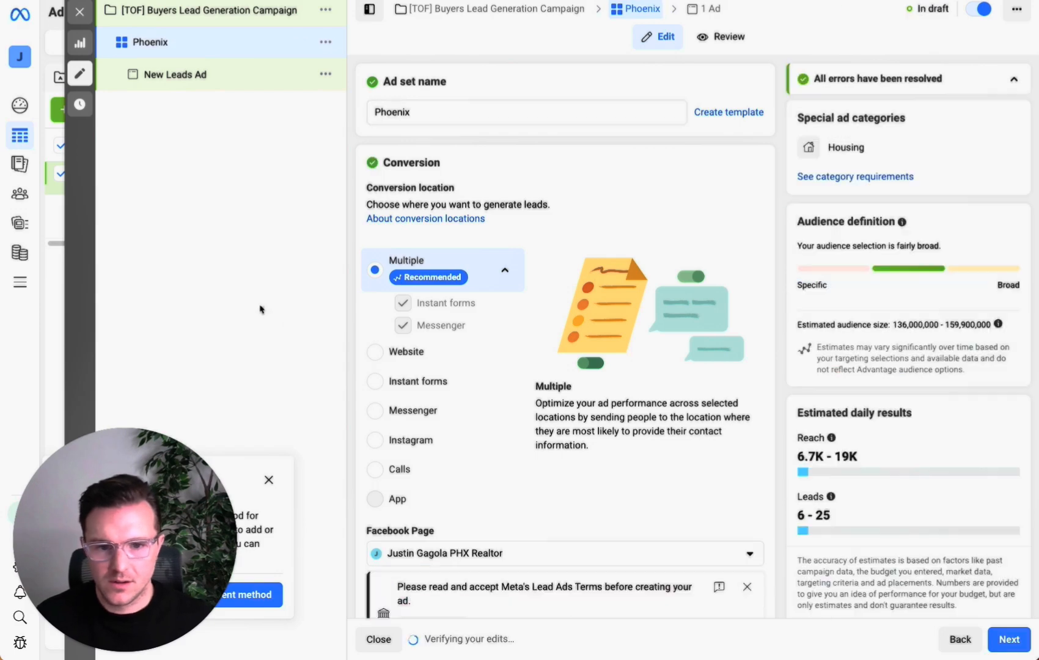
Collect leads through Instant forms and accept Meta's Lead Ad Terms for the page.
scroll(378, 204, "down", 2)
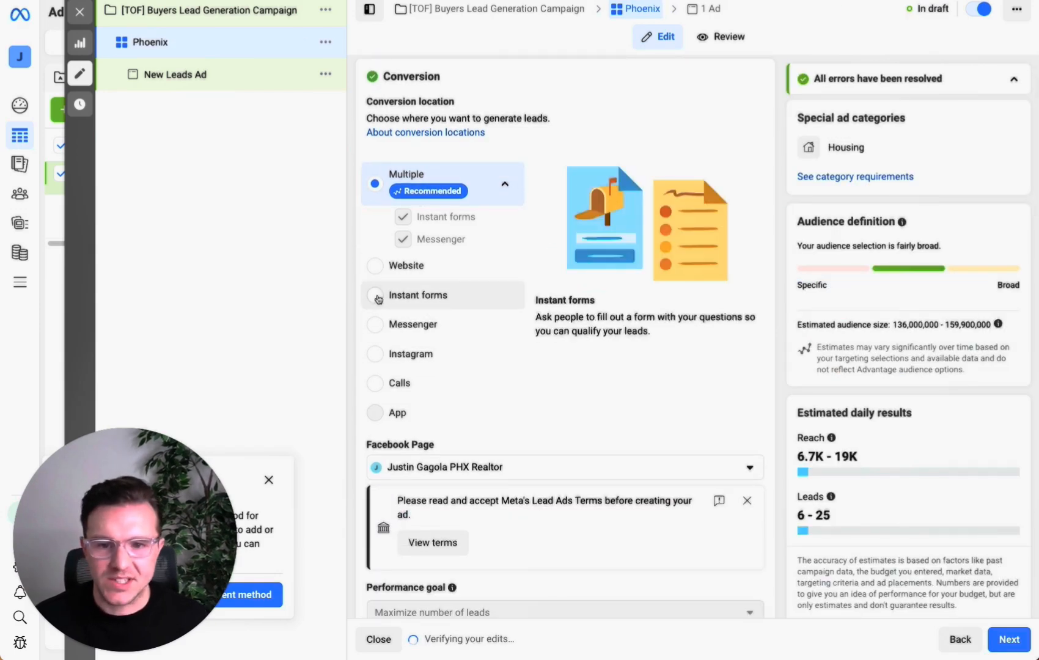
left_click(378, 300)
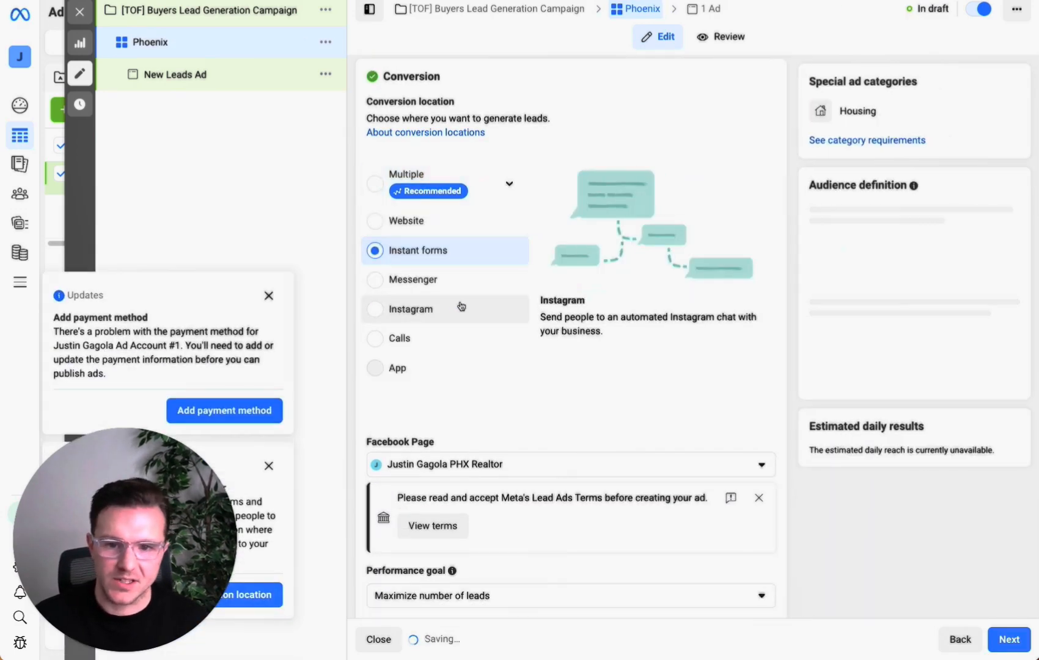
left_click(266, 292)
scroll(525, 308, "down", 4)
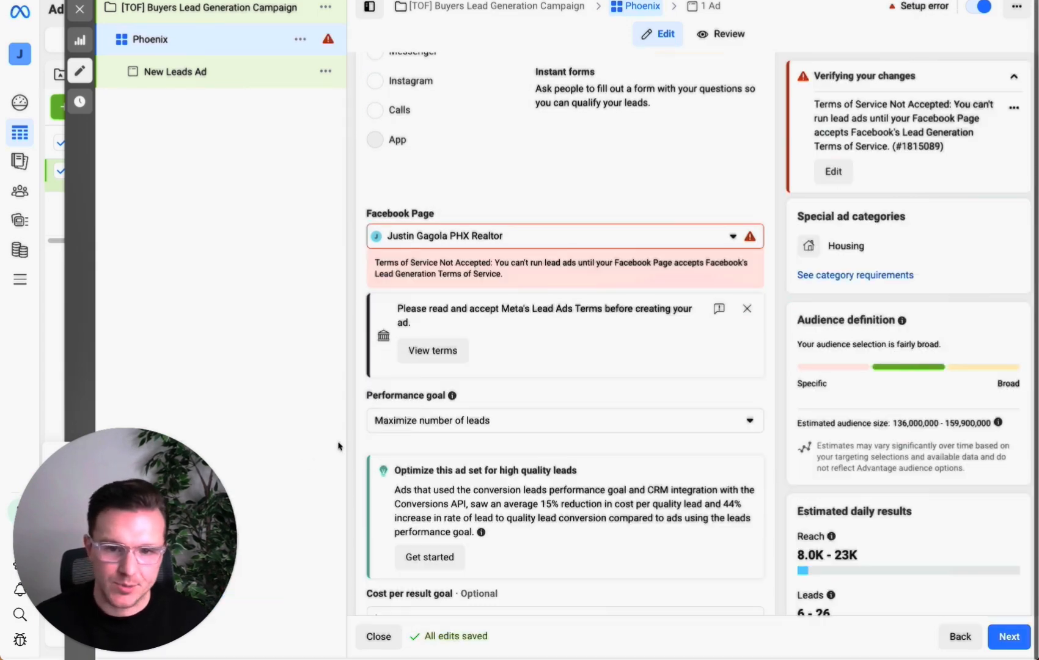
scroll(699, 287, "down", 1)
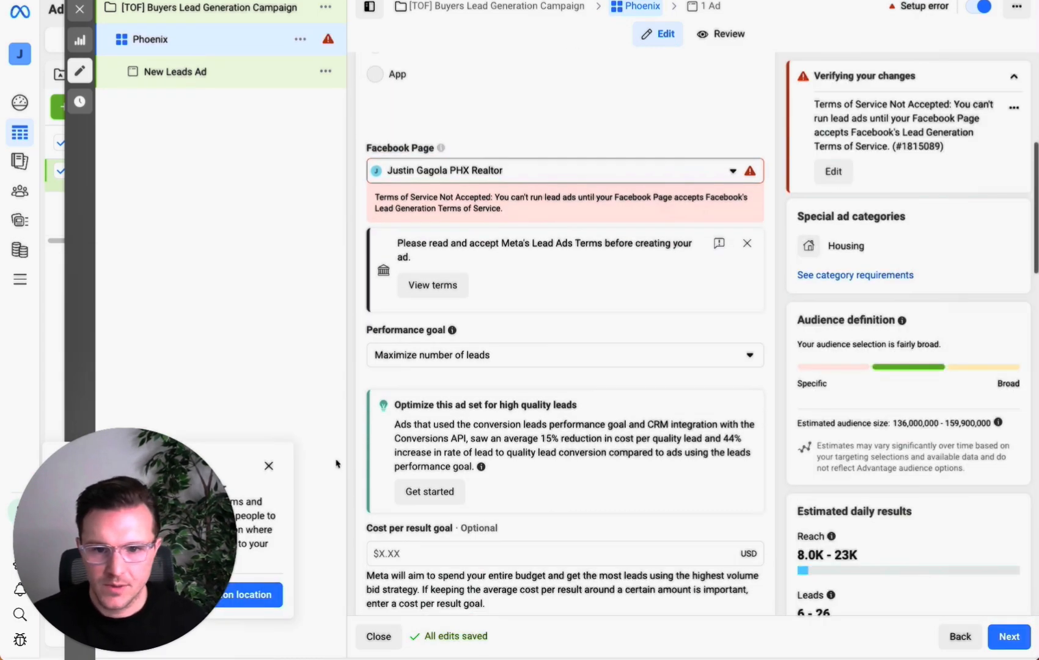
left_click(442, 295)
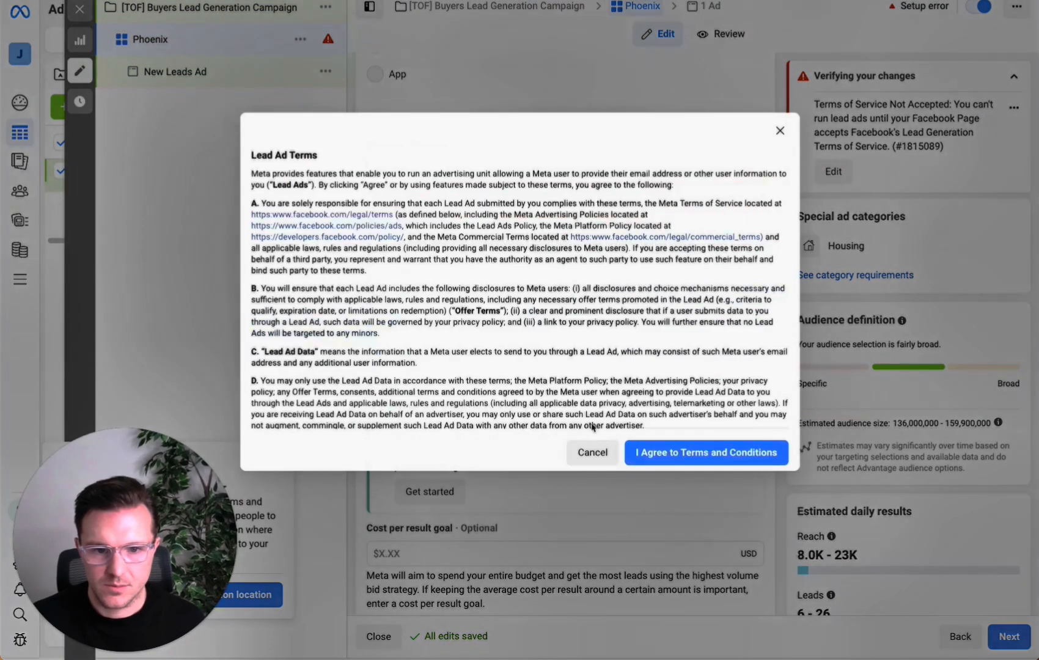
left_click(706, 455)
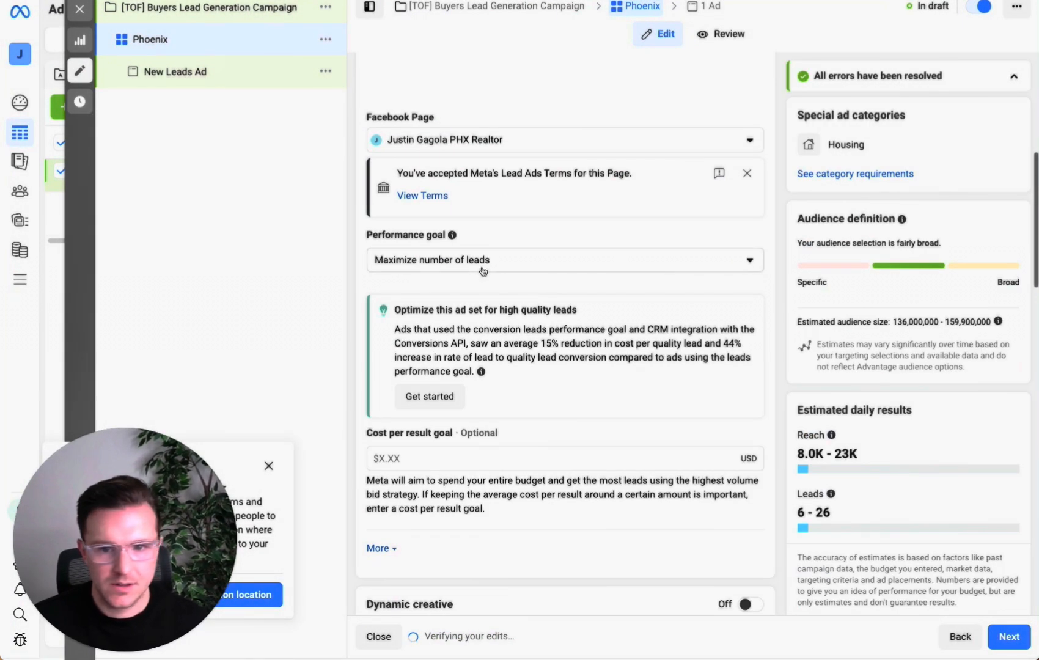
scroll(507, 238, "down", 1)
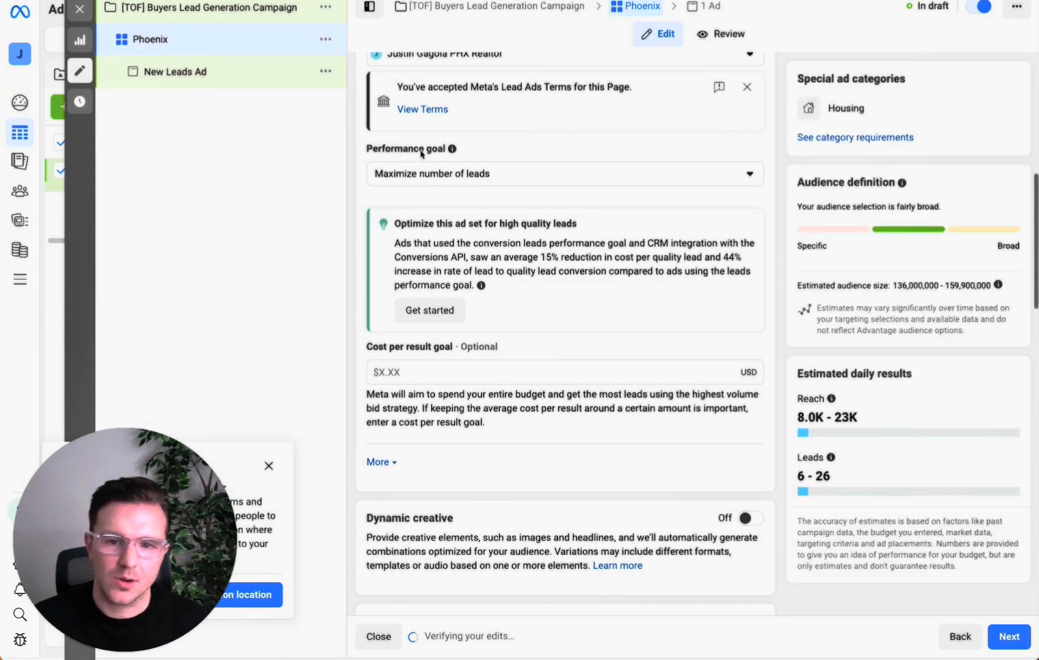
scroll(480, 239, "down", 7)
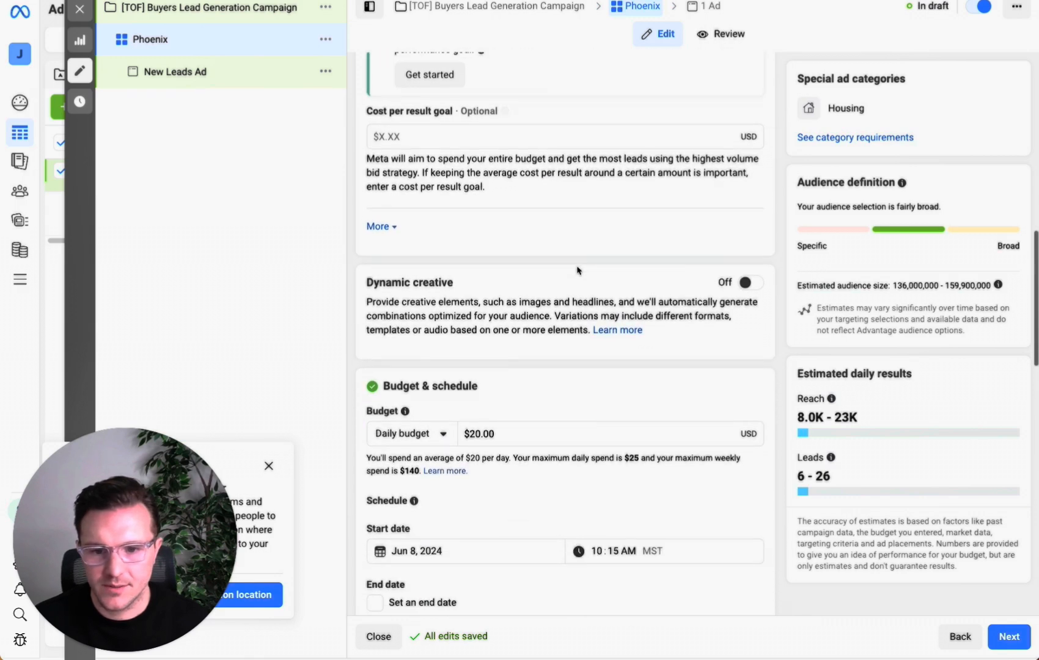
scroll(477, 300, "down", 1)
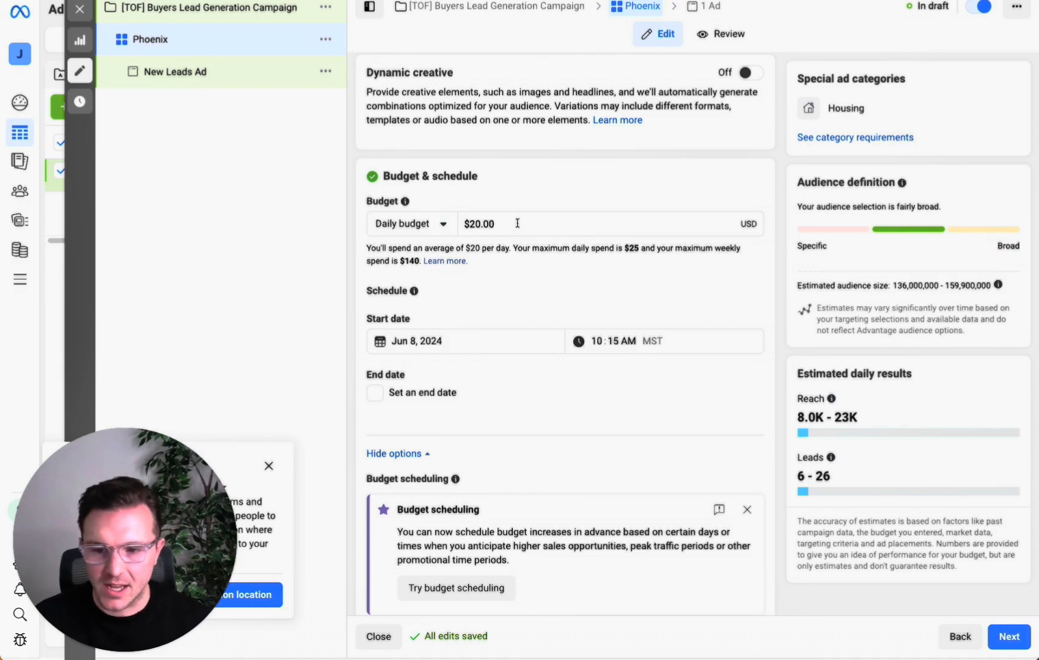
scroll(578, 205, "down", 4)
scroll(632, 280, "up", 3)
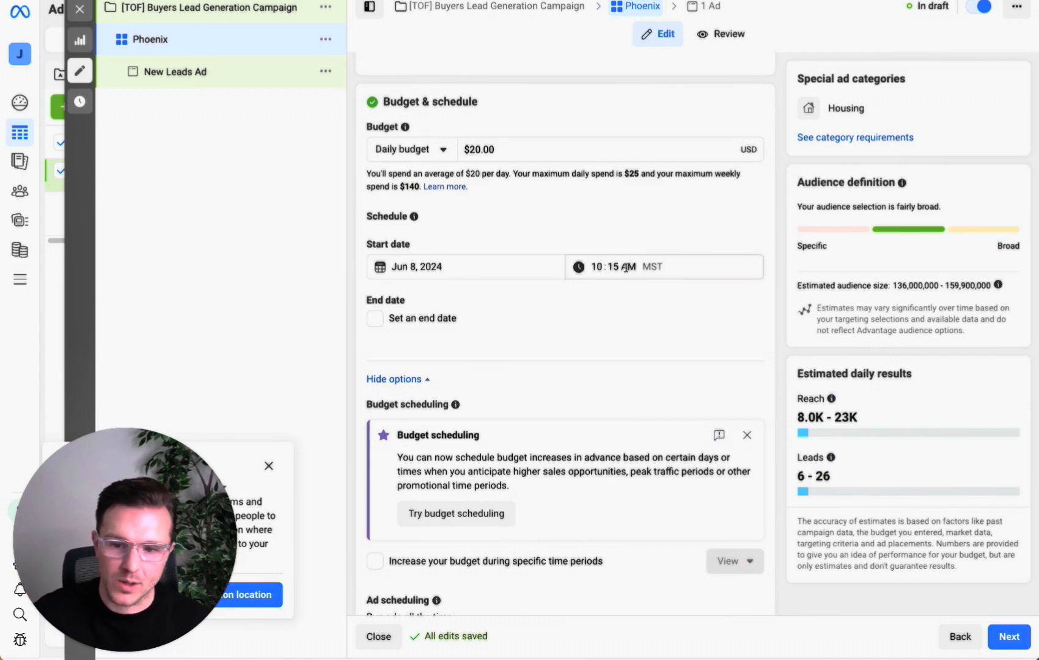
scroll(626, 268, "down", 4)
scroll(605, 305, "down", 2)
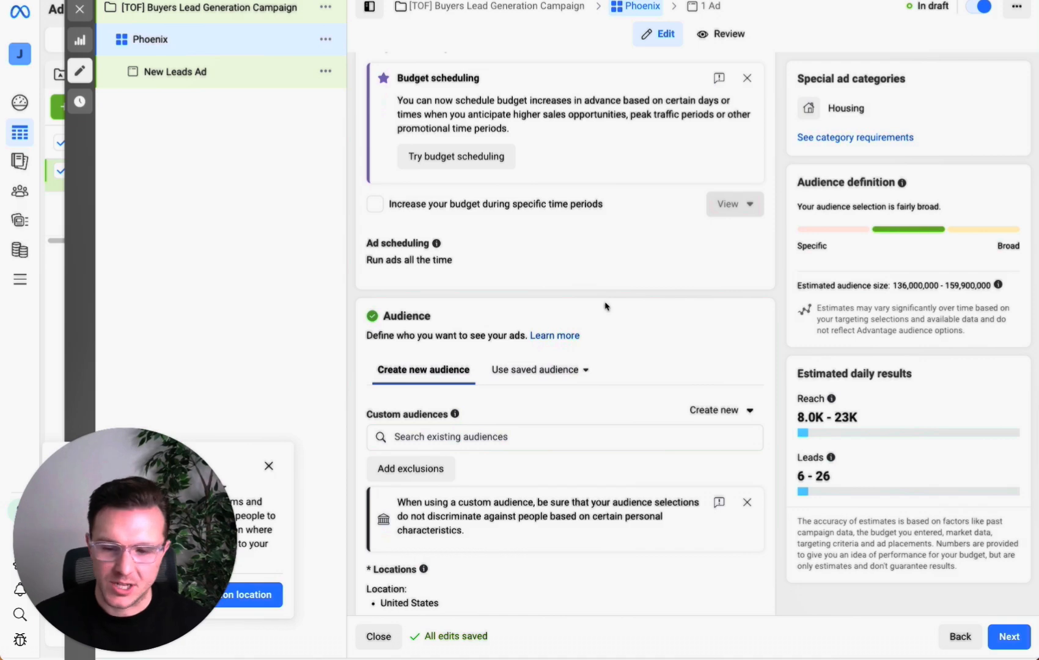
scroll(605, 306, "up", 7)
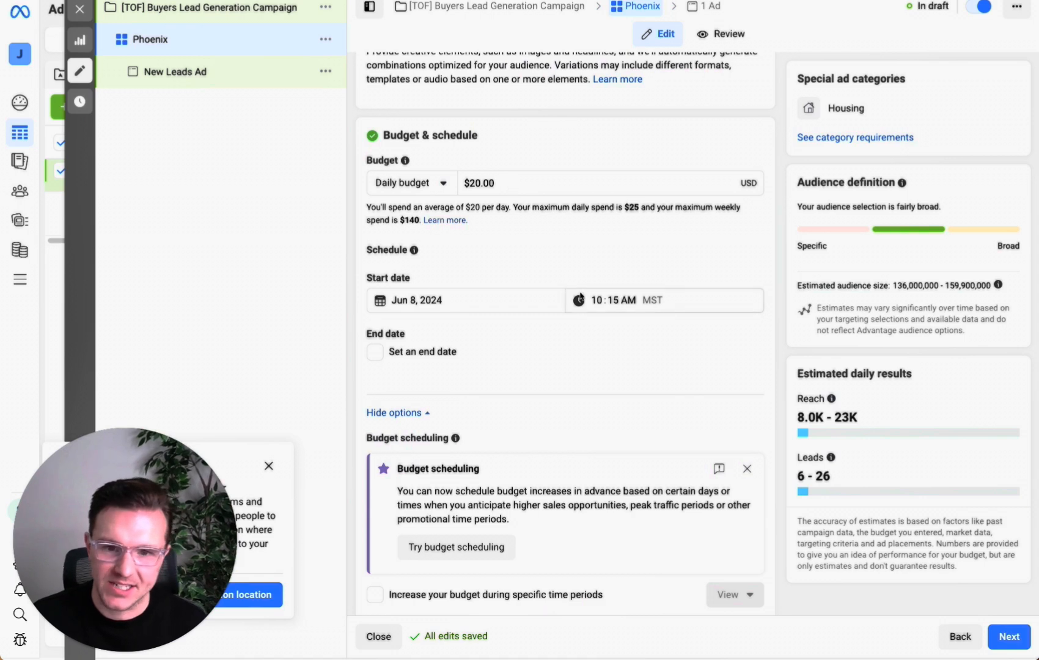
scroll(646, 329, "down", 4)
scroll(602, 375, "down", 7)
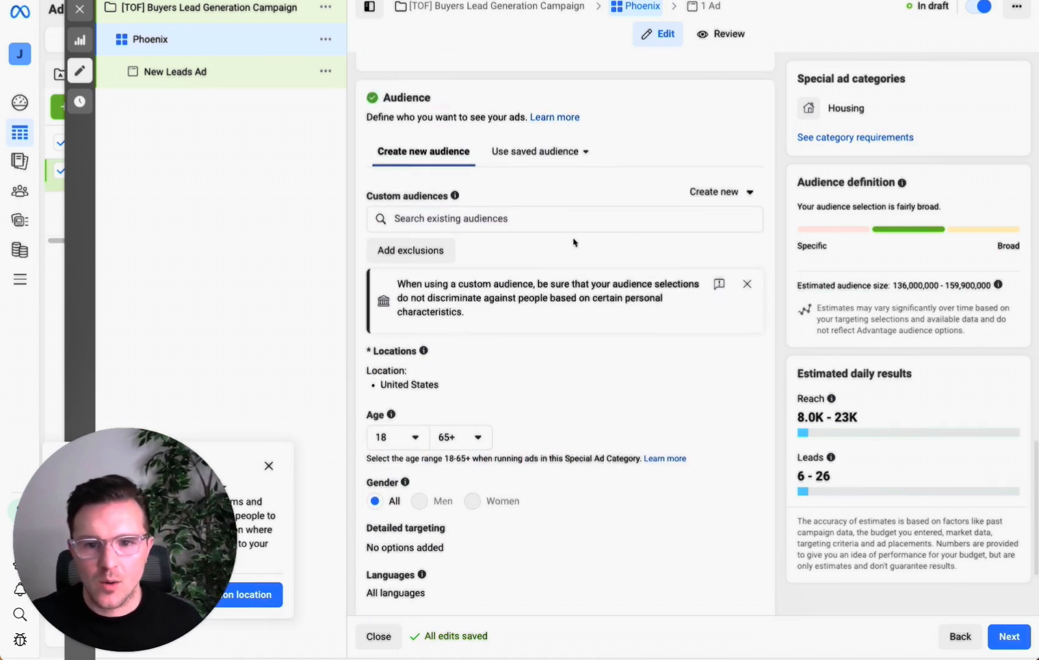
Dismiss the custom audience list and remove United States from the targeted locations.
left_click(453, 221)
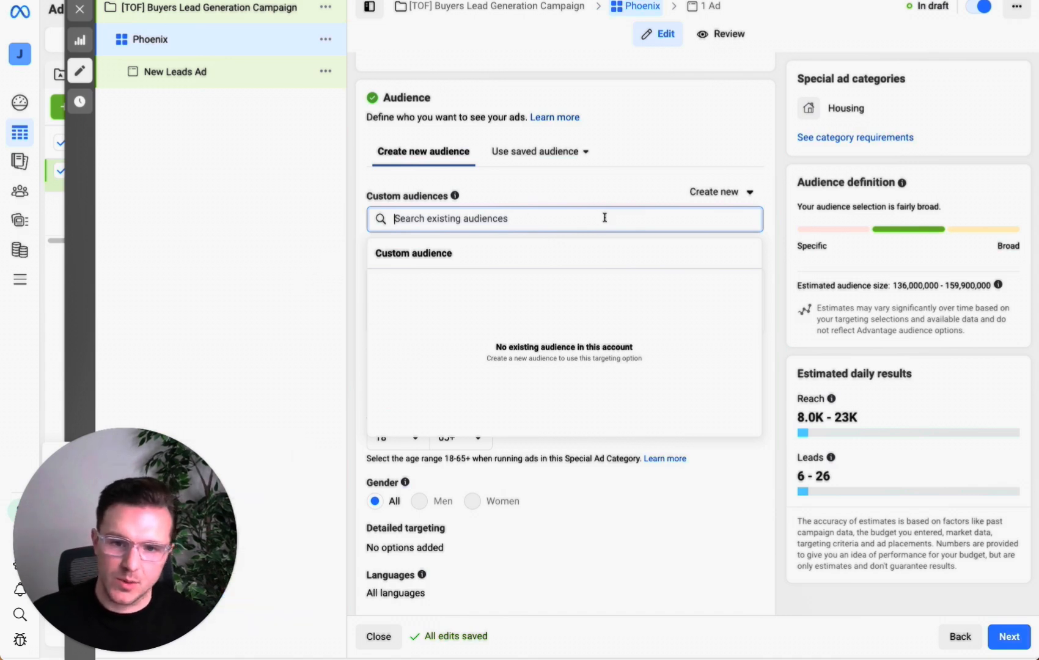
key("Escape")
scroll(604, 224, "down", 2)
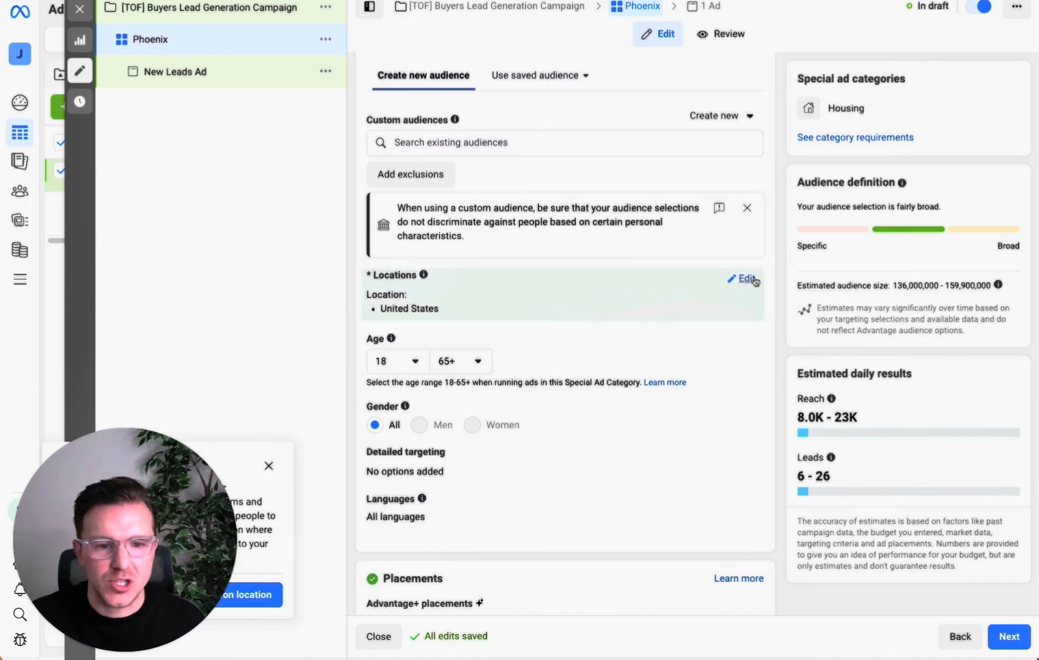
left_click(742, 278)
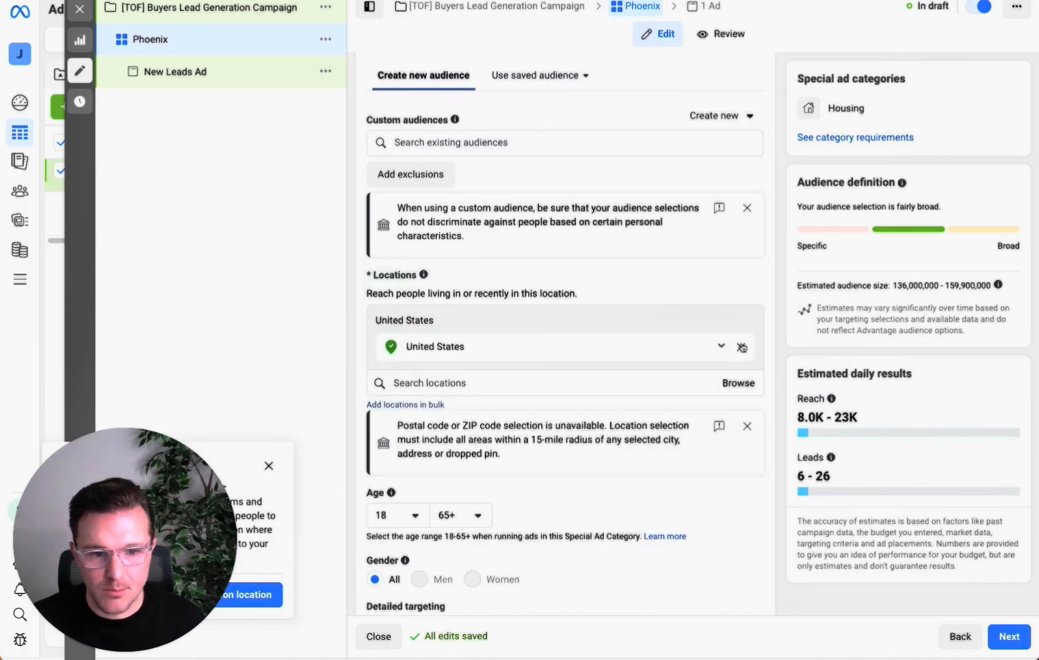
left_click(481, 356)
Add Phoenix, Arizona as the location, keeping the +15 mi radius.
type("phoenix")
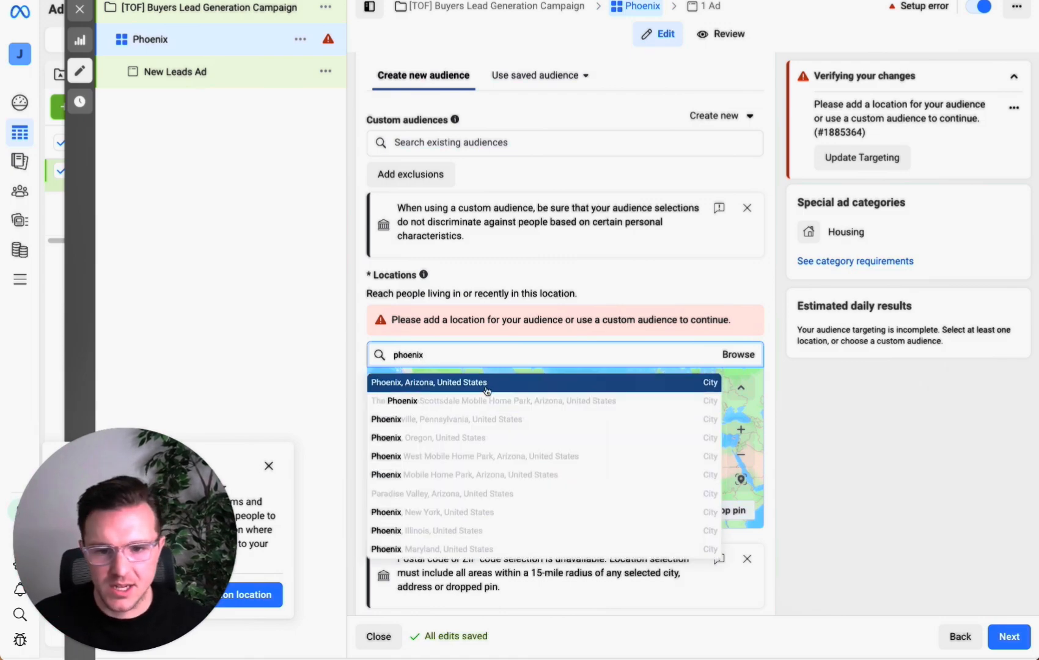
left_click(487, 383)
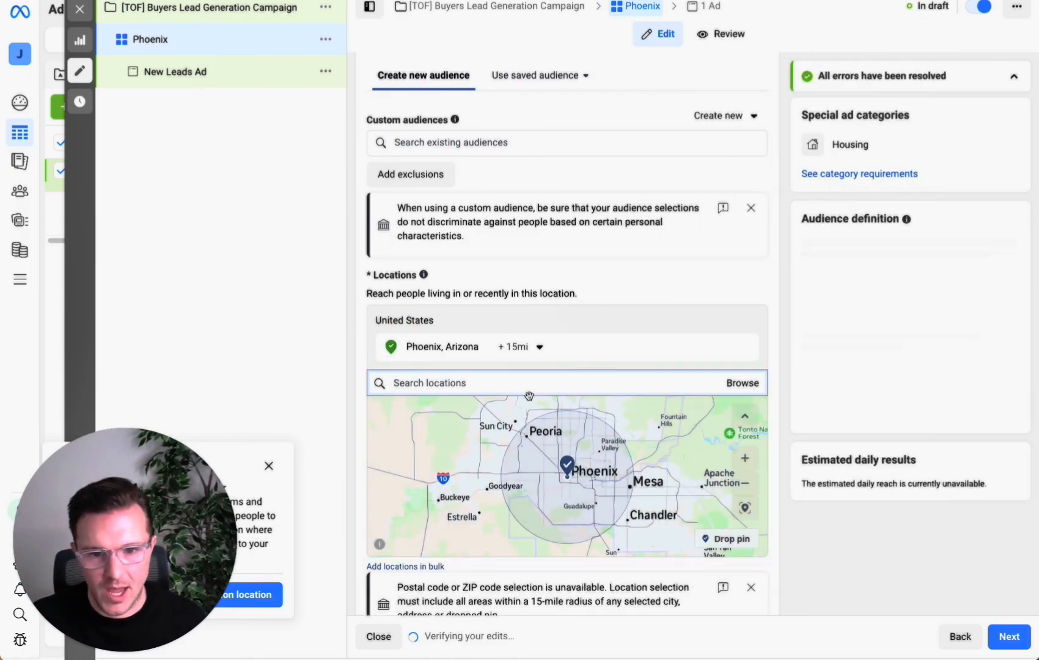
left_click_drag(571, 463, 540, 522)
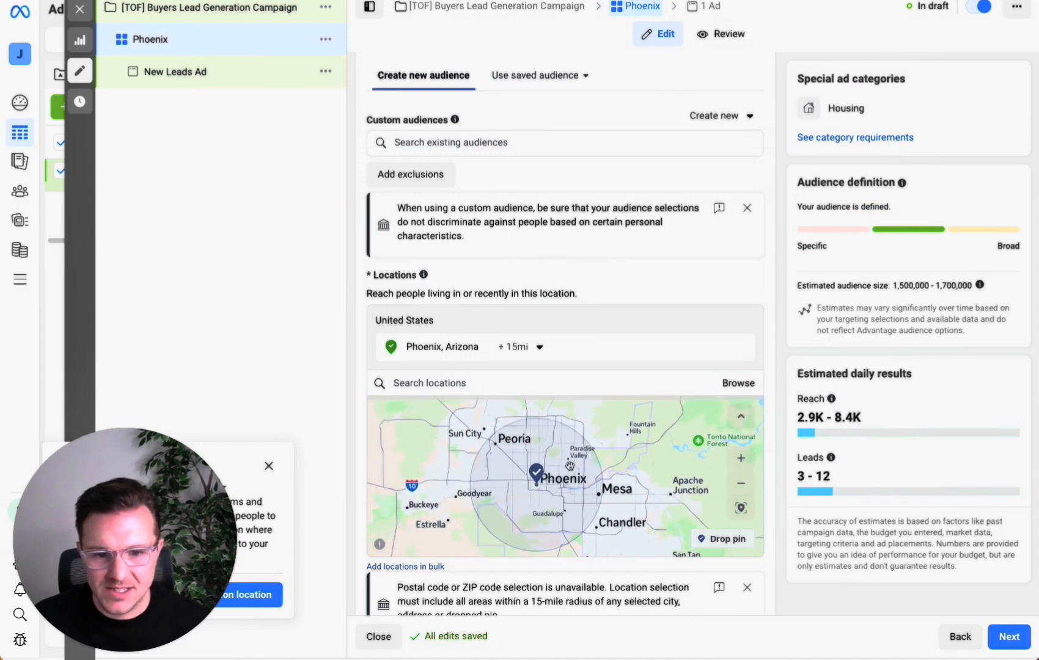
left_click(524, 358)
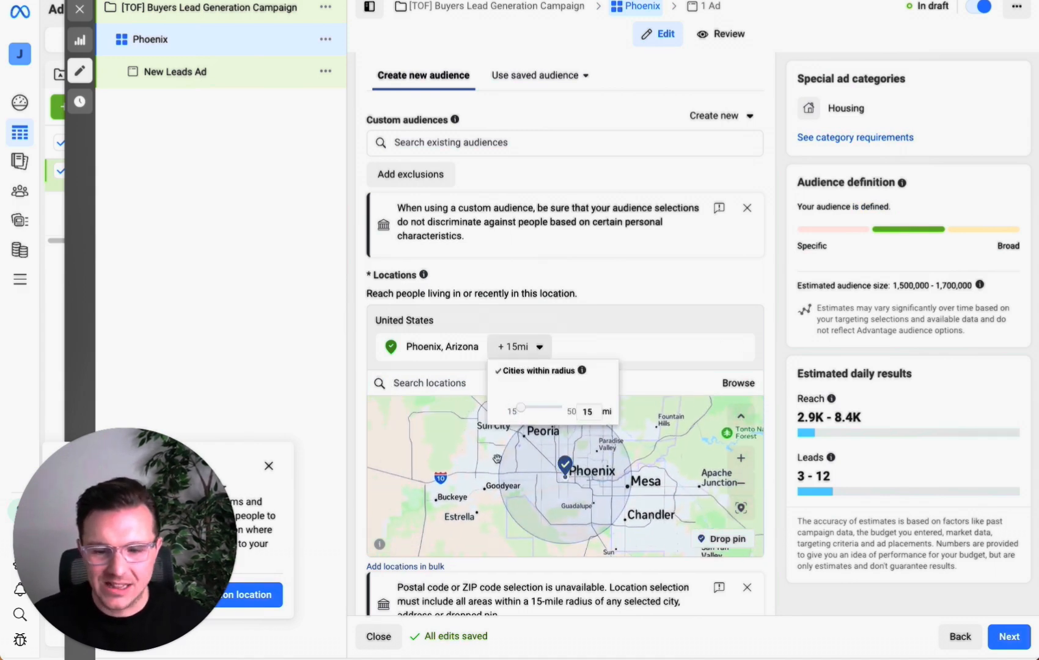
left_click(301, 354)
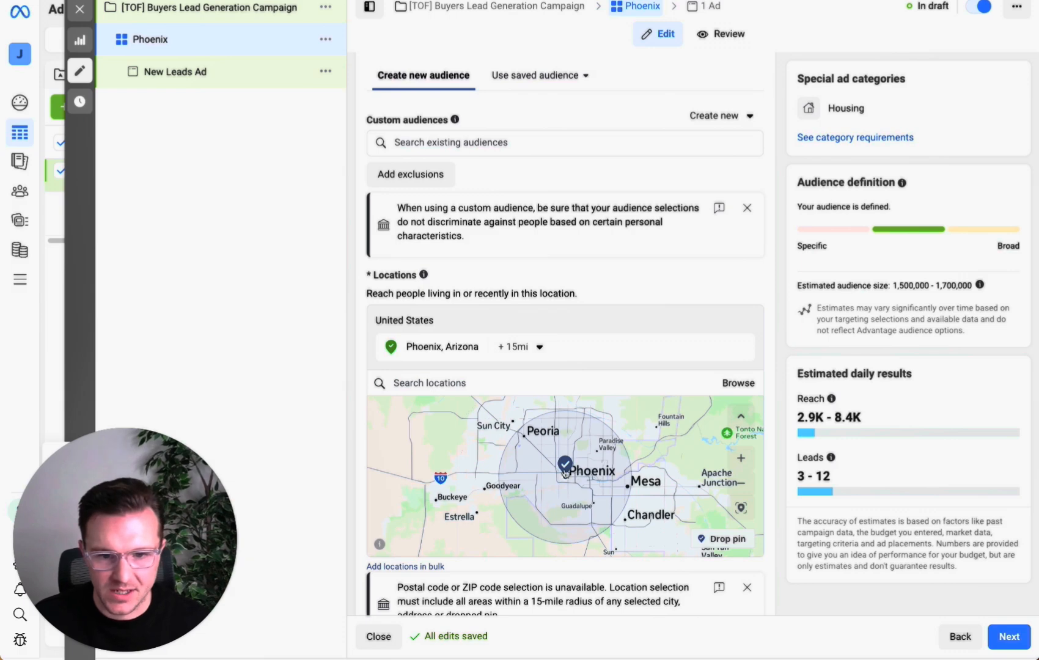
scroll(575, 475, "down", 2)
scroll(369, 323, "down", 5)
scroll(369, 323, "down", 2)
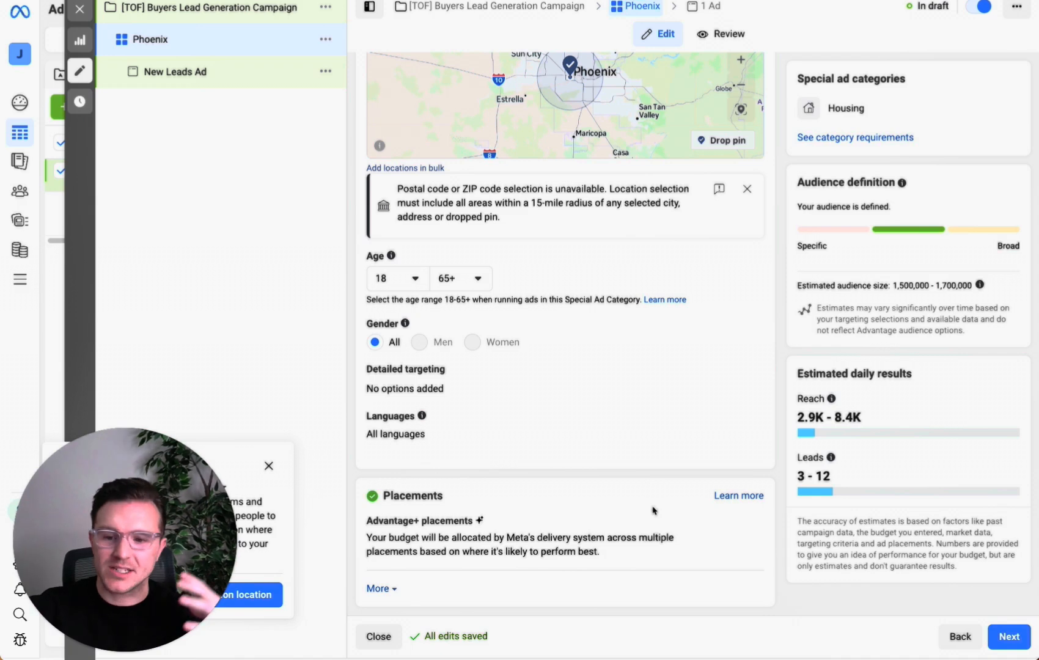
Expand the Placements settings and edit Advantage+ placements to reveal the Advantage+/Manual options.
left_click(378, 589)
scroll(779, 565, "down", 2)
scroll(768, 519, "down", 2)
scroll(768, 519, "up", 2)
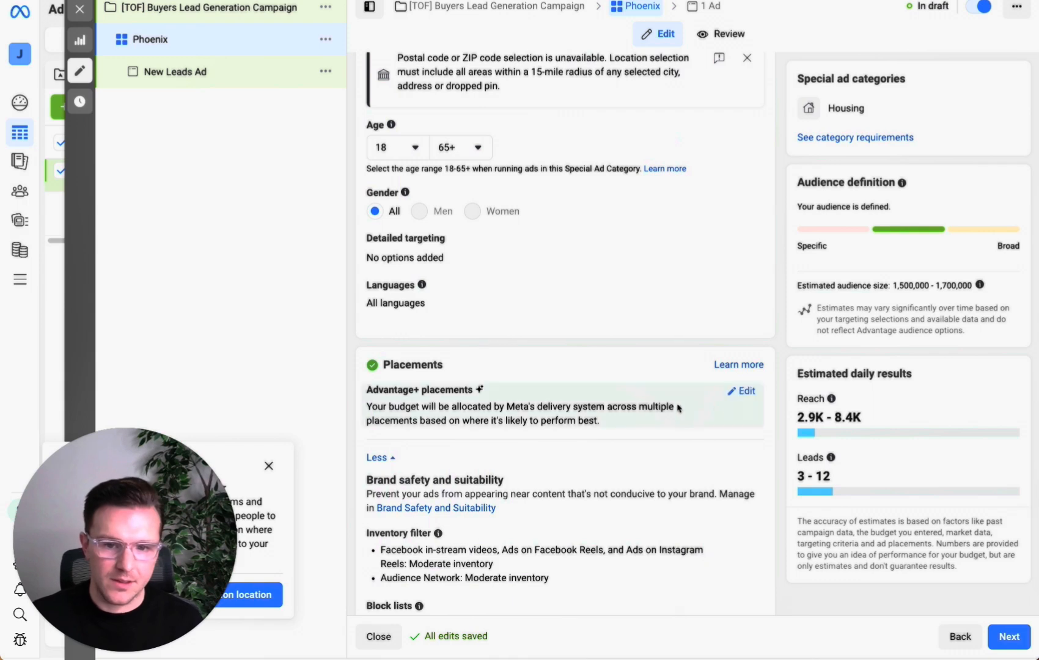
scroll(733, 392, "up", 1)
scroll(673, 367, "down", 3)
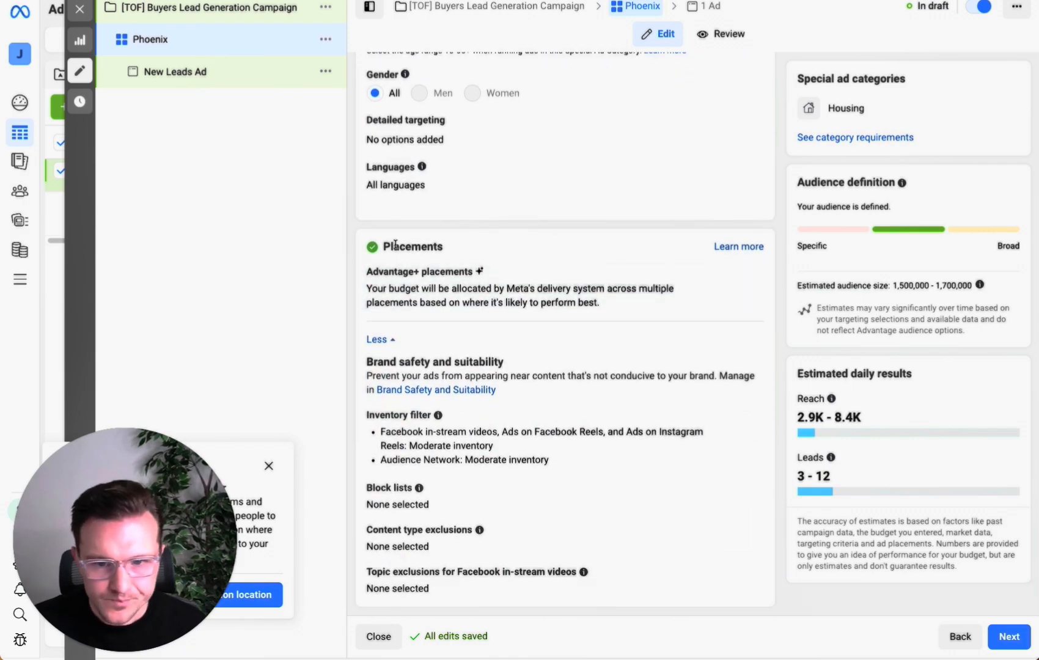
left_click_drag(456, 250, 376, 247)
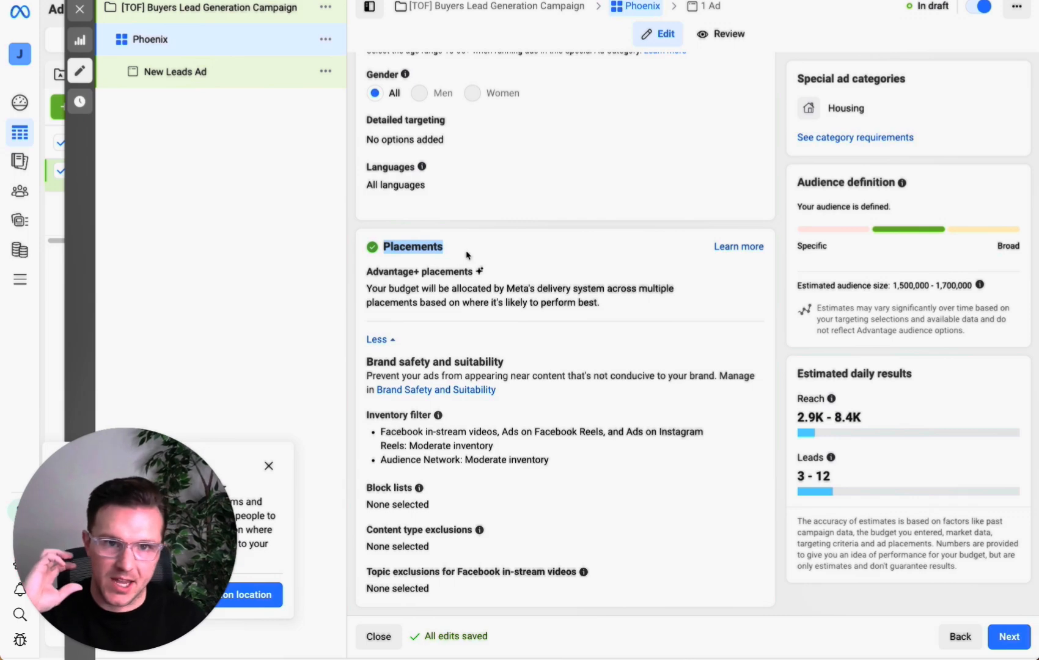
left_click(747, 275)
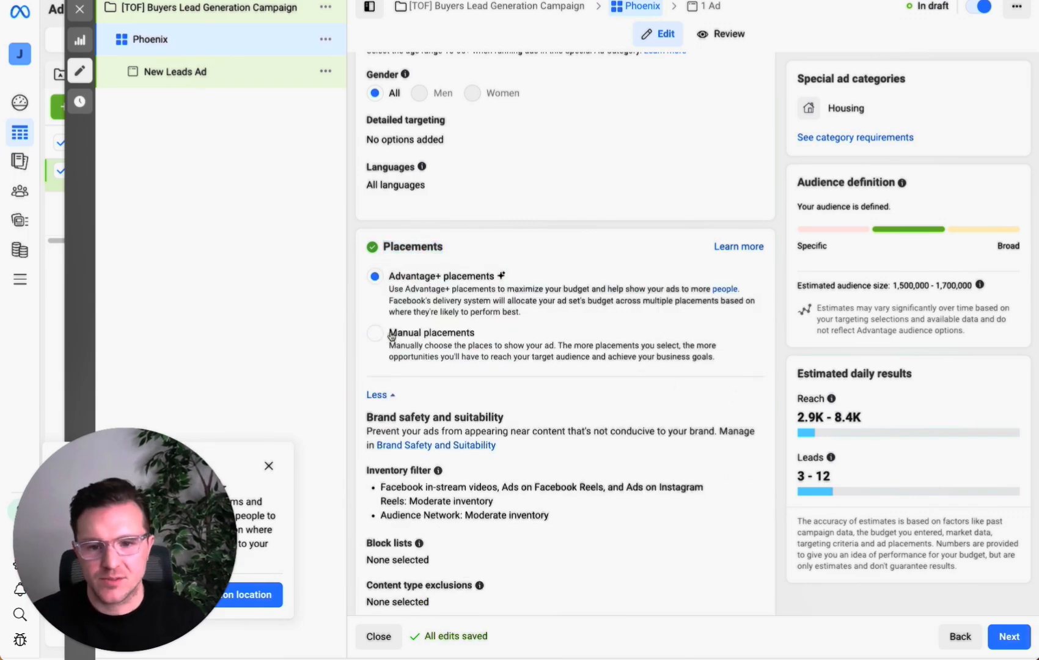
Switch to Manual placements and untick Audience Network, Search results and In-stream ads.
left_click(425, 351)
scroll(480, 364, "down", 3)
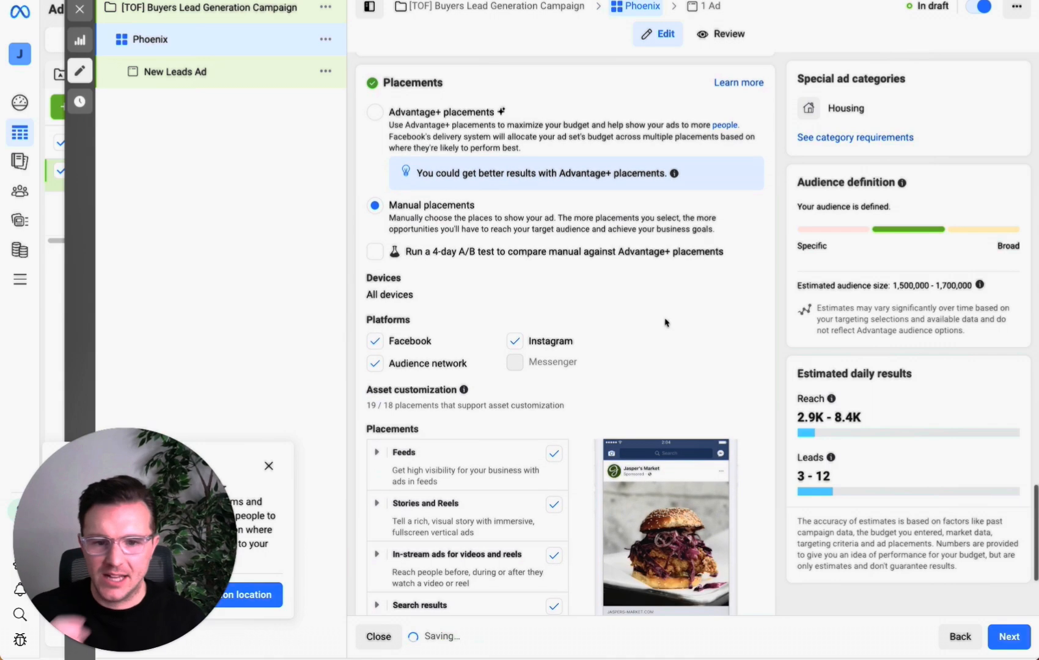
scroll(530, 315, "down", 1)
scroll(535, 314, "down", 1)
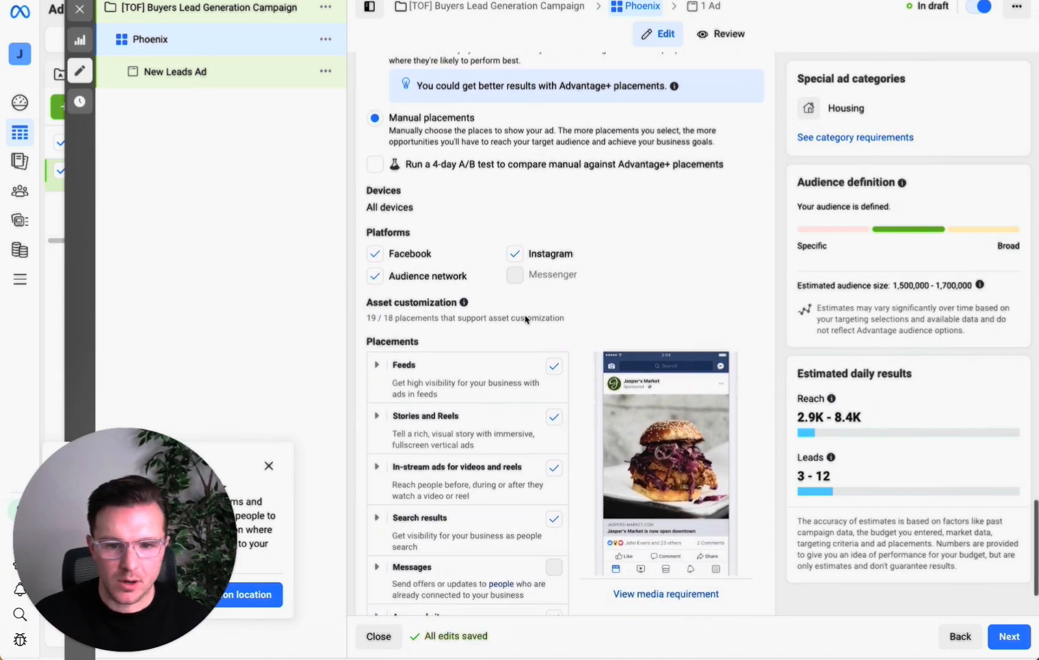
scroll(536, 310, "down", 1)
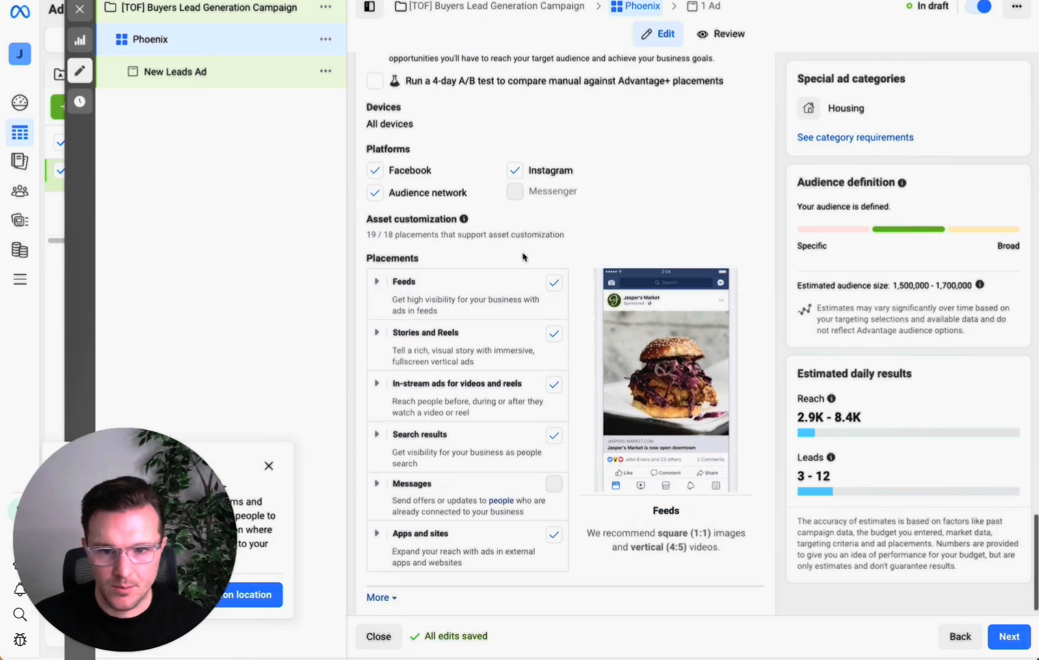
scroll(525, 261, "up", 1)
left_click(374, 263)
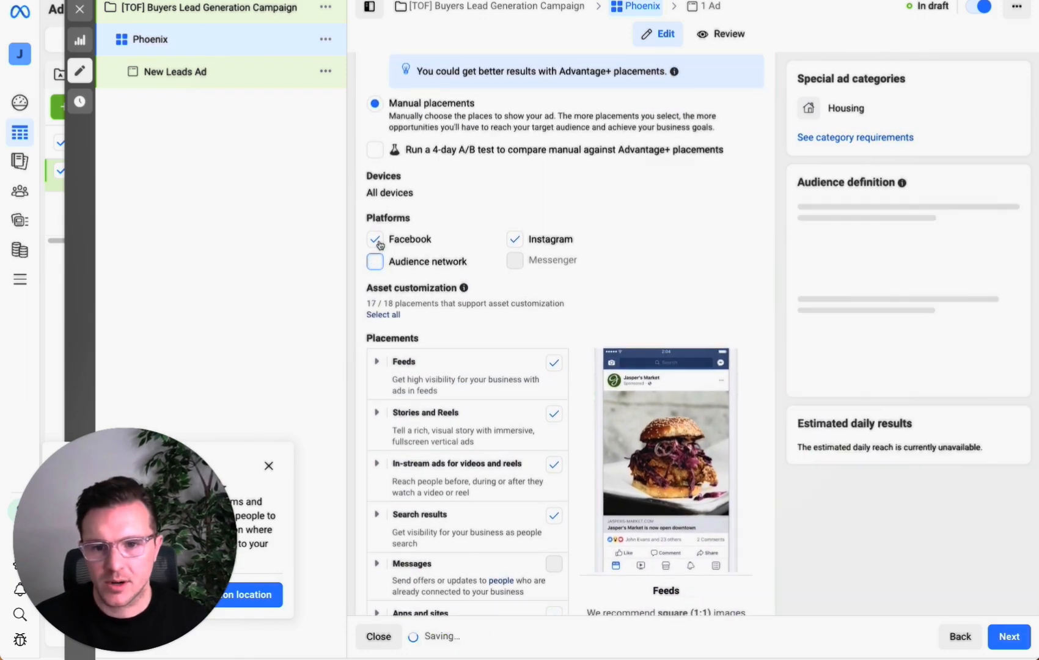
scroll(567, 348, "down", 2)
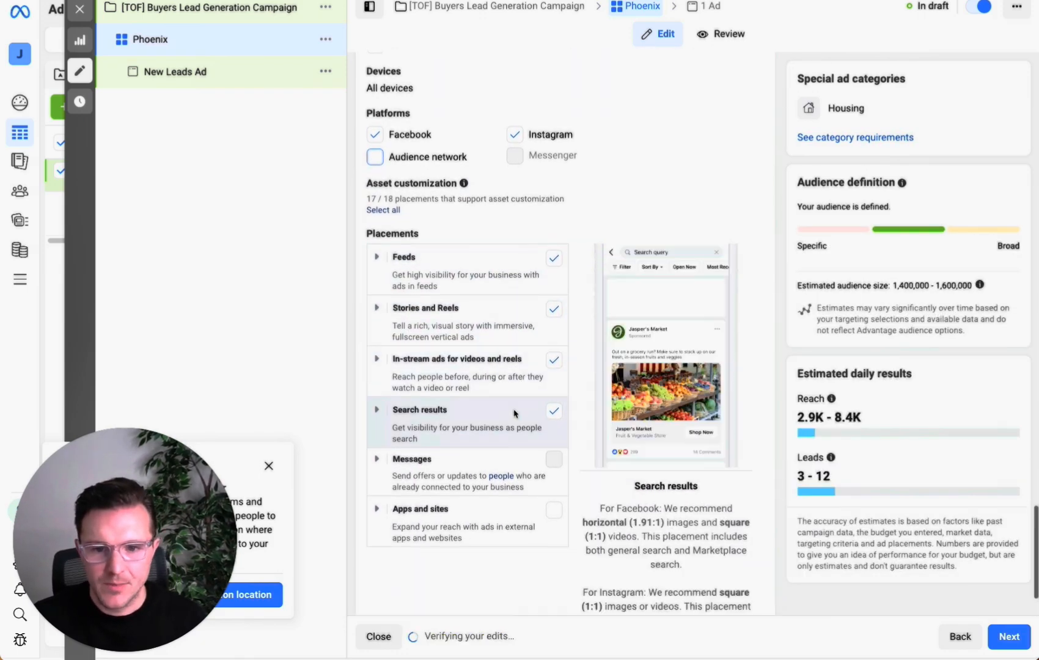
left_click(552, 411)
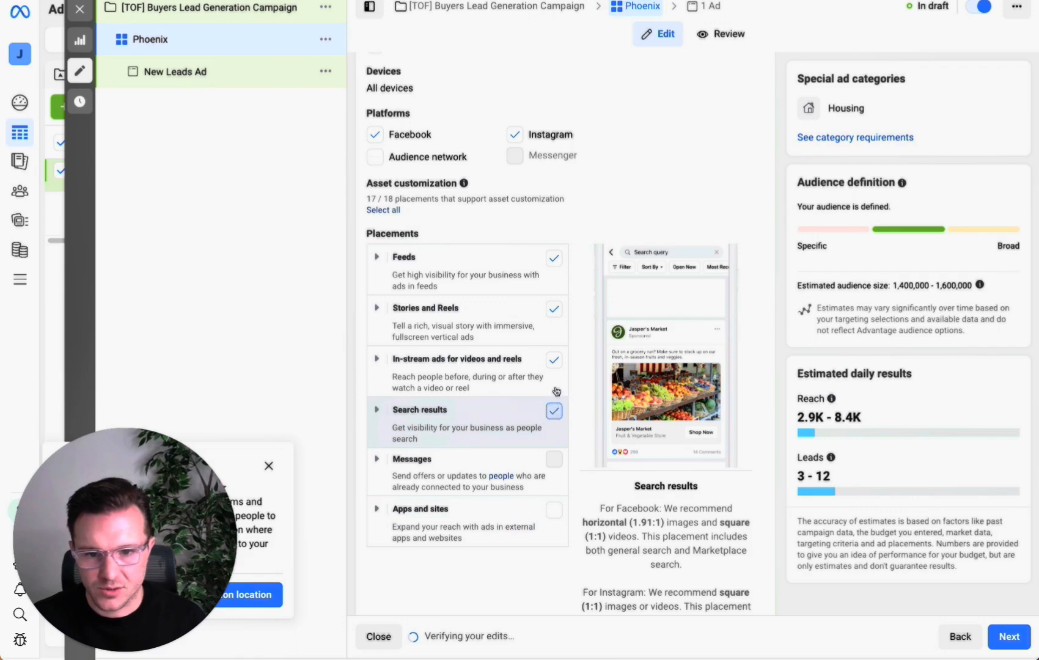
left_click(553, 360)
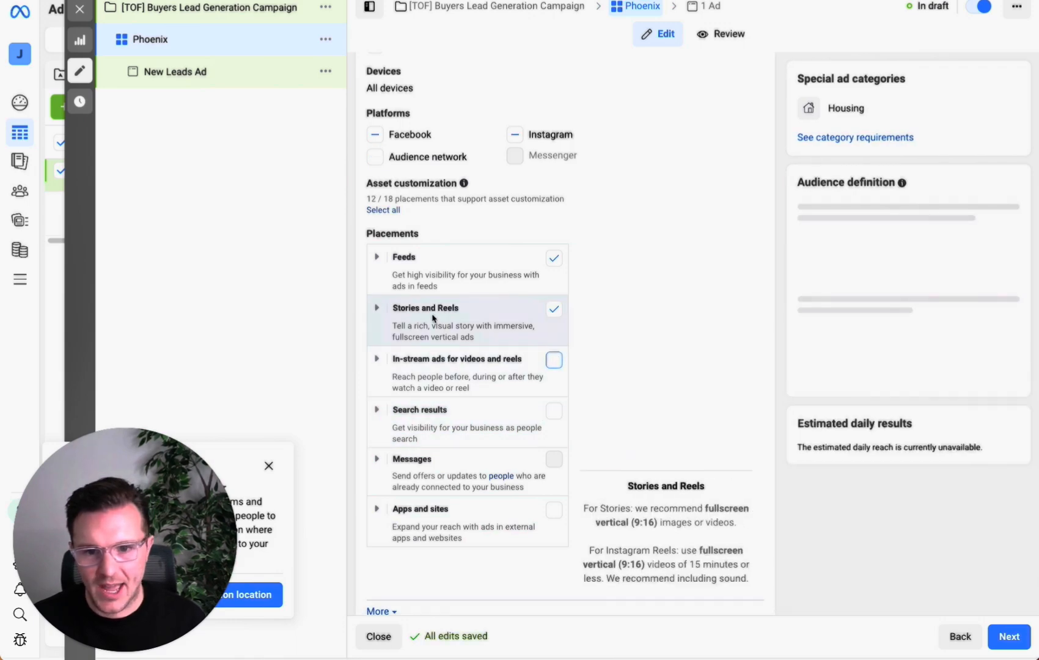
Untick the Instagram Explore, Explore home and Facebook Business Explore placements.
left_click(376, 308)
left_click(377, 258)
scroll(462, 294, "down", 1)
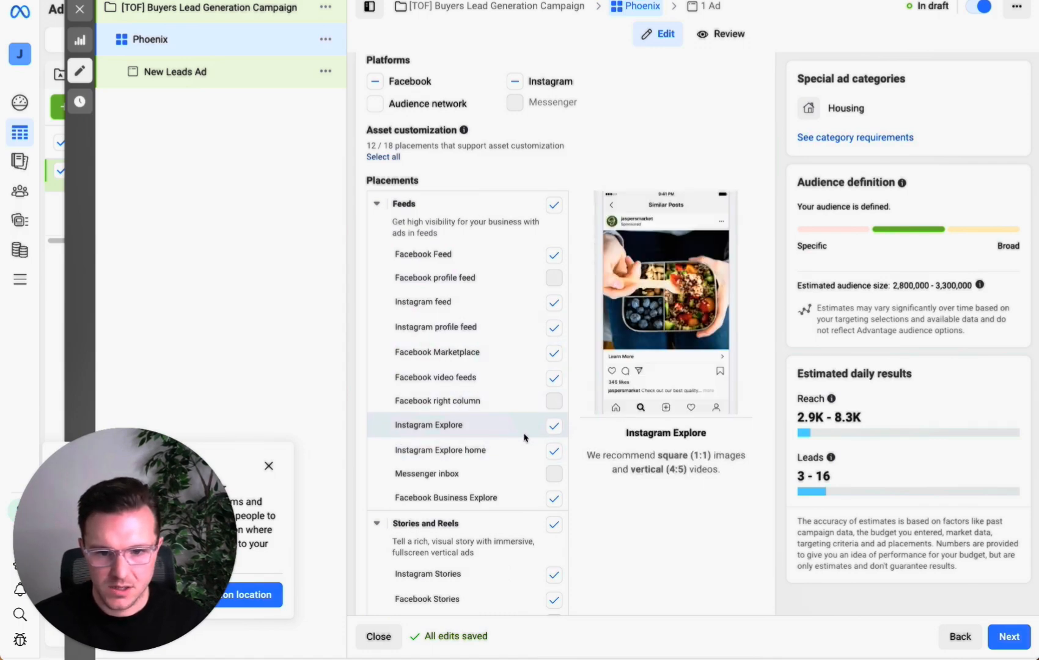
left_click(554, 427)
left_click(554, 451)
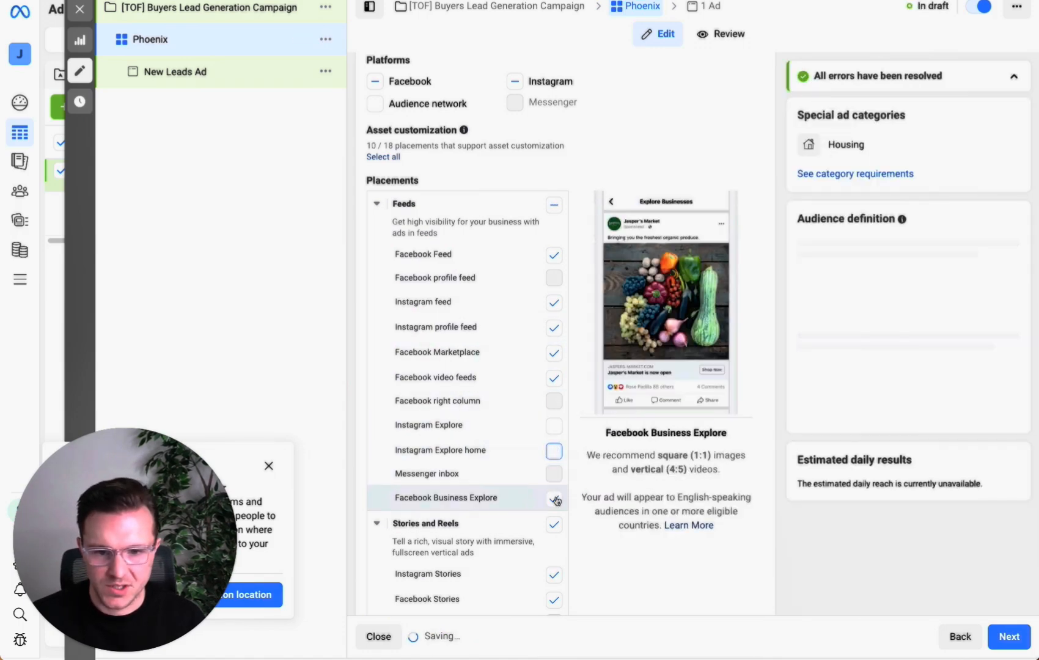
left_click(554, 499)
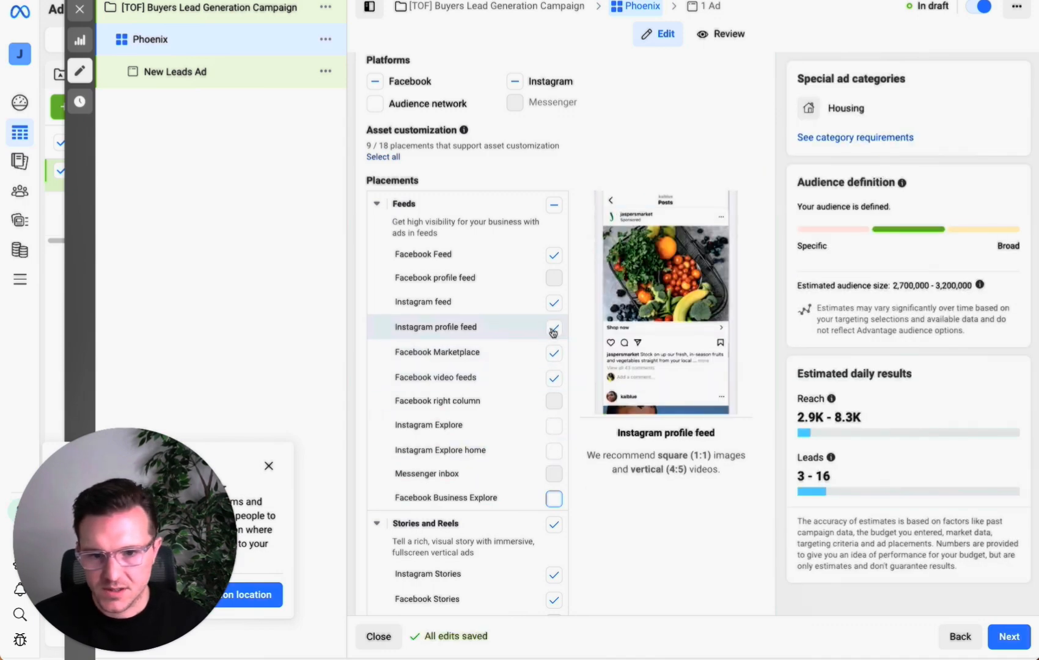
scroll(553, 332, "down", 1)
scroll(549, 417, "down", 4)
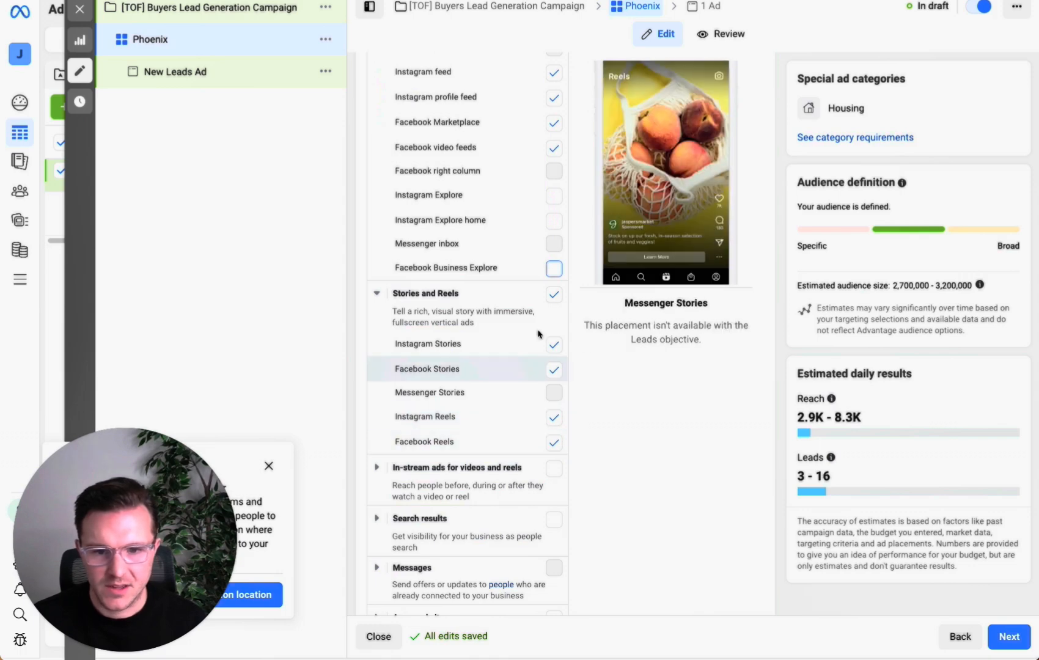
scroll(538, 428, "up", 10)
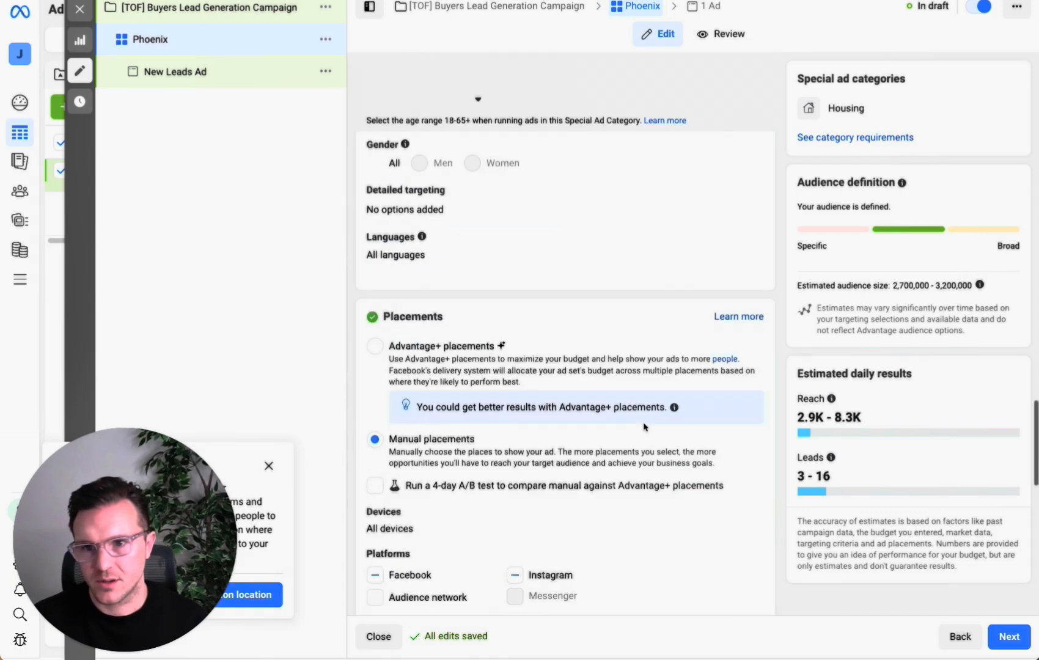
scroll(438, 176, "up", 8)
scroll(680, 404, "up", 2)
scroll(680, 405, "down", 2)
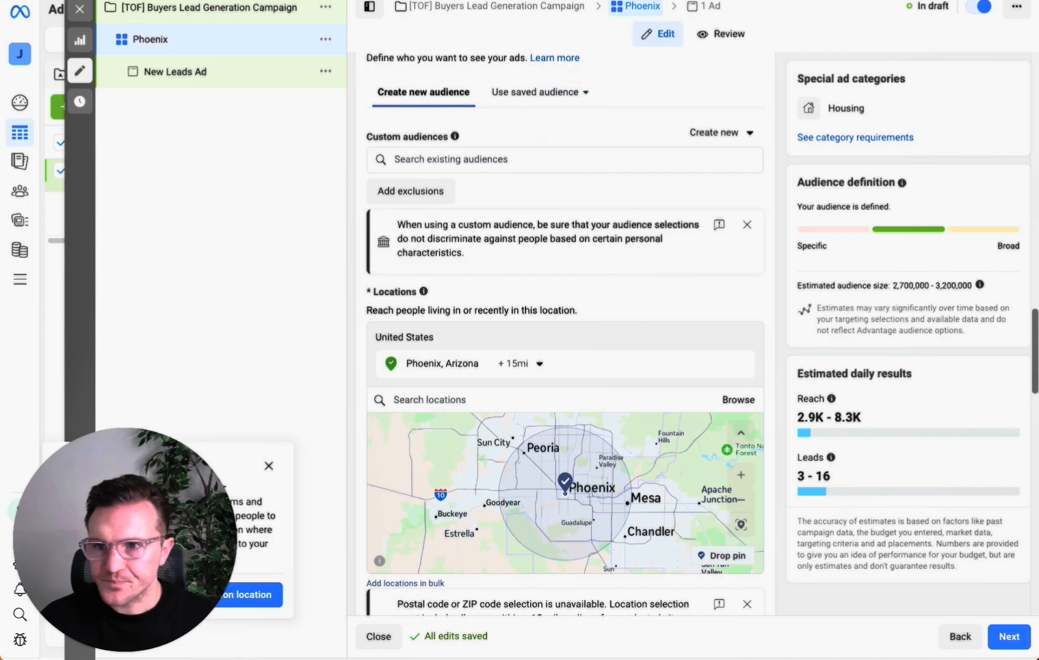
Rename the New Leads Ad to 'Copy 1 - Creative 1' and scroll to its creative fields.
left_click(197, 85)
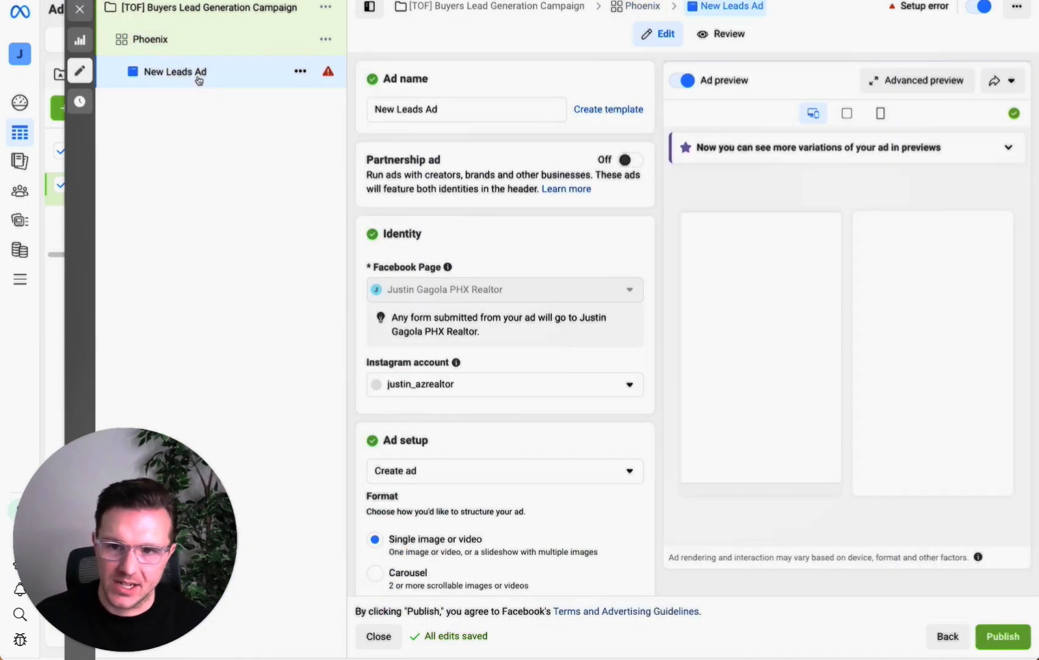
triple_click(497, 107)
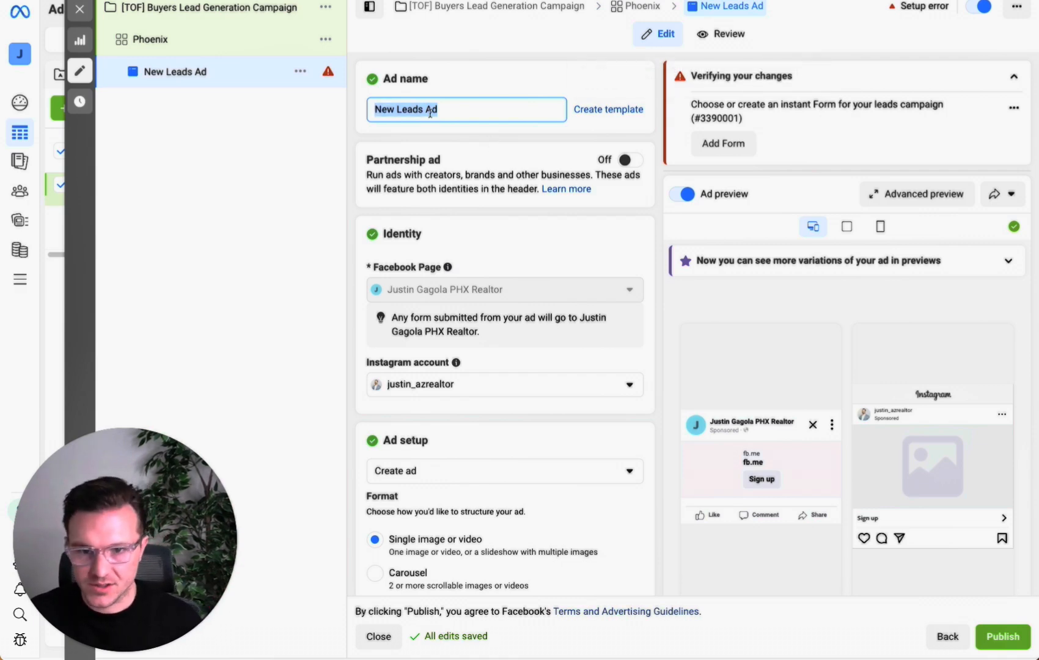
type("Copy 1 - Creative 1")
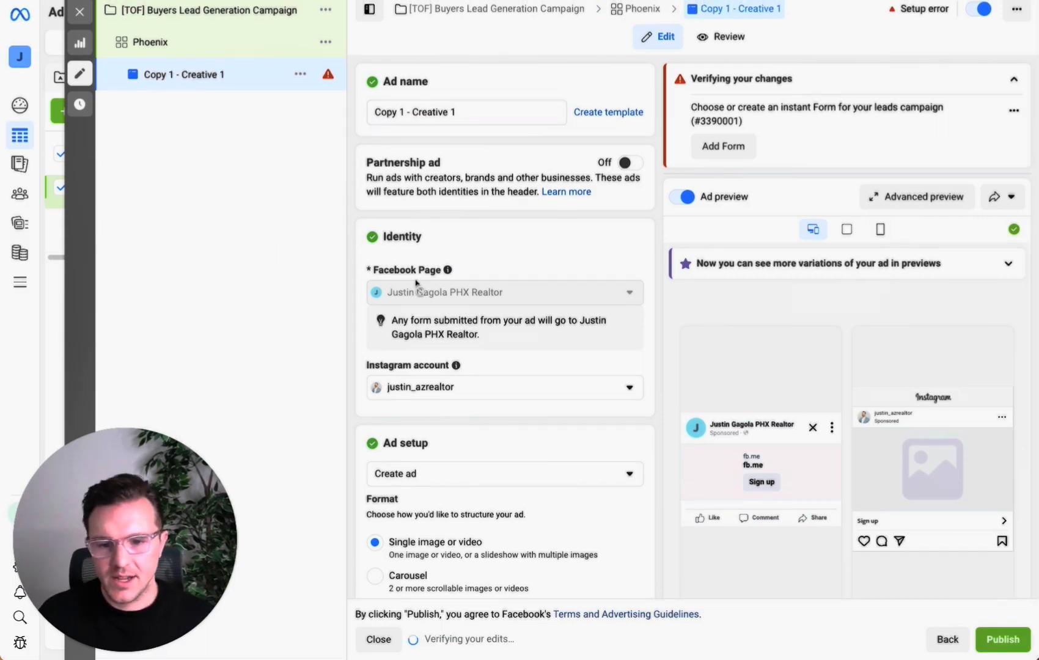
scroll(454, 280, "down", 5)
scroll(454, 281, "up", 3)
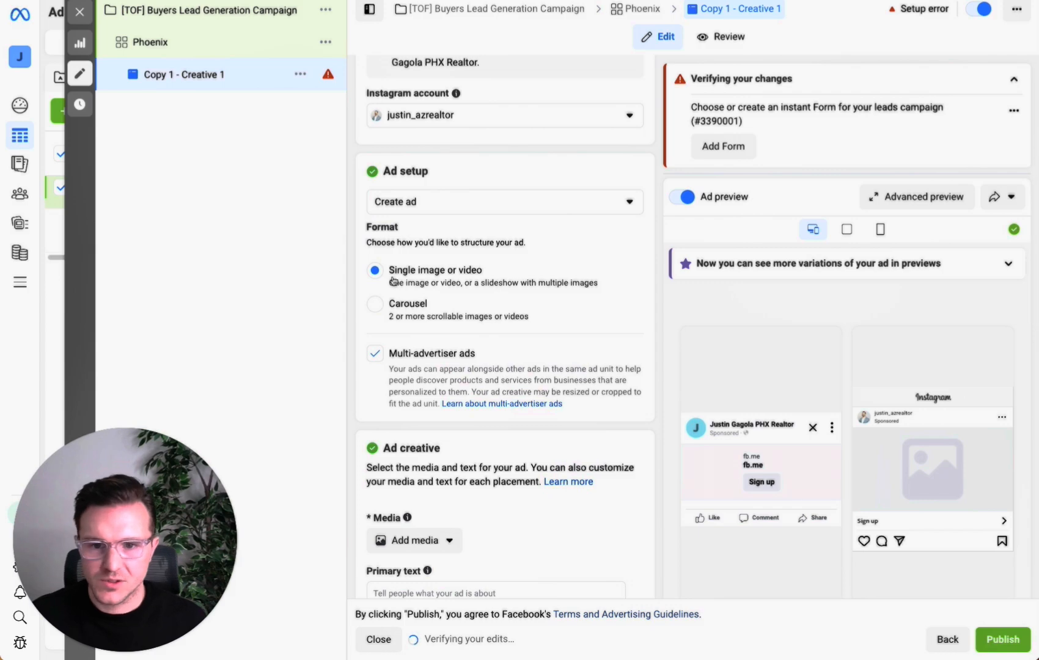
scroll(518, 249, "down", 10)
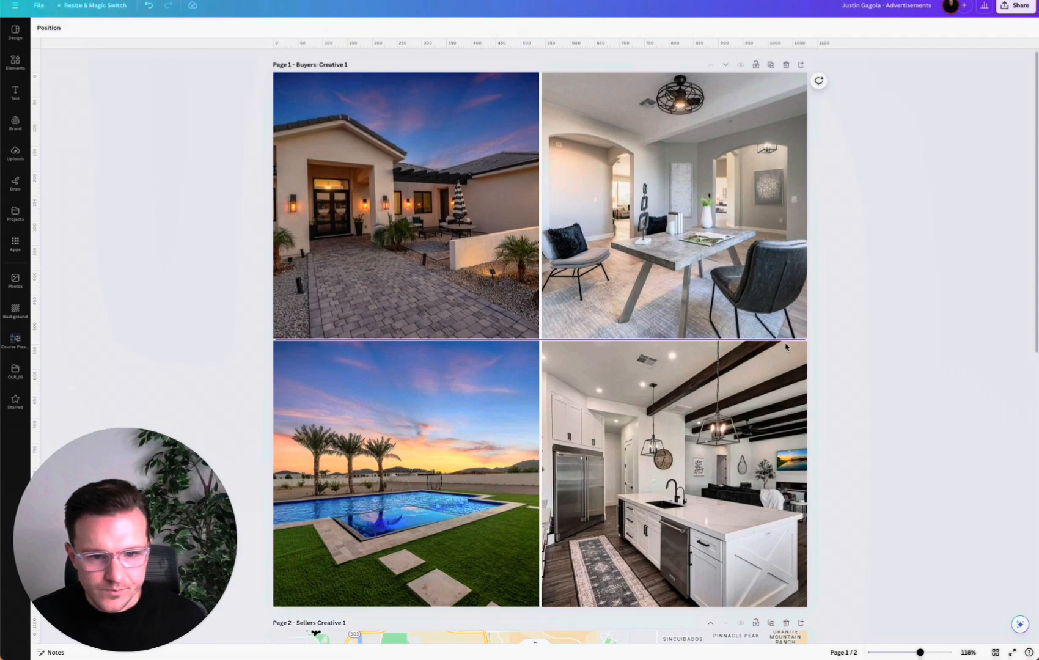
Scroll through the Buyers: Creative 1 four-photo grid design in Canva.
scroll(823, 386, "down", 5)
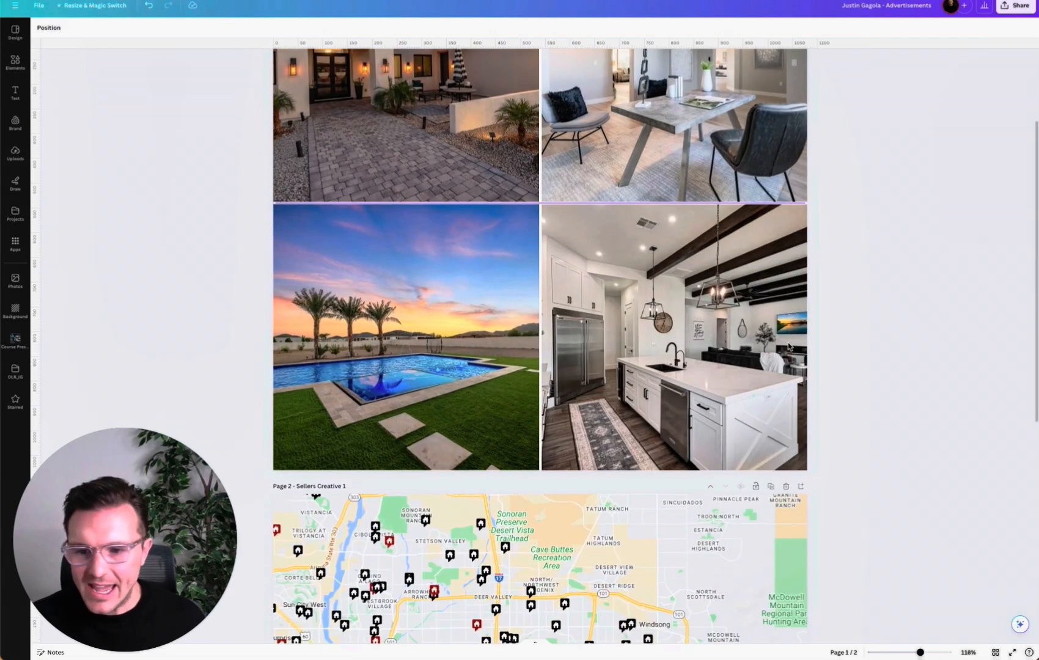
scroll(826, 382, "down", 4)
scroll(833, 379, "up", 9)
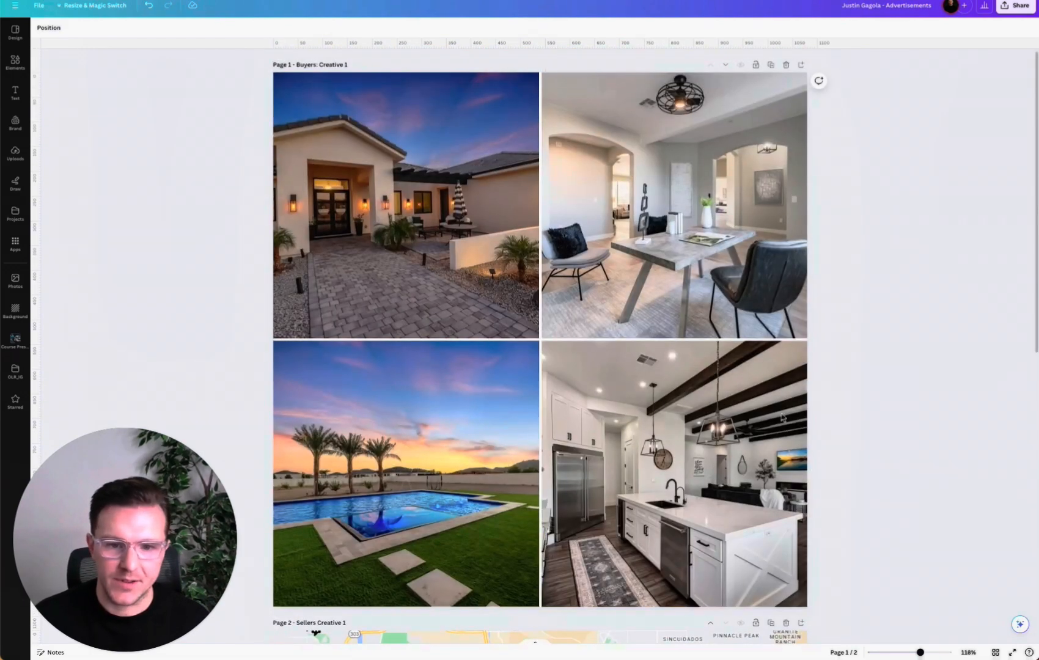
scroll(649, 324, "down", 1)
scroll(683, 292, "up", 1)
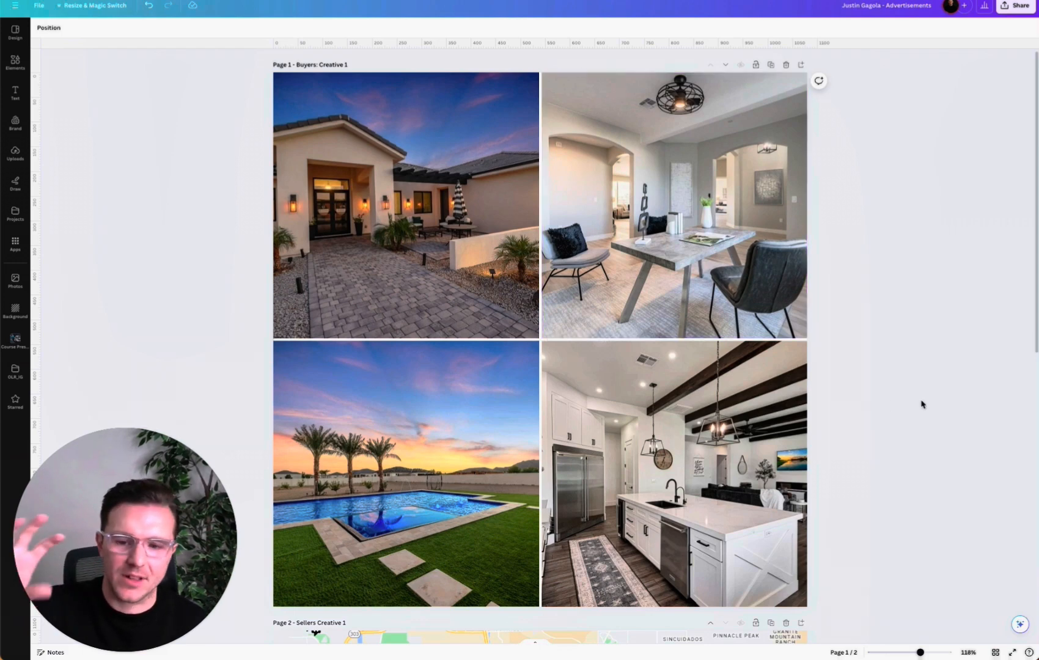
scroll(916, 406, "down", 1)
scroll(915, 406, "up", 1)
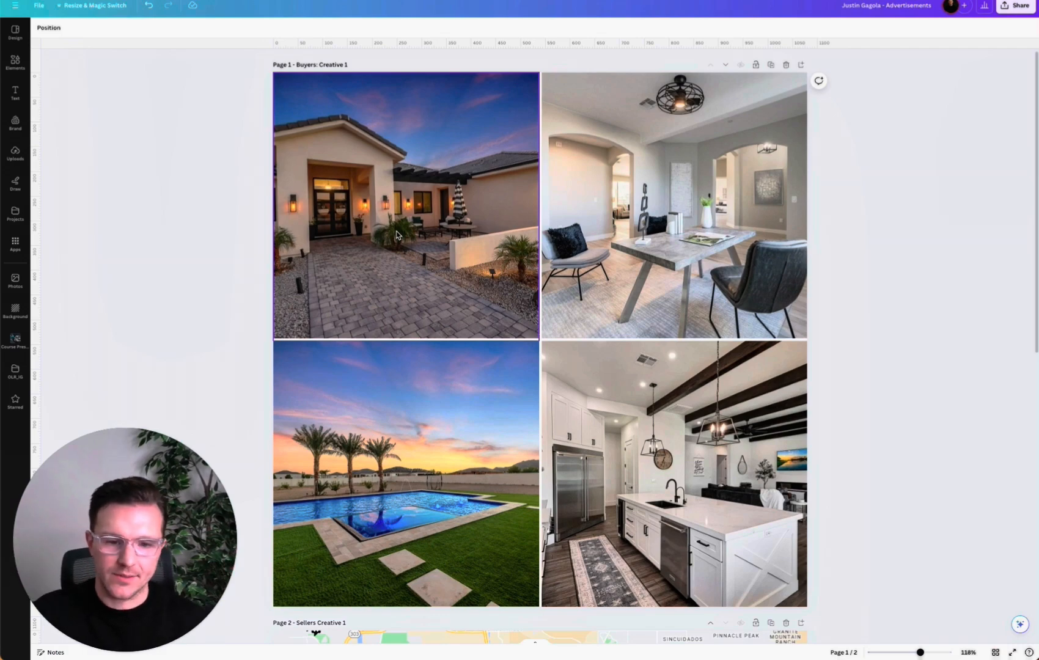
scroll(853, 401, "down", 5)
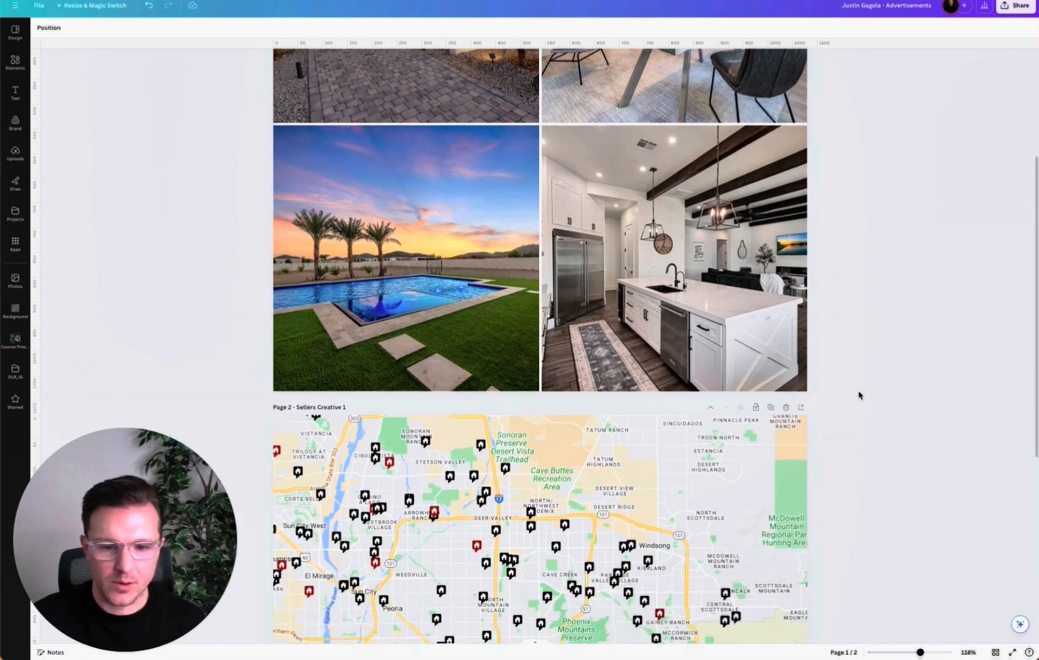
scroll(862, 389, "up", 5)
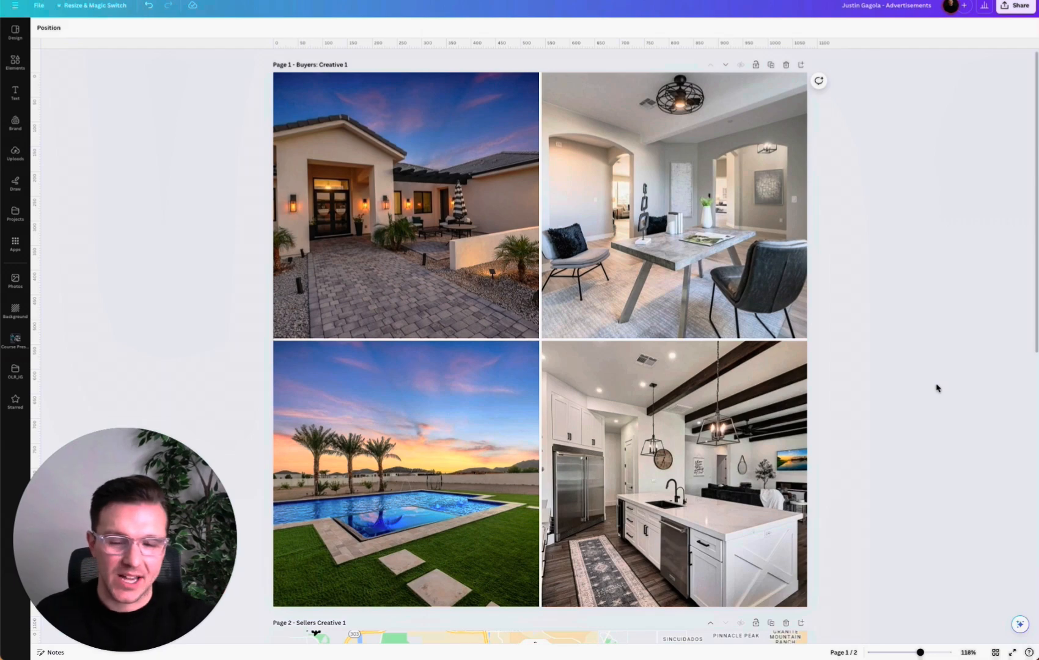
scroll(930, 386, "down", 3)
scroll(930, 386, "up", 3)
scroll(932, 409, "down", 5)
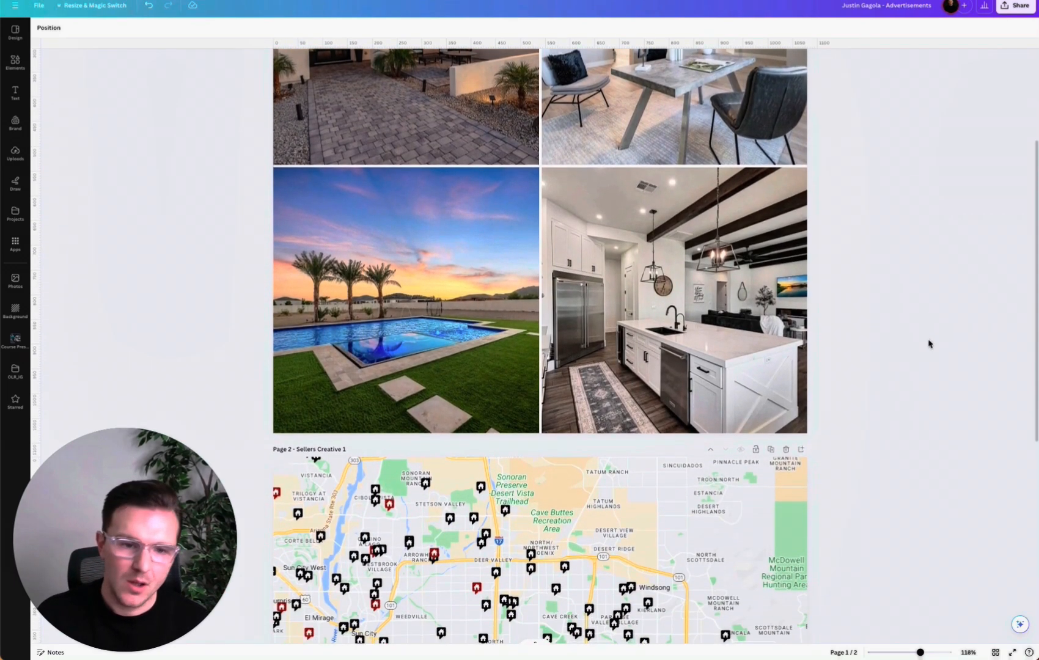
scroll(945, 428, "up", 5)
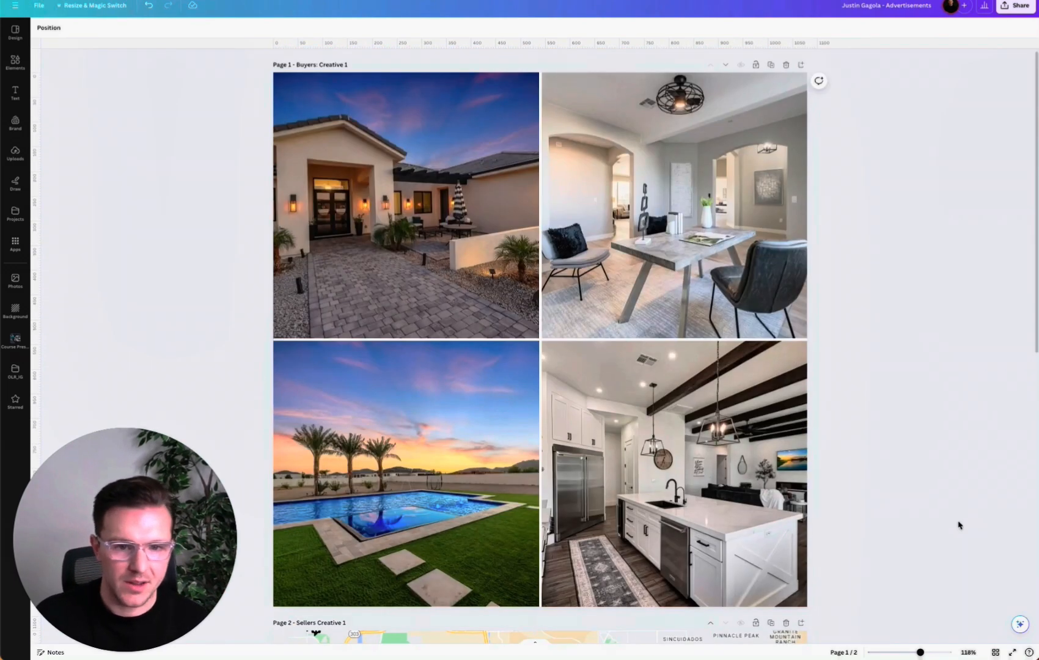
Open the design's Share options, then bring up the playbook's BUYERS AD TEMPLATES link.
left_click(1020, 7)
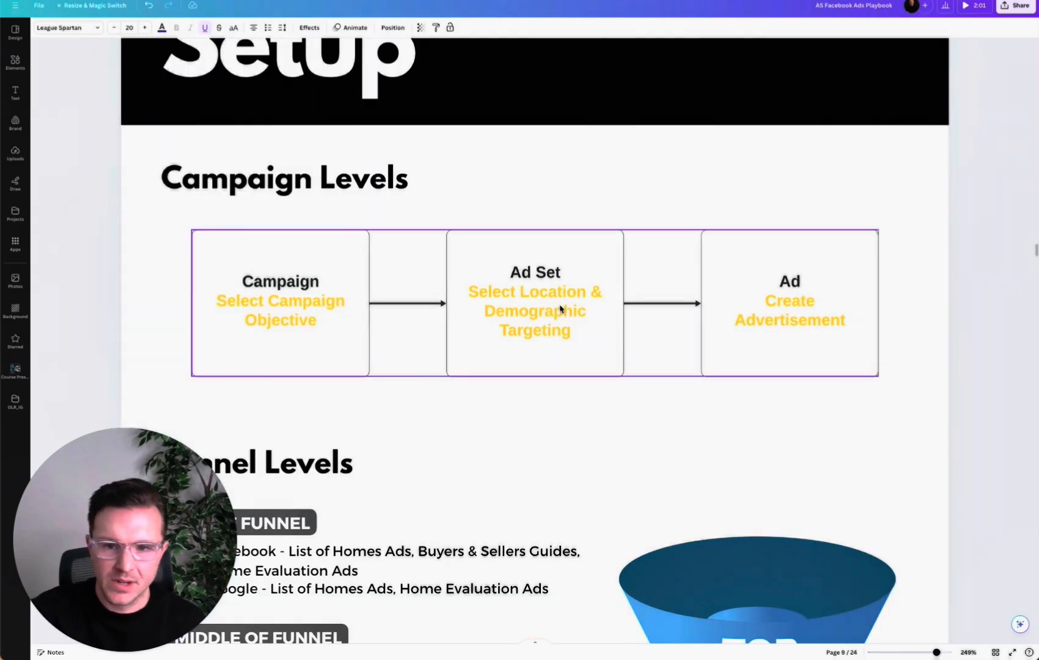
scroll(569, 311, "down", 10)
scroll(617, 315, "down", 15)
scroll(636, 324, "up", 5)
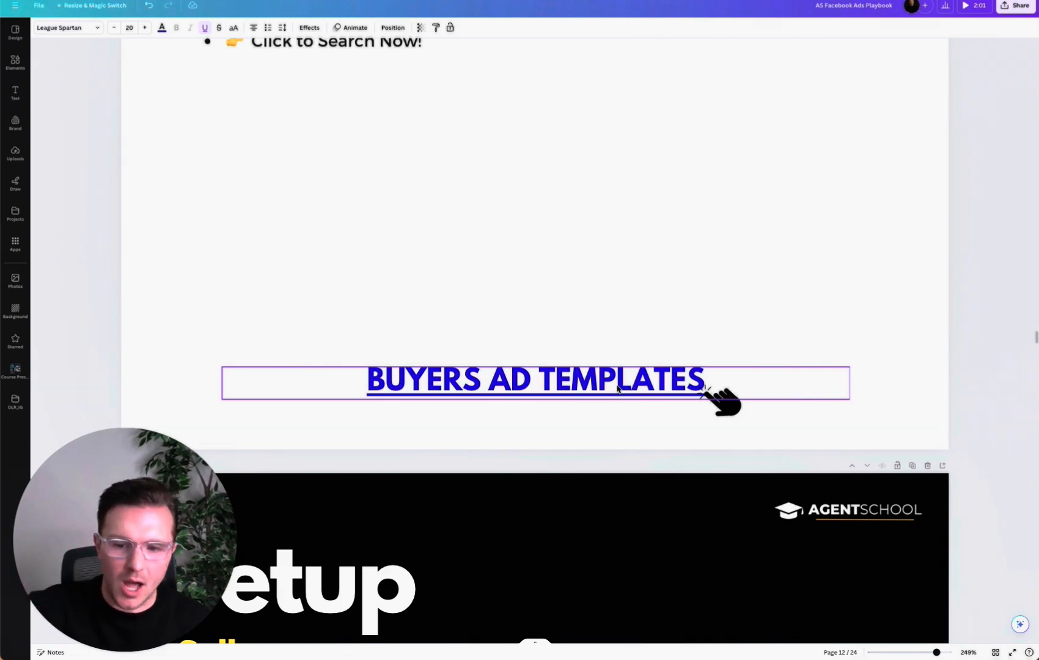
Scroll through the playbook's example photo-grid ad creatives in the Ad Setup section.
scroll(615, 332, "down", 12)
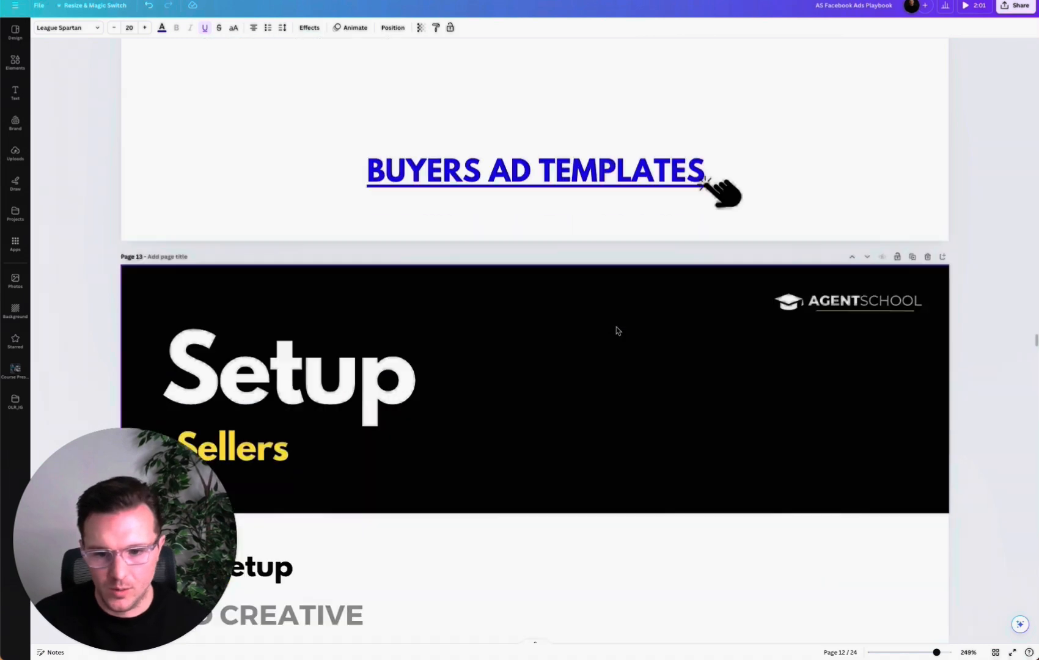
scroll(615, 332, "up", 5)
scroll(576, 353, "down", 6)
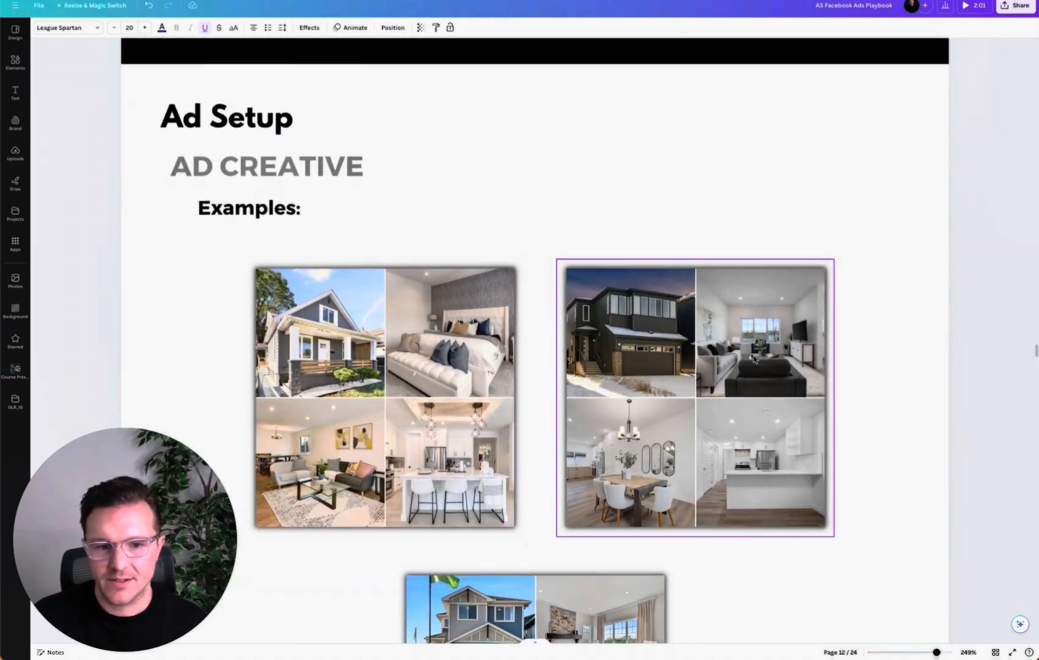
scroll(759, 461, "down", 5)
scroll(765, 454, "up", 20)
scroll(535, 342, "up", 2)
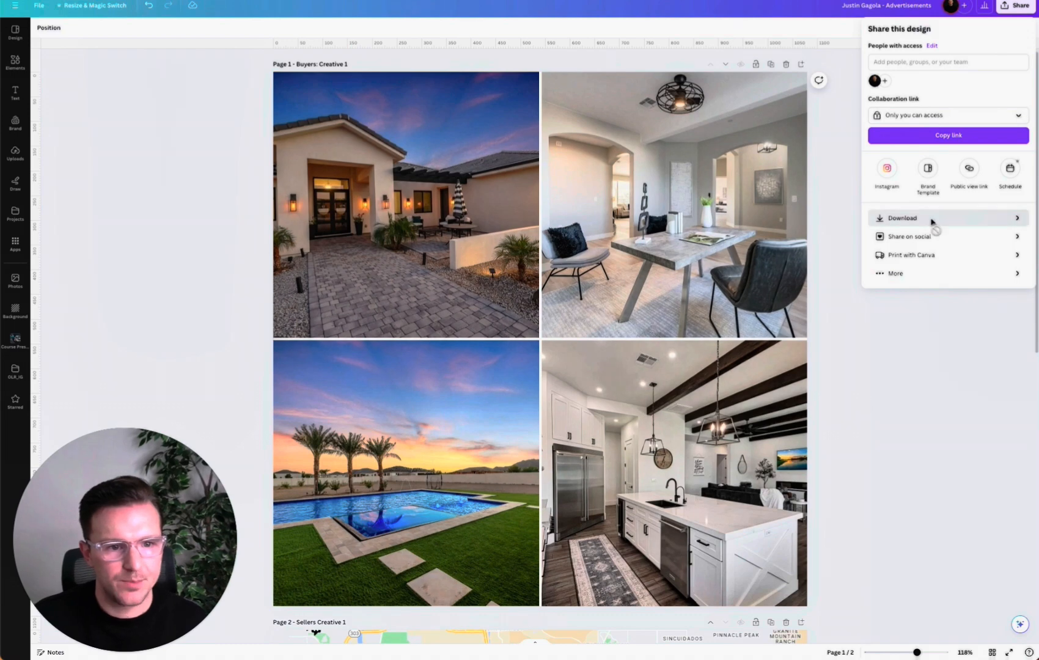
Download page 1 only as a 1.5× PNG, giving a 1620 × 1620 image.
left_click(931, 220)
left_click_drag(896, 94, 922, 96)
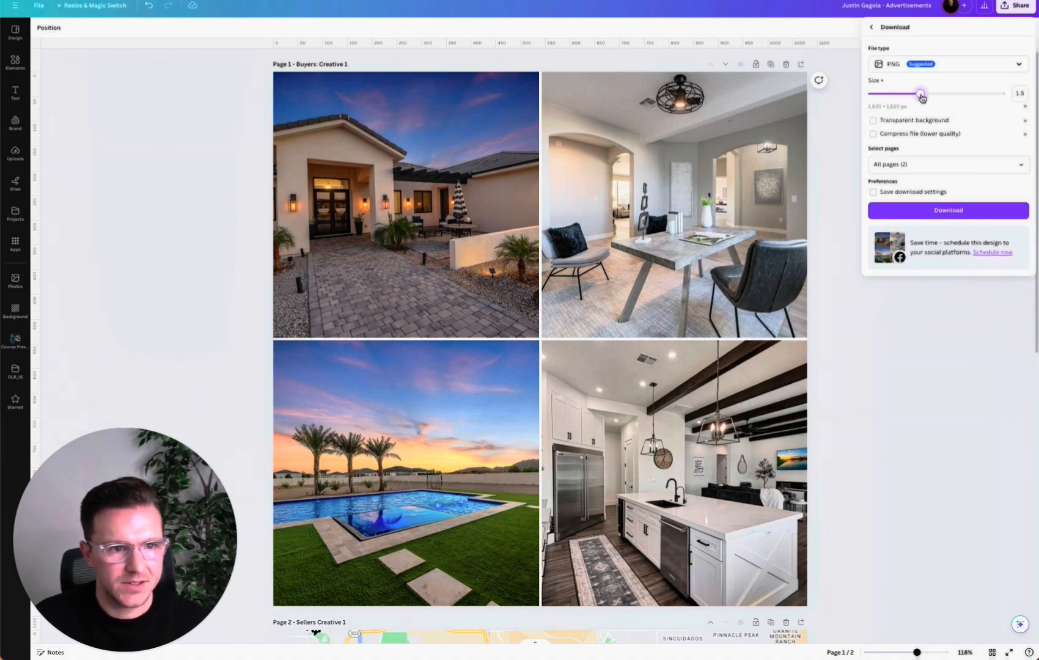
left_click(933, 64)
left_click(922, 105)
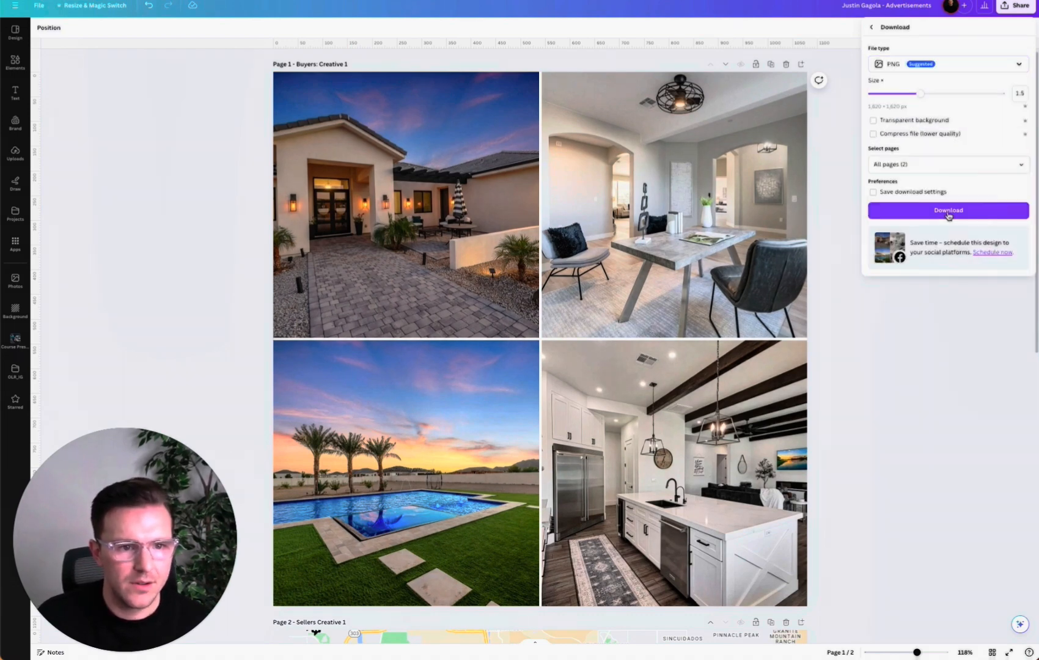
left_click(1019, 166)
left_click(1022, 189)
left_click(1021, 212)
left_click(969, 270)
left_click(971, 211)
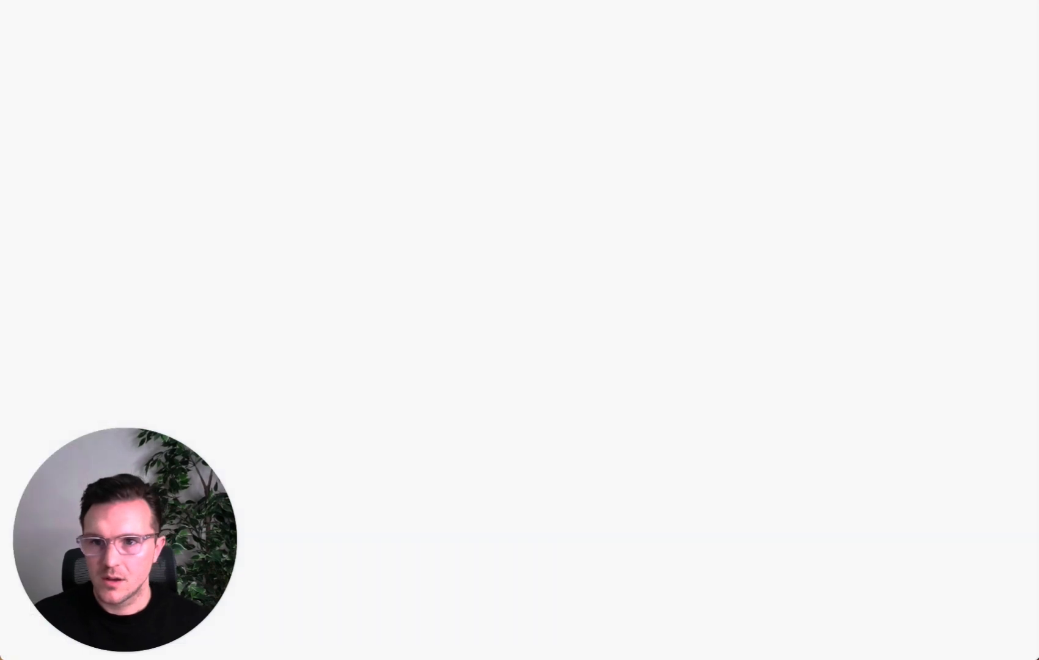
Upload the downloaded Buyers Creative 1 image into the ad through Add media > Add image.
scroll(545, 178, "up", 3)
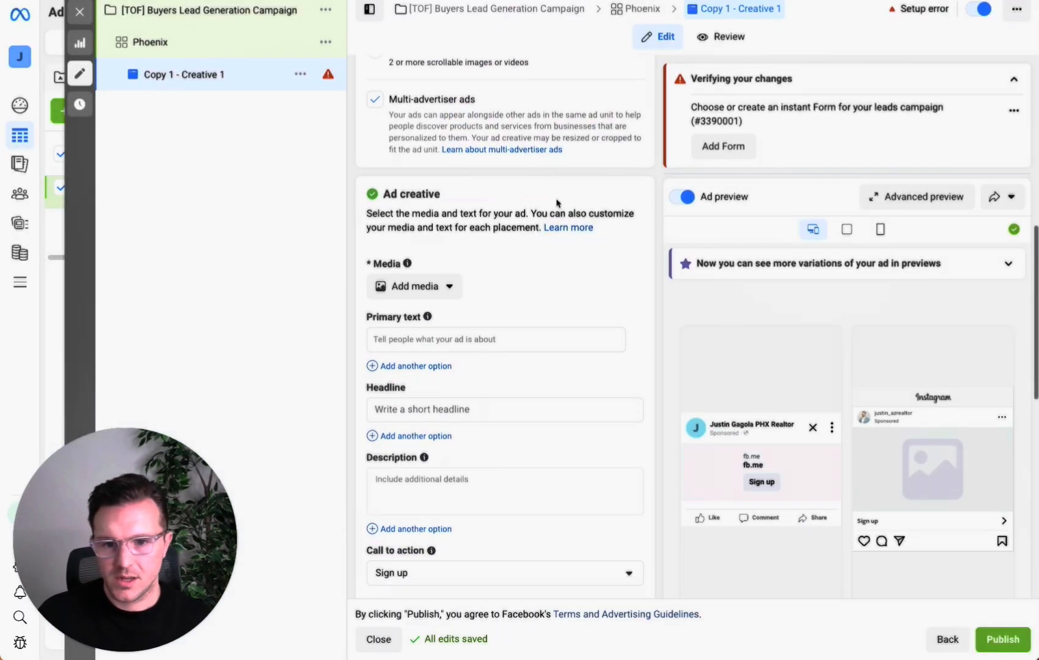
scroll(441, 227, "down", 1)
left_click(433, 237)
left_click(428, 261)
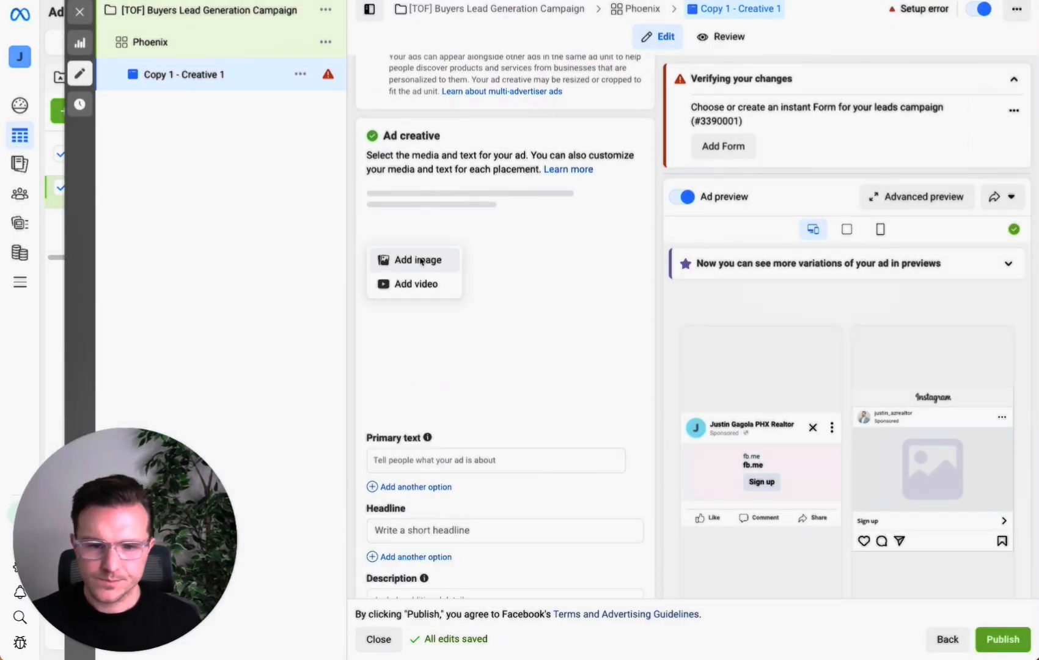
left_click(902, 8)
left_click_drag(847, 19, 572, 320)
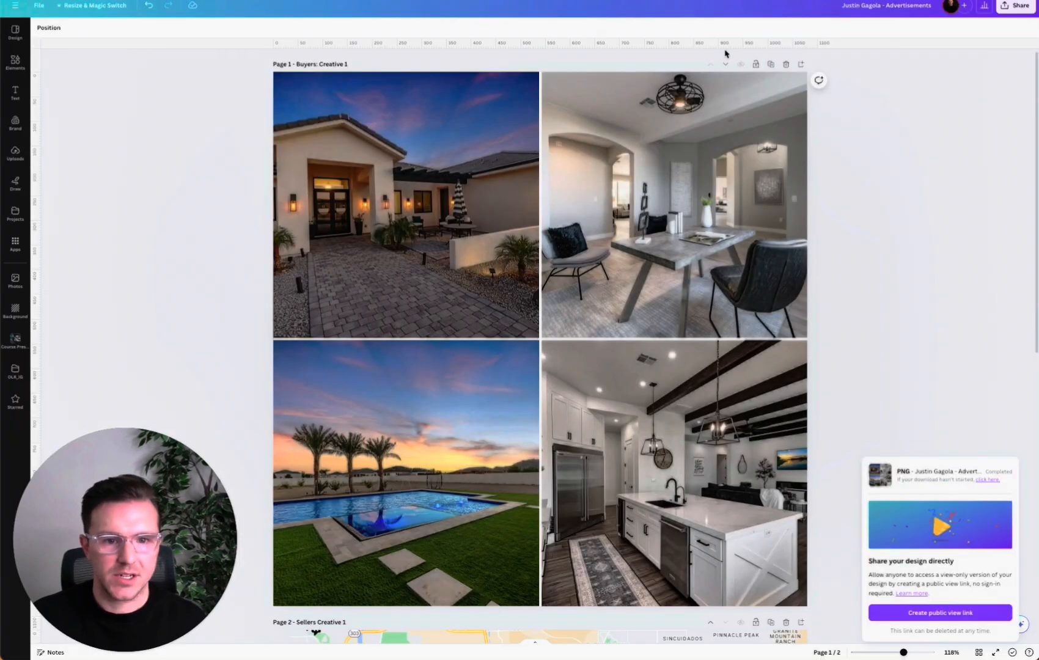
scroll(724, 46, "down", 5)
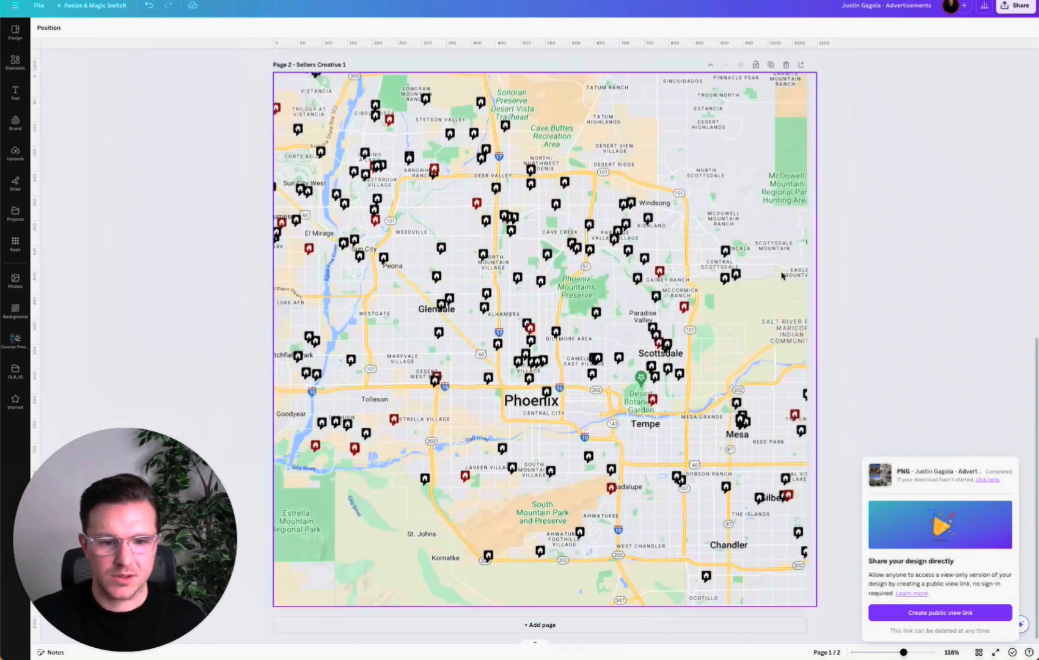
left_click(1018, 6)
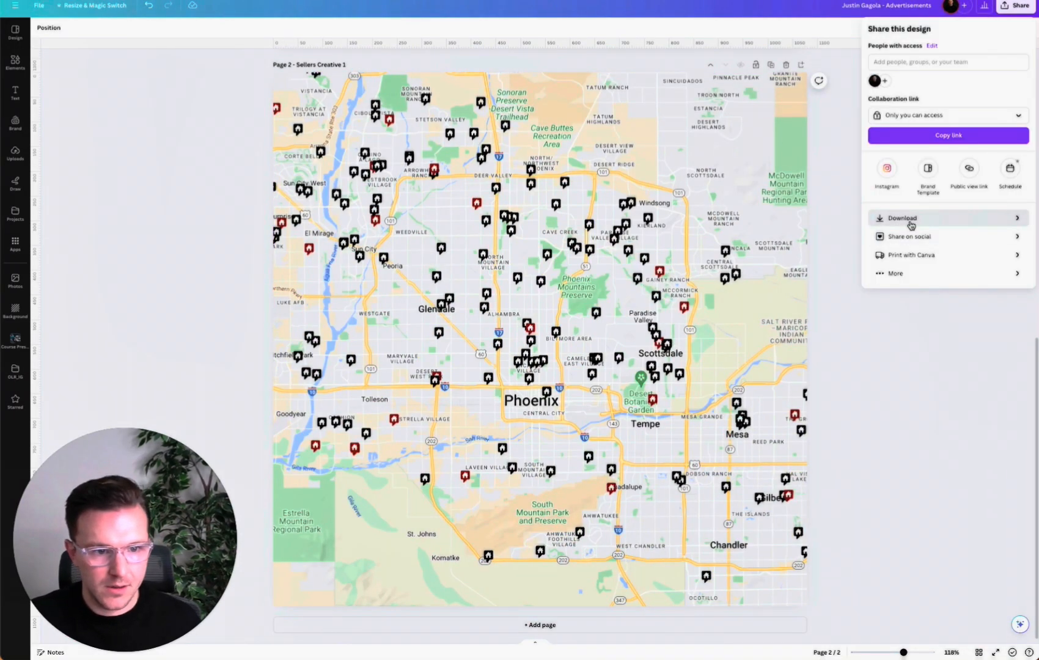
Download page 2 only, the Sellers Creative 1 Phoenix map, as a PNG.
left_click(899, 219)
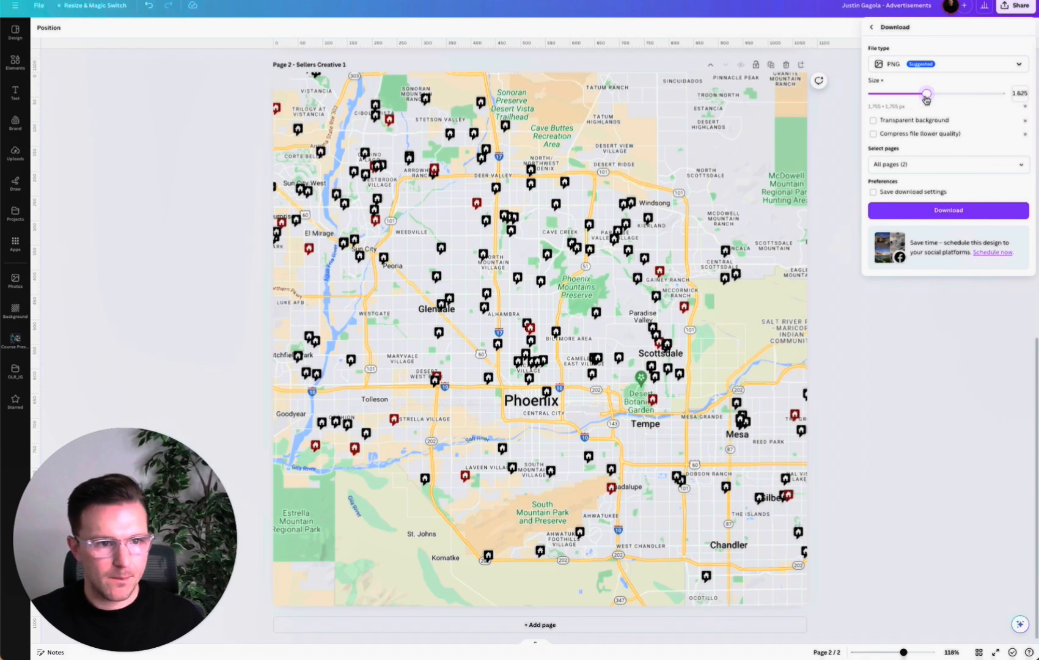
left_click(976, 75)
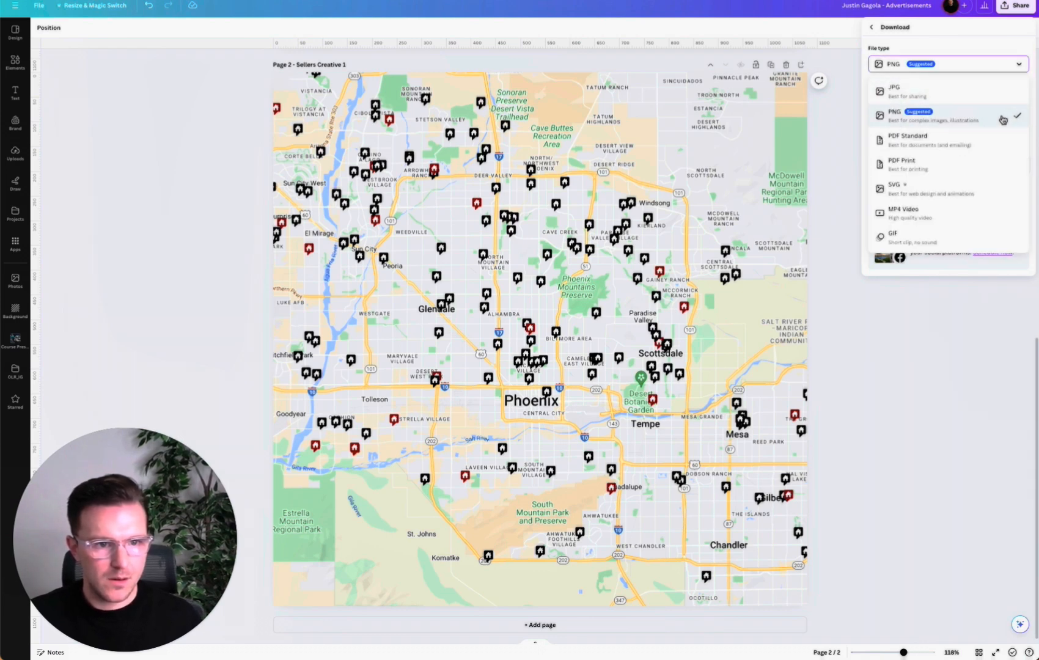
left_click(1002, 116)
left_click(1019, 165)
left_click(1017, 190)
left_click(991, 237)
left_click(971, 265)
left_click(948, 210)
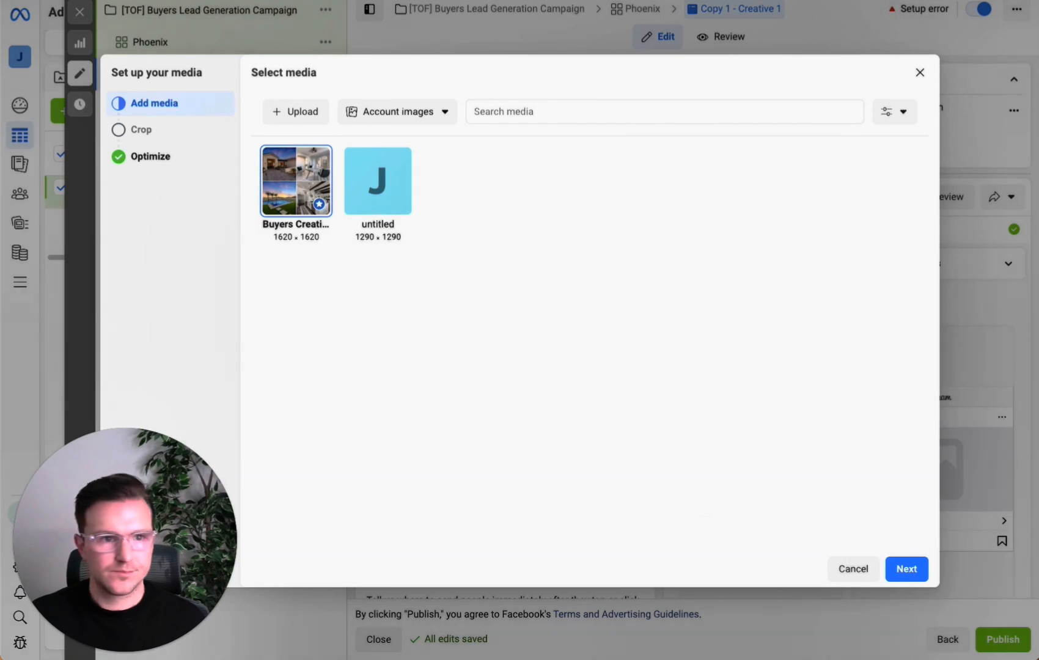
Upload the downloaded image into the media library and choose the Buyers Creative photo grid.
left_click(986, 0)
left_click_drag(843, 17, 489, 192)
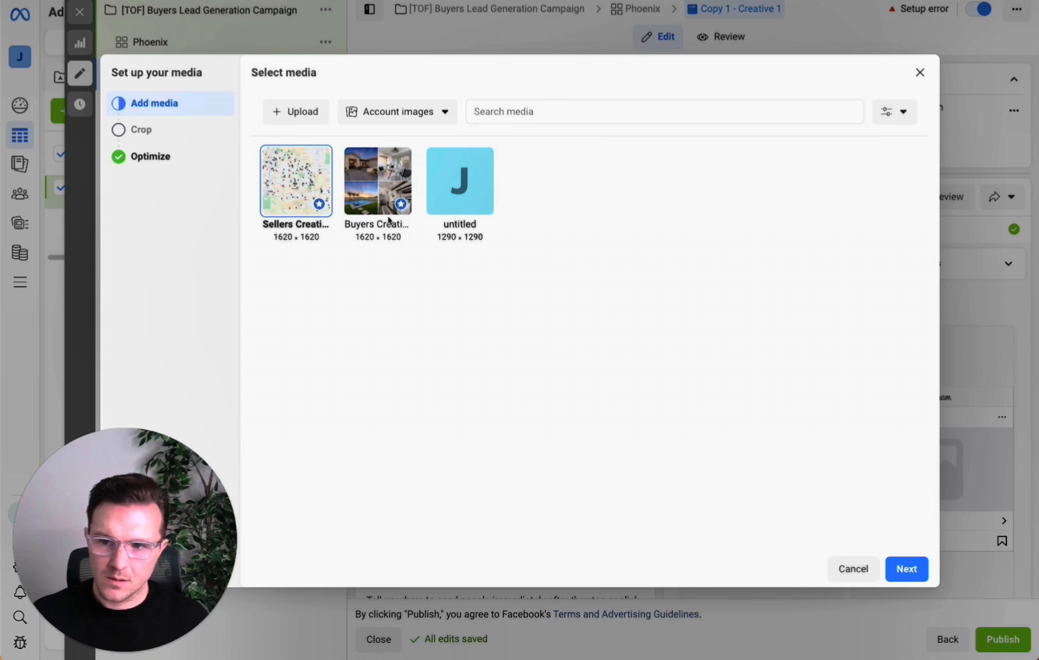
left_click(375, 170)
Accept the Feeds and Stories crops and finish the media setup, then review the ad preview.
left_click(908, 569)
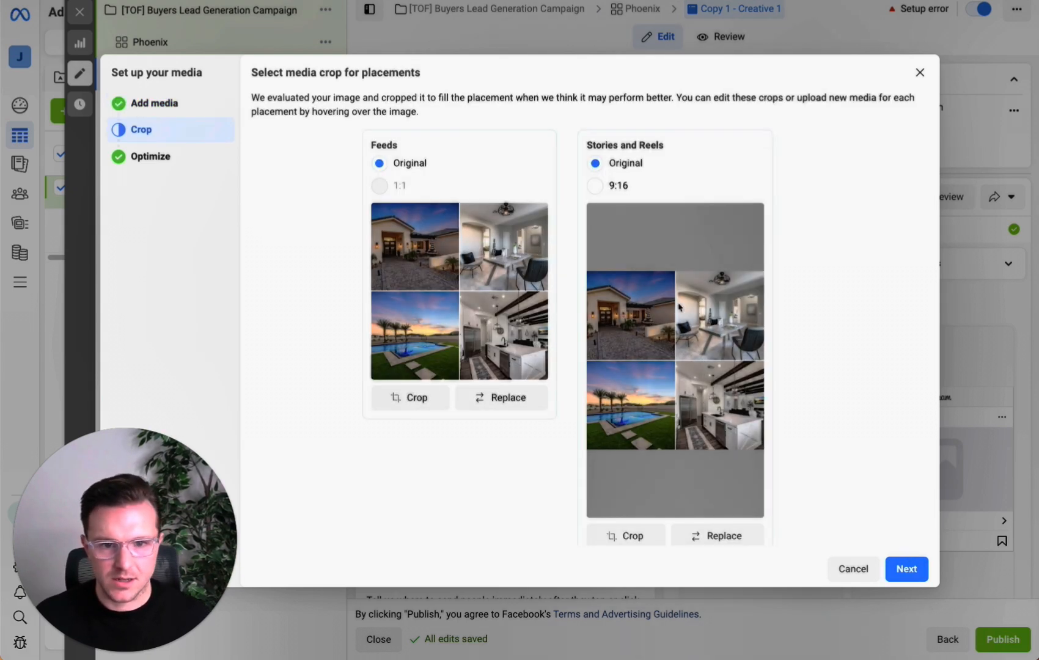
left_click(904, 567)
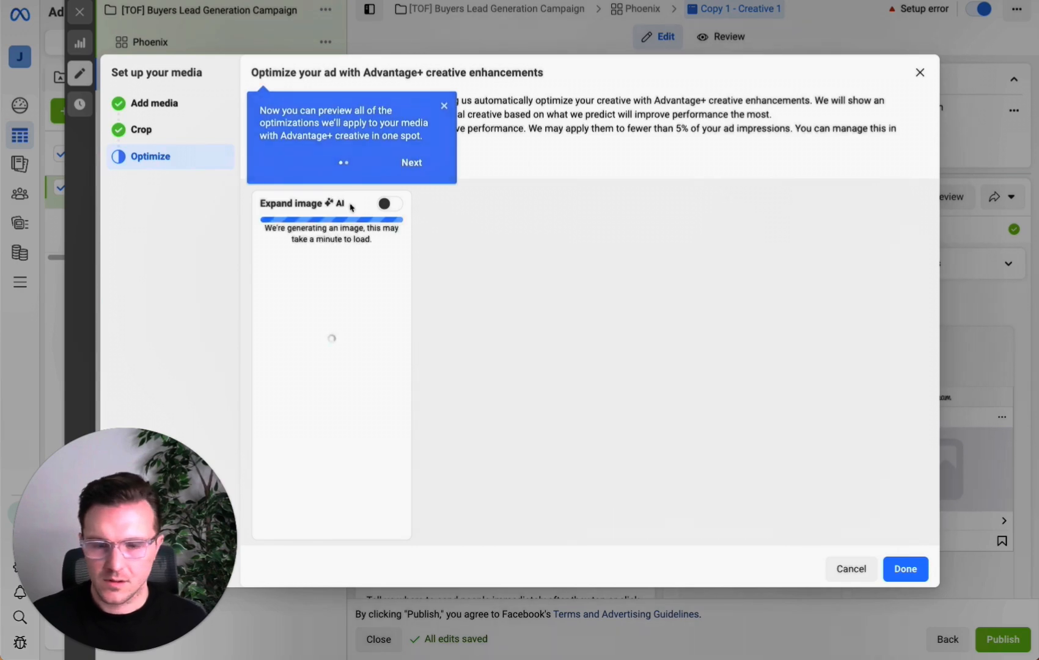
left_click(444, 107)
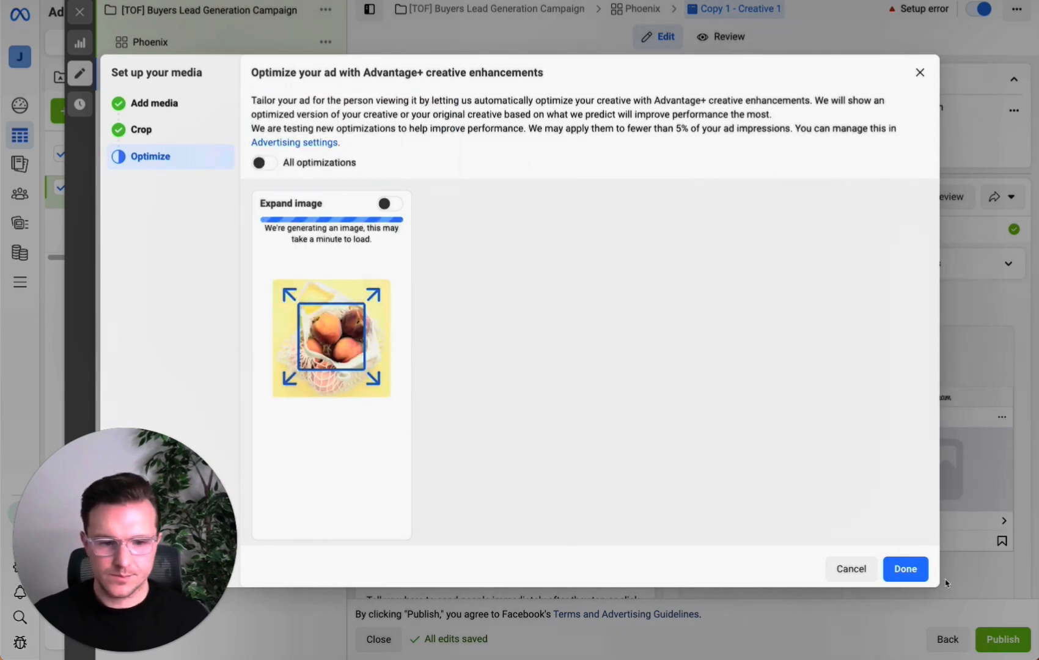
left_click(905, 569)
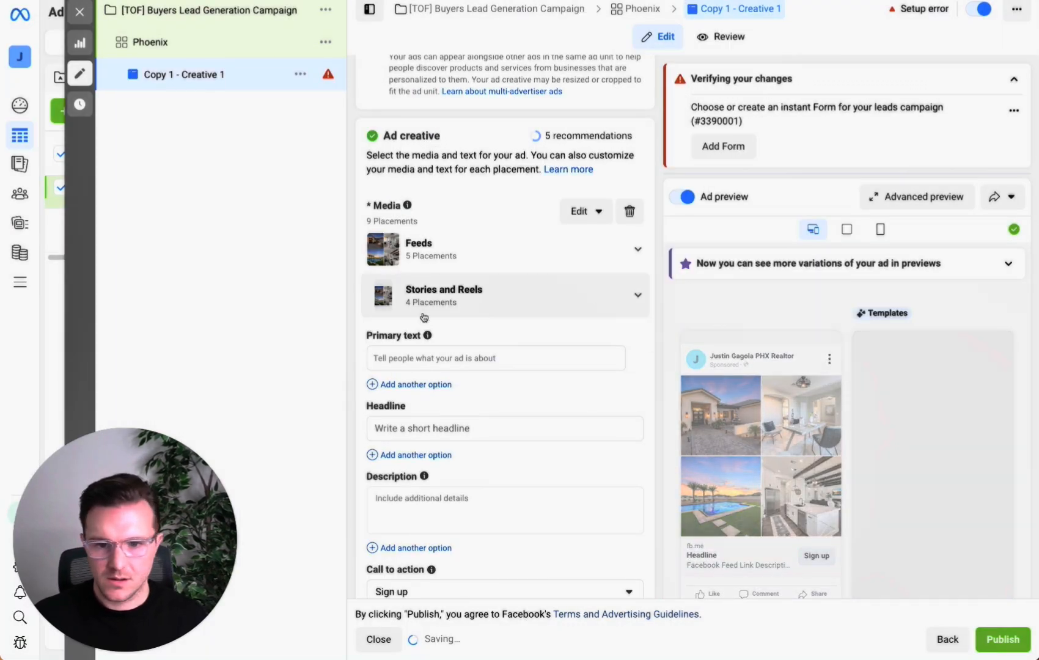
scroll(425, 315, "down", 1)
scroll(426, 310, "up", 5)
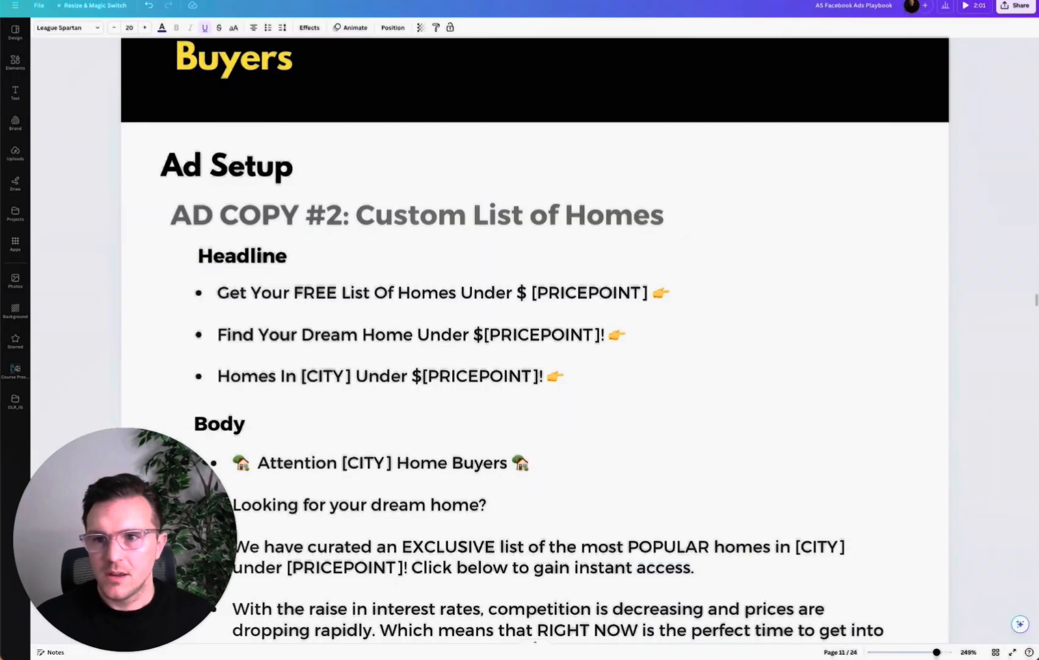
scroll(719, 591, "up", 10)
scroll(568, 246, "down", 3)
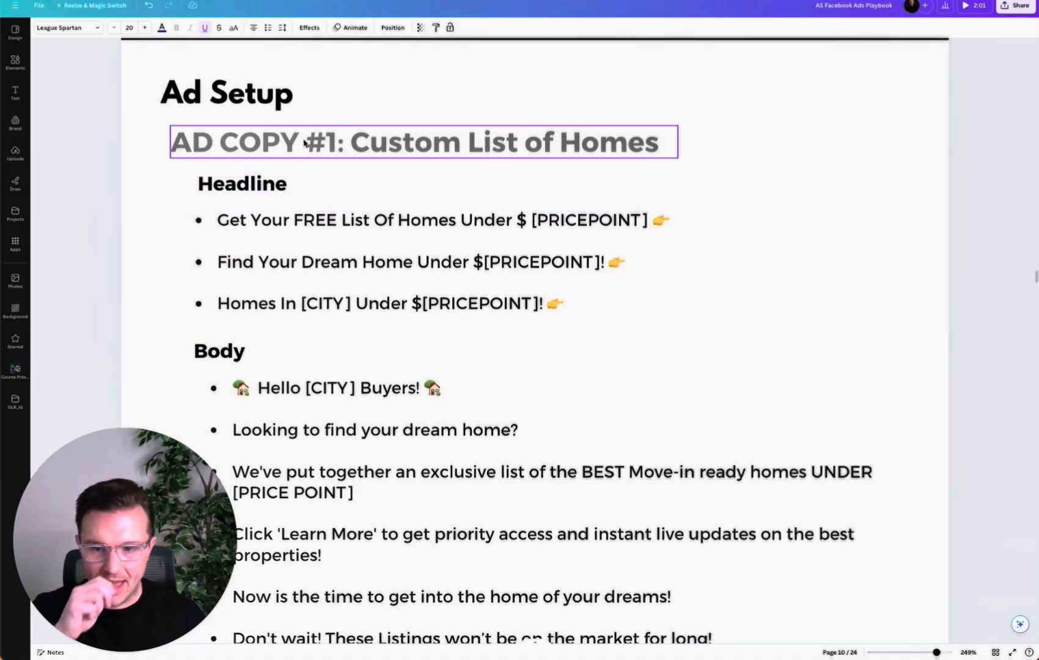
In the Canva playbook, select the AD COPY #1 Body text from Hello down to the last bullet.
scroll(611, 236, "down", 1)
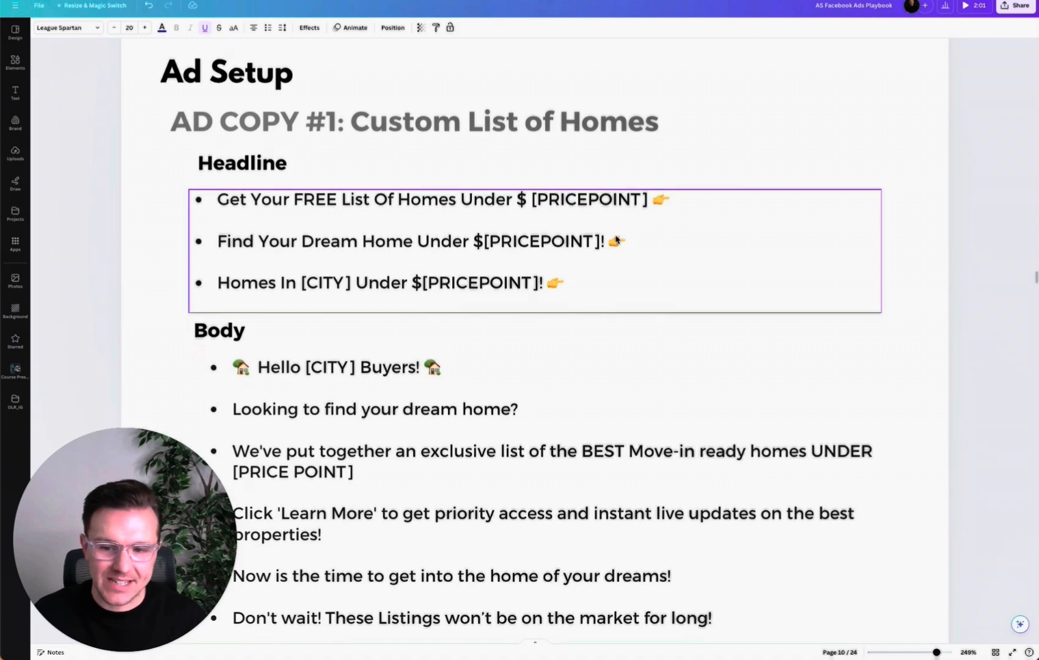
scroll(615, 238, "down", 1)
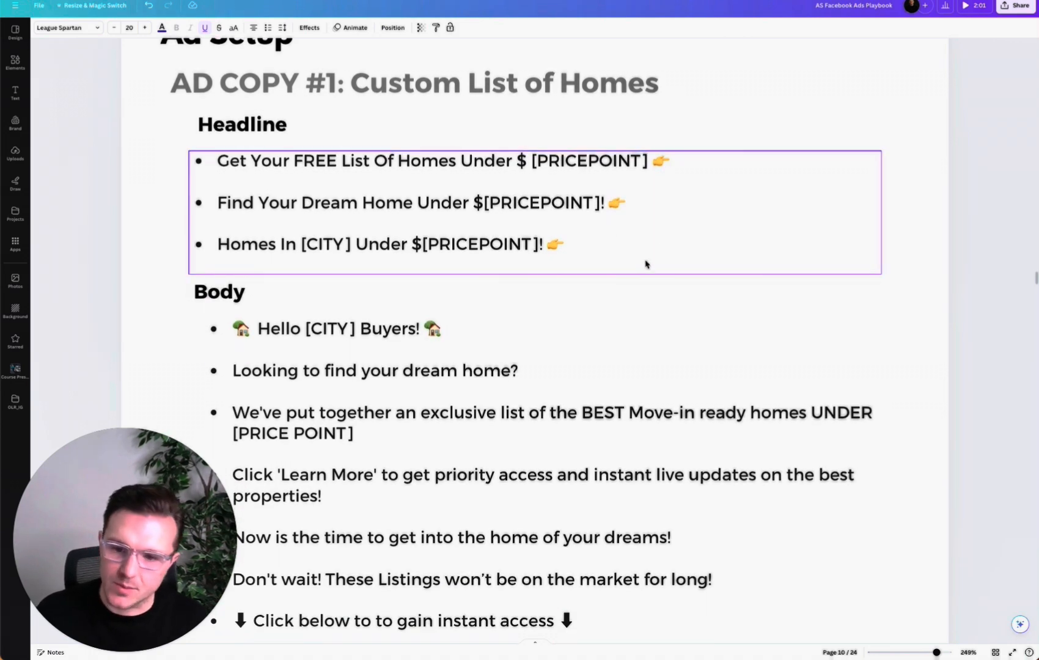
scroll(633, 266, "down", 4)
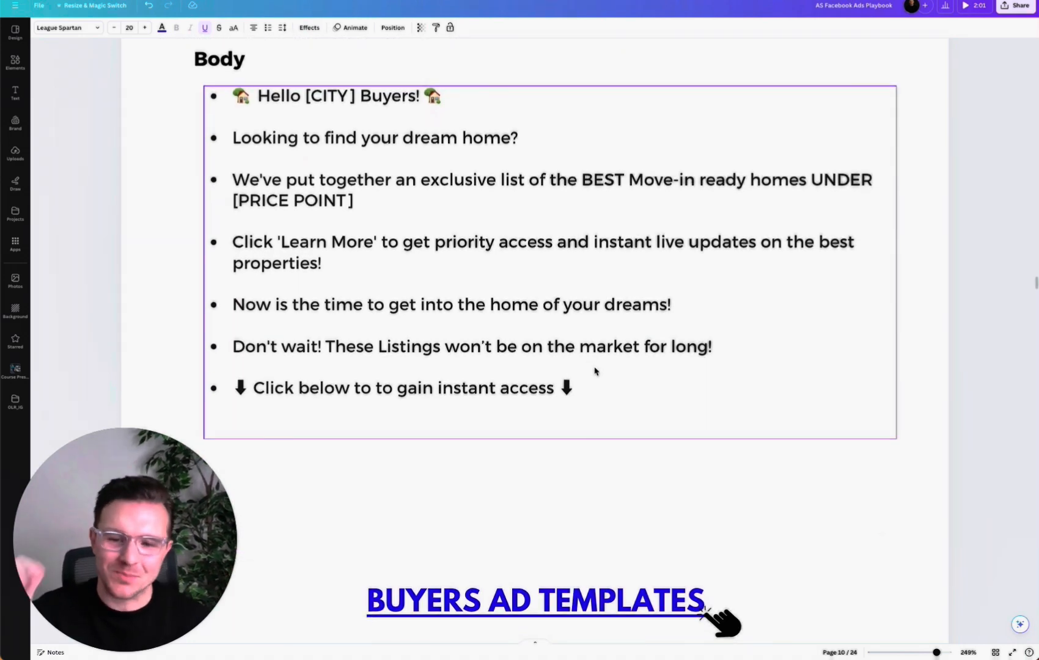
double_click(598, 384)
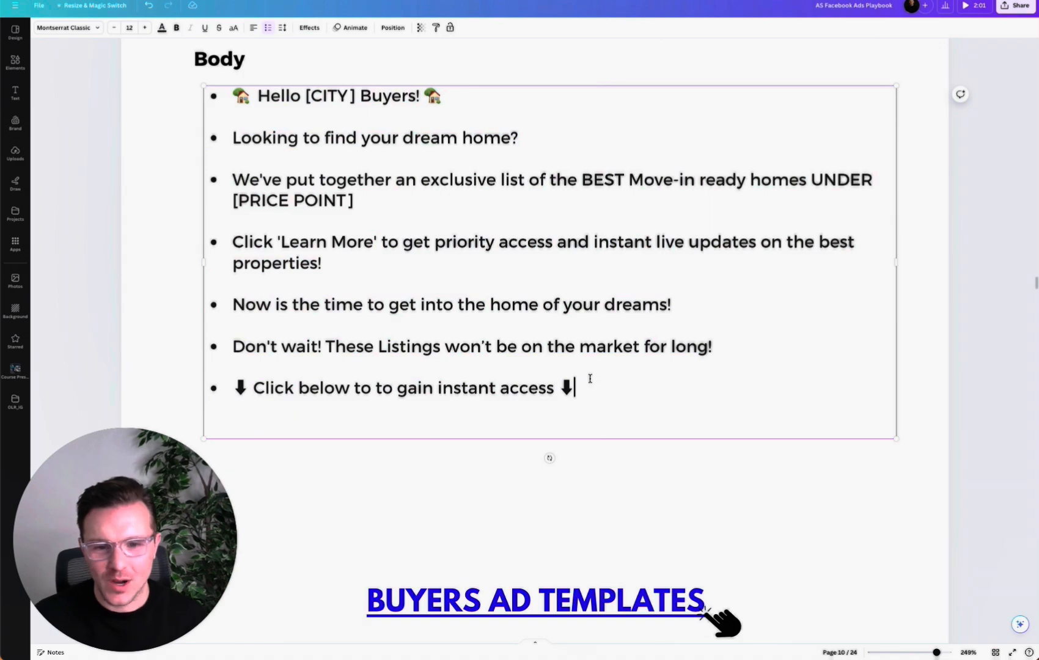
left_click_drag(595, 385, 277, 93)
scroll(499, 181, "up", 6)
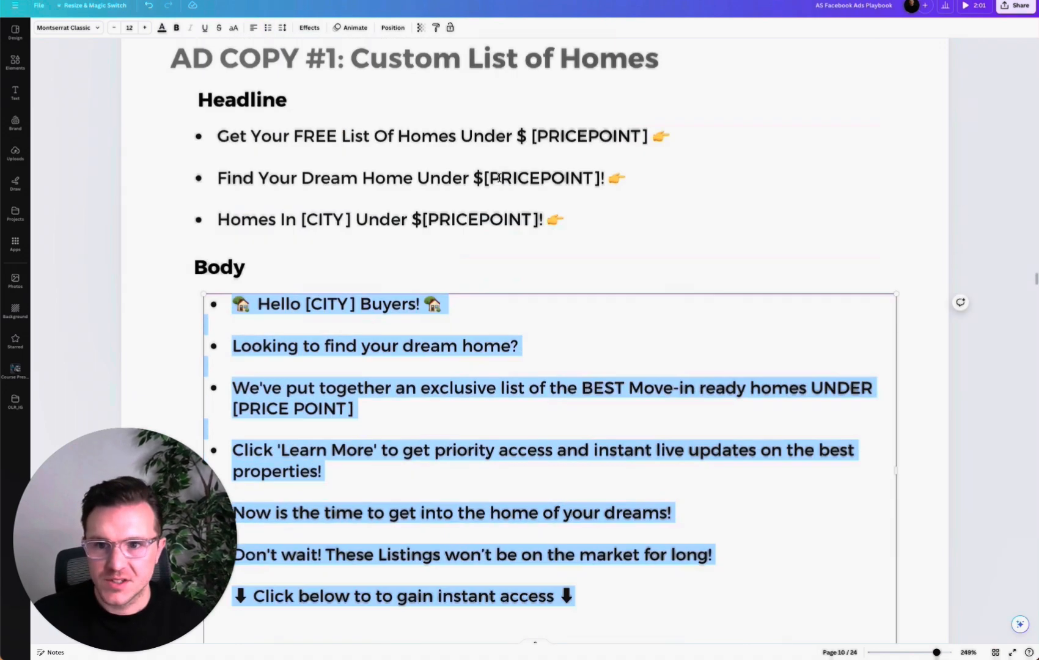
scroll(486, 259, "down", 2)
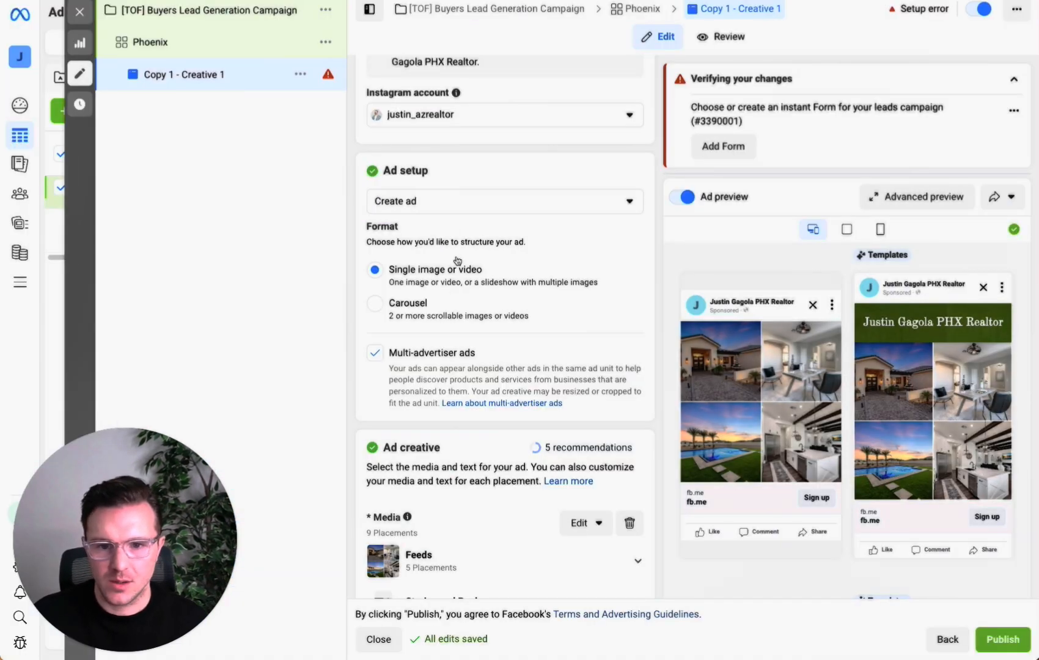
scroll(492, 363, "down", 6)
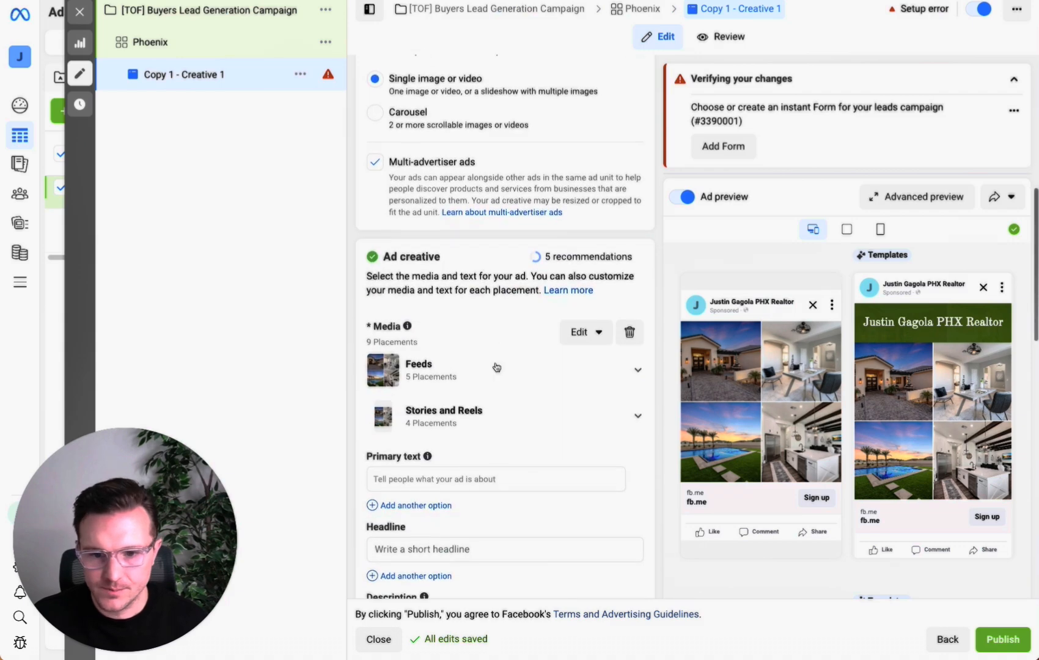
Paste the body copy as primary text, changing [CITY] to Phoenix and [PRICE POINT] to $1.0M.
scroll(458, 334, "down", 2)
left_click(394, 195)
type("🏡 Hello [CITY] Buyers! 🏡  Looking to find your dream home?  We've put together an exclusive list of the BEST Move-in ready homes UNDER [PRICE POINT]  Click 'Learn More' to get priority access and instant live updates on the best properties!  Now is the time to get into the home of your dreams!  Don't wait! These Listings won't be on the market for long!  ⬇ Click below to to gain instant access ⬇")
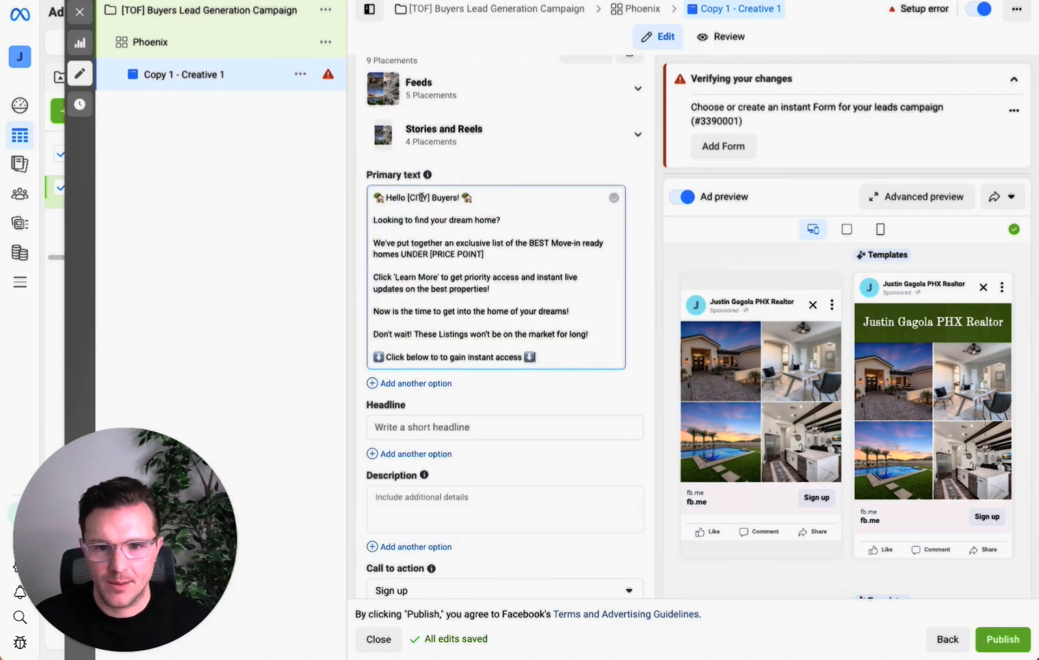
left_click_drag(409, 197, 456, 198)
type("Phoenix")
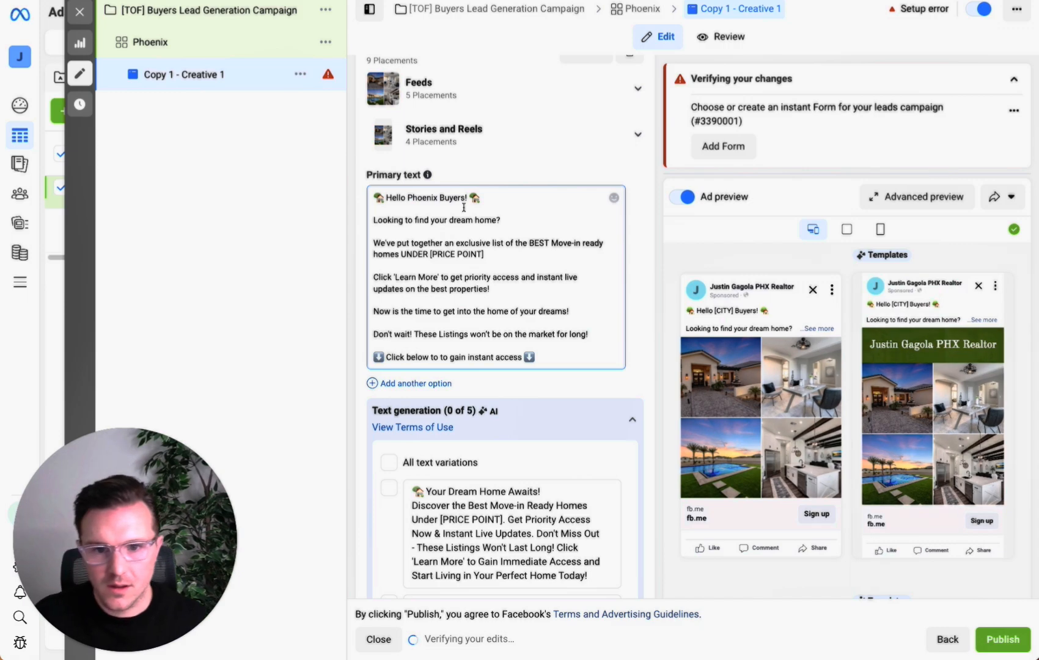
left_click_drag(484, 254, 431, 256)
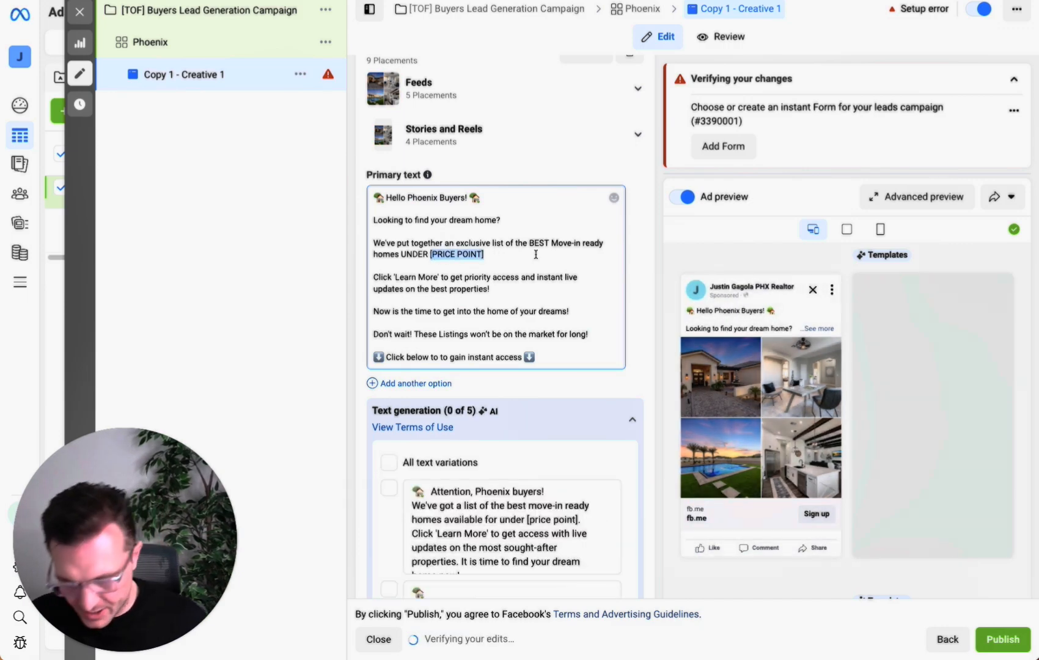
type("$1>")
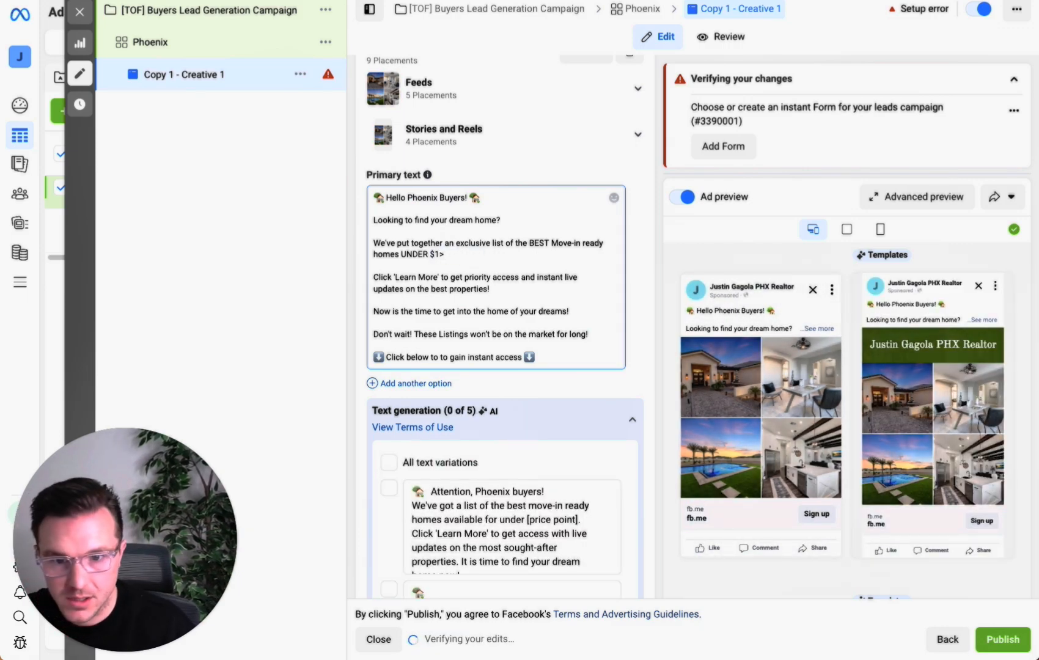
key("BackSpace")
type(".0M")
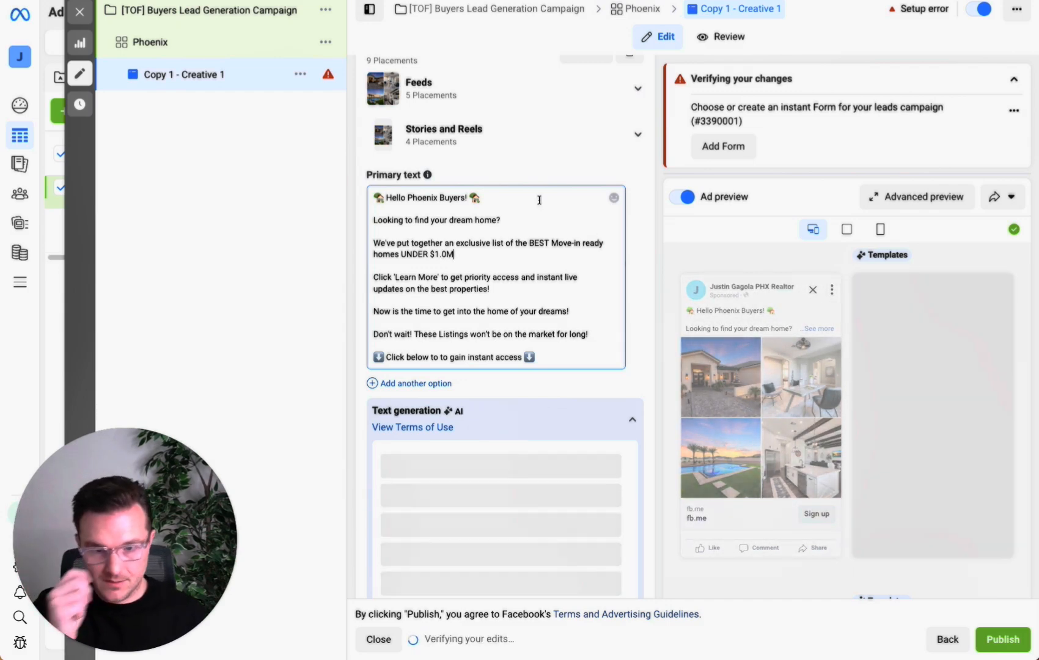
left_click(421, 385)
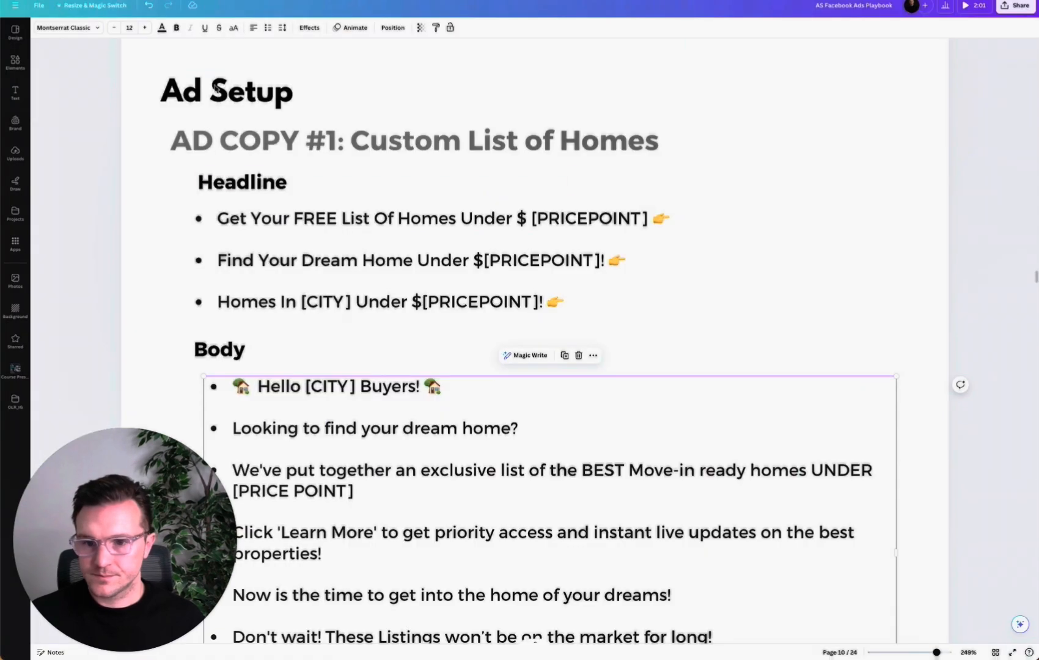
Copy the Ad Copy #2 body from Canva and paste it into the second primary text.
scroll(379, 303, "down", 15)
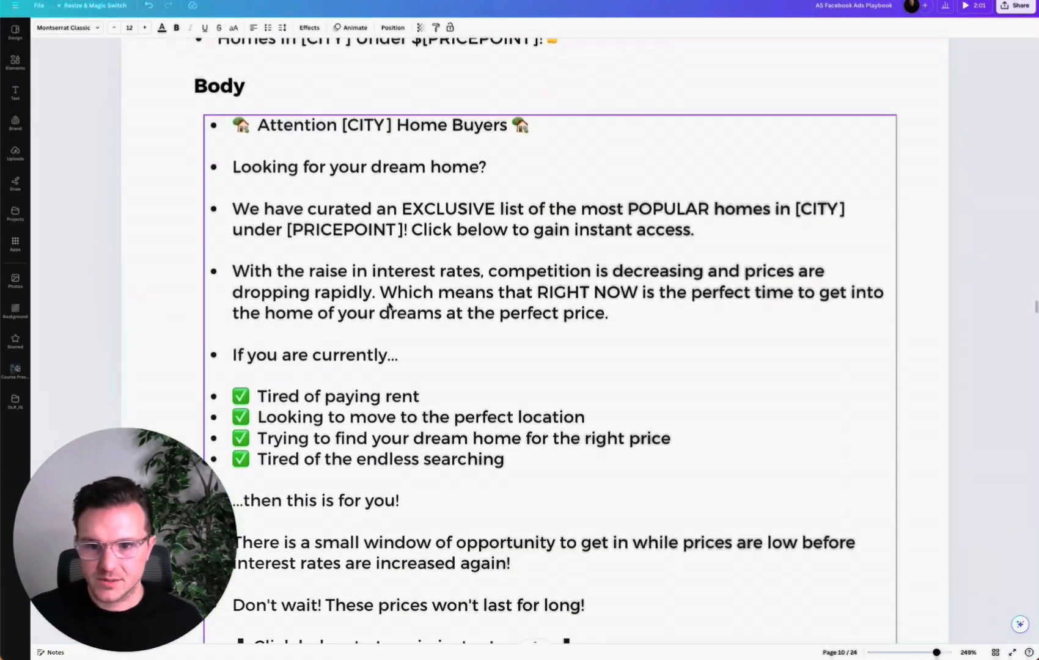
scroll(463, 342, "down", 5)
left_click_drag(602, 478, 220, 117)
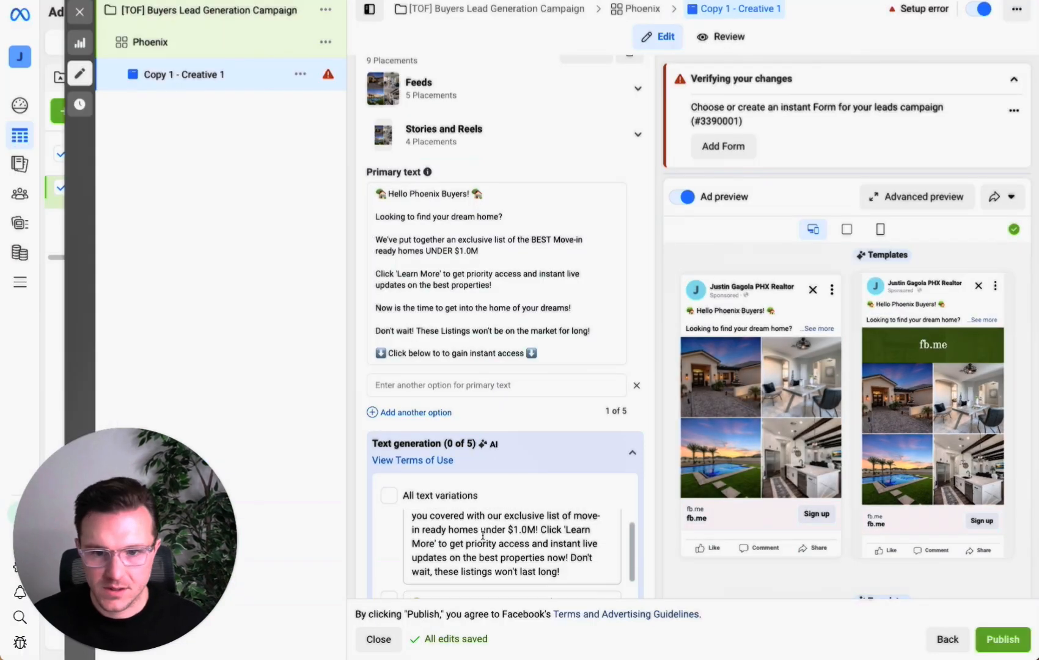
left_click(436, 382)
key("ctrl+v")
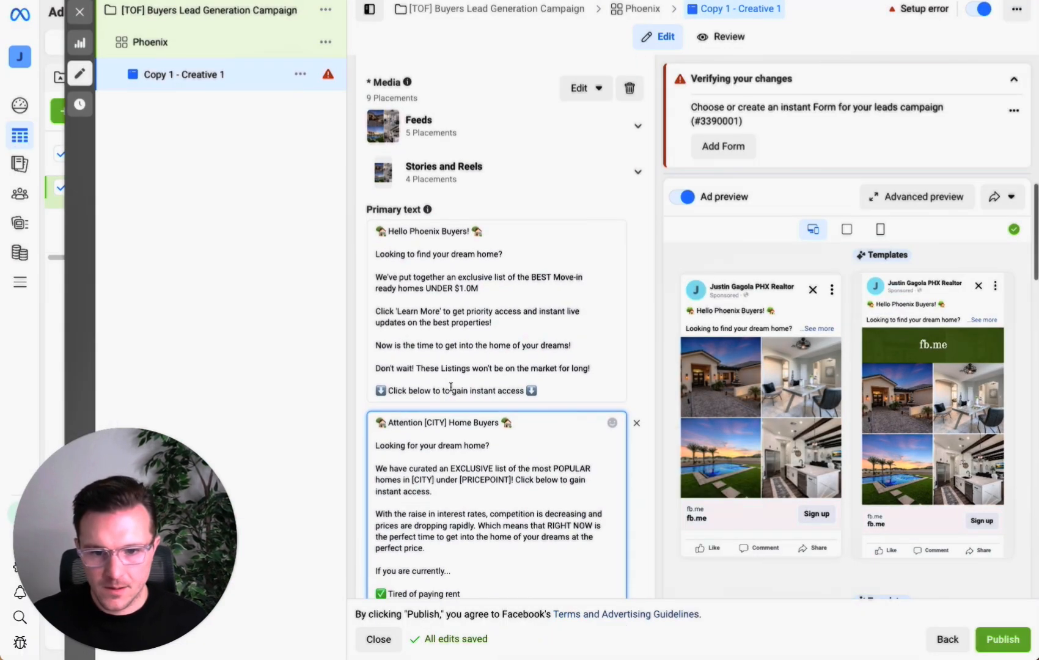
Replace [CITY] with Phoenix and [PRICEPOINT] with 1.5 in the second text, then add a third option.
left_click_drag(449, 427, 426, 425)
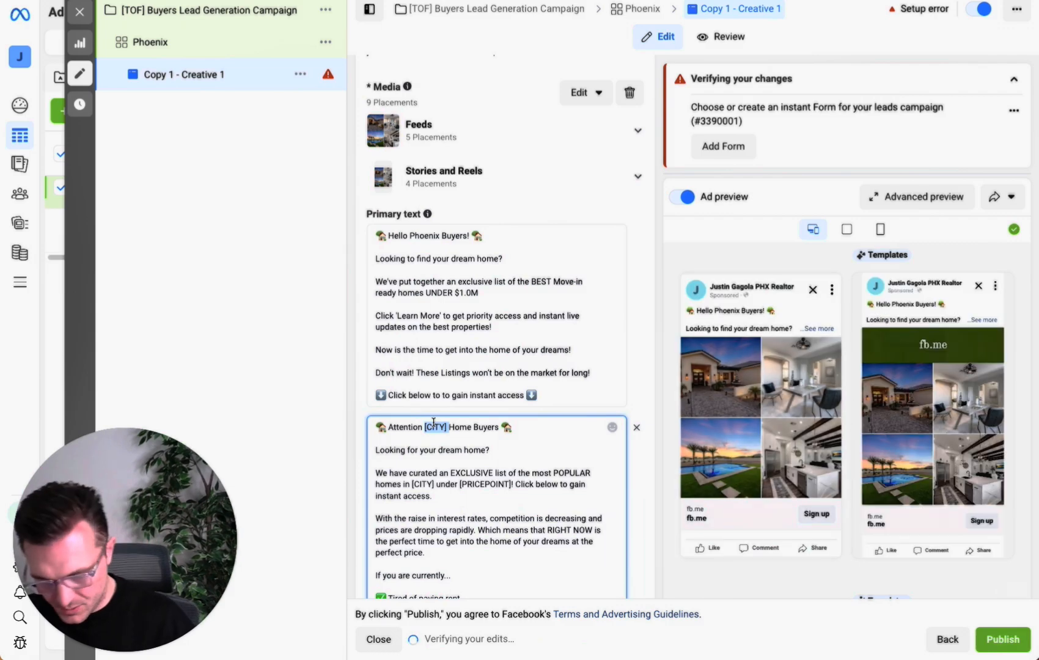
type("Phoenix")
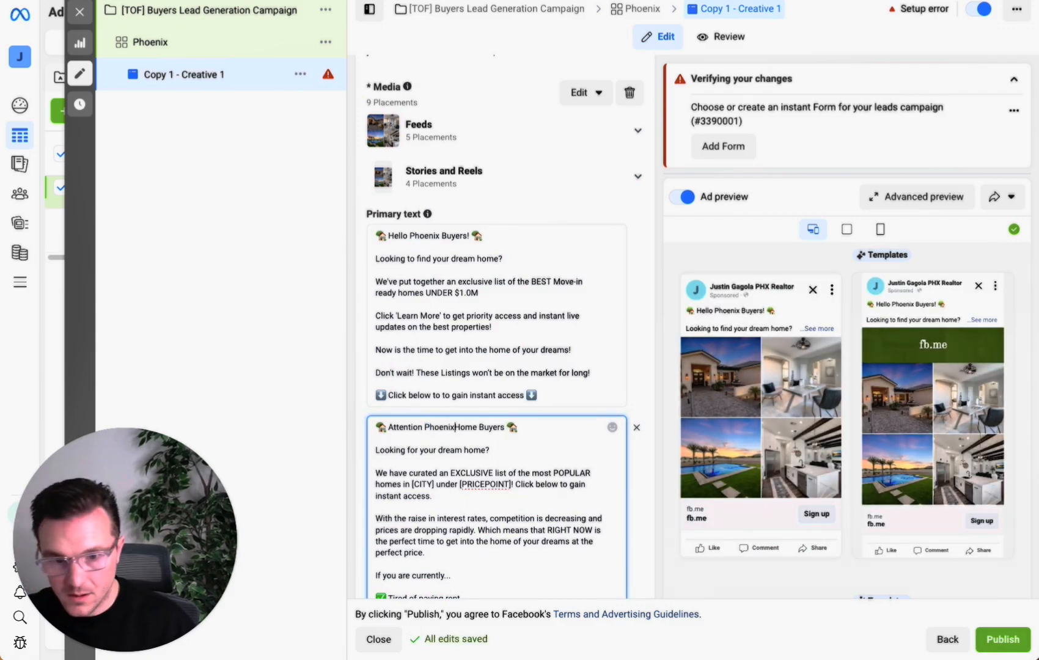
scroll(456, 428, "down", 2)
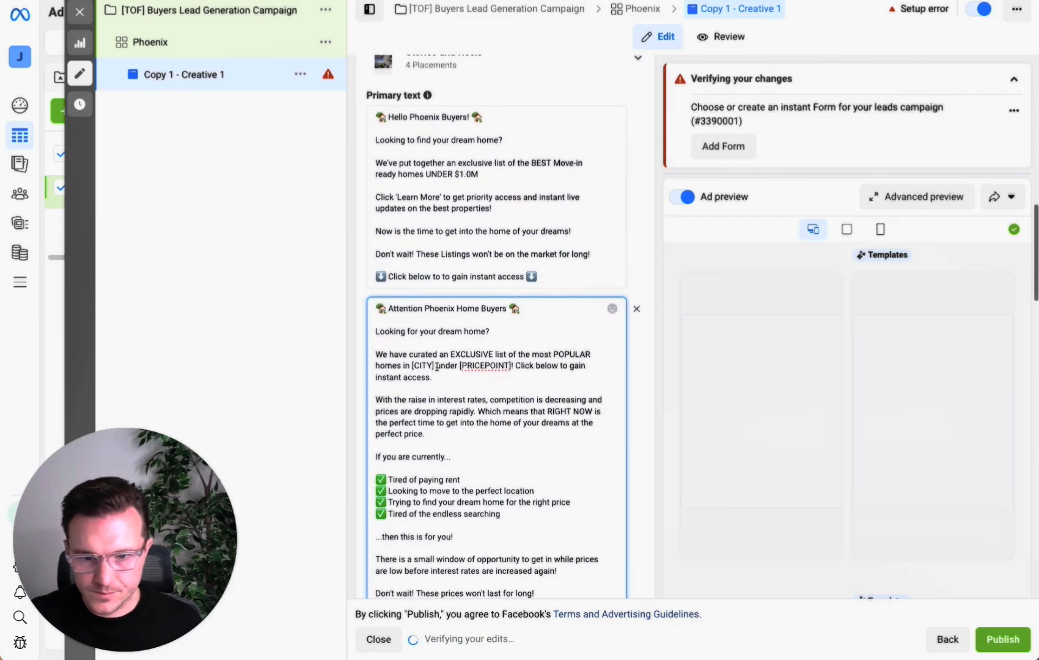
type("Phoeni")
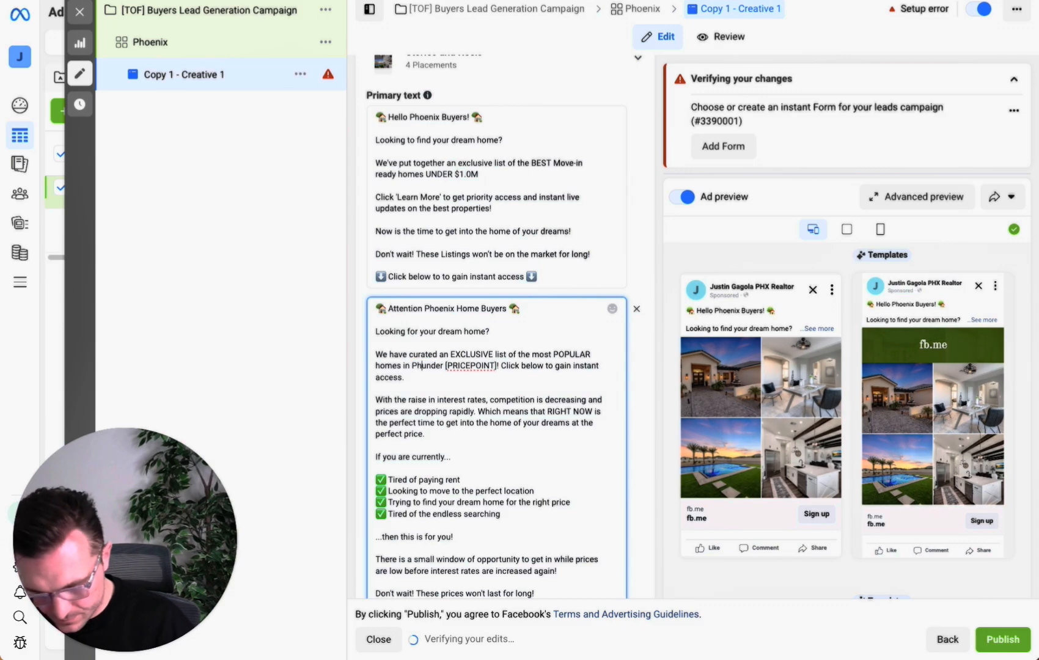
type("x")
left_click_drag(517, 365, 469, 366)
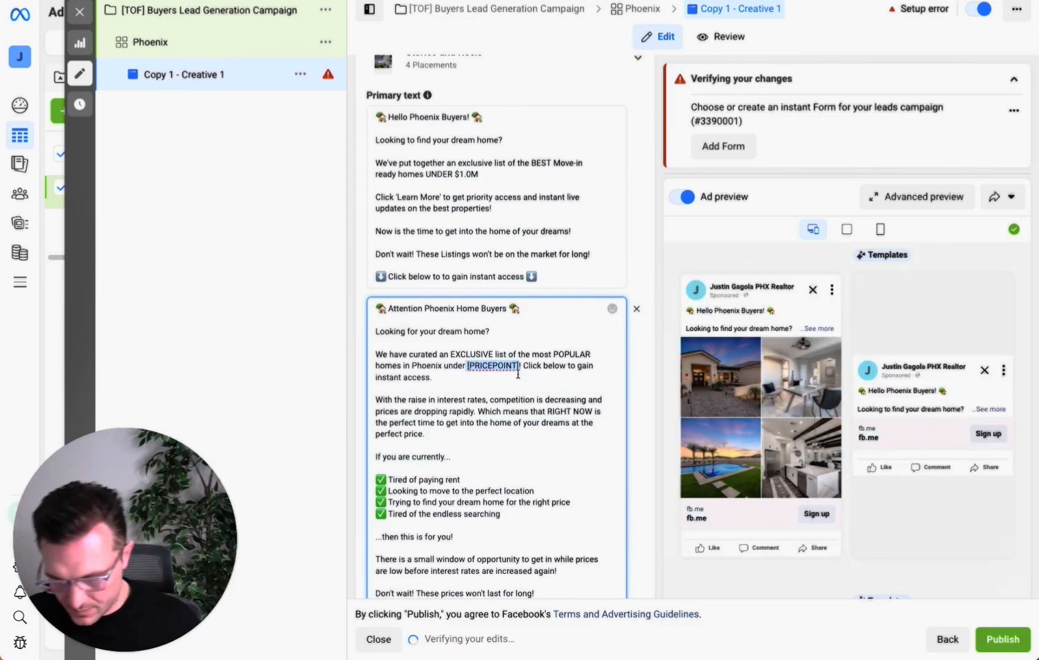
type("1.5")
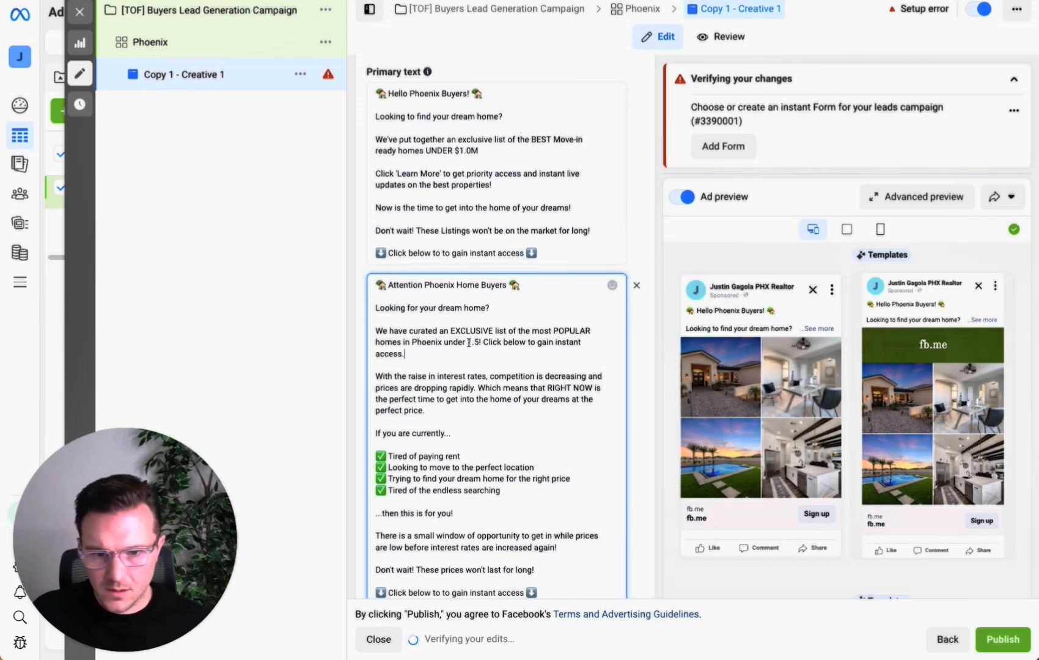
scroll(512, 363, "down", 3)
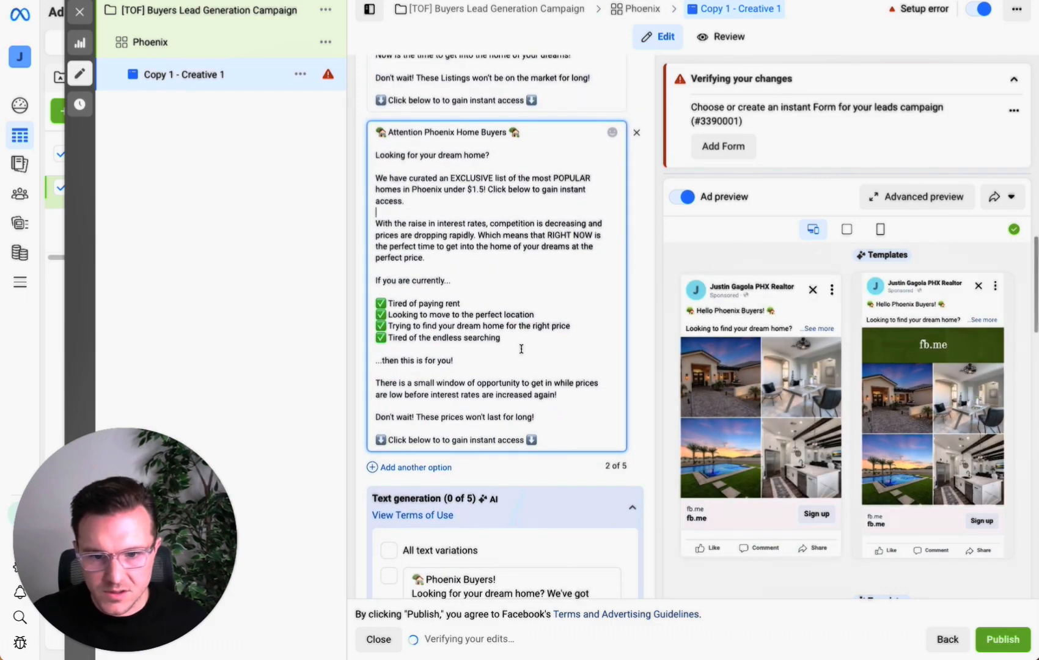
scroll(551, 413, "down", 3)
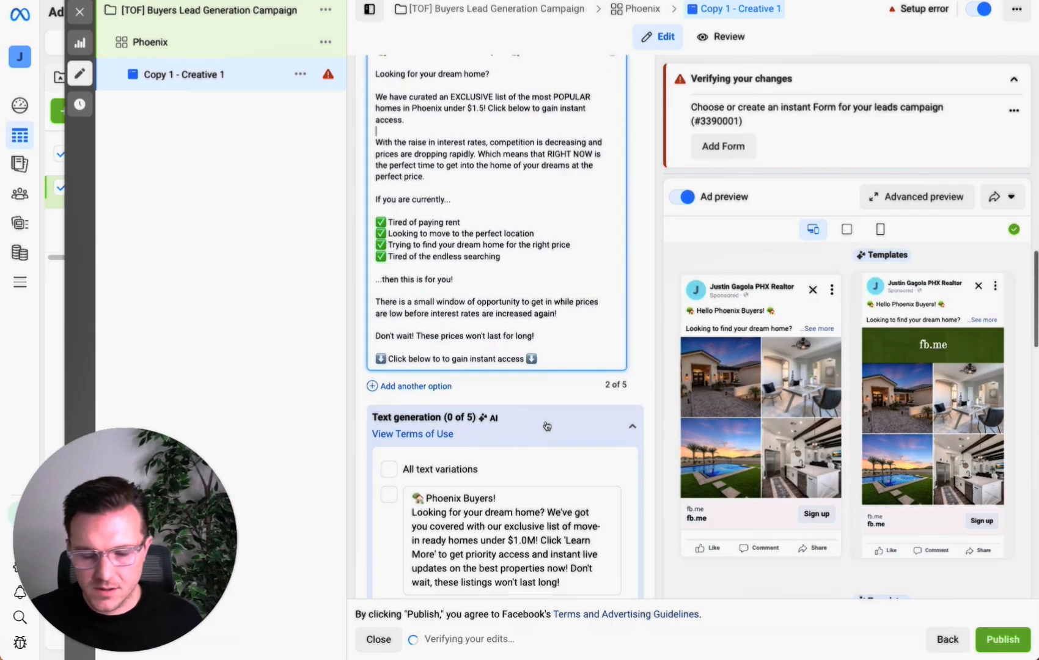
left_click(409, 336)
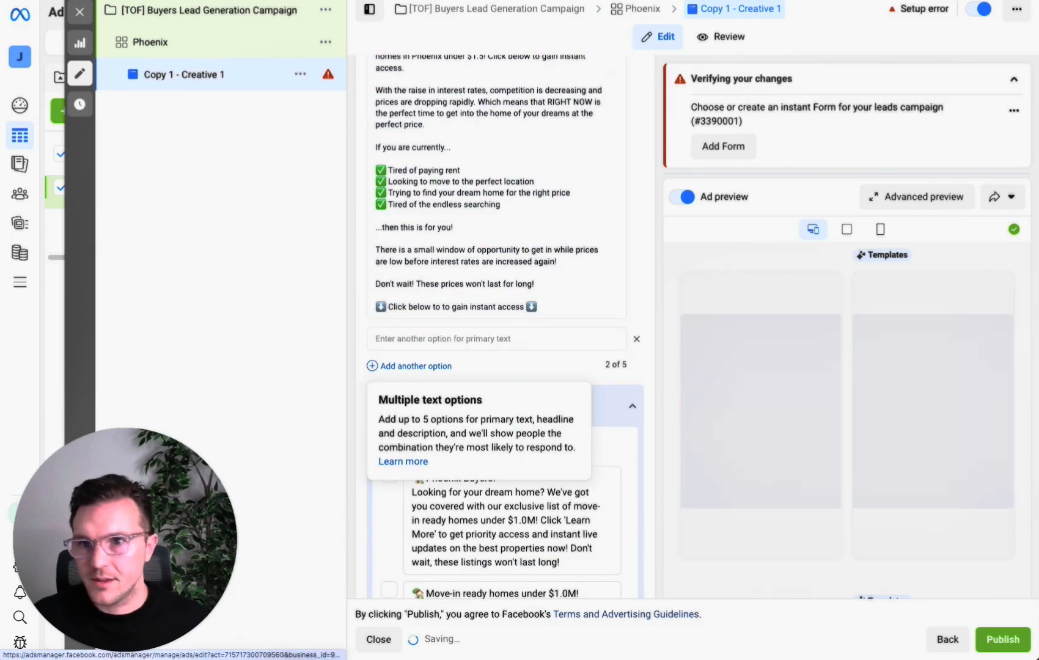
key("ctrl+Tab")
scroll(515, 333, "down", 15)
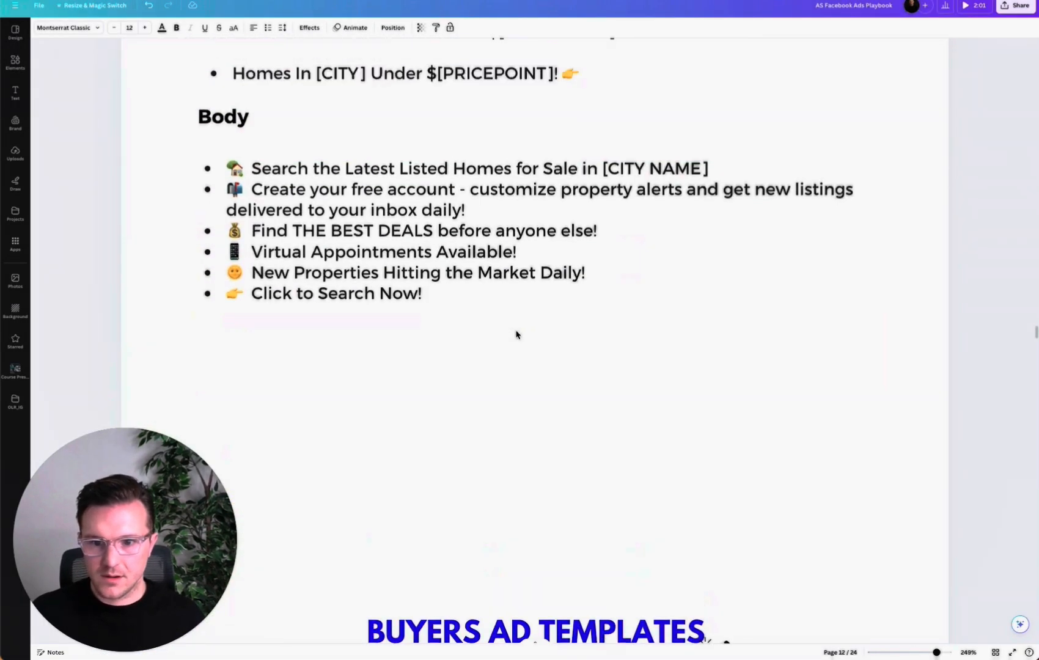
Paste the page 12 Body list as the third primary text, replacing [CITY NAME] with Phoenix.
left_click(449, 393)
left_click_drag(423, 454, 240, 330)
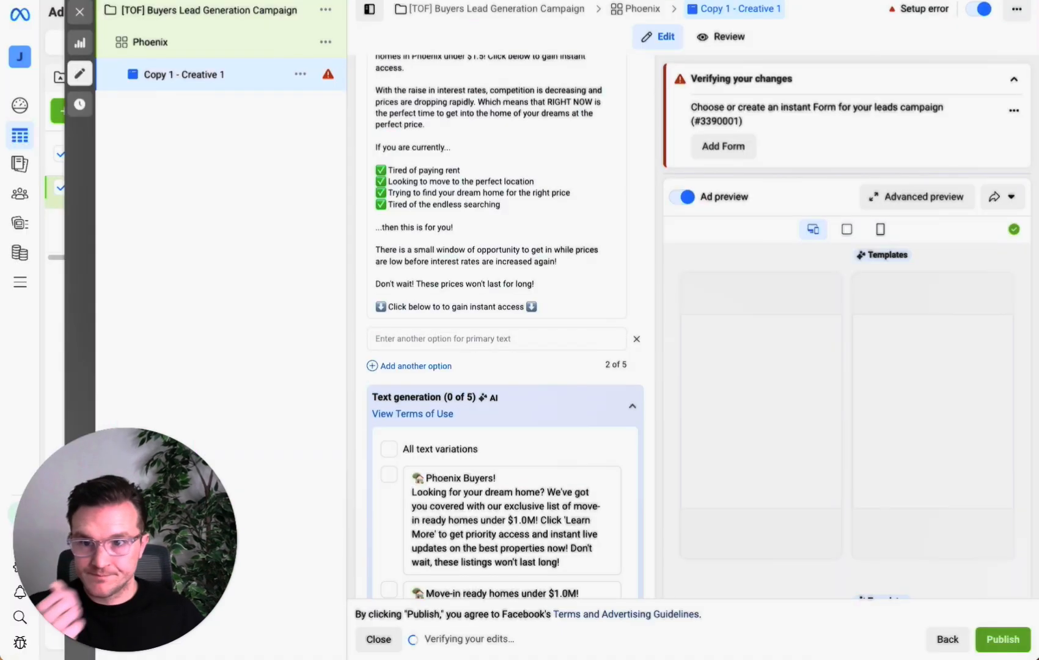
key("alt+Tab")
left_click(482, 340)
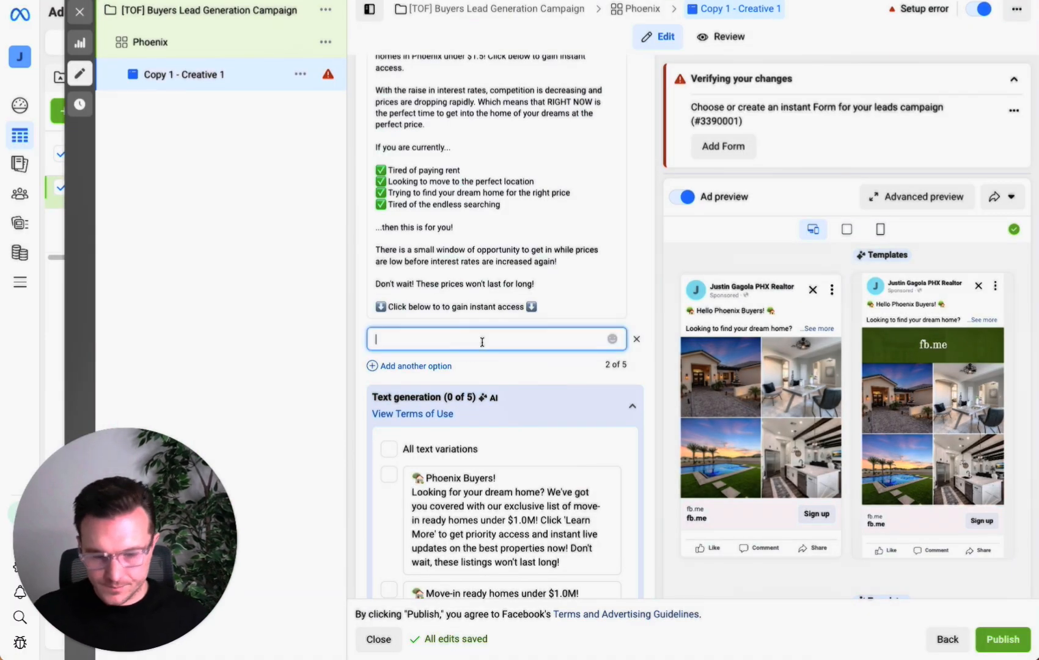
type("🏡 Search the Latest Listed Homes for Sale in [CITY NAME] 📫 Create your free account - customize property alerts and get new listings delivered to your inbox daily! 💰 Find THE BEST DEALS before anyone else! 📱 Virtual Appointments Available! 😊 New Properties Hitting the Market Daily! 👉 Click to Search Now!")
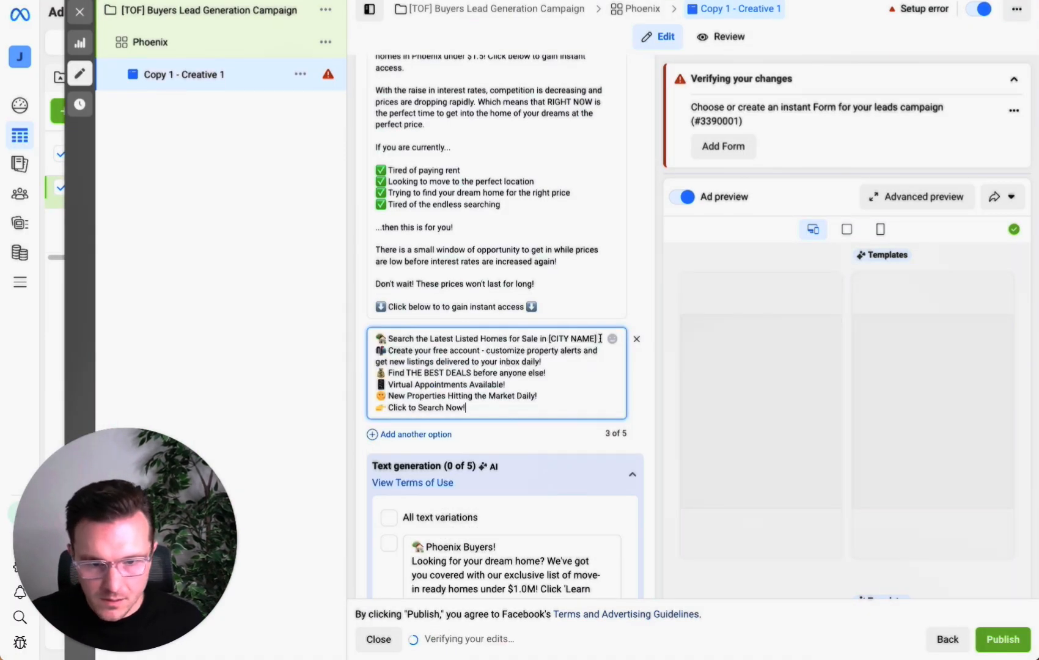
key("BackSpace")
type("C")
key("BackSpace")
type("Phoenix")
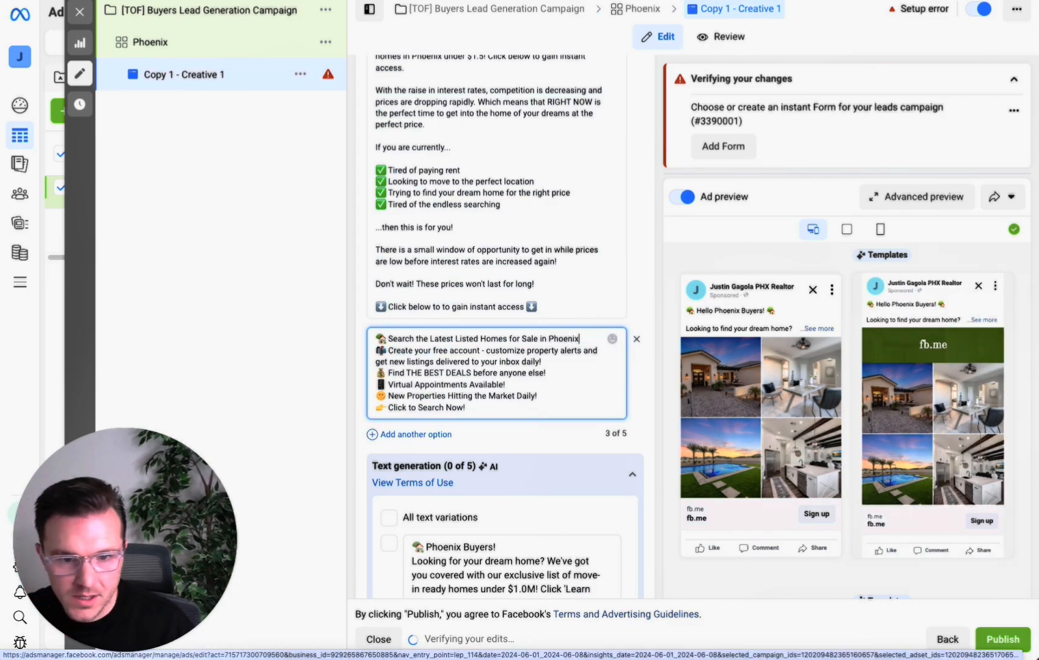
left_click(318, 338)
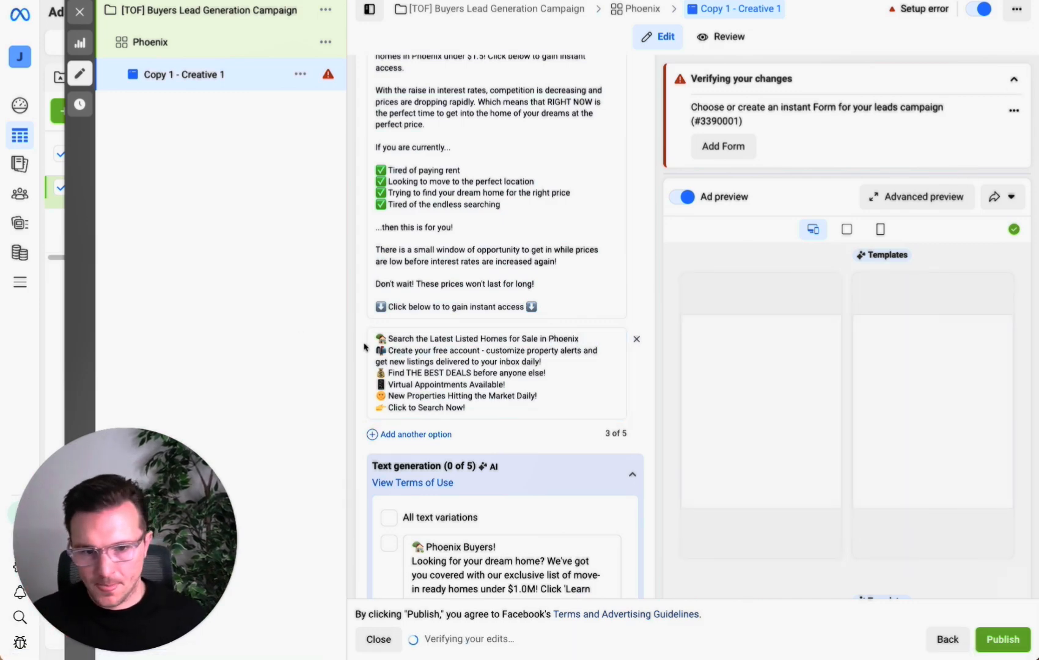
Paste the playbook's first headline, 'Search The Latest Listed [CITY] Homes For Sale', into Headline.
scroll(560, 375, "down", 1)
scroll(560, 374, "up", 6)
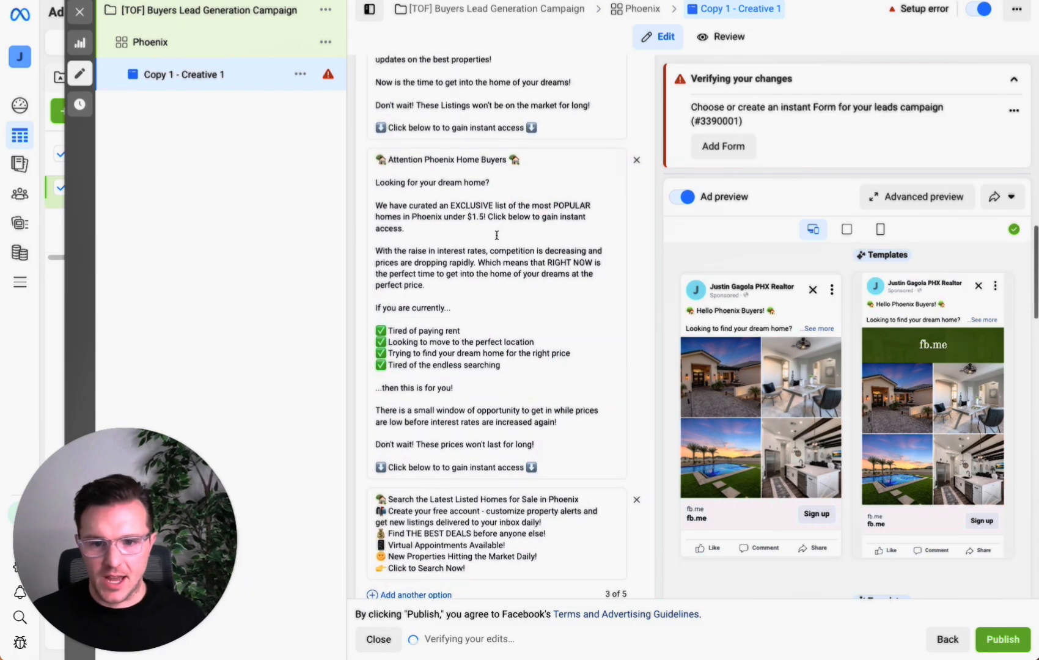
scroll(496, 235, "up", 3)
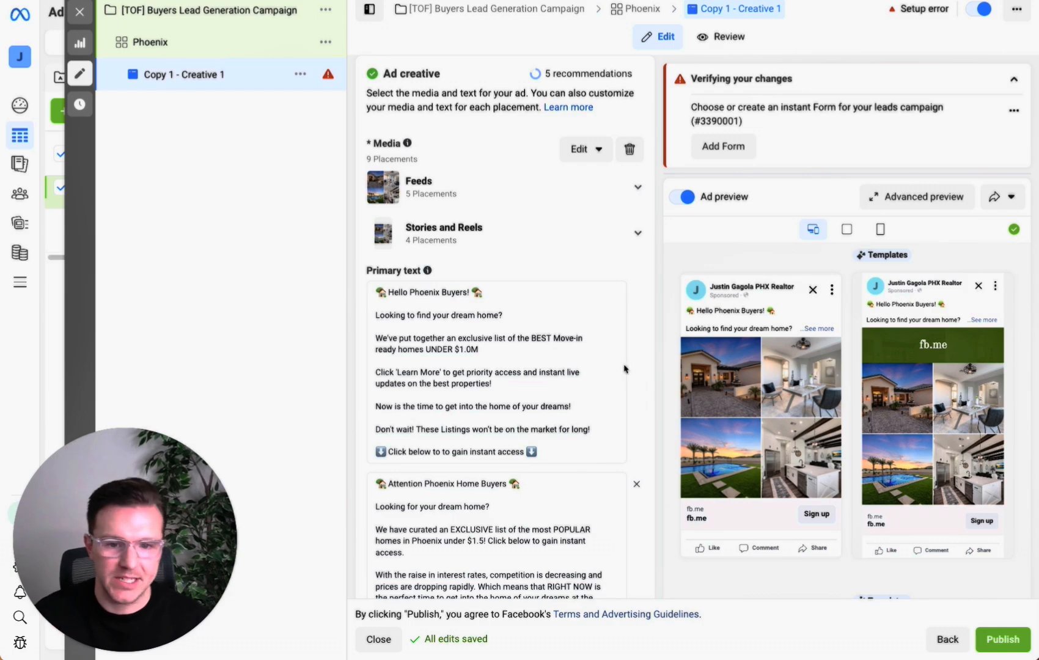
scroll(625, 369, "down", 15)
scroll(573, 398, "down", 2)
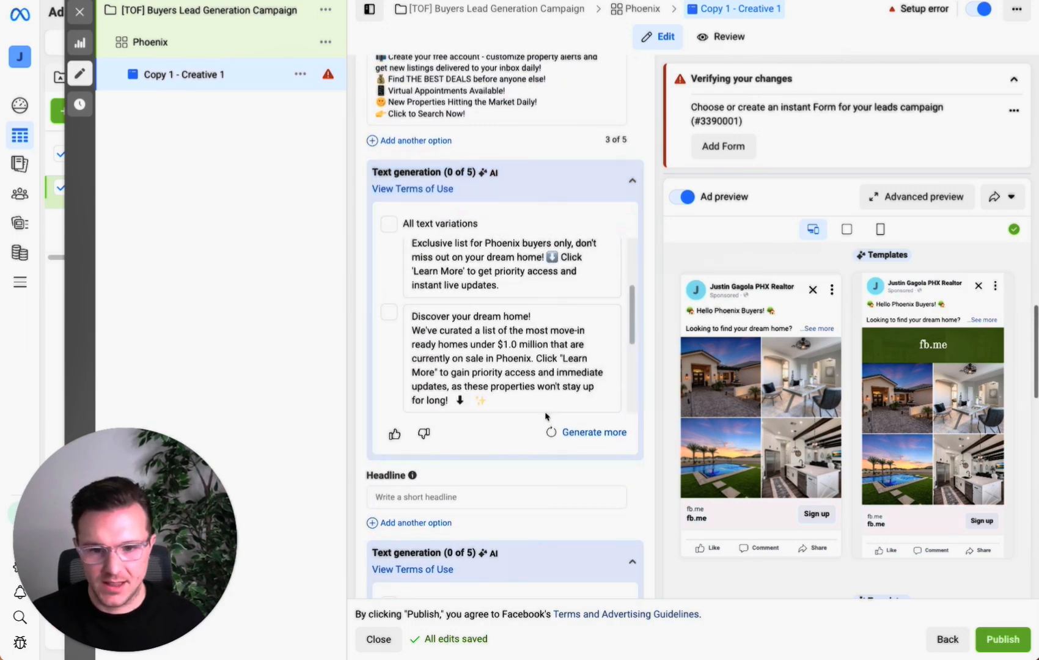
scroll(573, 398, "down", 1)
left_click(488, 497)
key("ctrl+Tab")
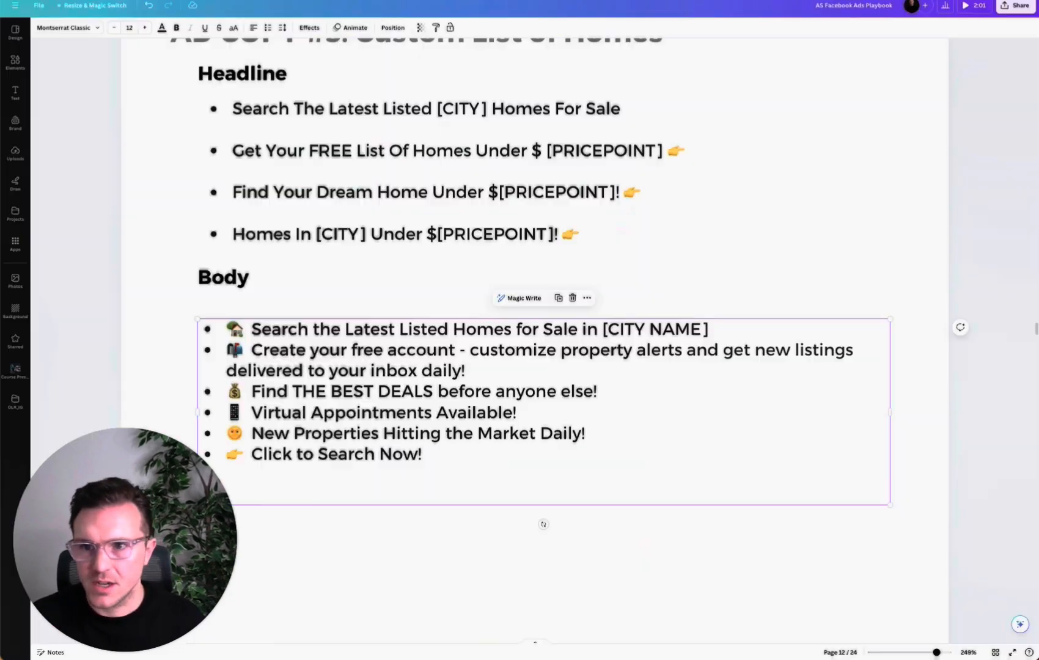
scroll(429, 197, "up", 2)
left_click(563, 253)
left_click(636, 217)
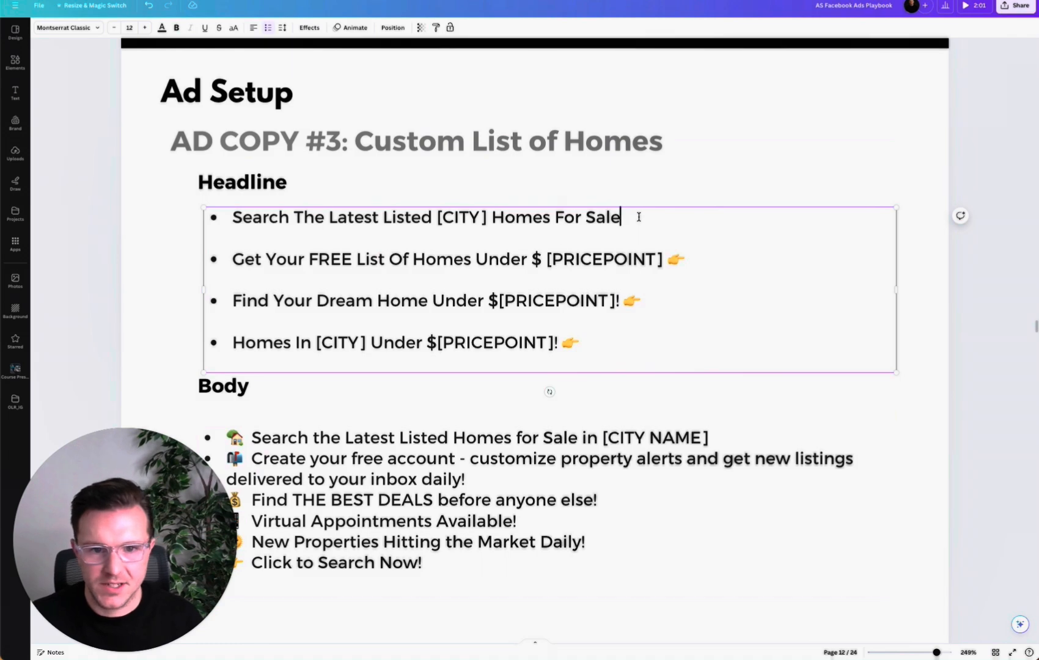
left_click_drag(635, 217, 250, 217)
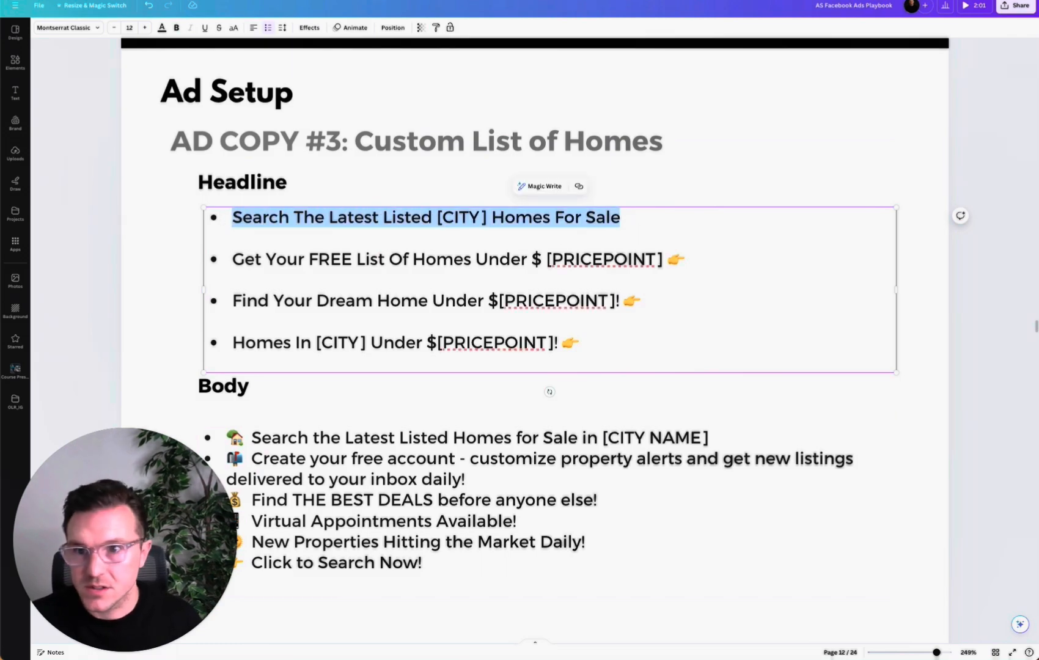
key("ctrl+Tab")
type("Search The Latest Listed [CITY] Homes For Sale")
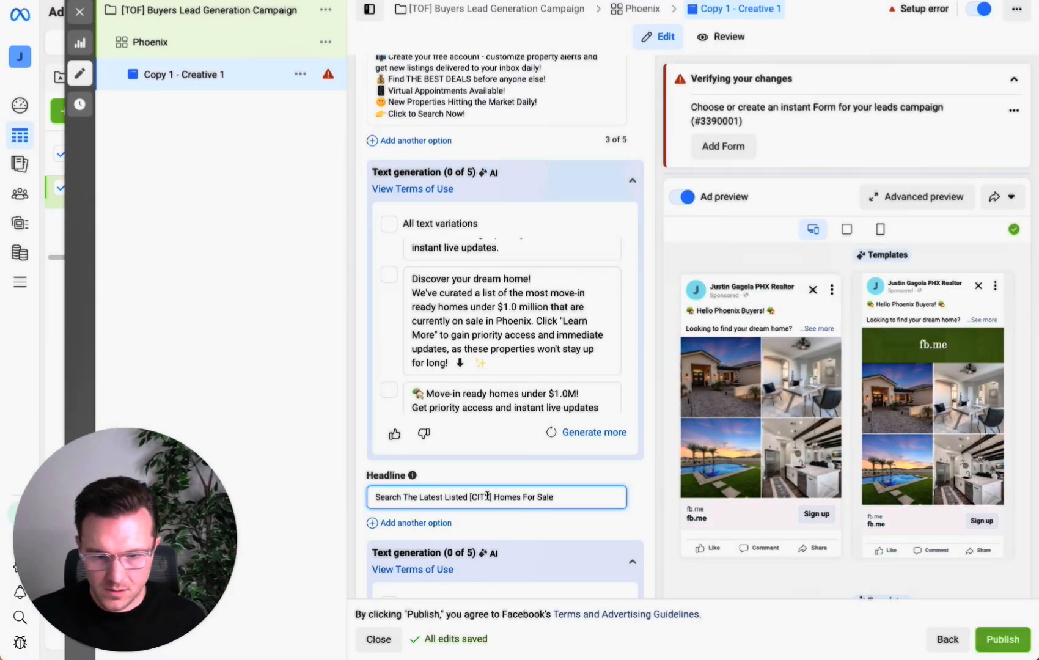
Change [CITY] in the headline to Phoenix, add a second headline option, and grab the playbook's second headline.
left_click_drag(492, 497, 467, 496)
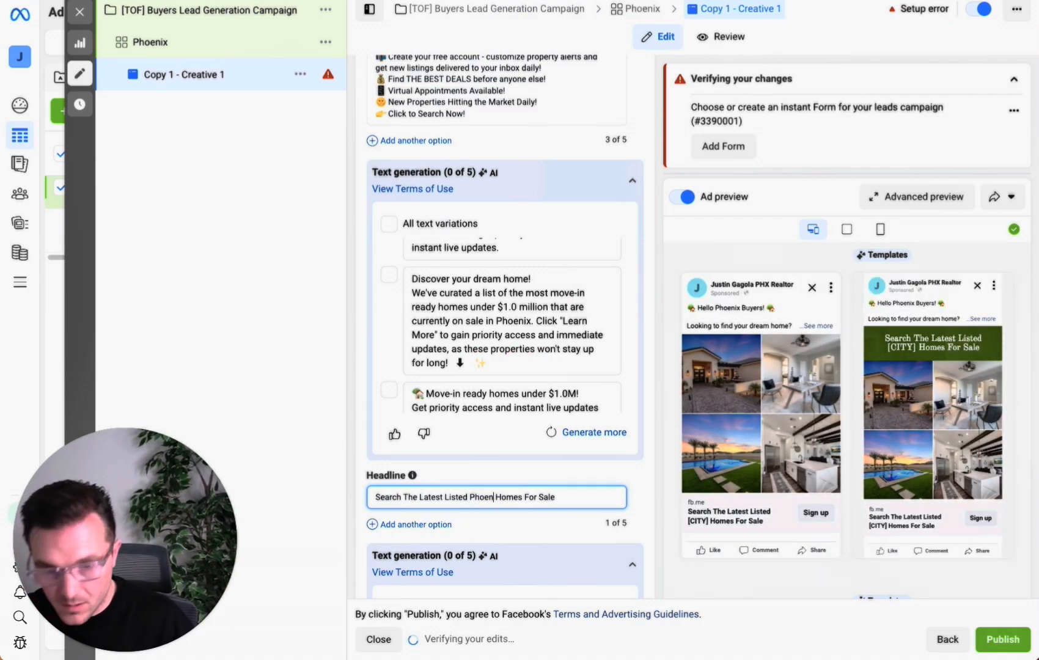
left_click(411, 525)
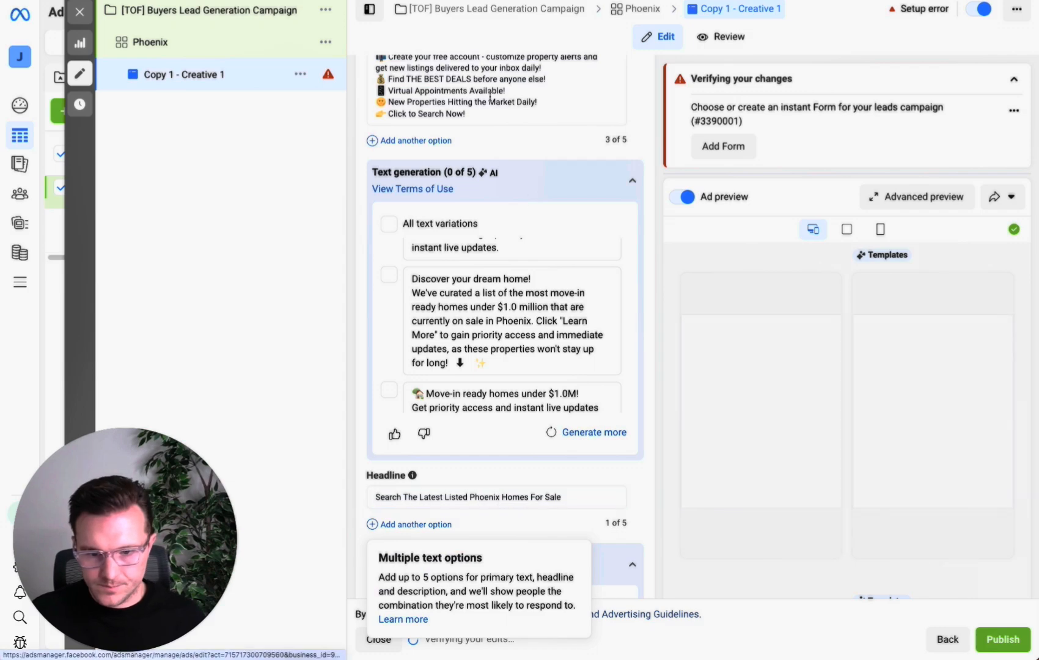
key("ctrl+Tab")
left_click(368, 310)
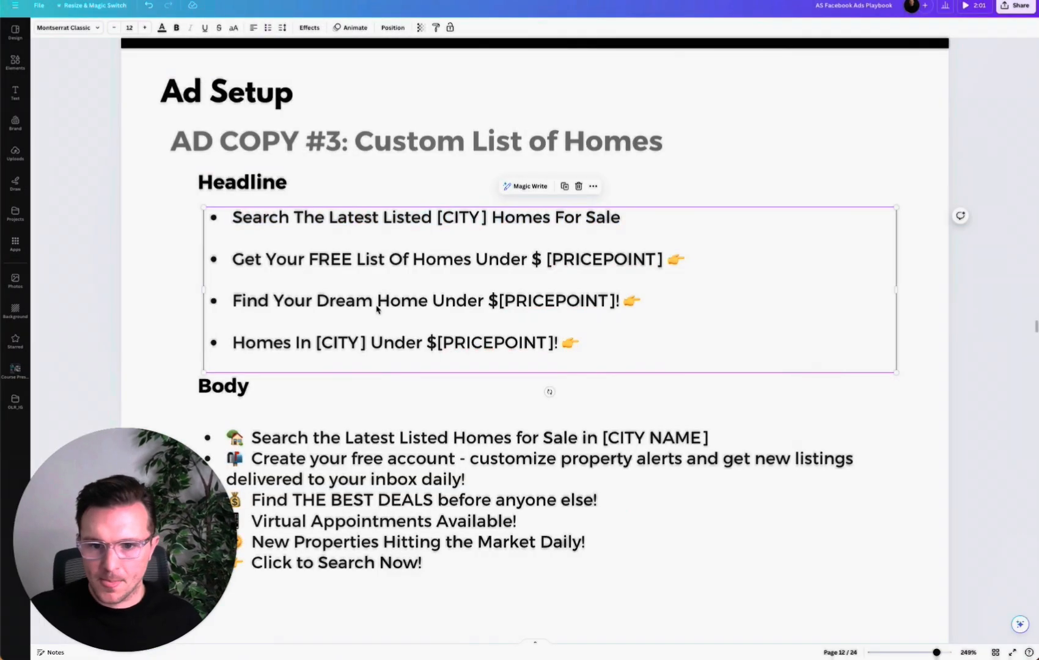
scroll(534, 348, "down", 1)
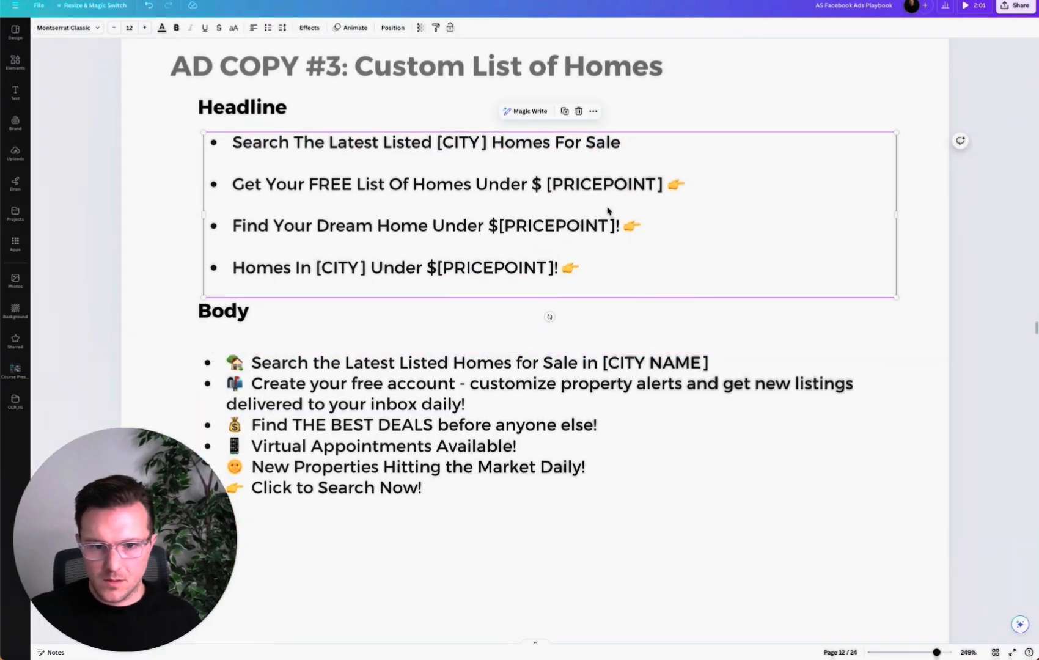
left_click_drag(697, 173, 712, 196)
key("ctrl+c")
left_click(236, 184)
key("ctrl+Tab")
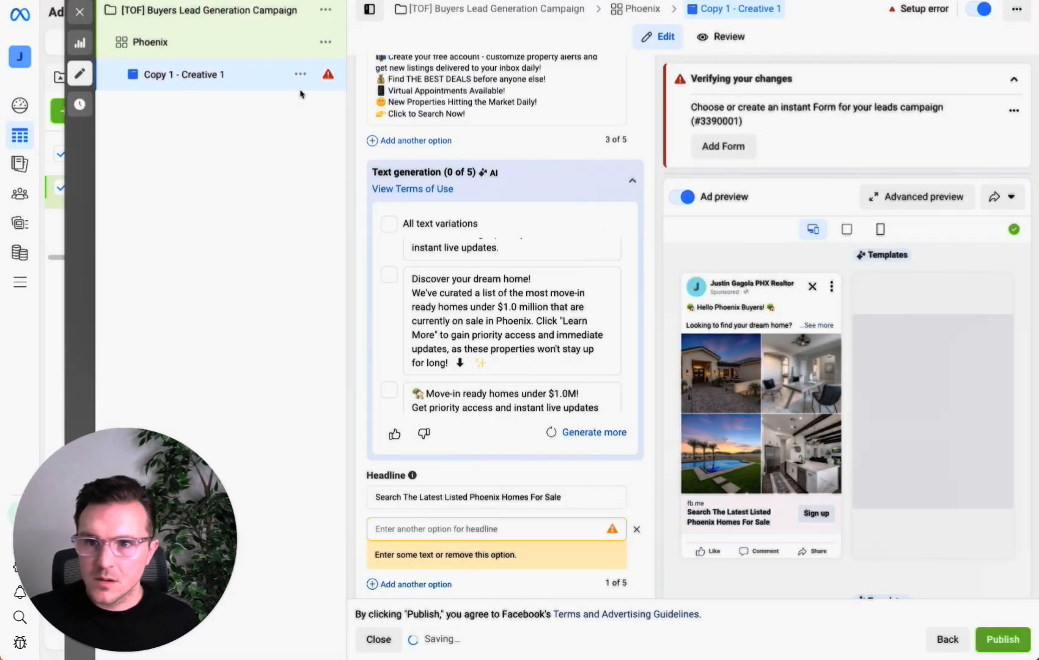
scroll(451, 219, "up", 2)
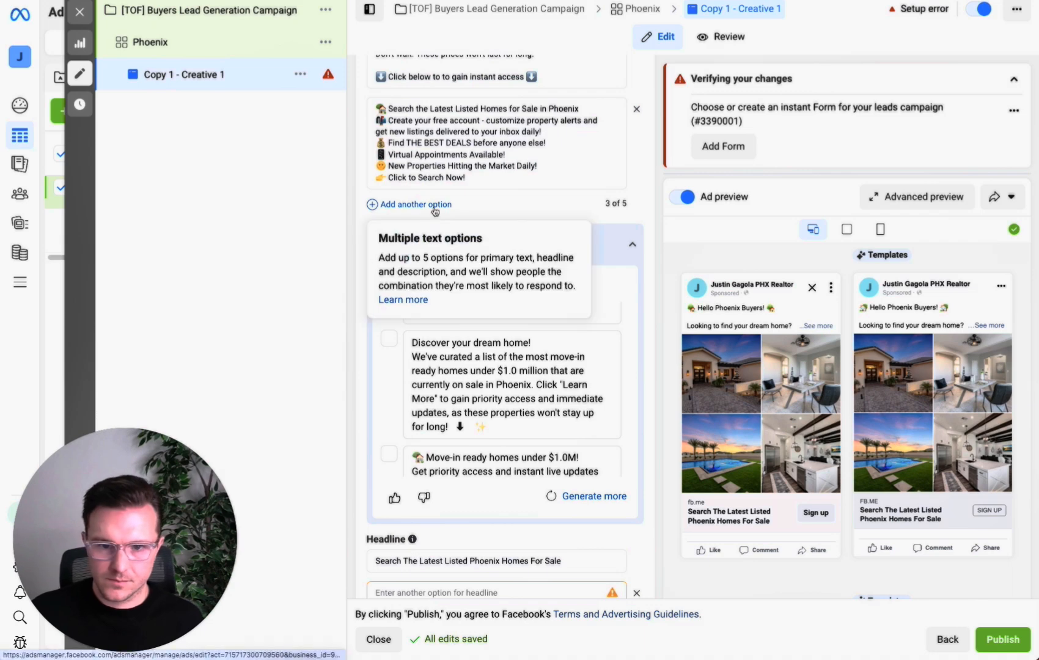
Add 'Get Your FREE List Of Homes Under $1.5M' as the fourth primary text, setting [PRICEPOINT] to 1.5M.
left_click(494, 209)
key("ctrl+v")
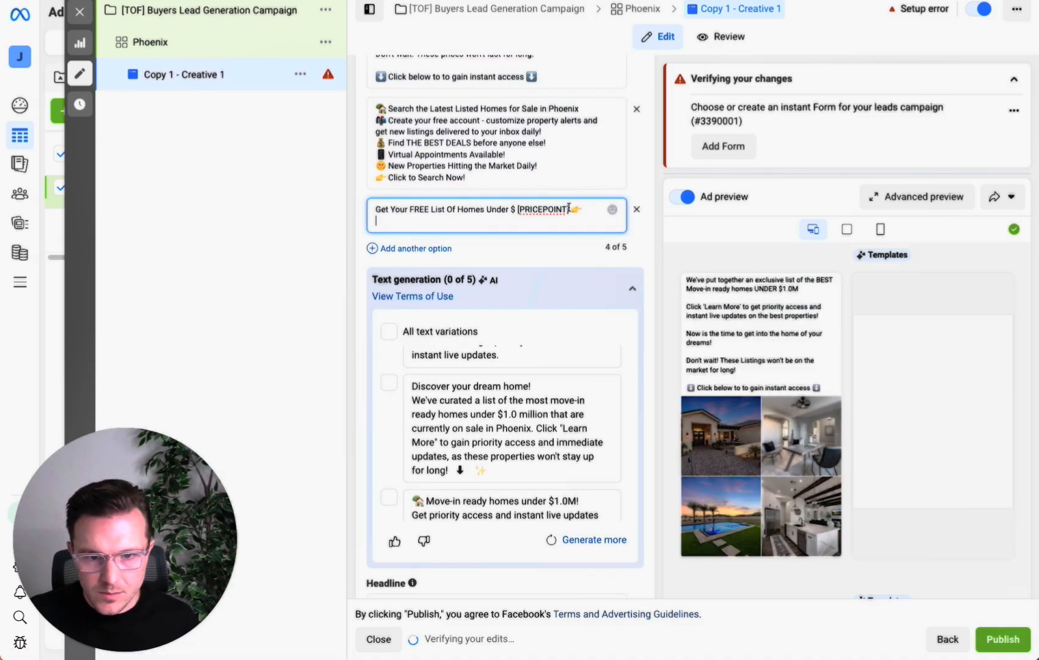
double_click(517, 209)
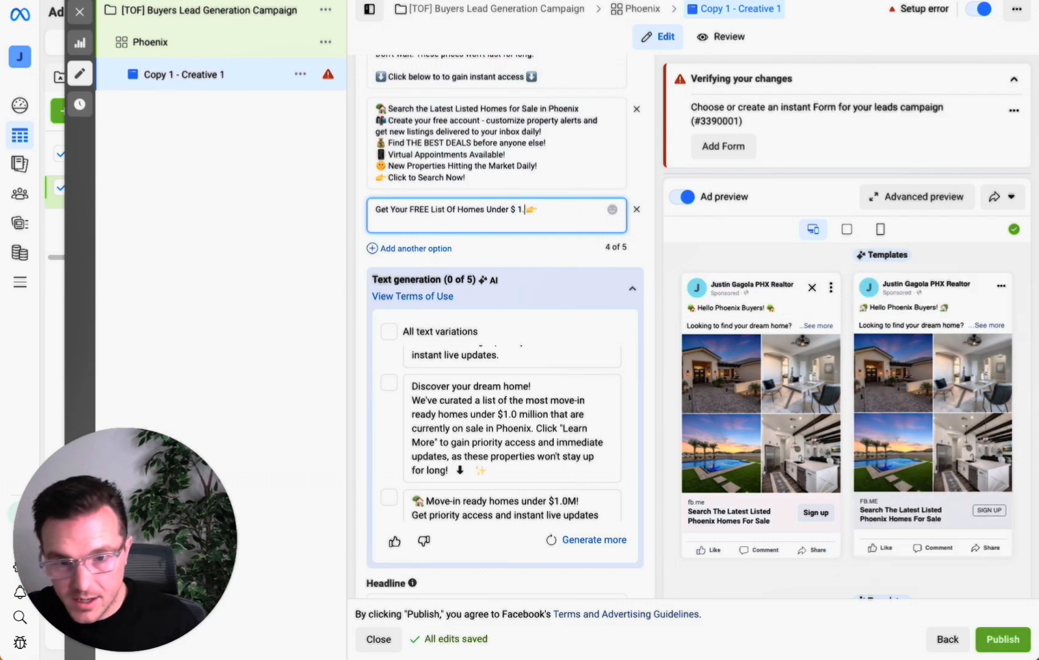
type("1.5M")
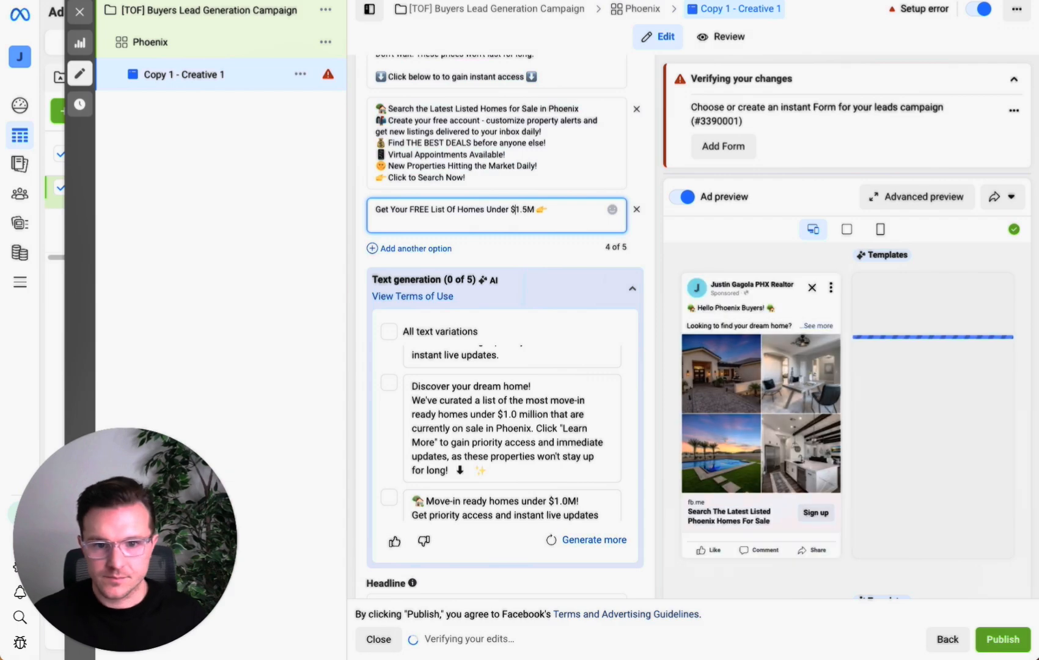
left_click(413, 248)
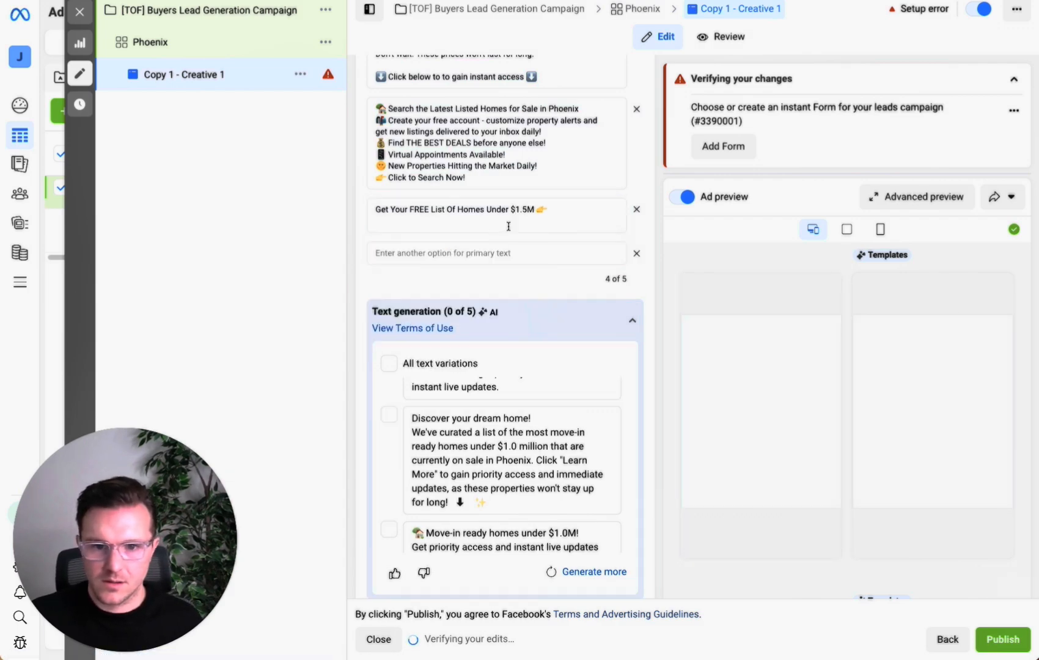
Paste the first playbook headline as a fifth primary text, replacing [CITY] with Phoenix.
scroll(520, 269, "up", 2)
left_click(541, 318)
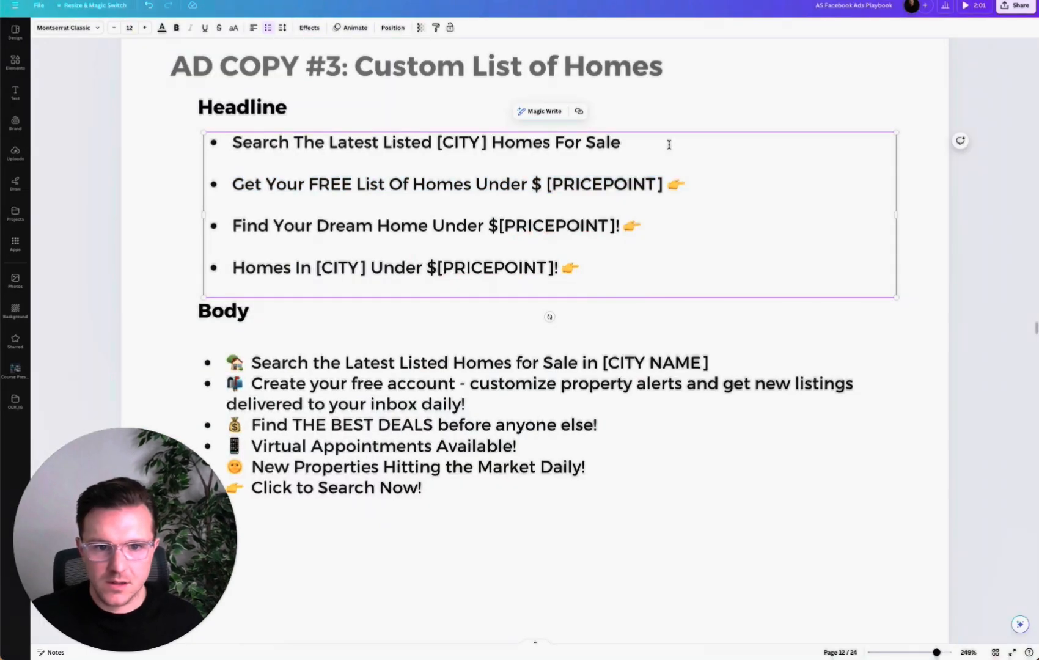
left_click_drag(668, 144, 224, 147)
key("super+c")
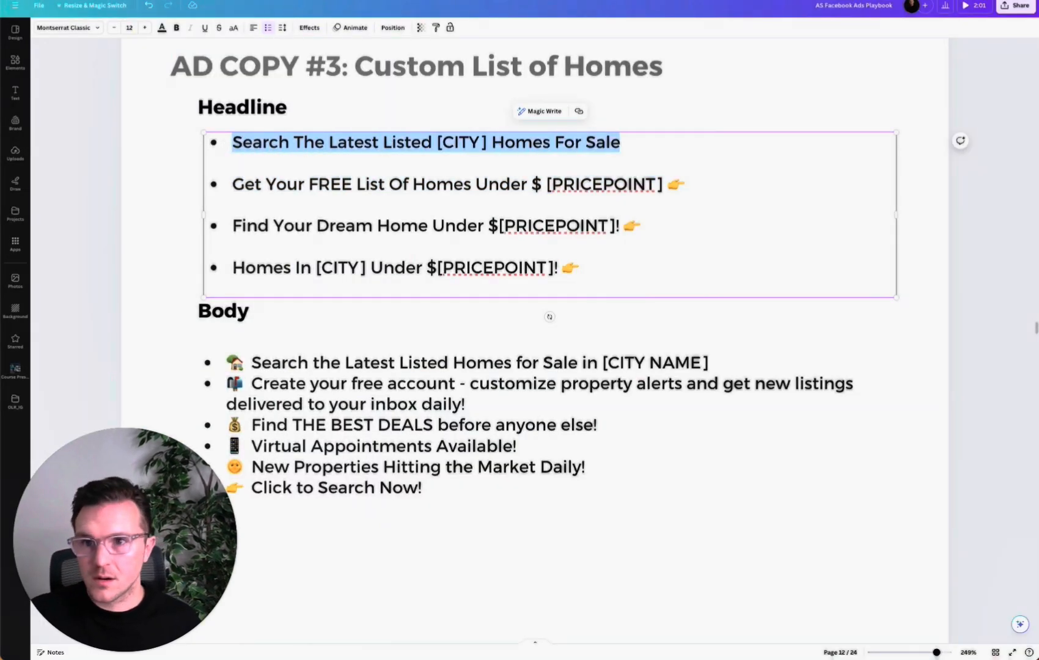
key("ctrl+Tab")
left_click(450, 336)
key("super+v")
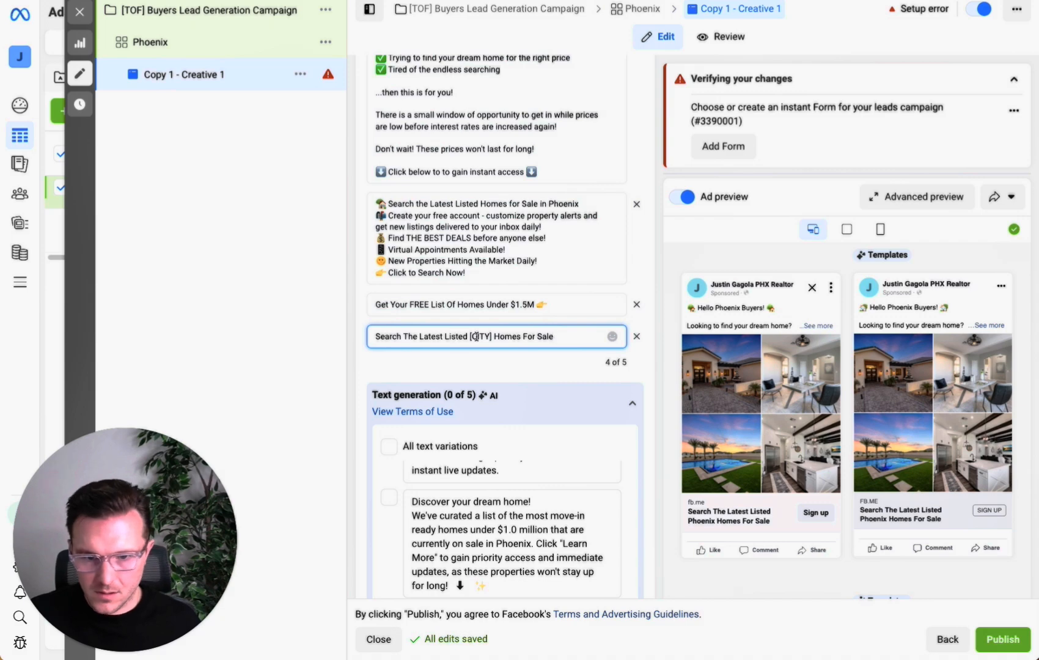
left_click_drag(494, 336, 470, 336)
type("Phoenix")
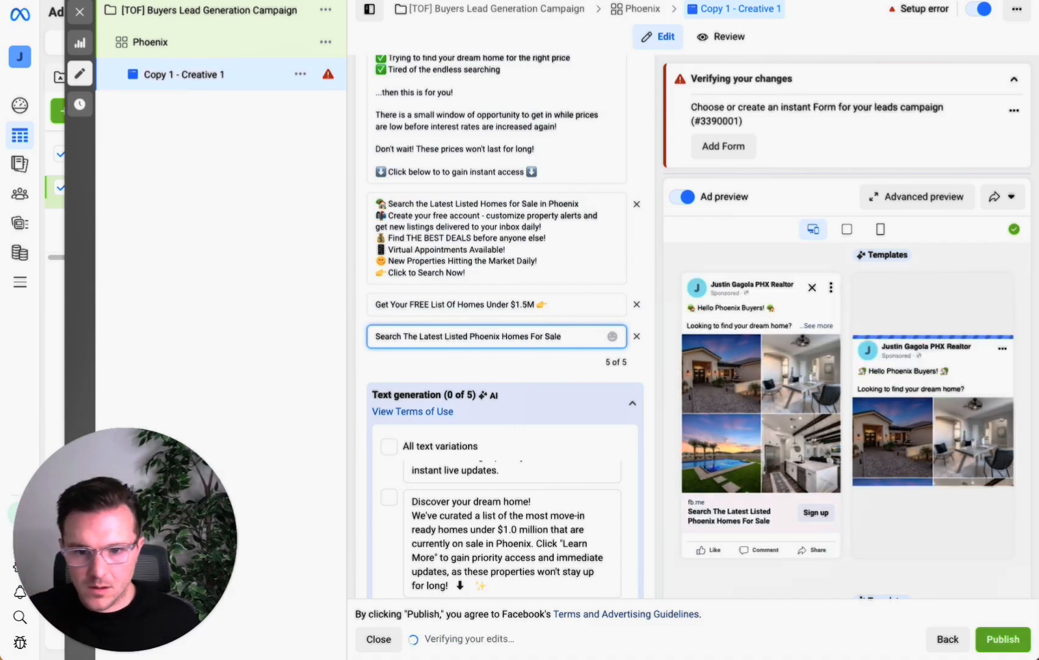
left_click(505, 362)
scroll(506, 361, "up", 2)
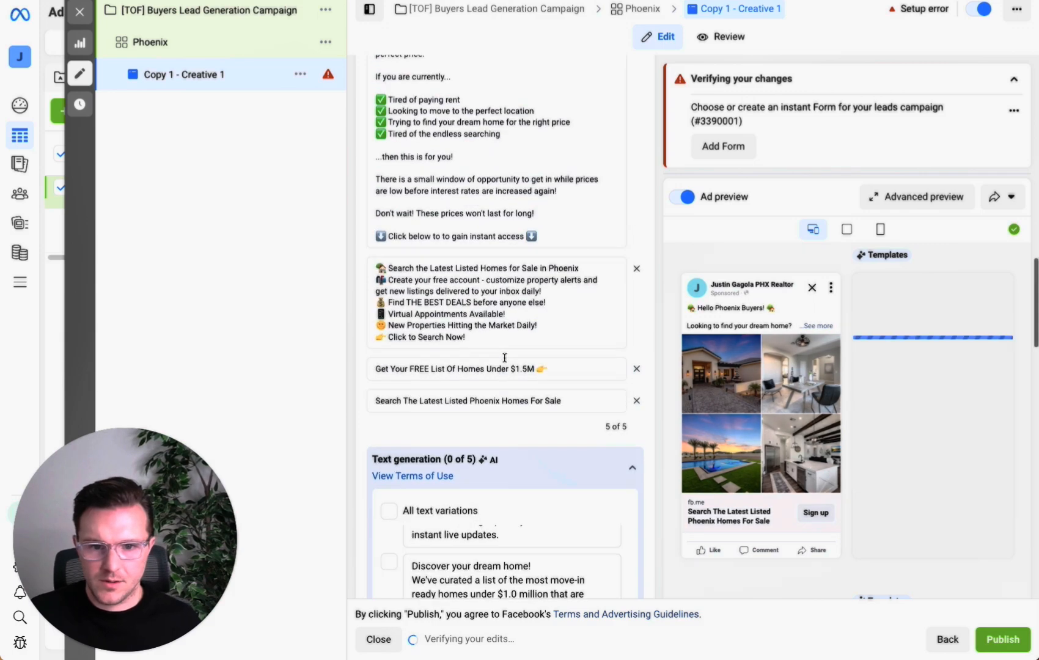
scroll(508, 367, "down", 6)
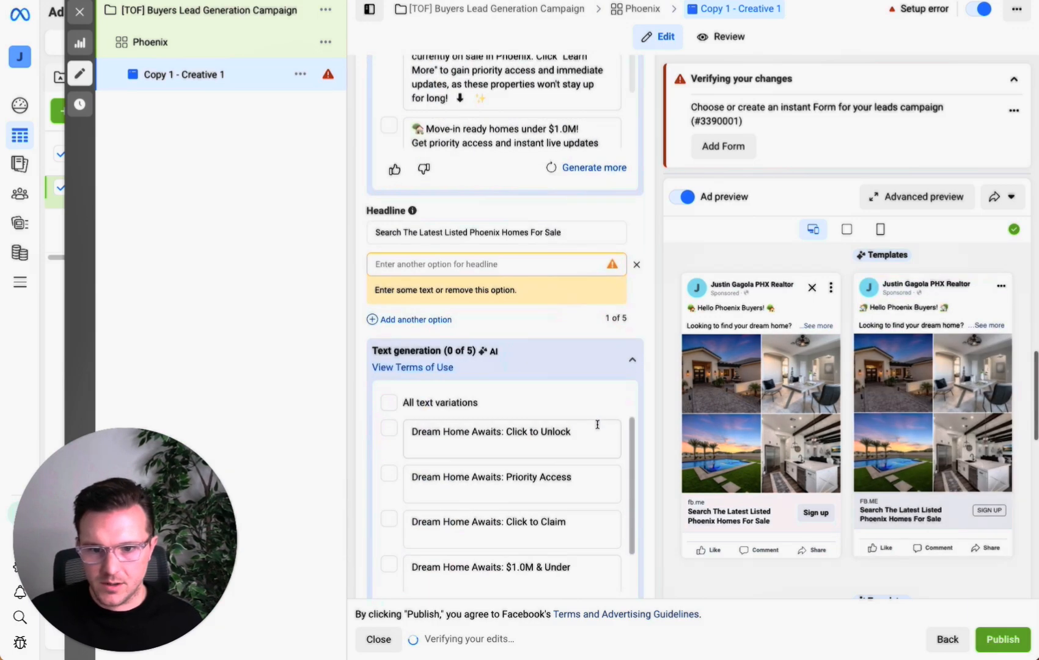
scroll(585, 311, "up", 8)
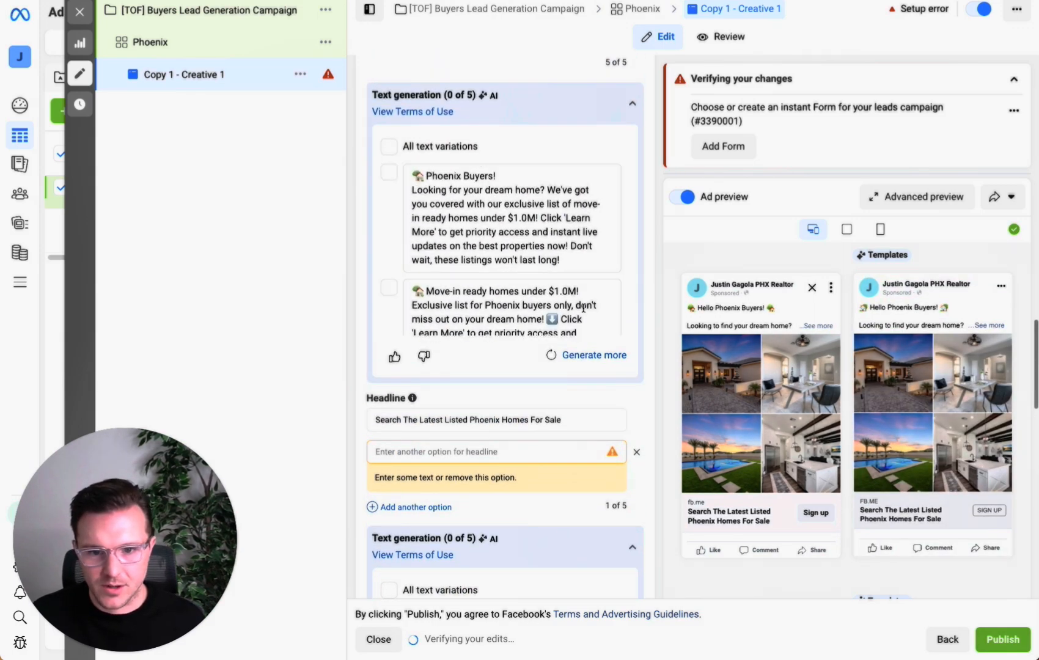
scroll(444, 184, "up", 2)
Move the FREE-list line into the second headline and remove the Phoenix-search and empty primary text options.
left_click(444, 124)
left_click_drag(547, 124, 371, 127)
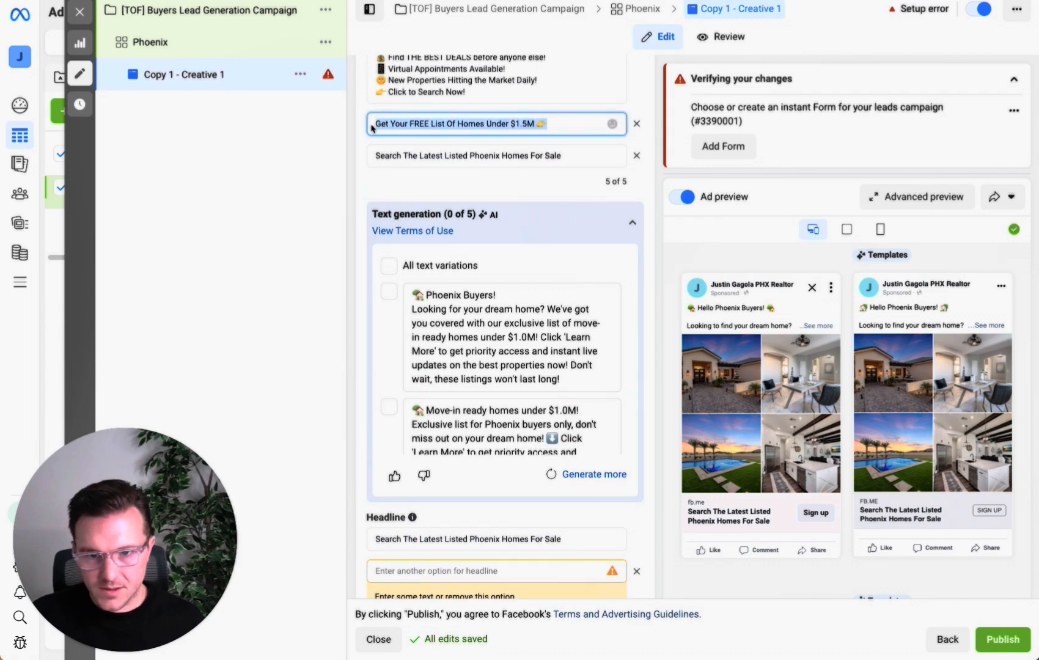
key("ctrl+x")
left_click(472, 565)
key("ctrl+v")
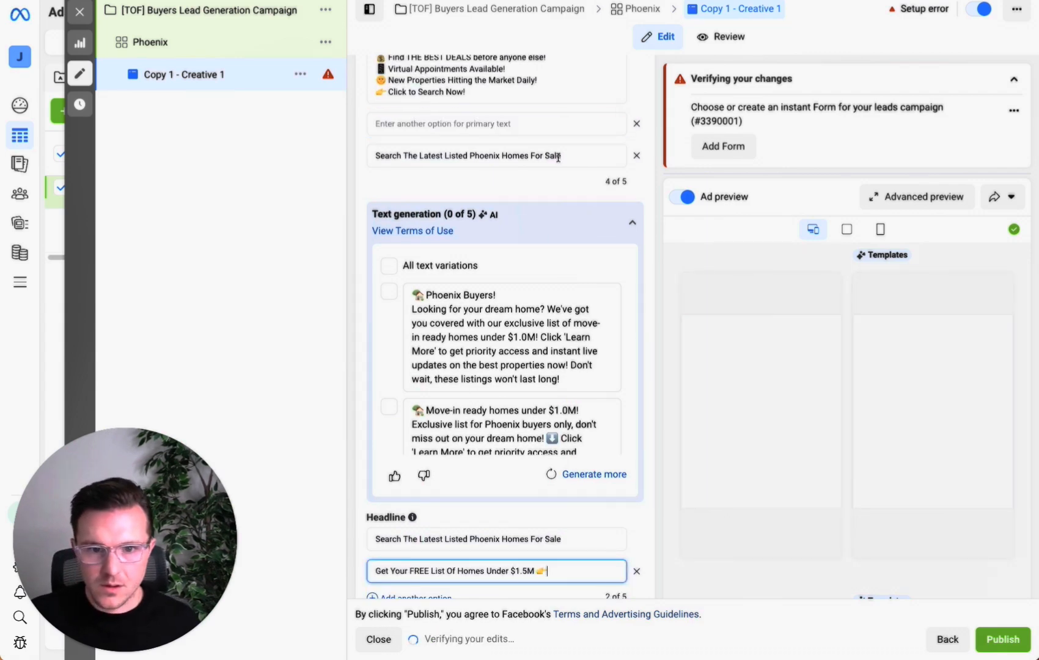
left_click_drag(579, 157, 372, 157)
key("BackSpace")
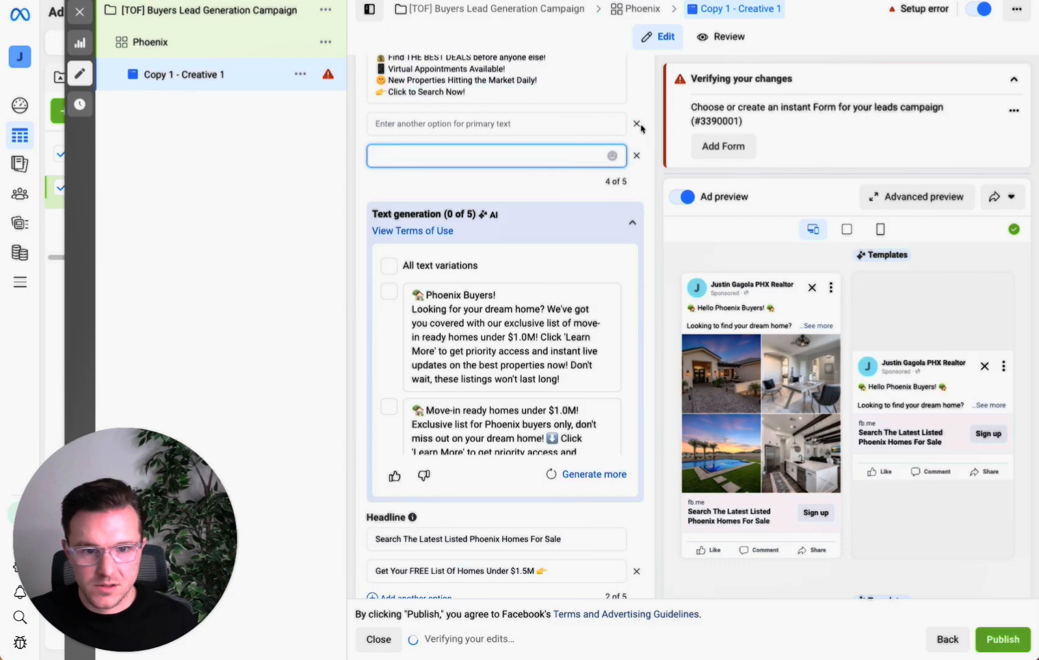
left_click(637, 125)
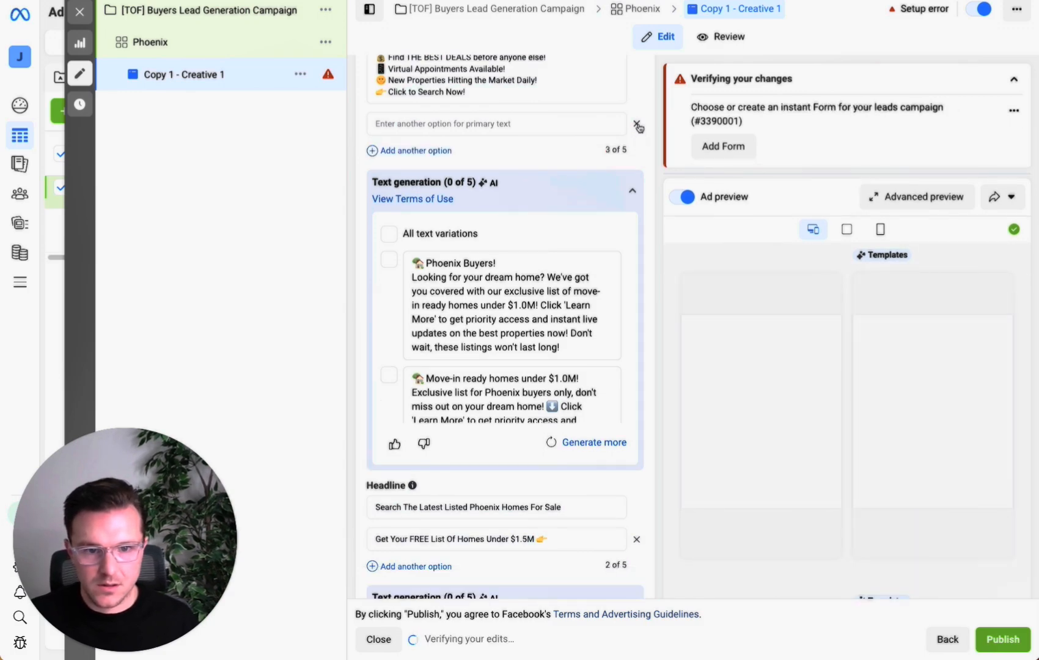
left_click(638, 126)
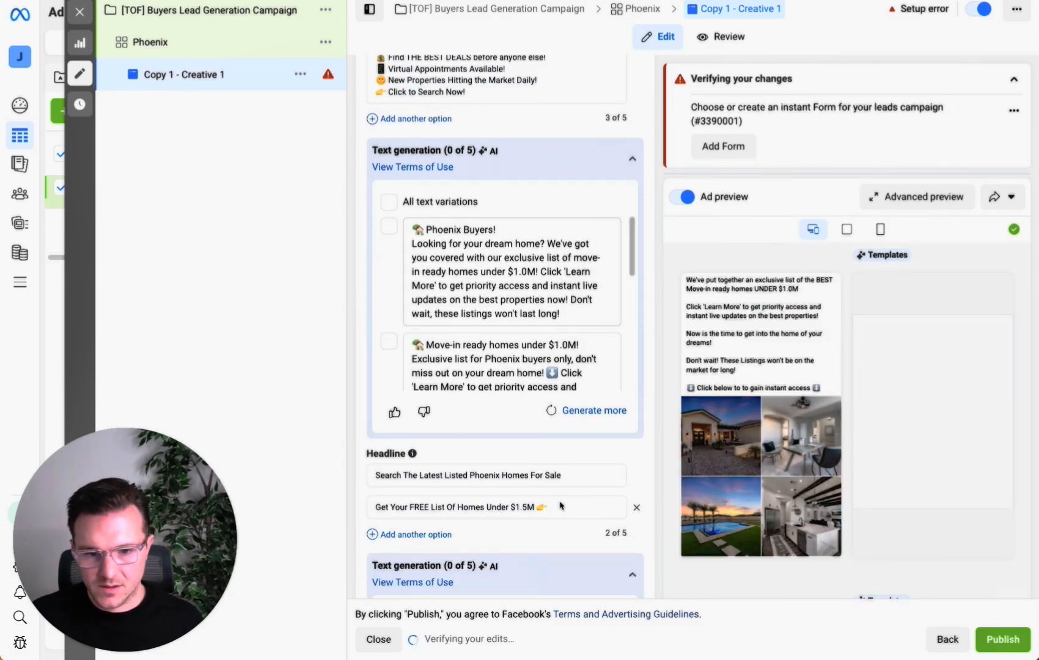
Add a third headline containing the Phoenix listings search line.
left_click(408, 534)
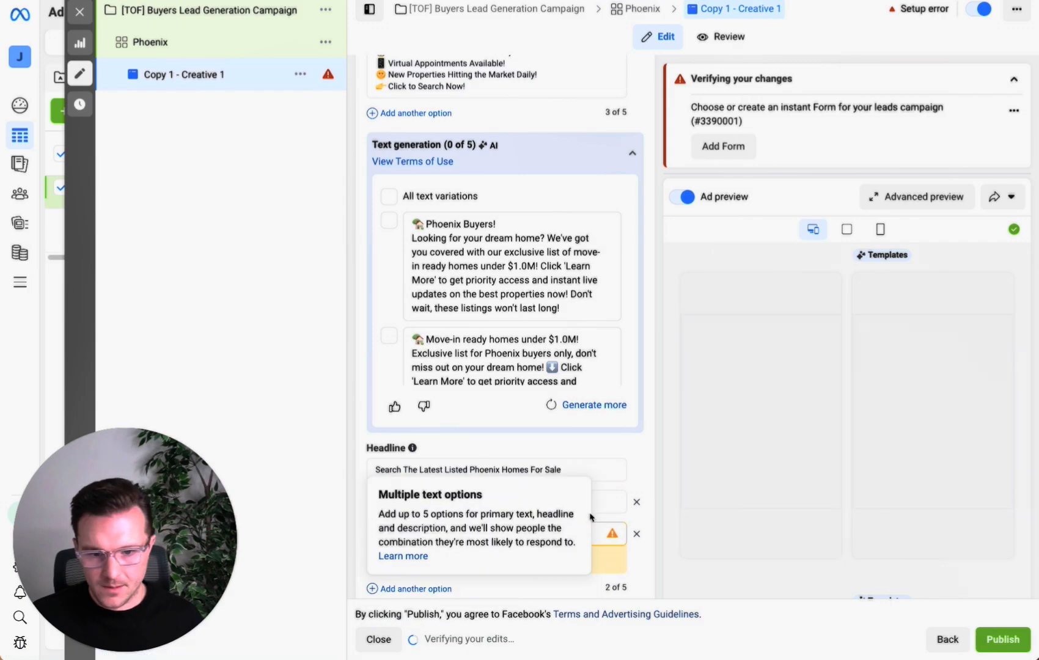
key("ctrl+v")
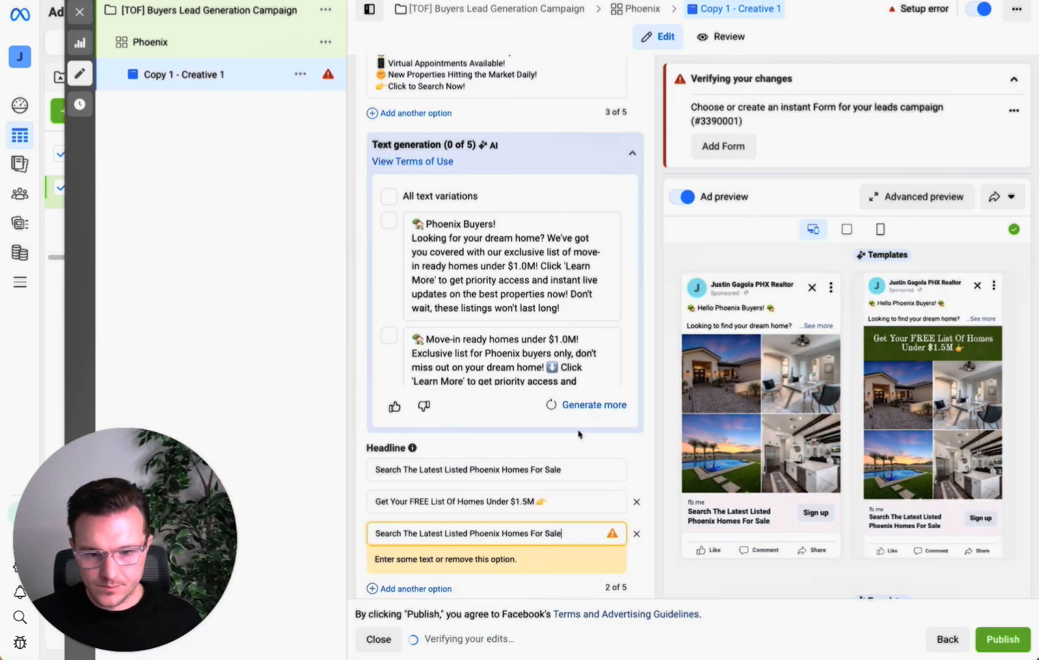
scroll(579, 434, "down", 2)
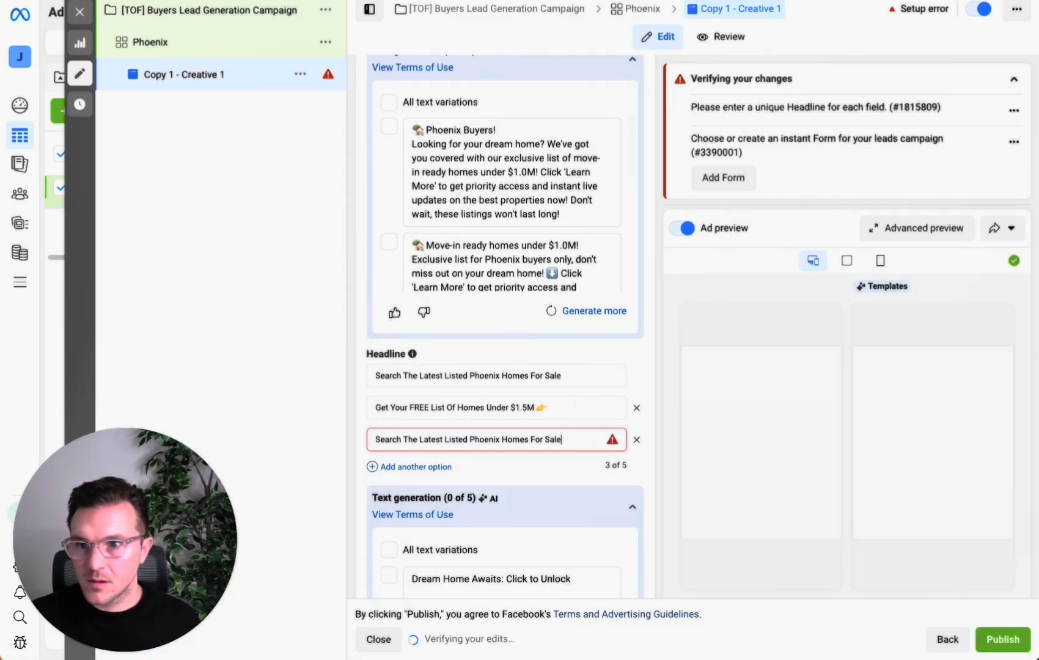
key("ctrl+Tab")
left_click(644, 224)
Overwrite the third headline with the playbook's 'Find Your Dream Home Under $1.5M! 👉', setting [PRICEPOINT] to 1.5M.
left_click_drag(642, 224, 226, 231)
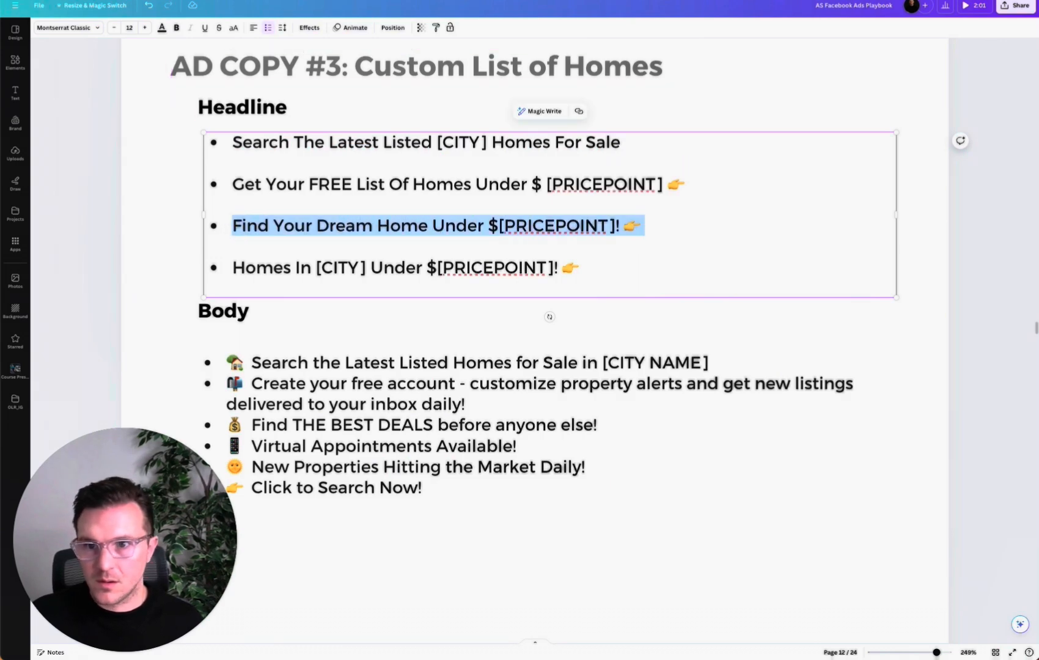
key("ctrl+Tab")
triple_click(556, 436)
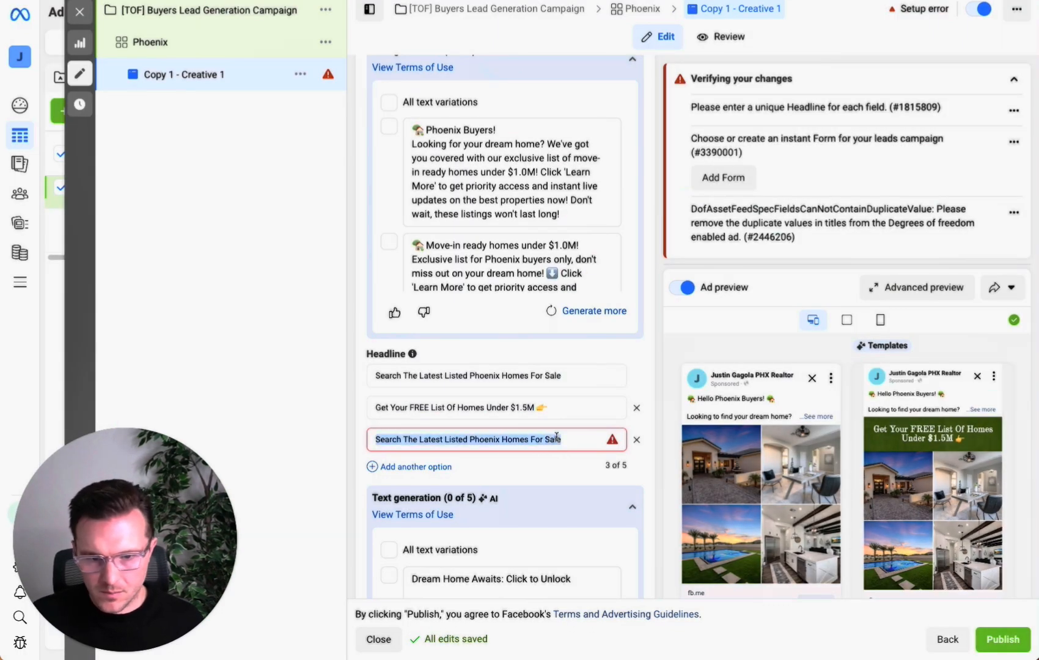
key("ctrl+v")
left_click_drag(545, 440, 496, 441)
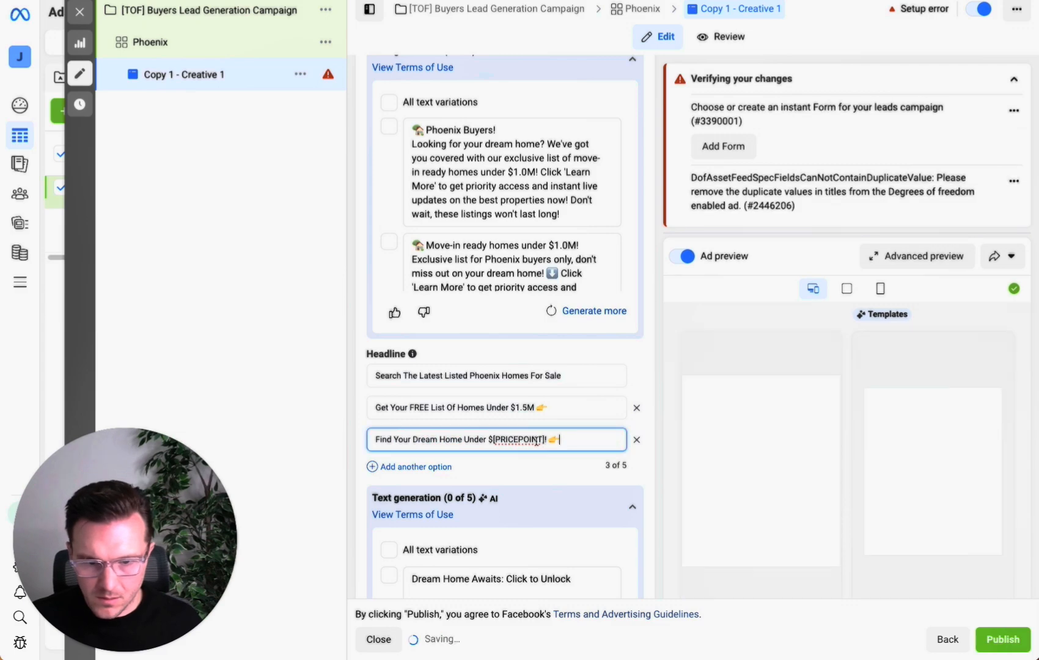
type("1")
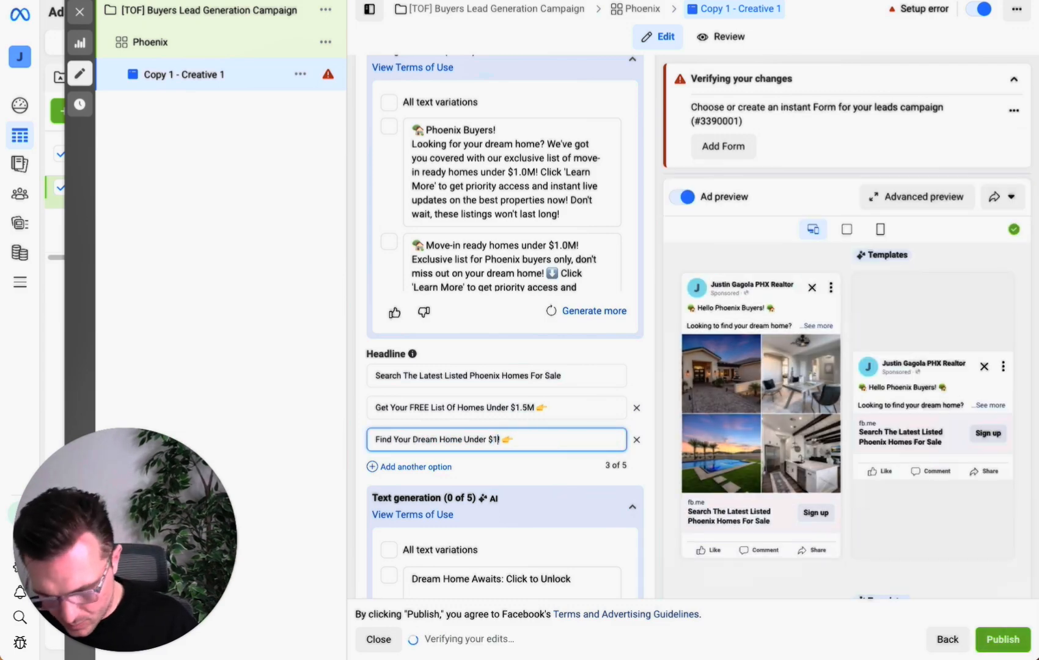
type(".5M")
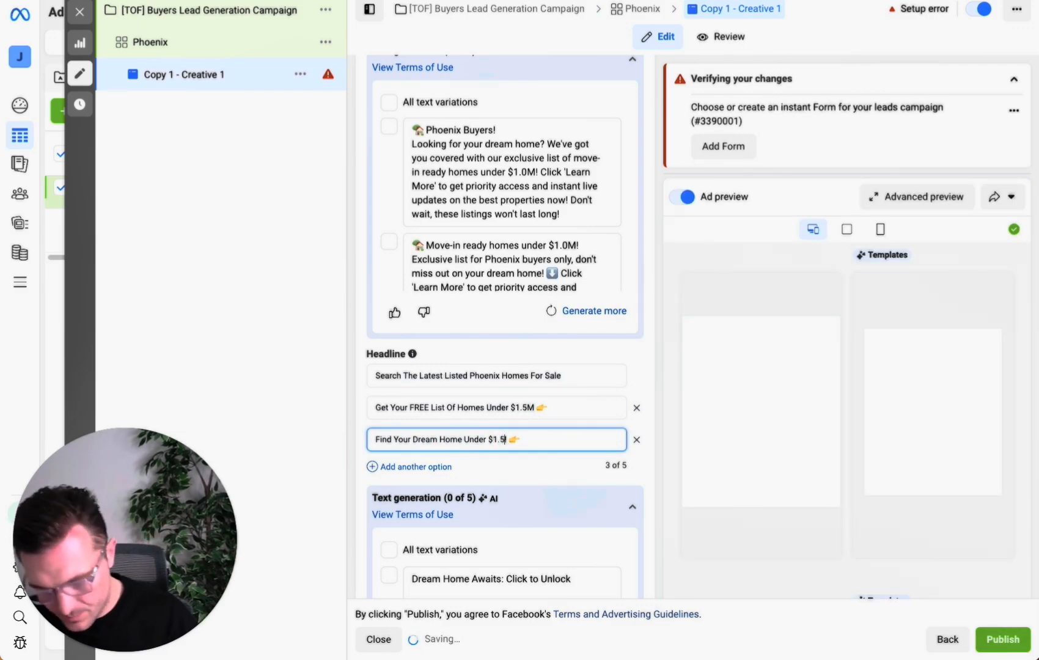
left_click(263, 358)
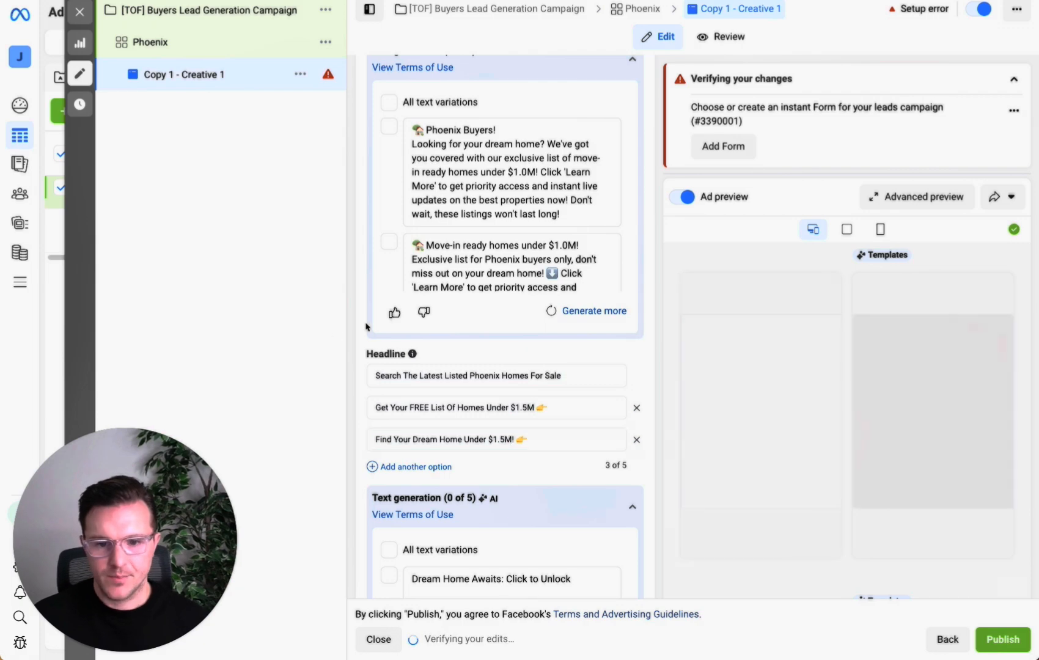
scroll(419, 322, "up", 1)
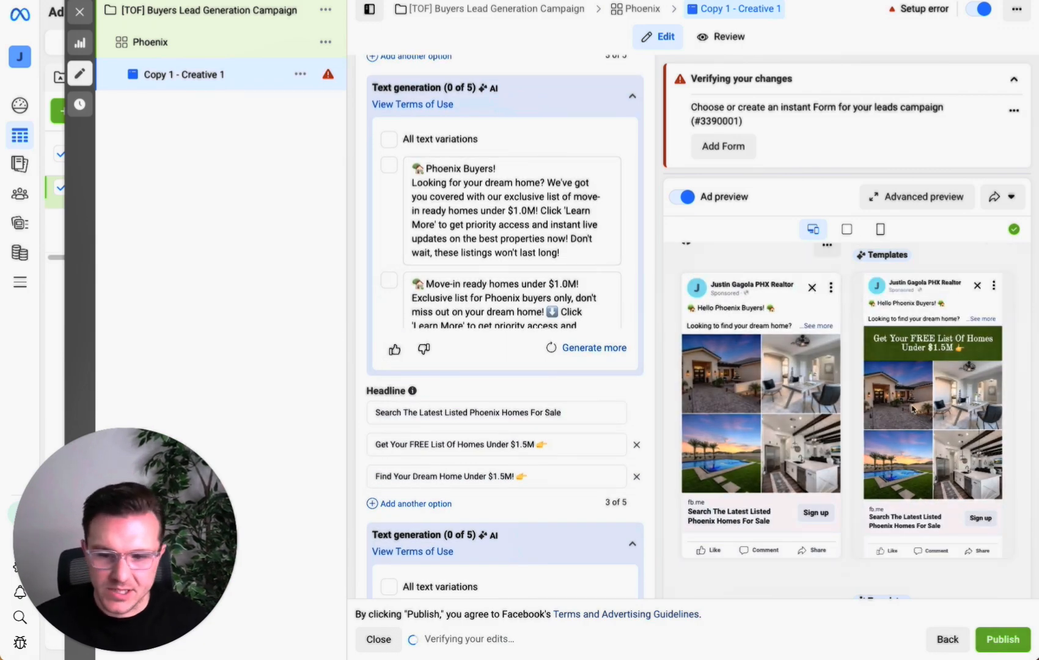
Collapse the Verifying your changes panel and scroll through the ad previews and text variations.
left_click(1013, 79)
scroll(929, 410, "down", 3)
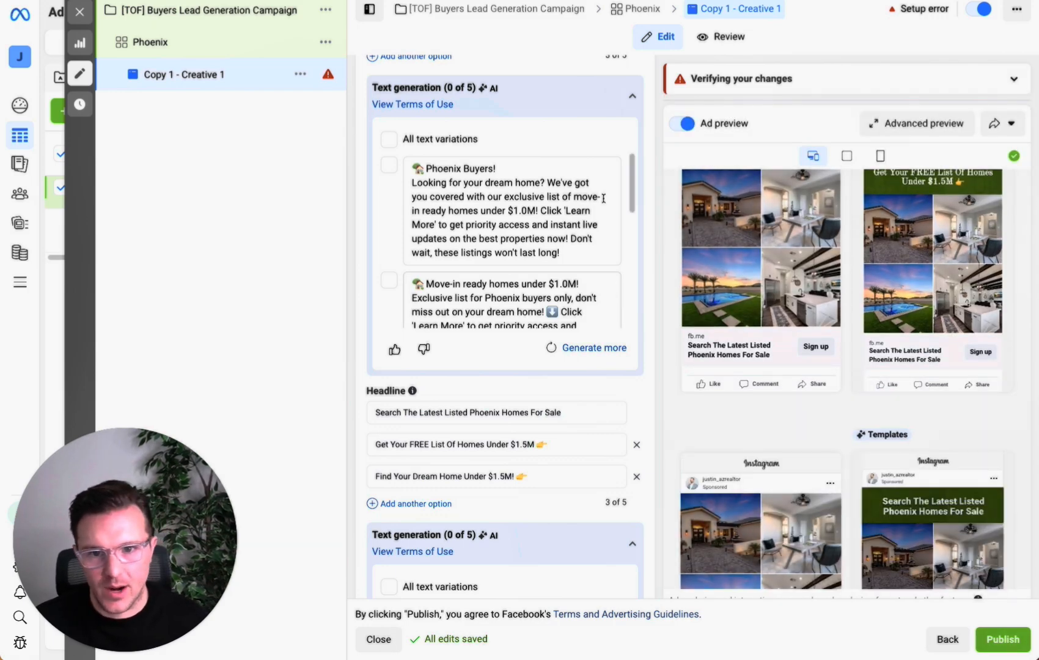
scroll(526, 238, "down", 3)
scroll(526, 238, "down", 5)
scroll(575, 172, "up", 5)
scroll(575, 172, "up", 1)
scroll(650, 140, "up", 4)
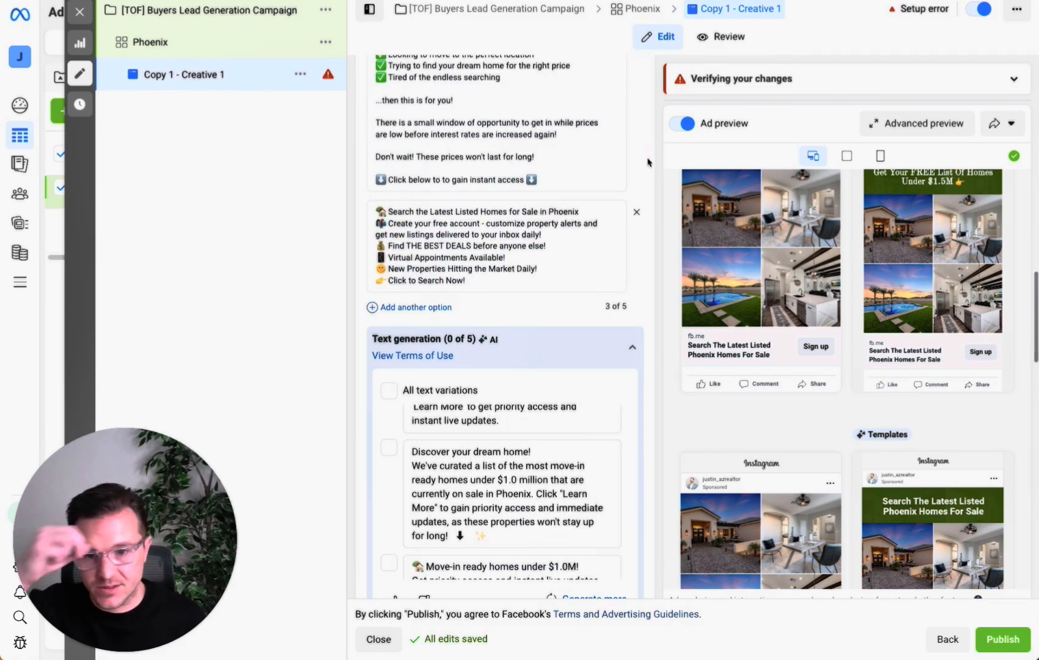
scroll(648, 183, "down", 3)
scroll(622, 209, "down", 3)
scroll(654, 278, "down", 6)
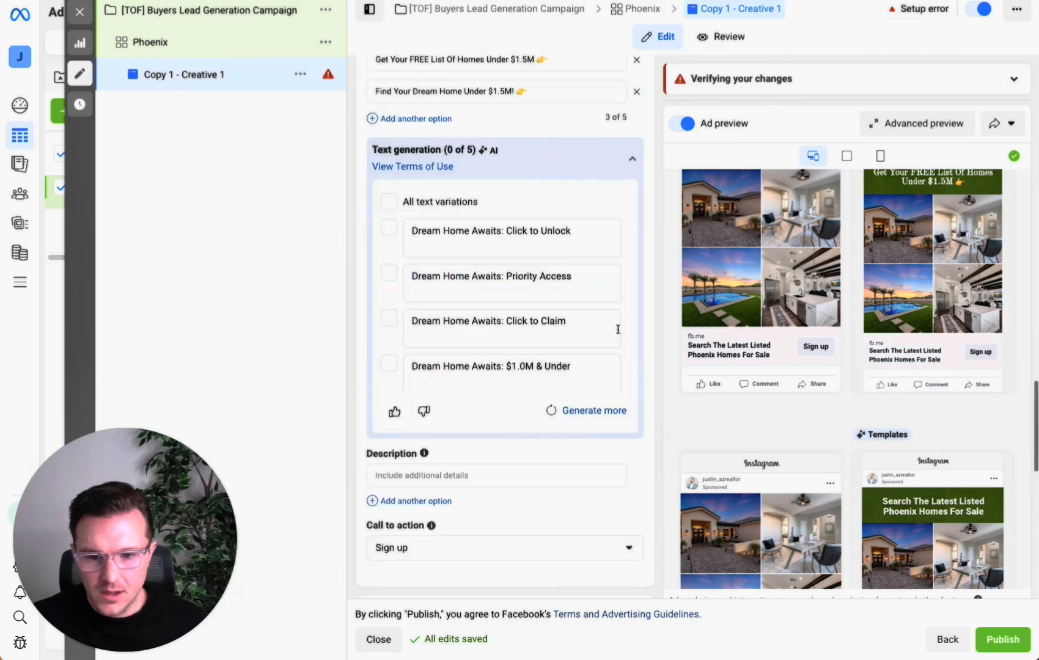
scroll(618, 330, "down", 1)
scroll(461, 270, "up", 1)
scroll(485, 269, "down", 1)
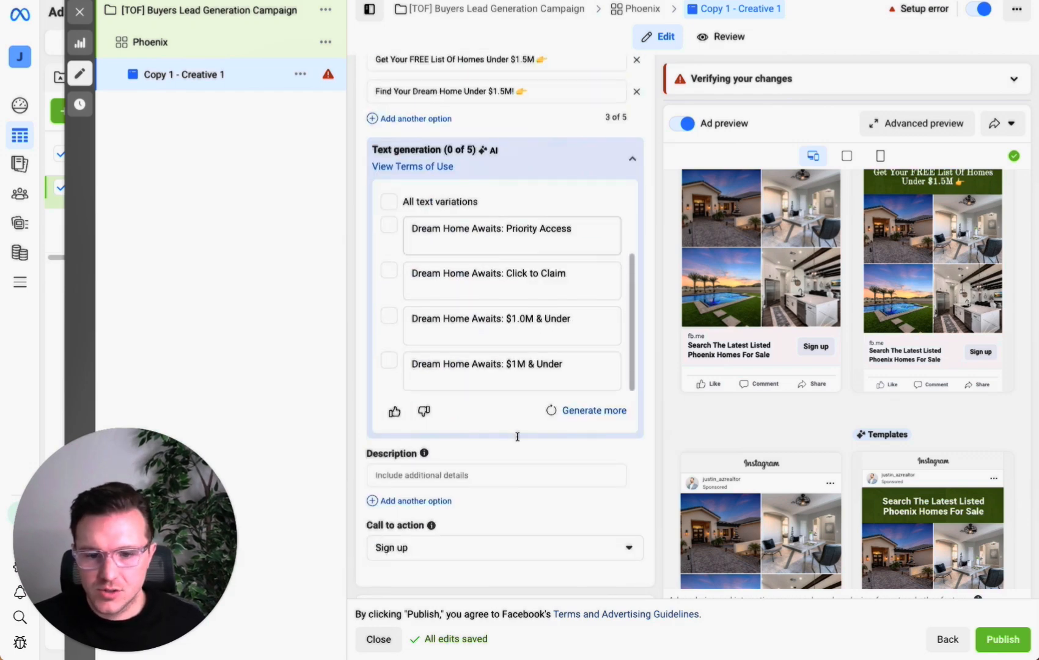
scroll(519, 452, "down", 2)
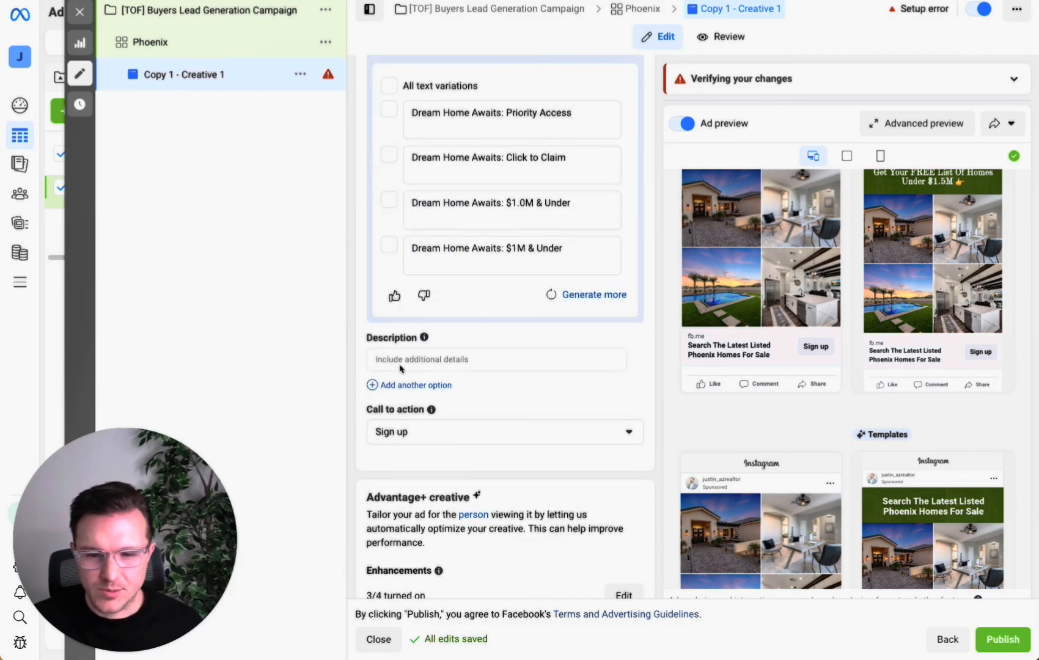
Change the call to action from Sign up to Learn more, leaving the description empty.
left_click(419, 361)
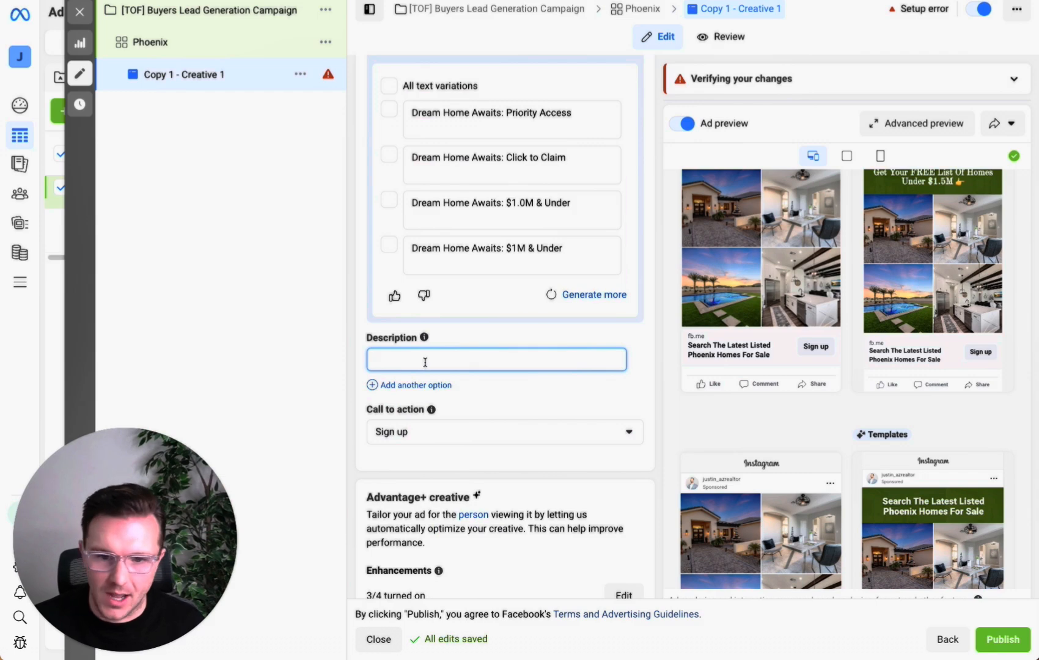
left_click(476, 432)
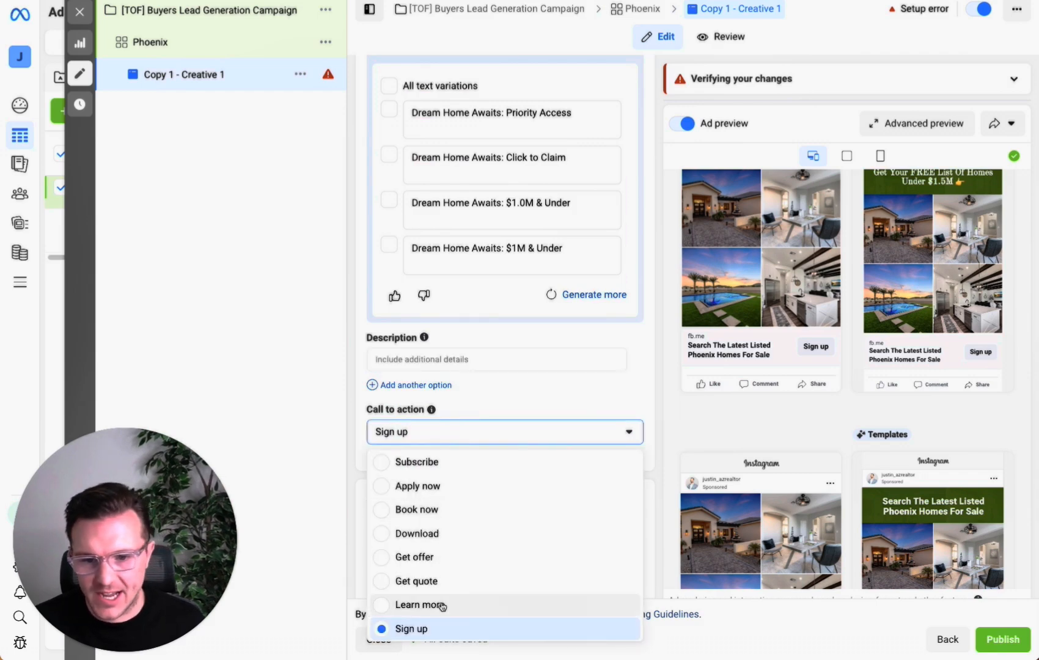
left_click(420, 604)
scroll(618, 366, "down", 5)
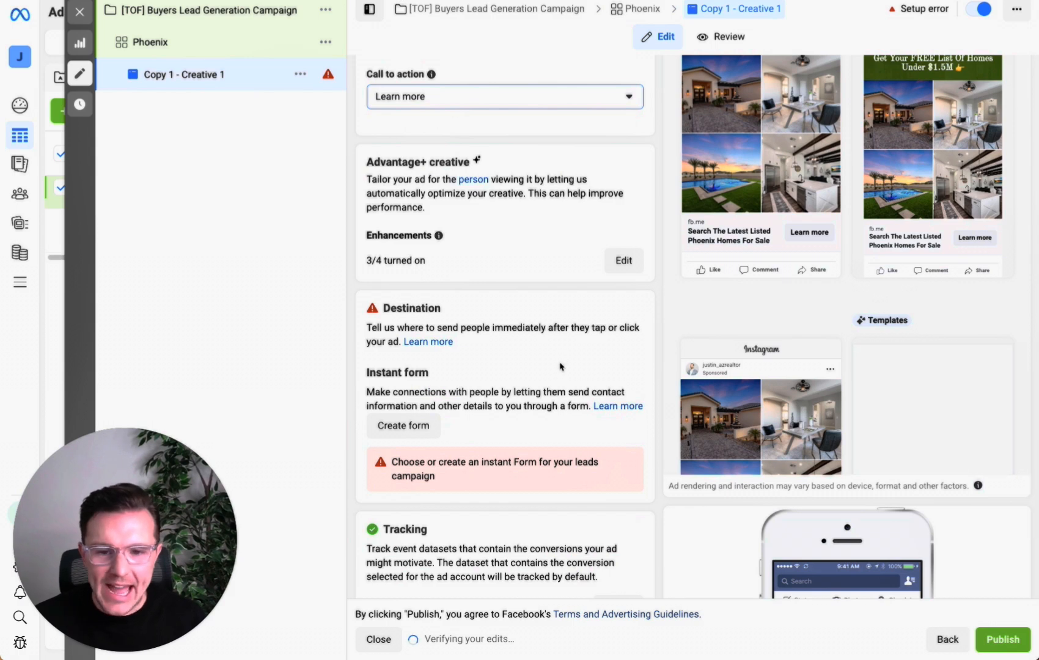
scroll(564, 370, "down", 3)
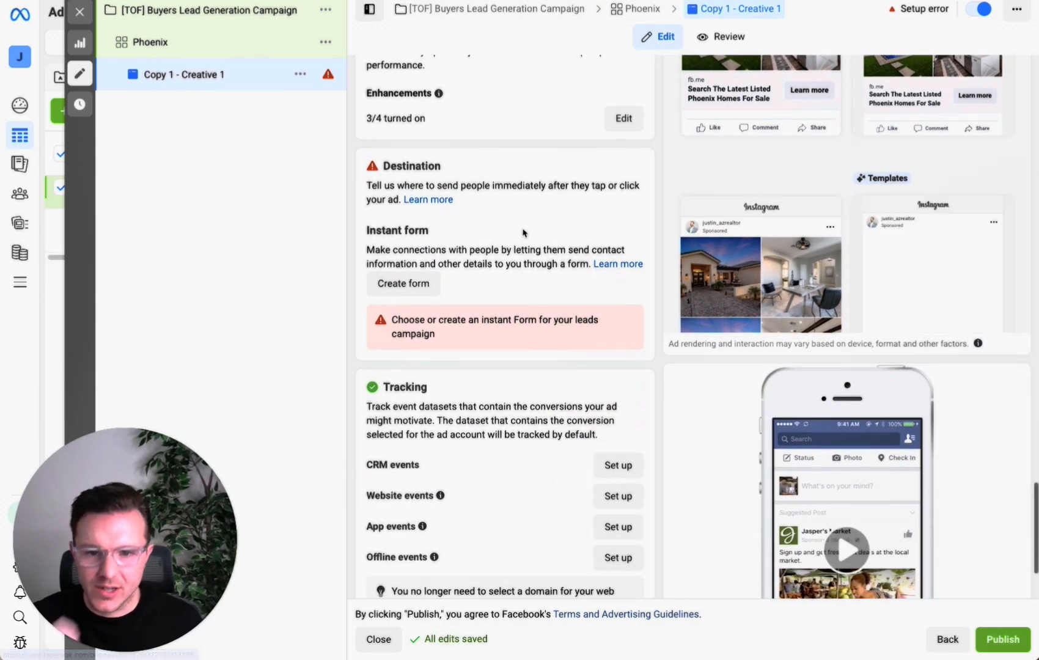
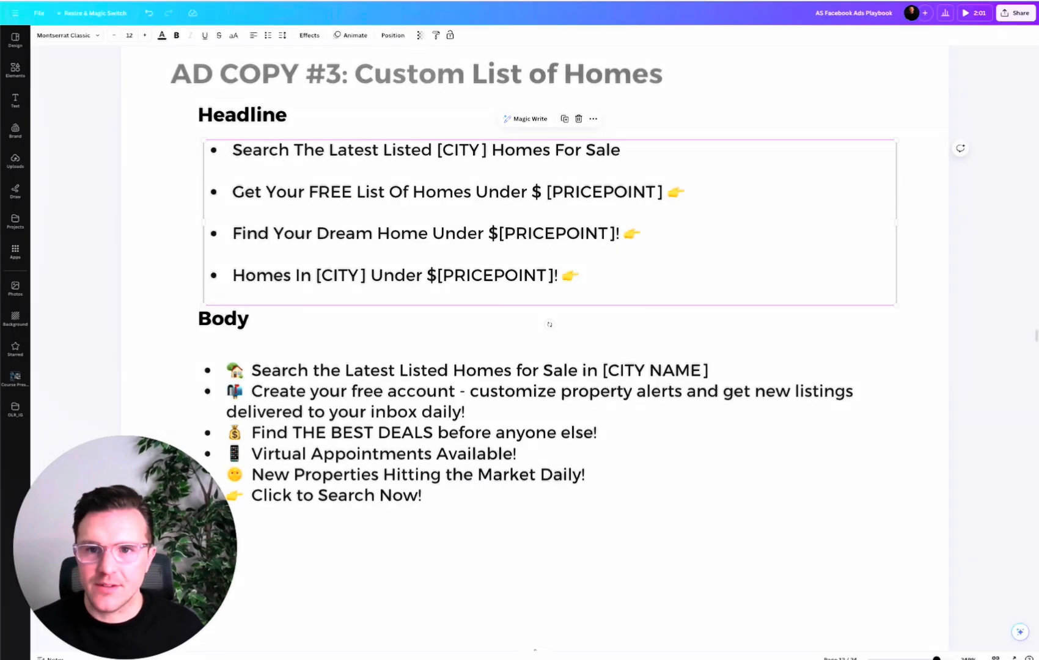
Scroll the Canva playbook to the Lead Form template page, then start a new instant form.
scroll(558, 370, "down", 15)
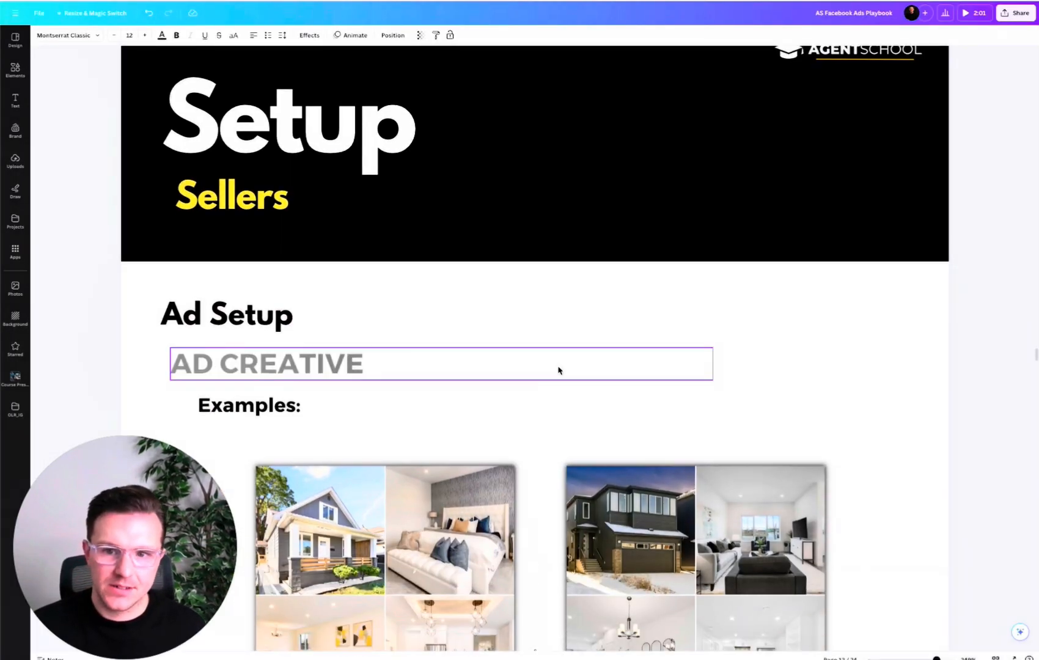
scroll(561, 367, "down", 10)
scroll(563, 364, "down", 3)
scroll(428, 232, "up", 3)
scroll(511, 242, "down", 2)
scroll(511, 242, "down", 5)
scroll(651, 304, "down", 3)
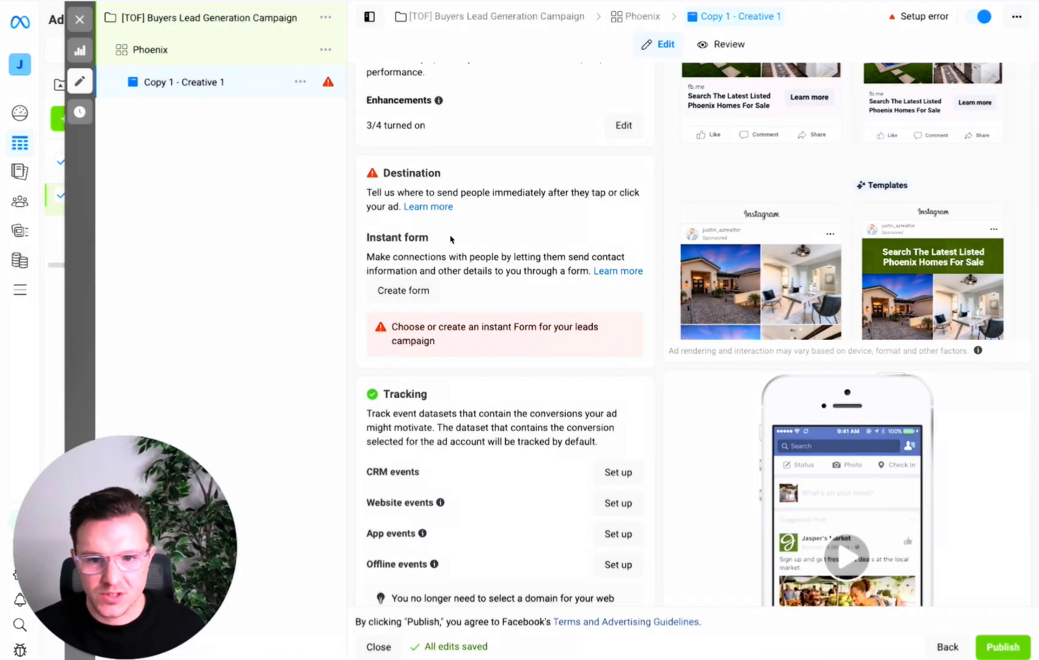
scroll(453, 236, "down", 2)
left_click(412, 196)
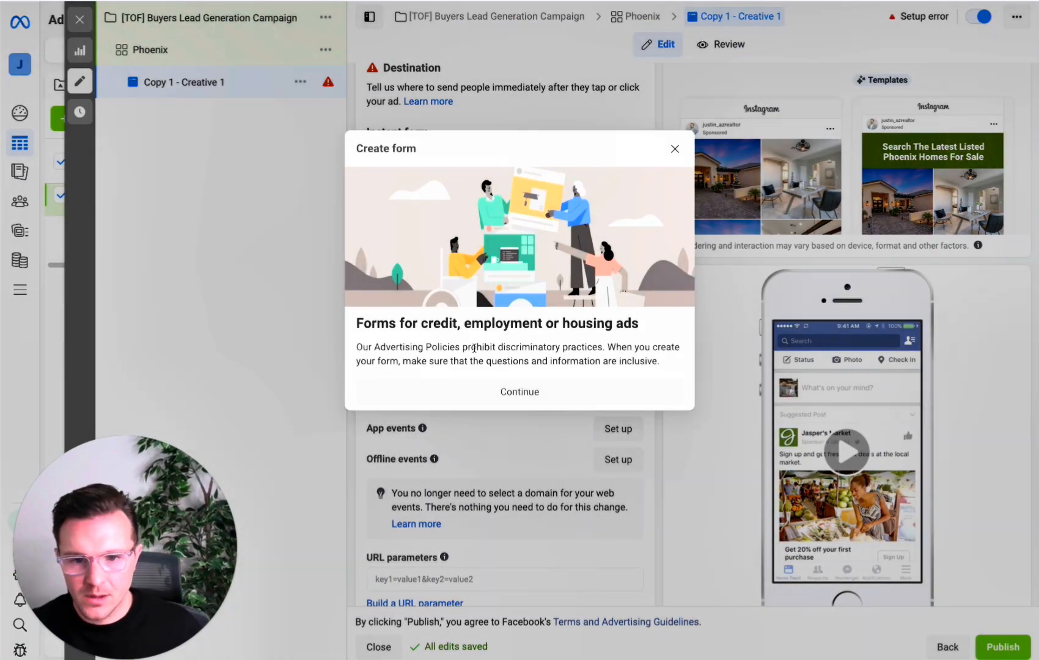
Get past the housing notice and name the form 'Buyers Lead Form [Phoenix]'.
left_click(501, 393)
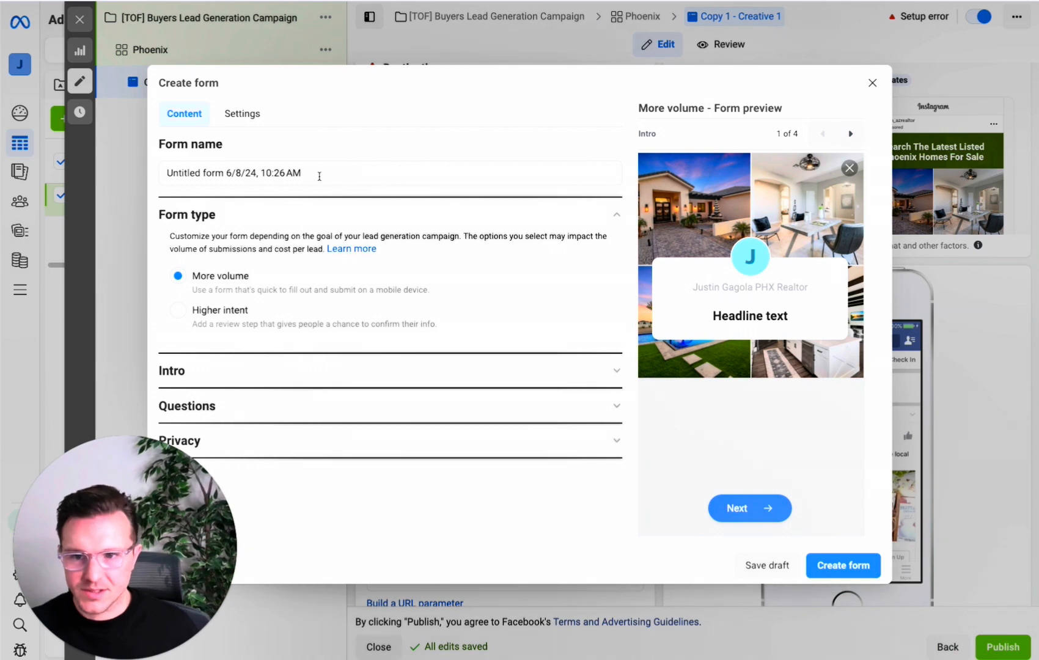
triple_click(319, 176)
type("Buyers L")
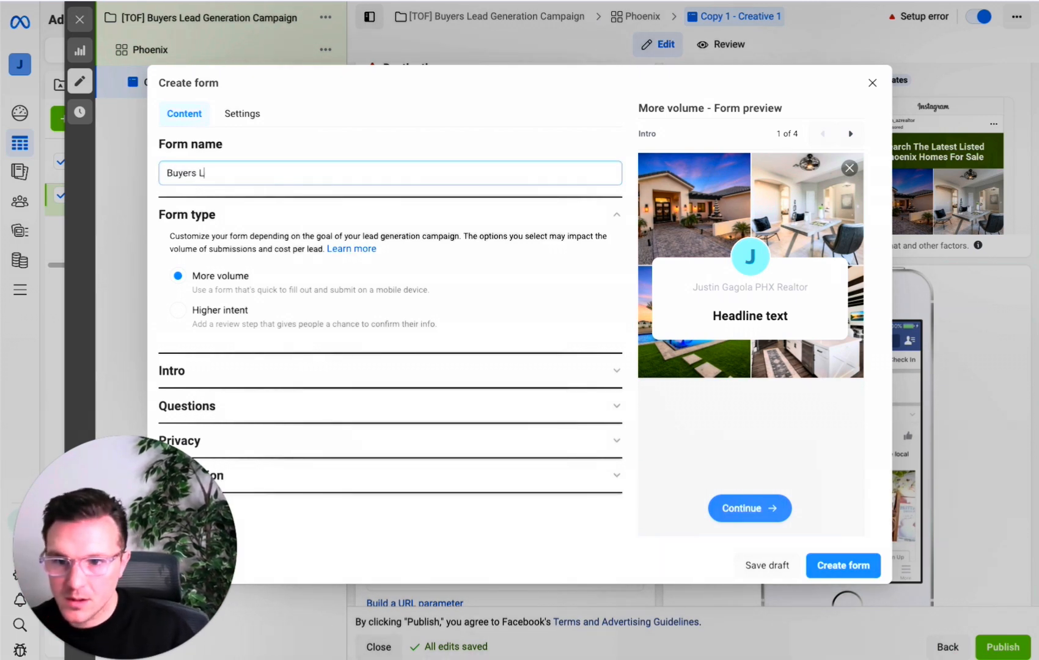
type("ead Form [Phoenix]")
left_click(406, 277)
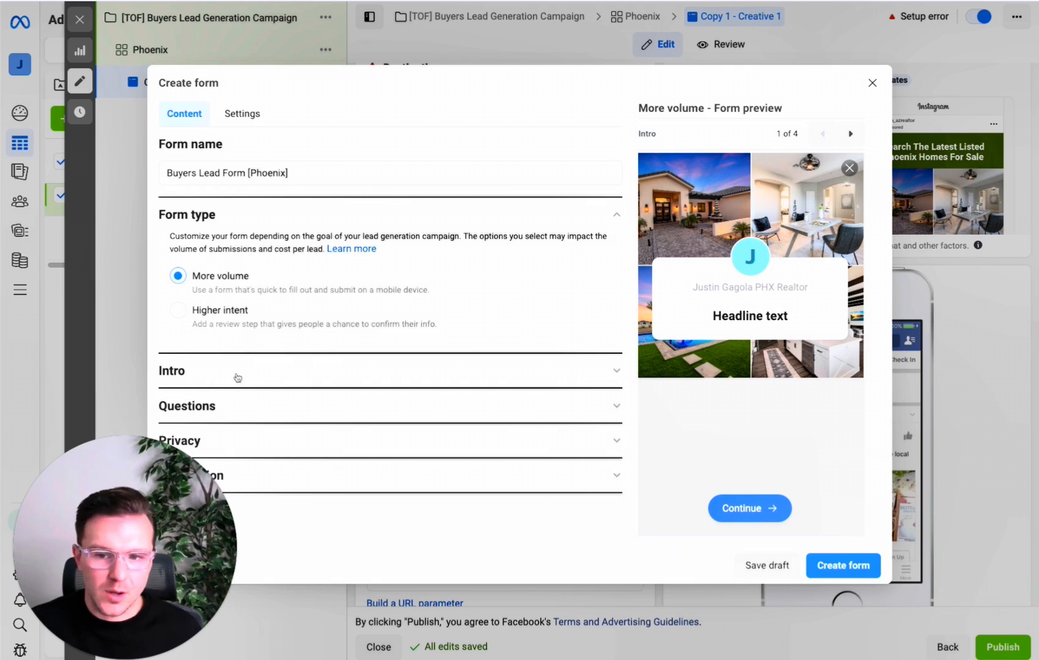
Expand the Intro section and select the Canva template's greeting headline to copy.
left_click(243, 377)
scroll(397, 371, "down", 5)
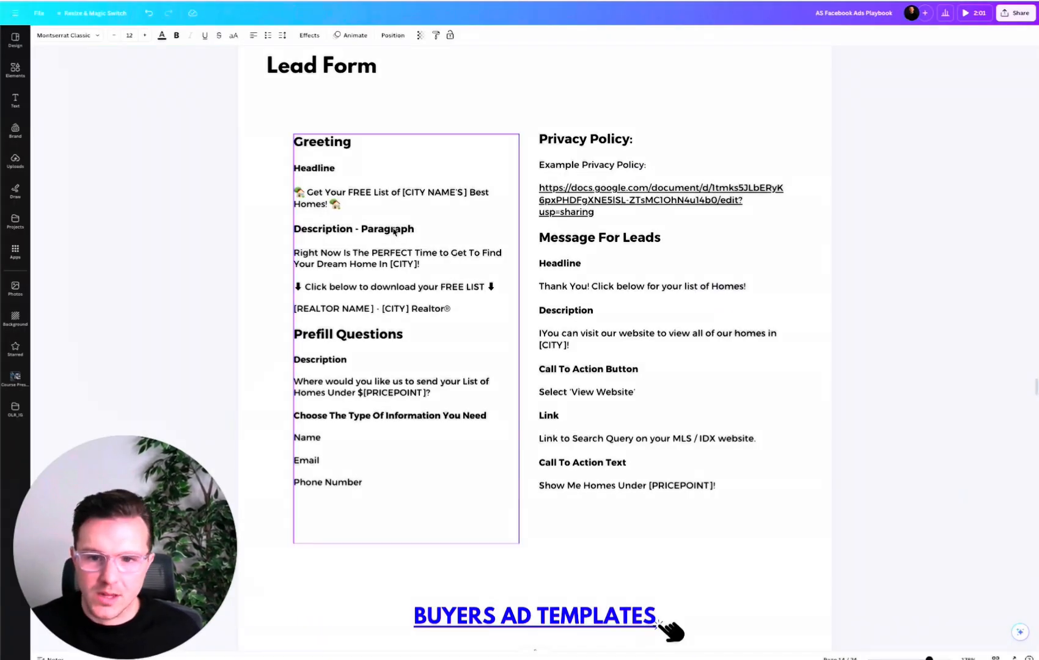
left_click(391, 225)
left_click_drag(340, 205, 298, 194)
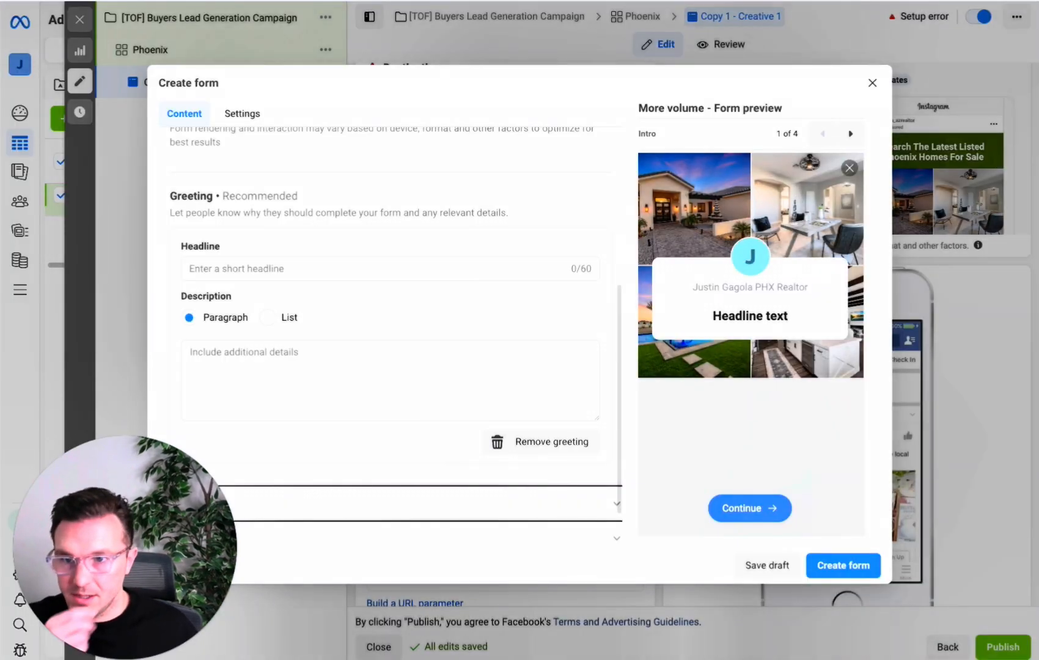
Paste the template headline and replace [CITY NAME'S] with Phoenix.
left_click(313, 271)
type("🏡 Get Your FREE List of [CITY NAME’S] Best Homes! 🏡")
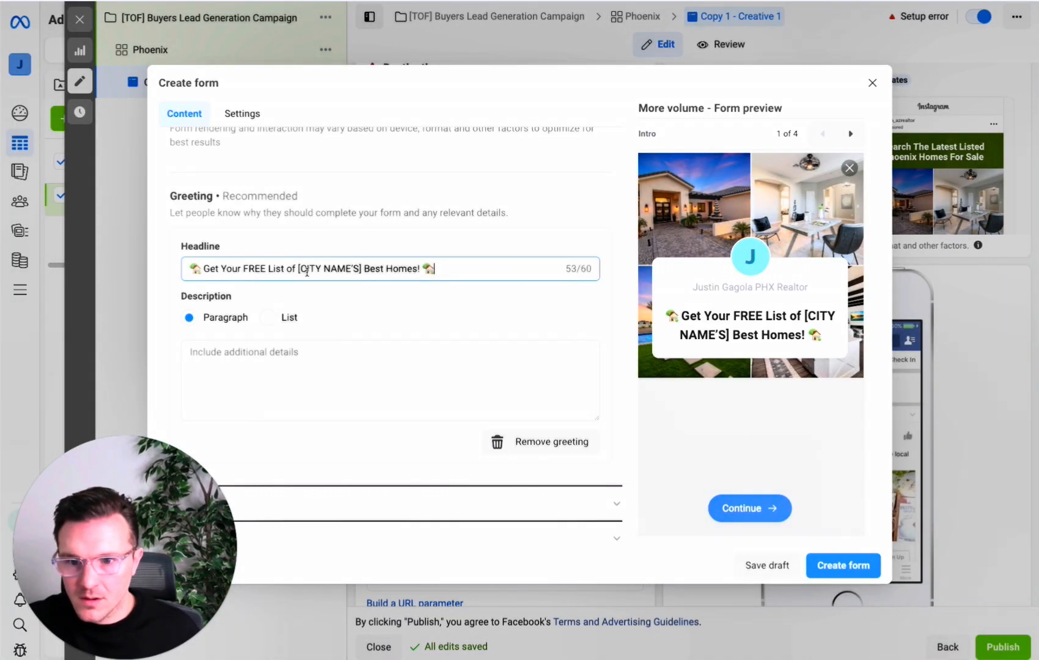
left_click_drag(303, 270, 296, 269)
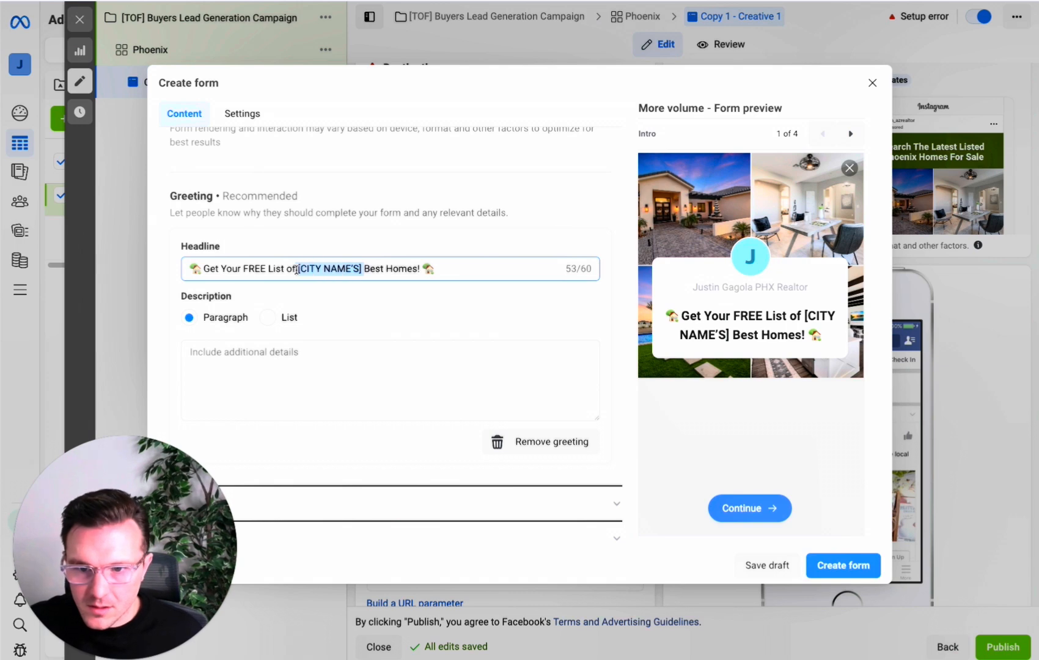
type("phon")
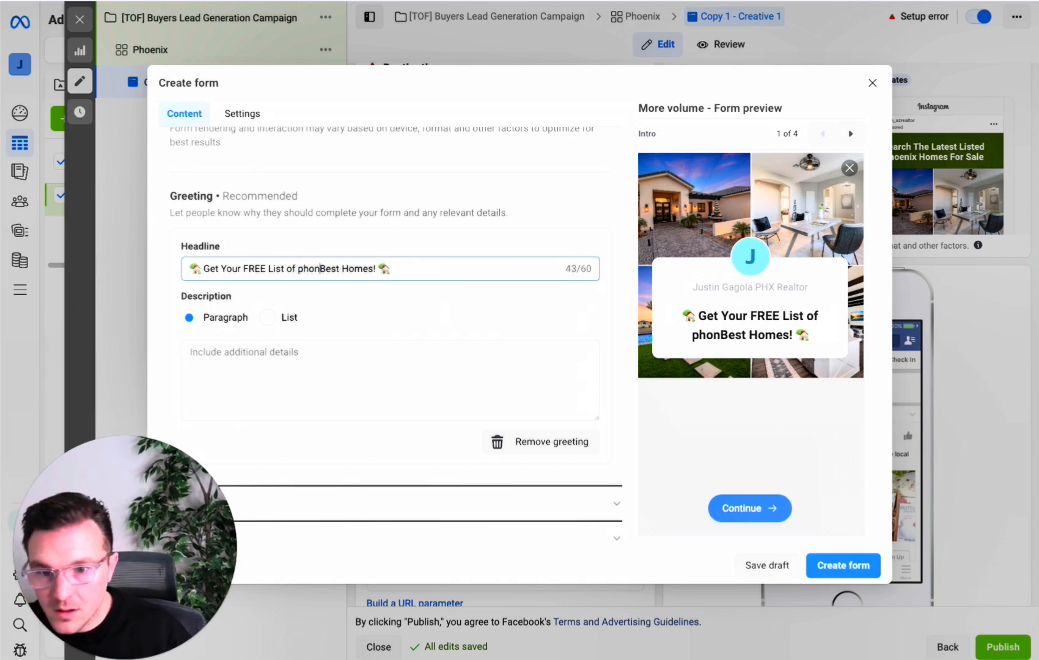
key("BackSpace")
key("BackSpace")
key("BackSpace")
key("BackSpace")
type("Phoenix")
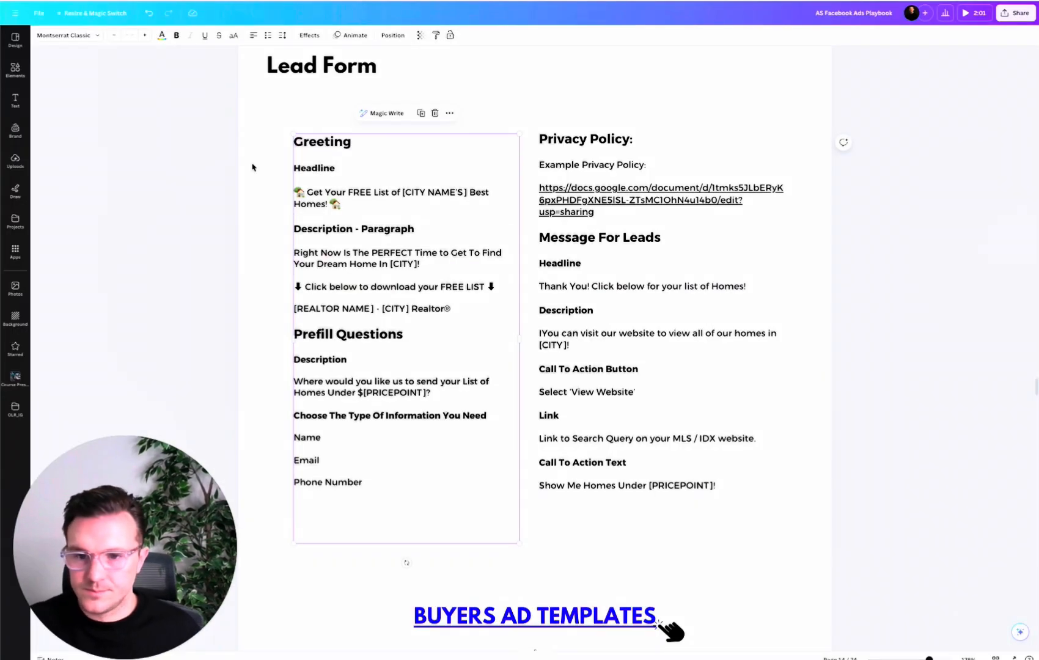
Copy the template description into the greeting description, replacing [CITY] with Phoenix.
left_click(476, 308)
left_click_drag(476, 308, 296, 252)
key("ctrl+c")
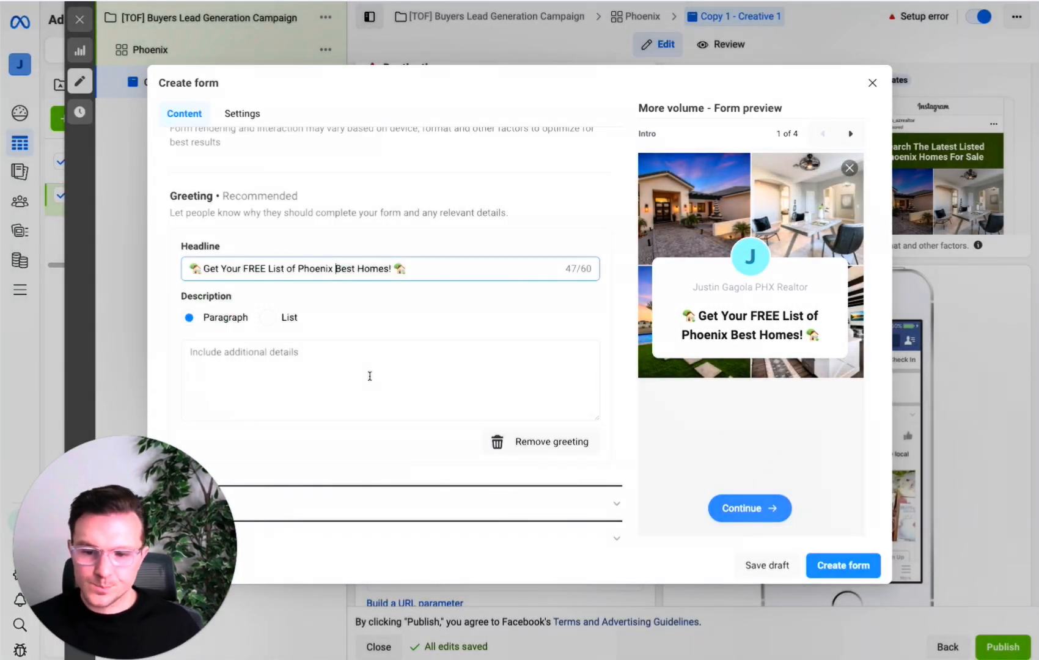
left_click(343, 373)
key("ctrl+v")
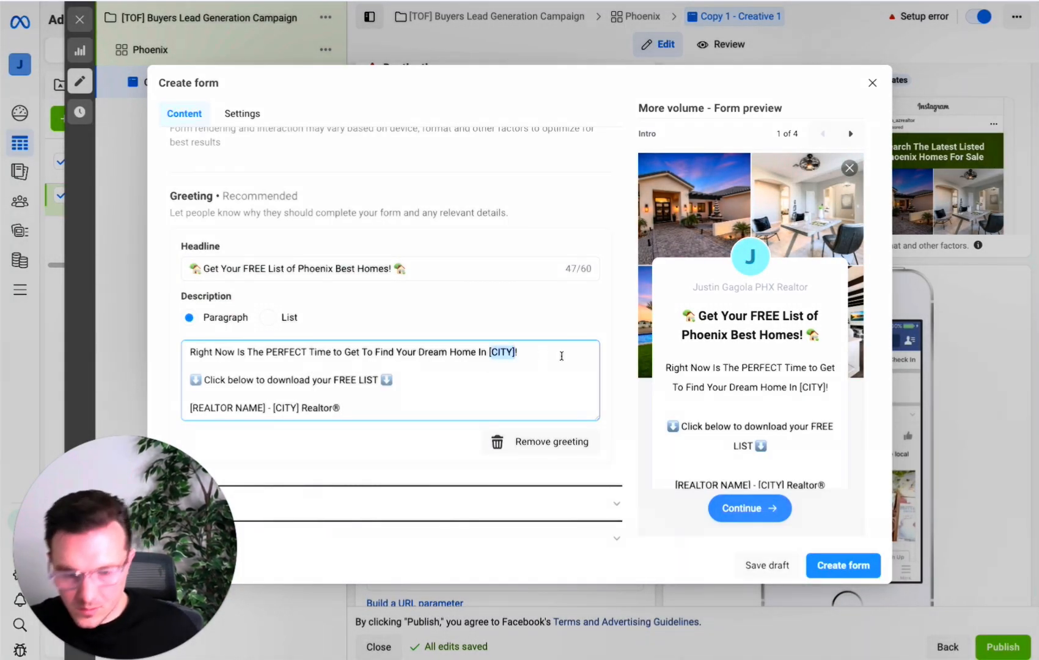
key("BackSpace")
type("Phoenix")
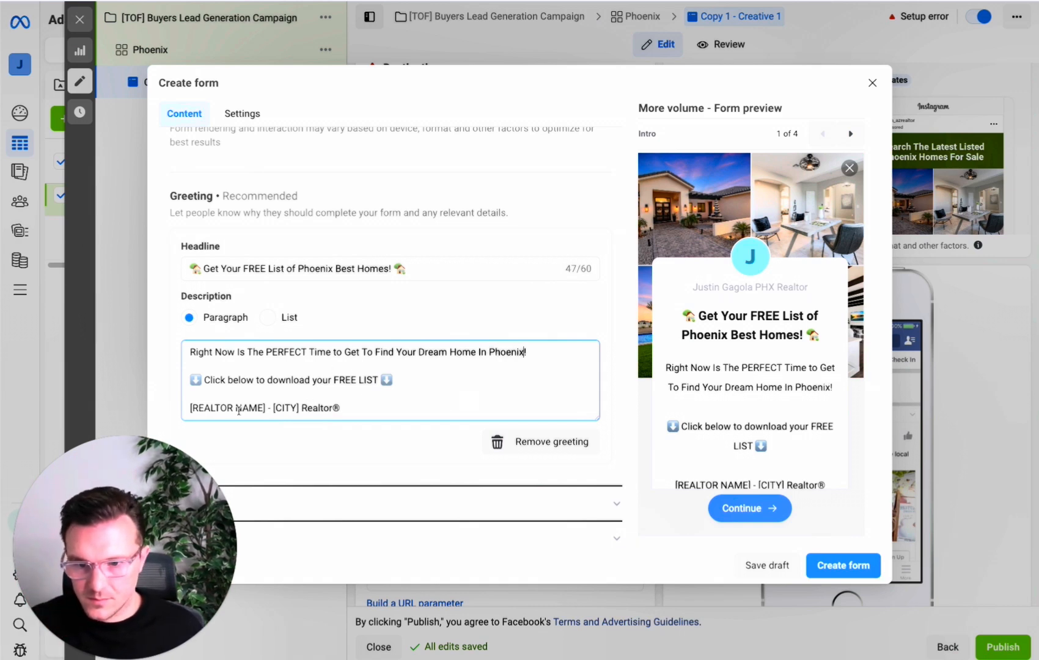
Replace [REALTOR NAME] with the agent's name plus '- Realtor', and add Phoenix to the sign-off.
left_click_drag(268, 407, 189, 406)
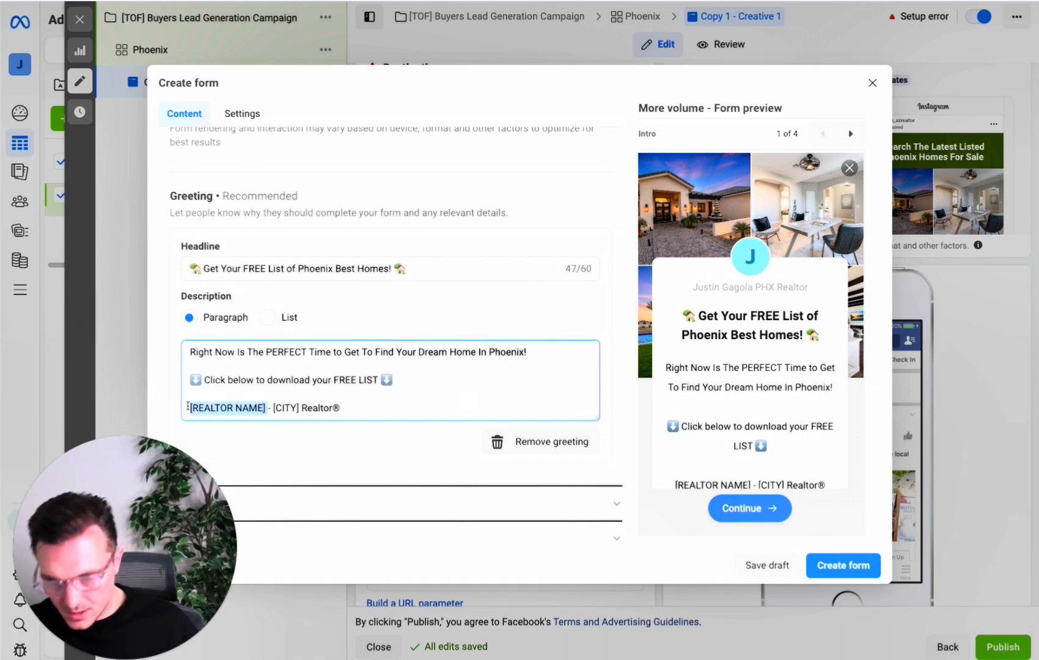
type("Justin Gagona")
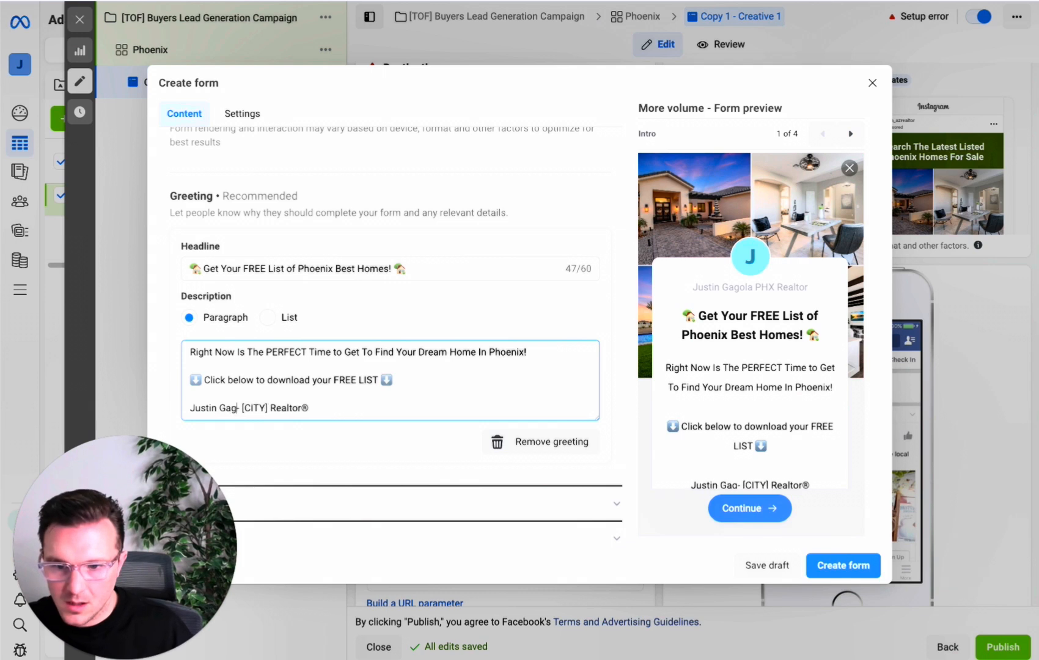
key("BackSpace")
key("BackSpace")
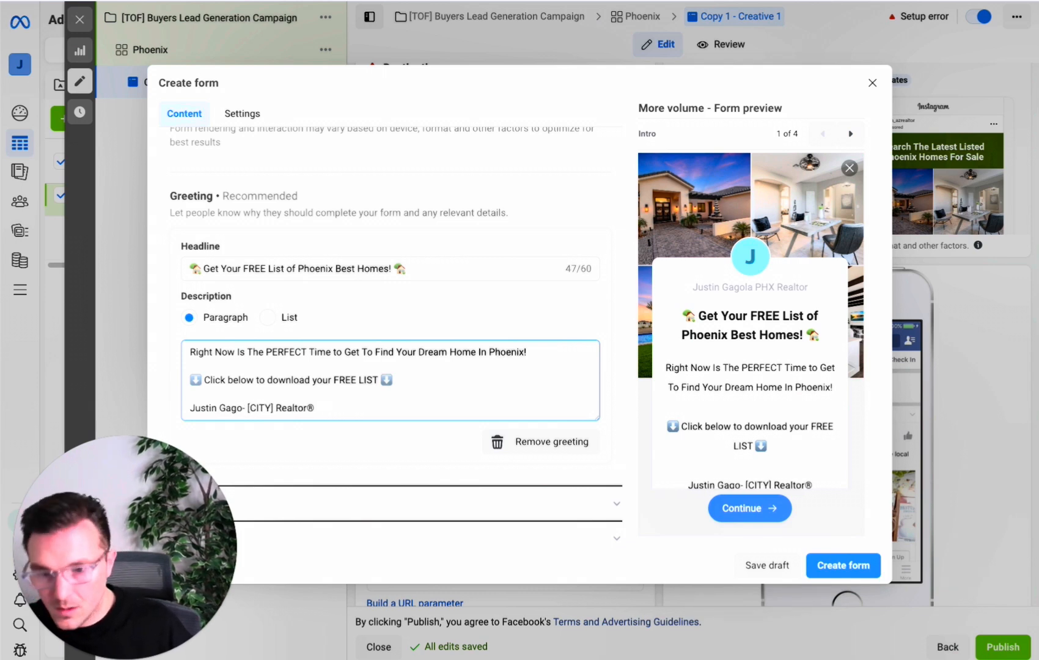
type("la - ")
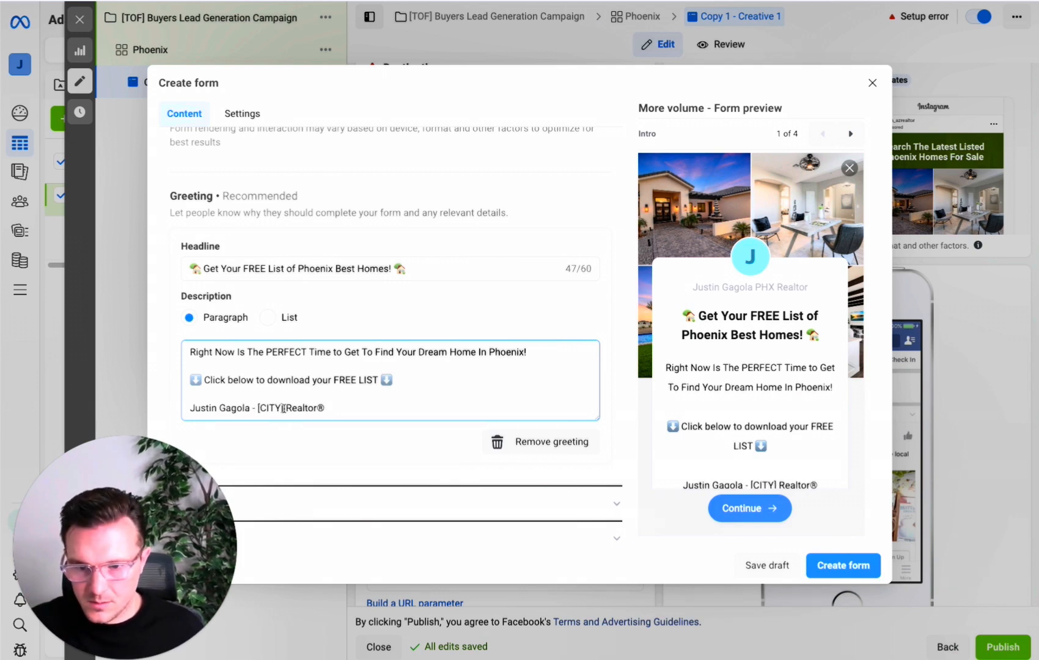
type("Realtor")
key("BackSpace")
key("BackSpace")
key("BackSpace")
key("BackSpace")
key("BackSpace")
key("BackSpace")
key("BackSpace")
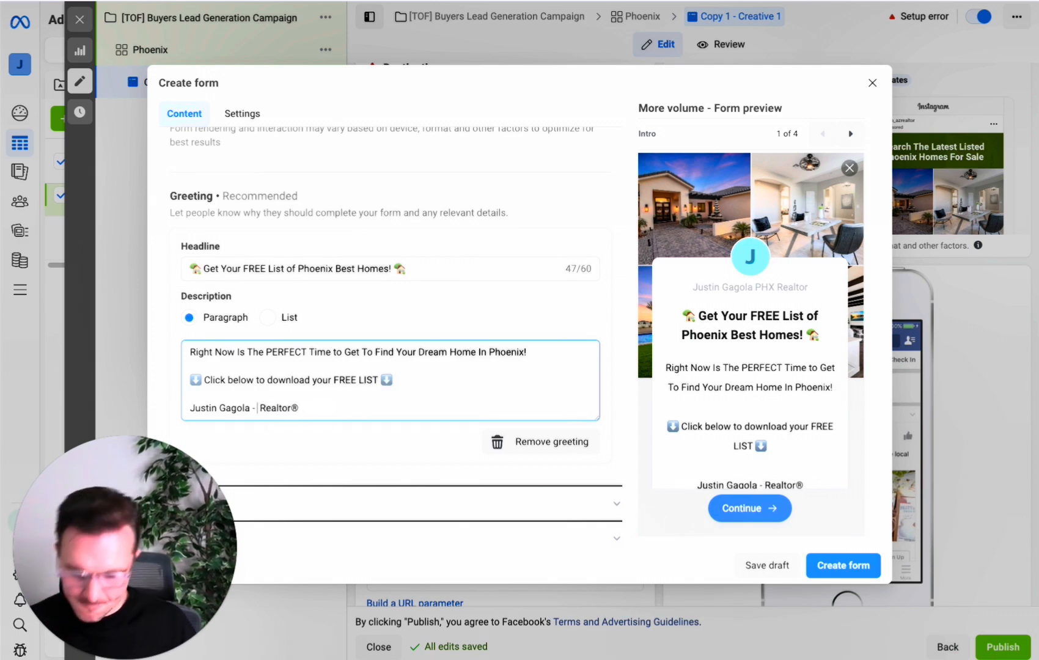
type("Phoenix")
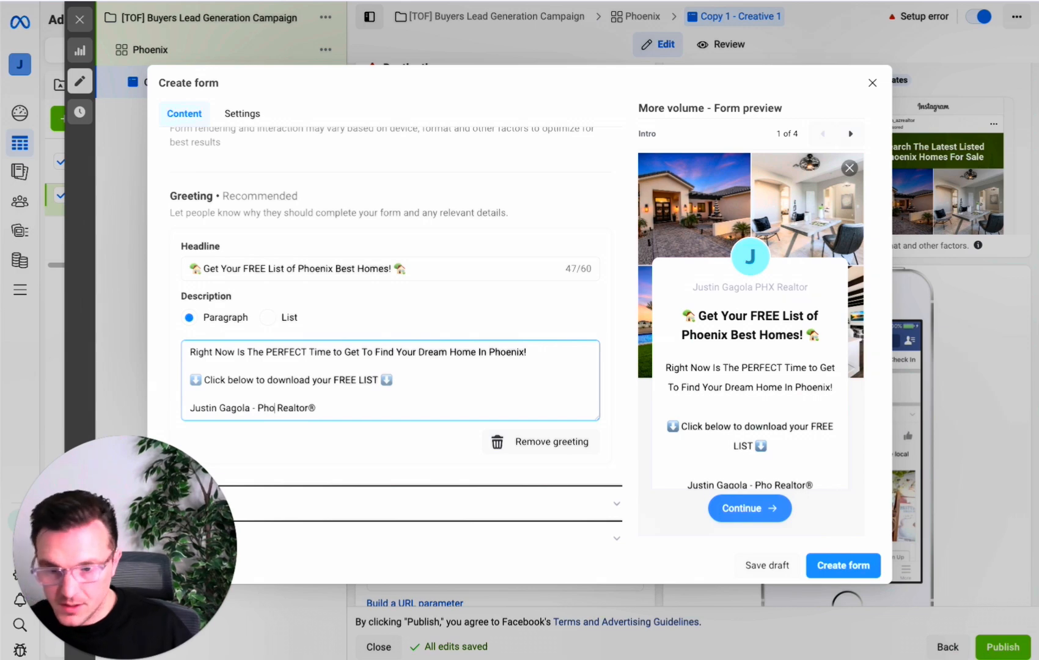
scroll(410, 459, "down", 1)
Open the Questions section, add a multiple choice question, then remove it again.
left_click(414, 455)
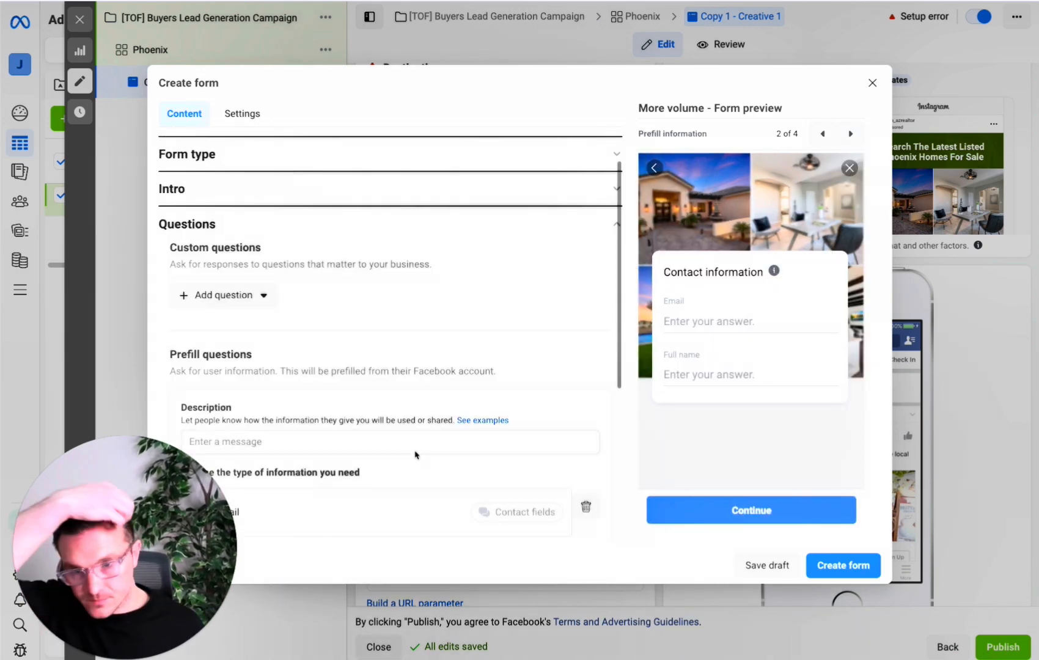
scroll(330, 249, "down", 3)
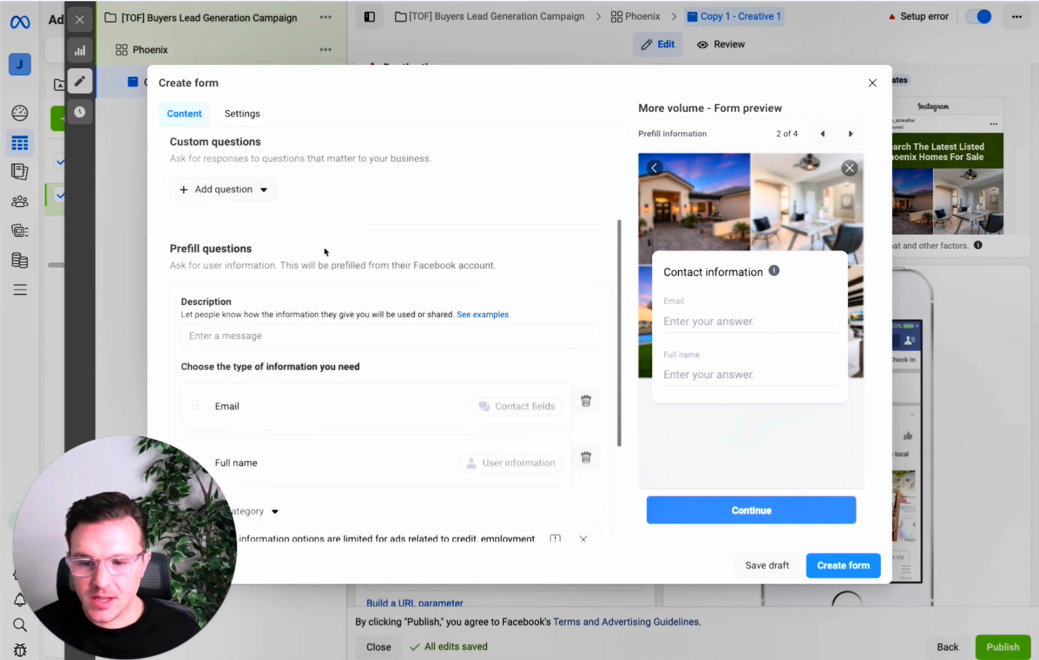
scroll(326, 252, "up", 1)
left_click(232, 208)
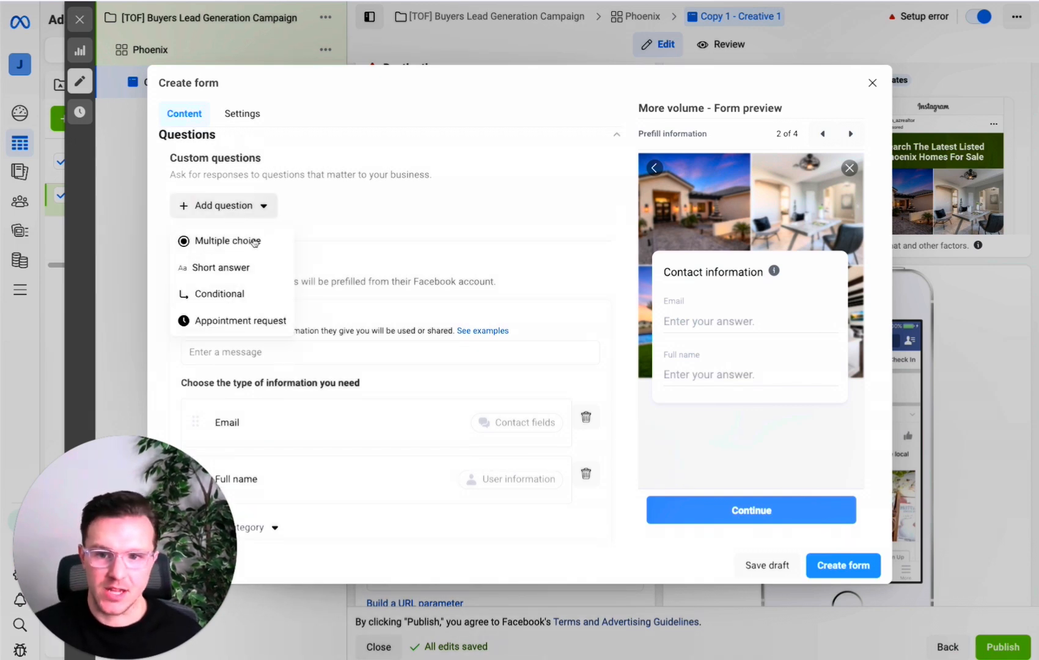
left_click(253, 240)
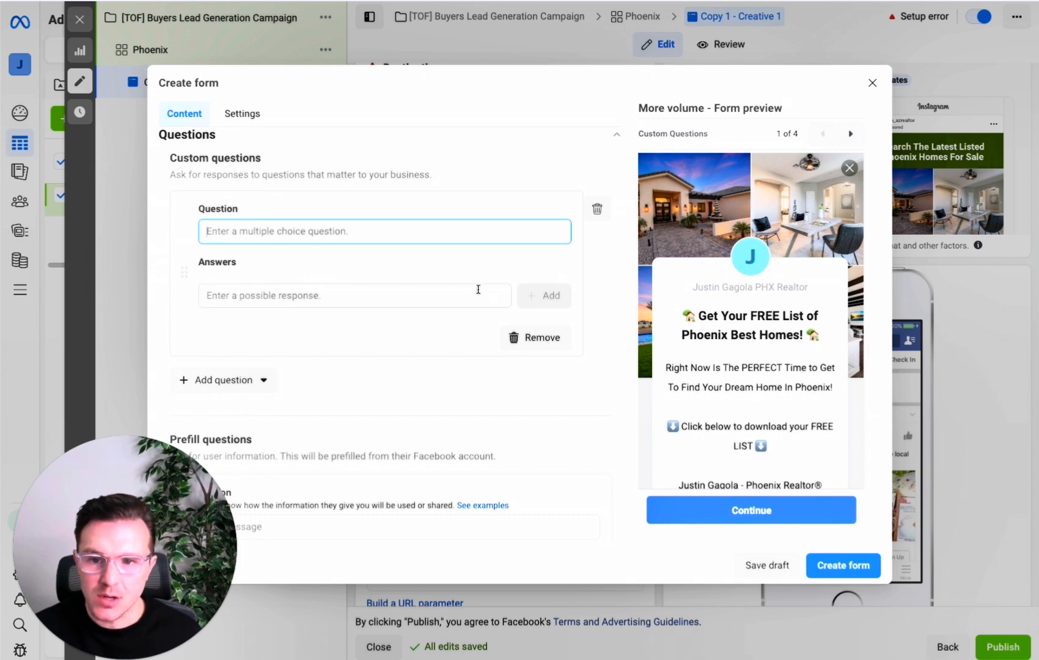
scroll(501, 306, "up", 2)
left_click(540, 369)
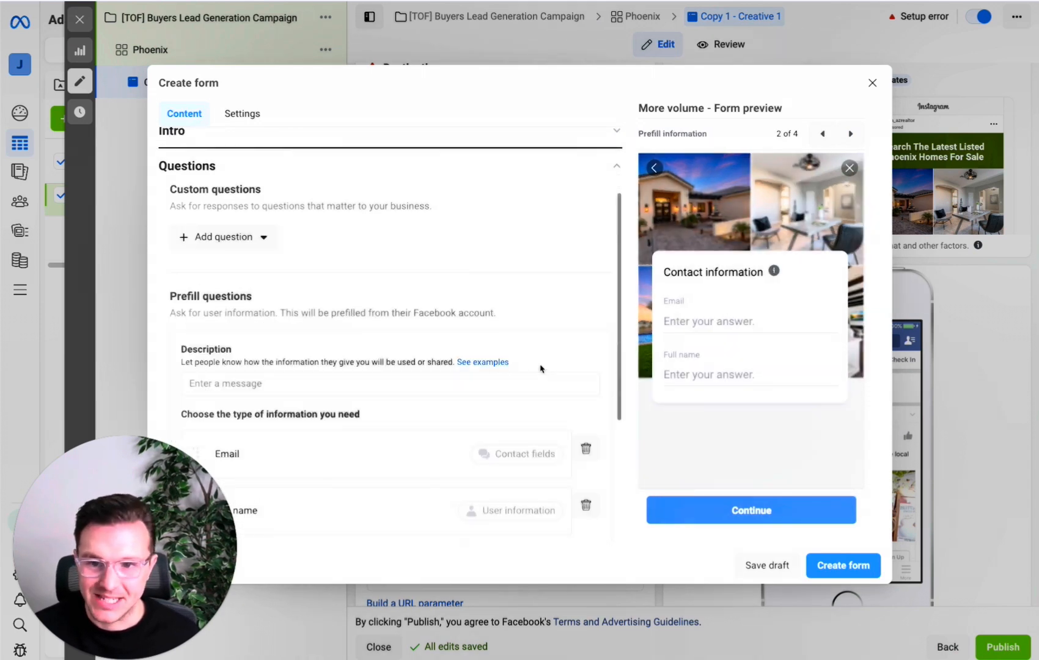
left_click(251, 237)
scroll(220, 318, "down", 1)
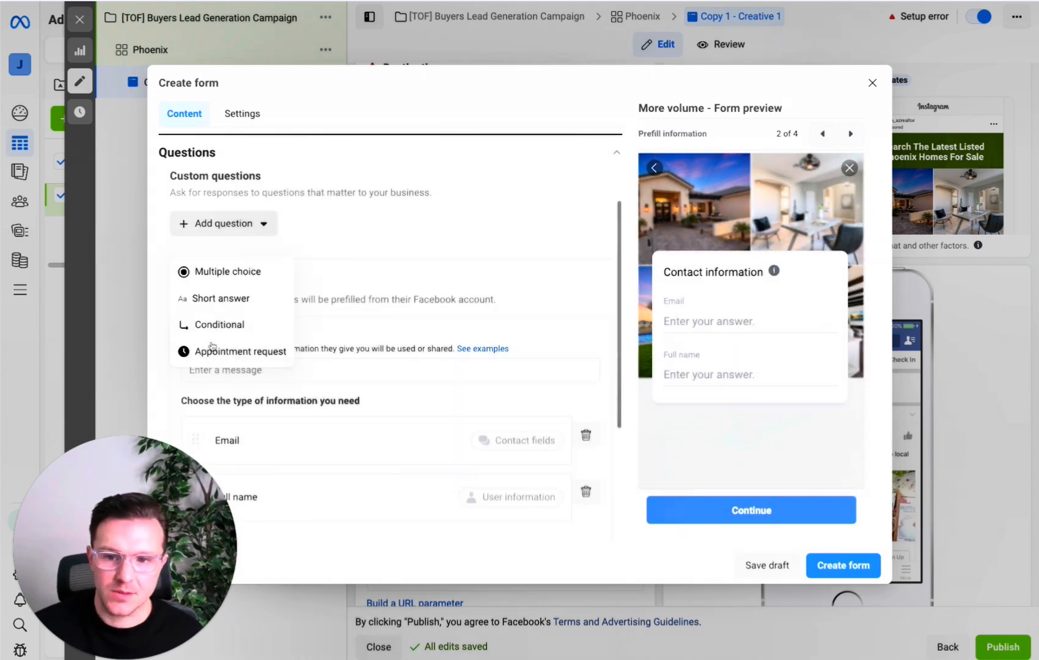
left_click(214, 226)
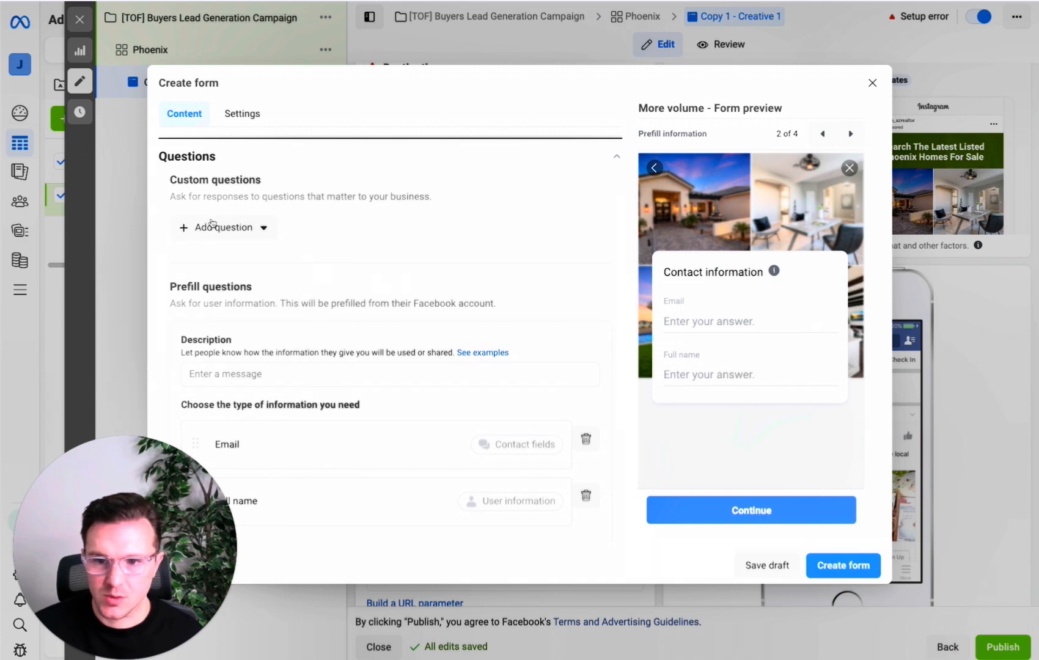
scroll(460, 330, "down", 2)
Add Phone number as a prefill question and move it above Email.
left_click(274, 431)
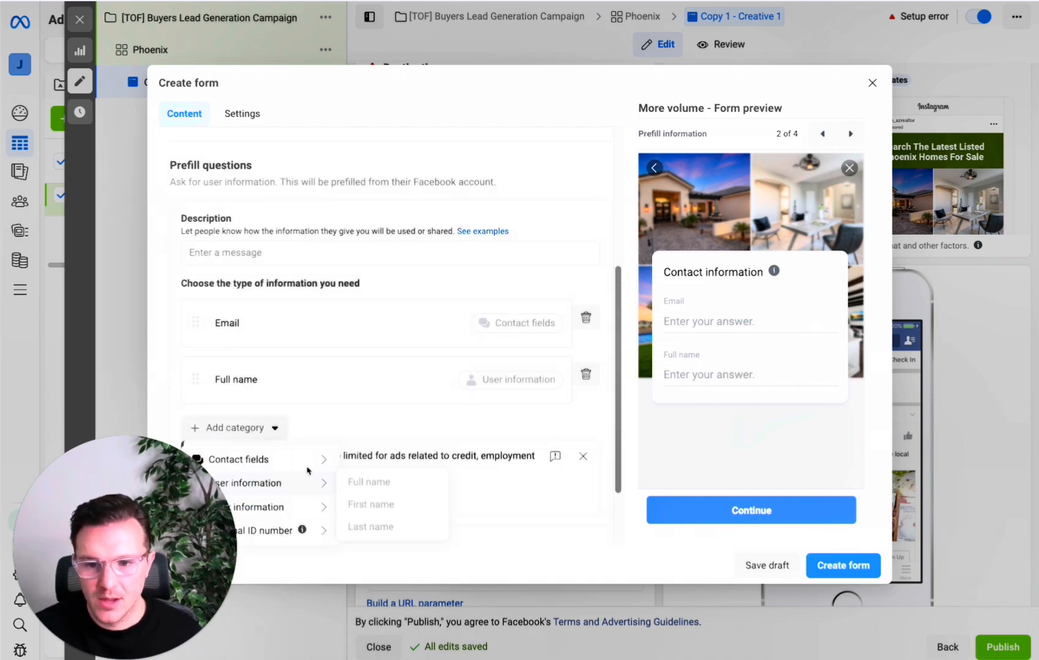
mouse_move(313, 467)
left_click(379, 480)
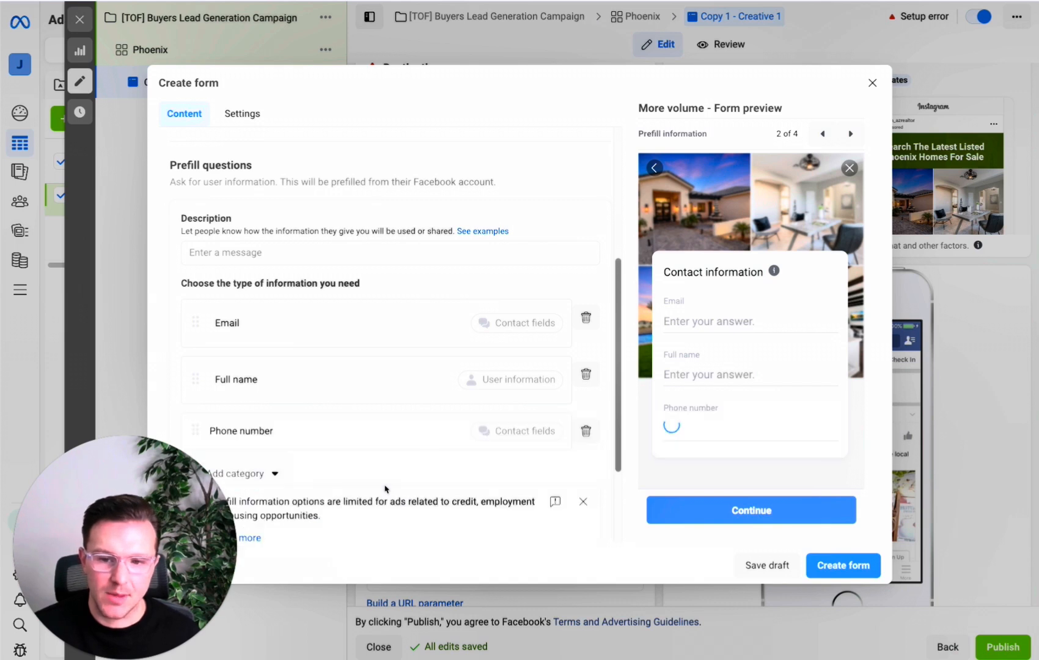
scroll(192, 313, "down", 1)
left_click_drag(195, 339, 203, 261)
left_click_drag(196, 388, 196, 328)
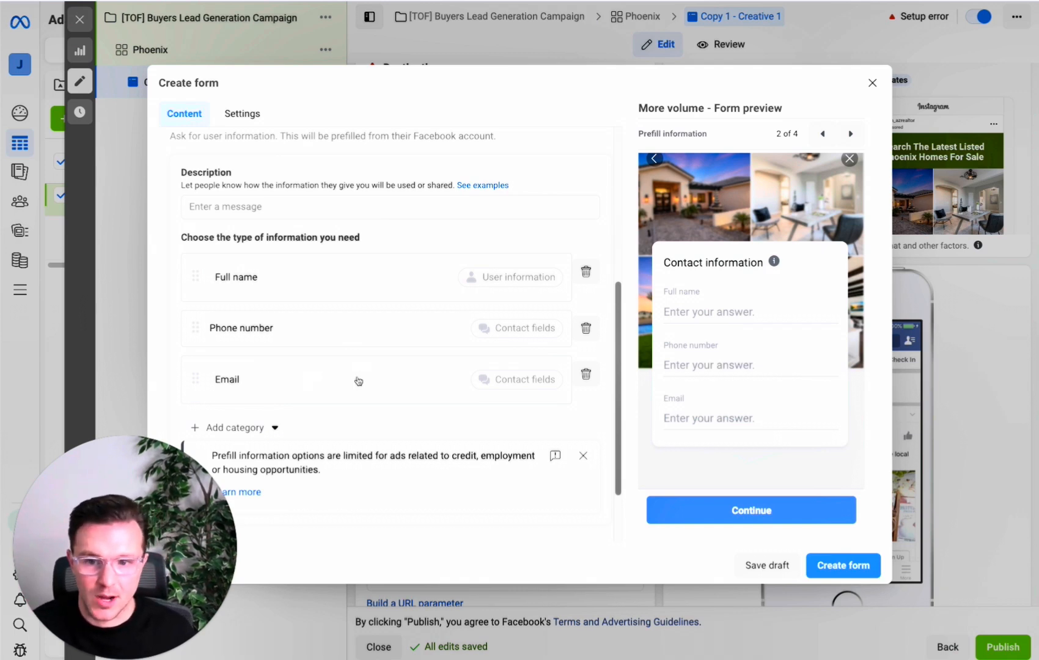
Check the extra prefill categories list and scroll down to the Privacy section.
scroll(317, 348, "down", 1)
scroll(255, 306, "up", 2)
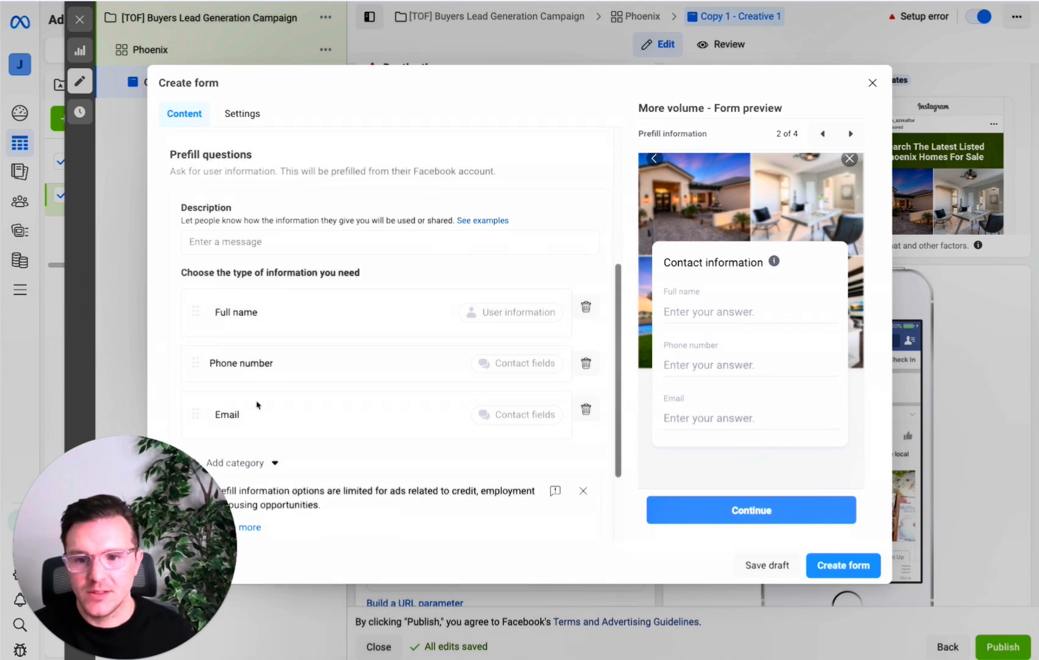
left_click(256, 463)
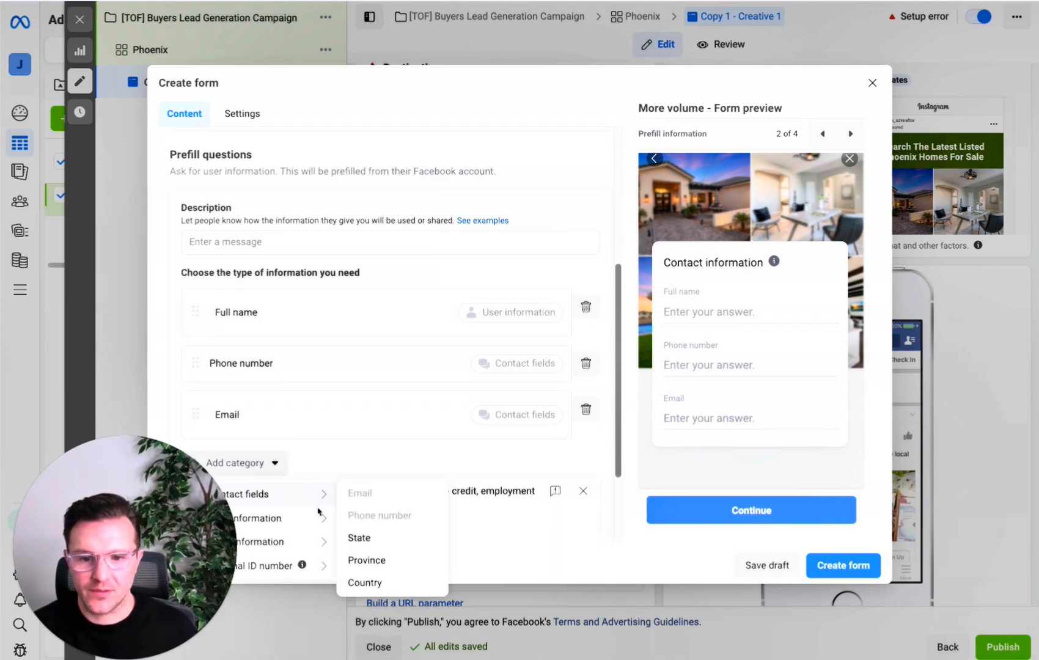
scroll(401, 431, "down", 3)
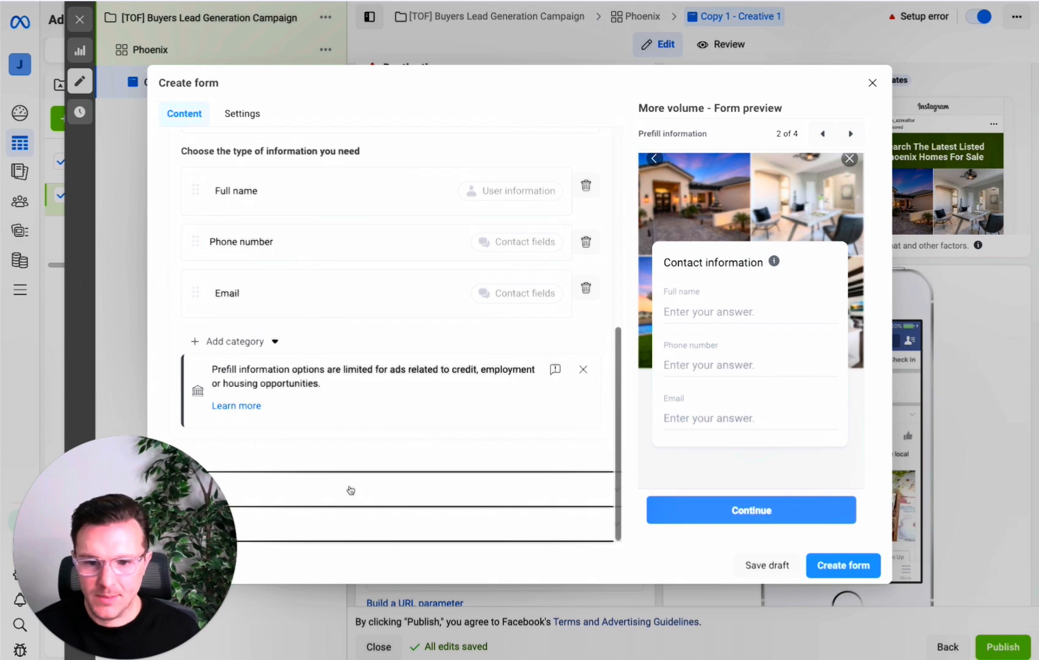
scroll(351, 490, "down", 5)
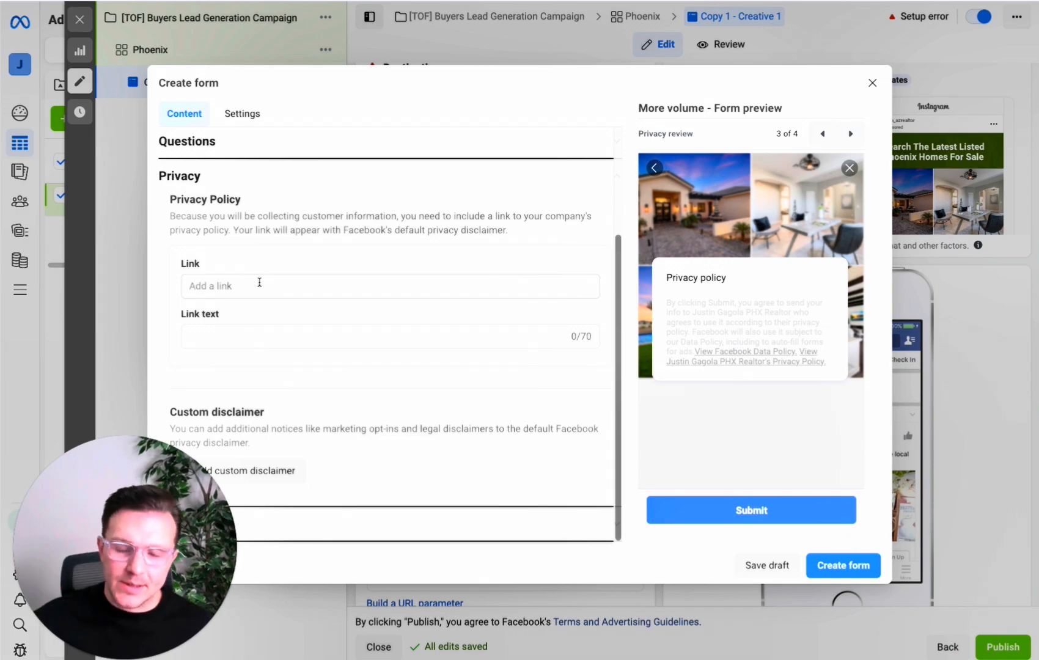
Paste the website's privacy-policy page URL into the Privacy Policy Link field.
scroll(336, 154, "up", 1)
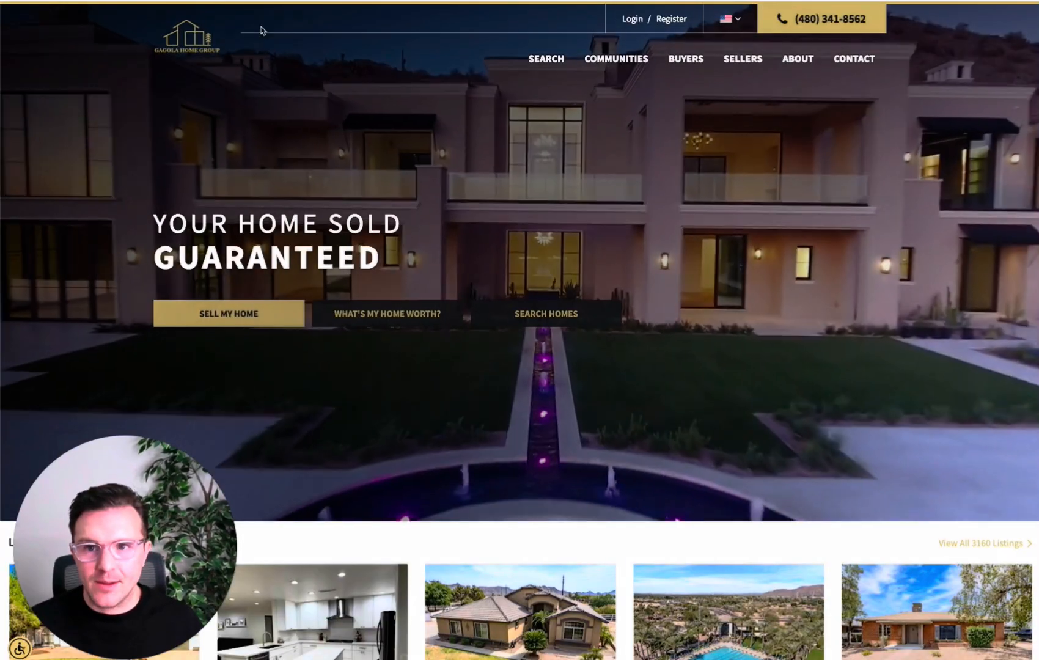
scroll(450, 447, "down", 15)
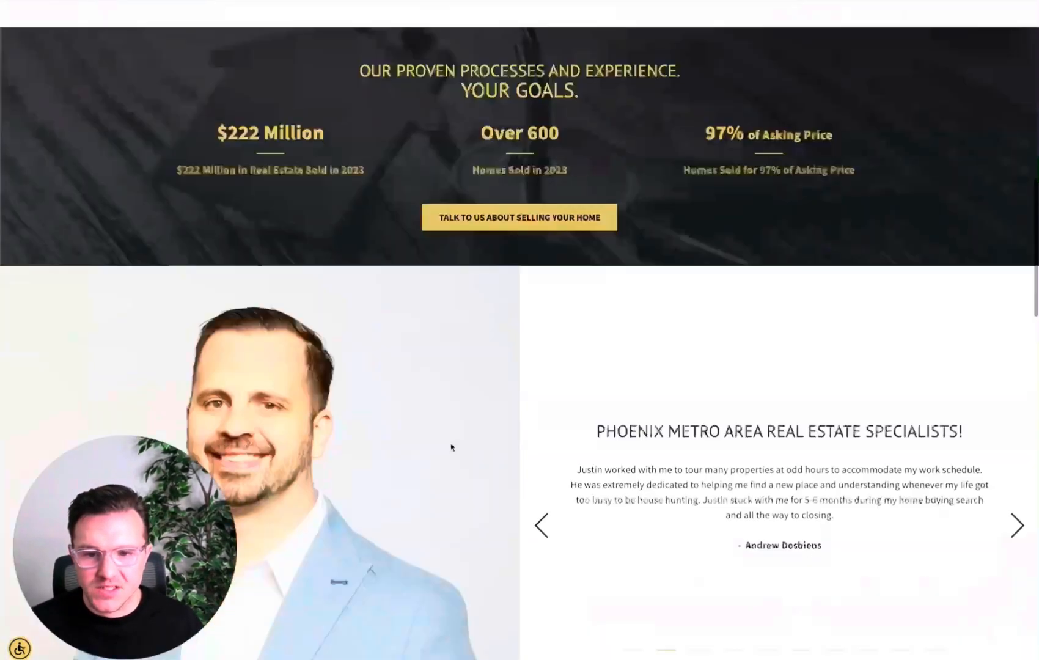
scroll(477, 447, "down", 5)
scroll(367, 422, "up", 1)
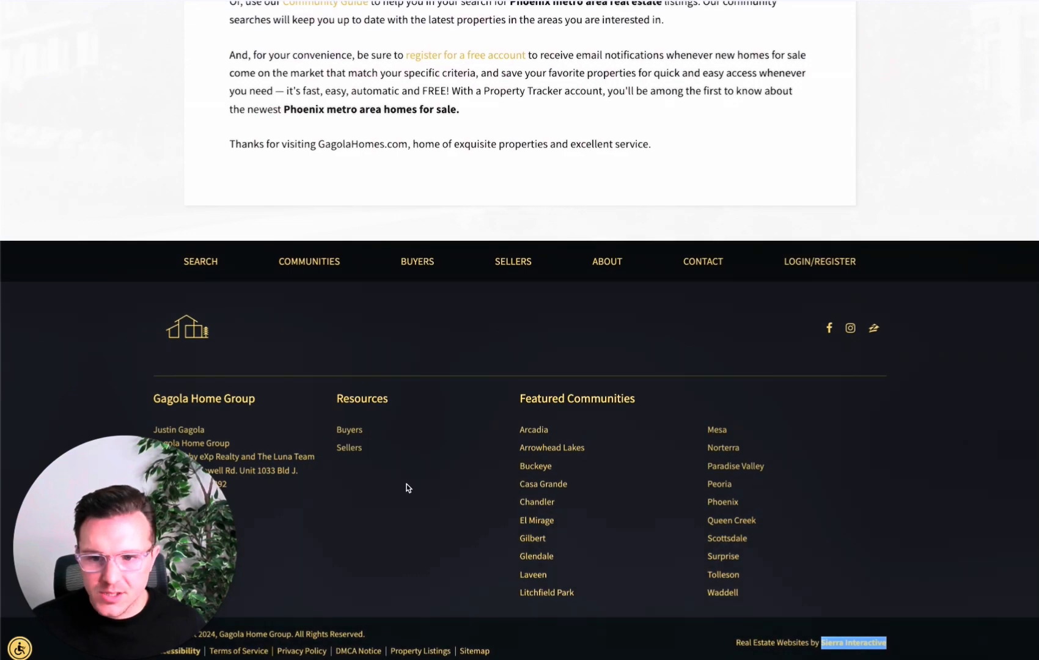
left_click(302, 651)
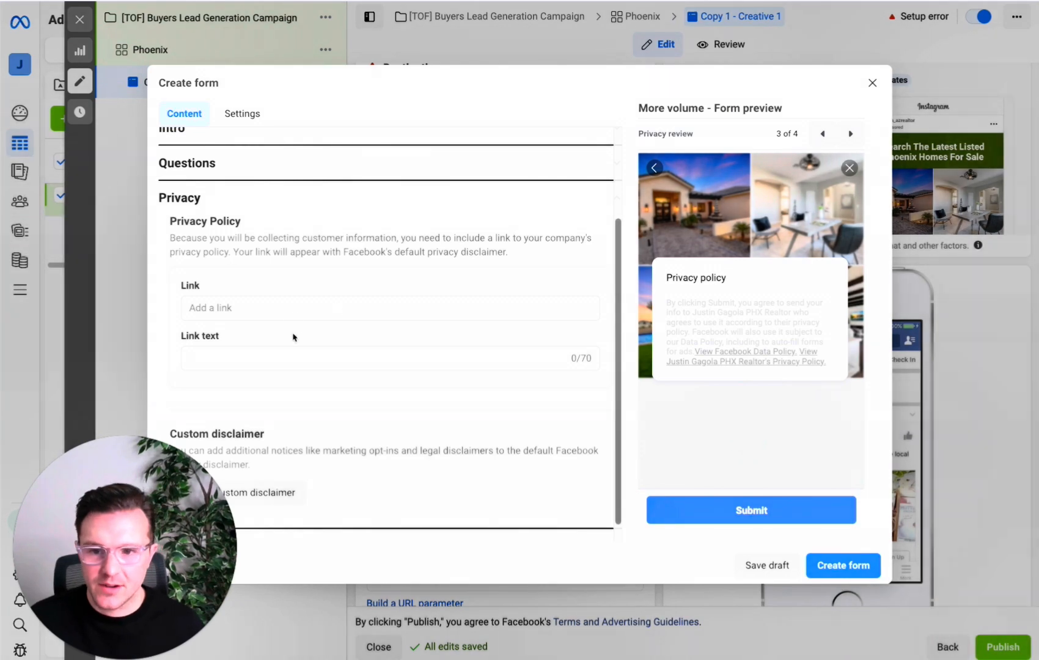
left_click(282, 313)
type("https://www.gagolahomes.com/privacy-policy/")
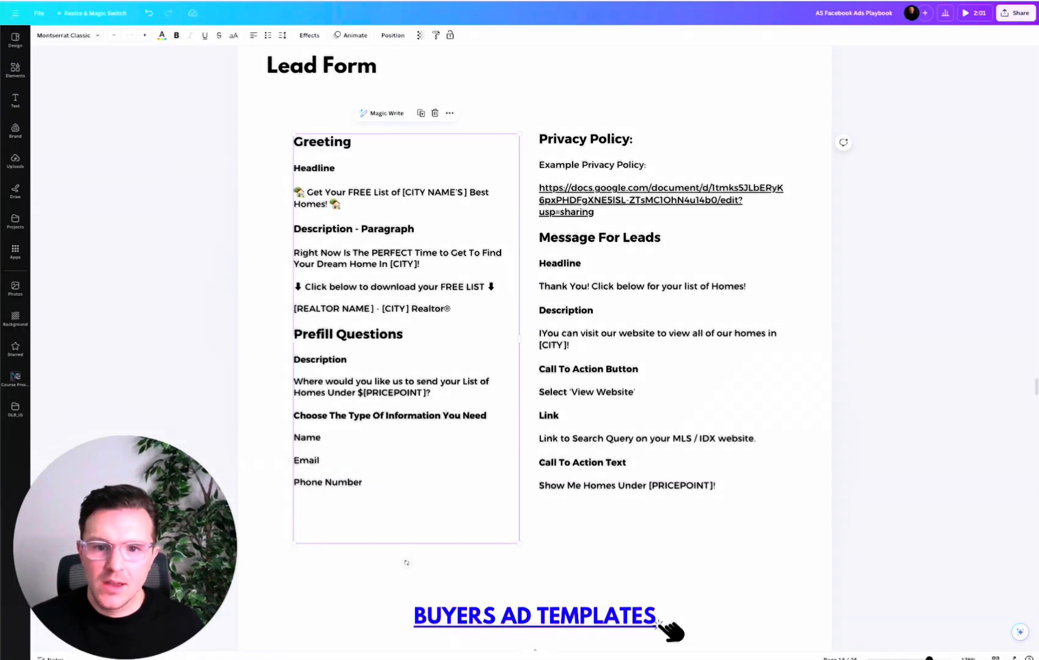
Select the Canva template's thank-you headline to copy for the completion message.
left_click(603, 202)
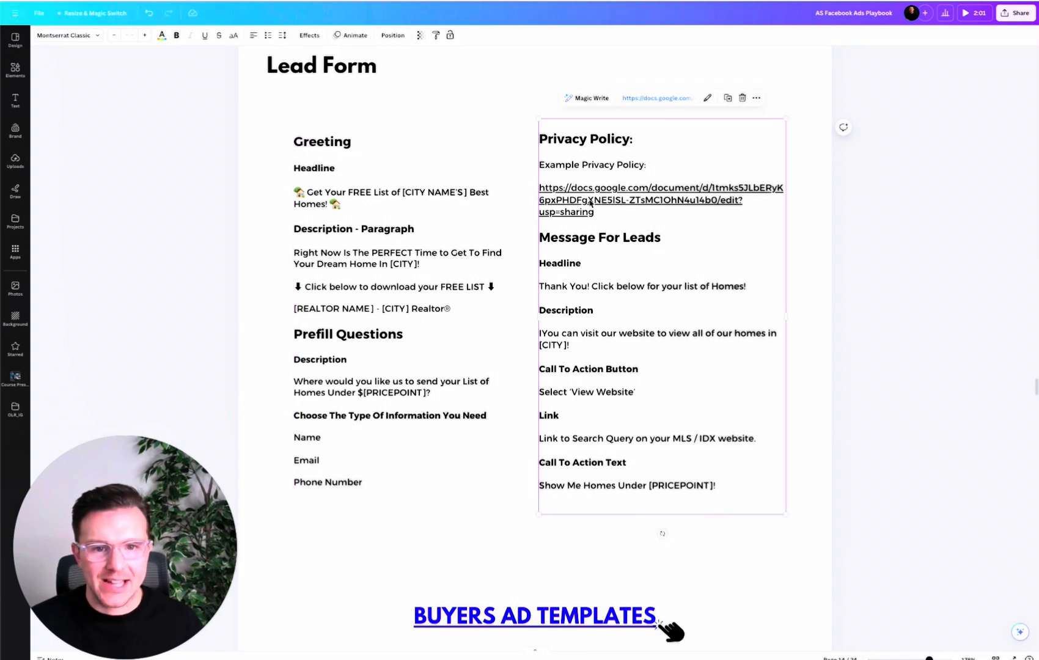
left_click(643, 209)
left_click(645, 286)
triple_click(644, 288)
key("ctrl+c")
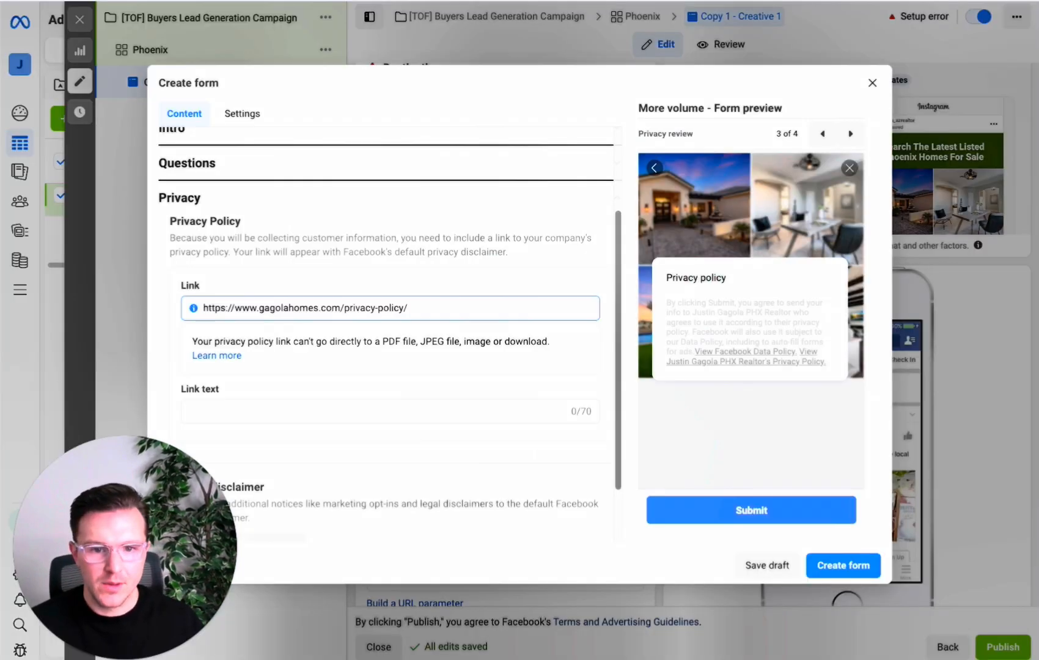
scroll(275, 403, "down", 2)
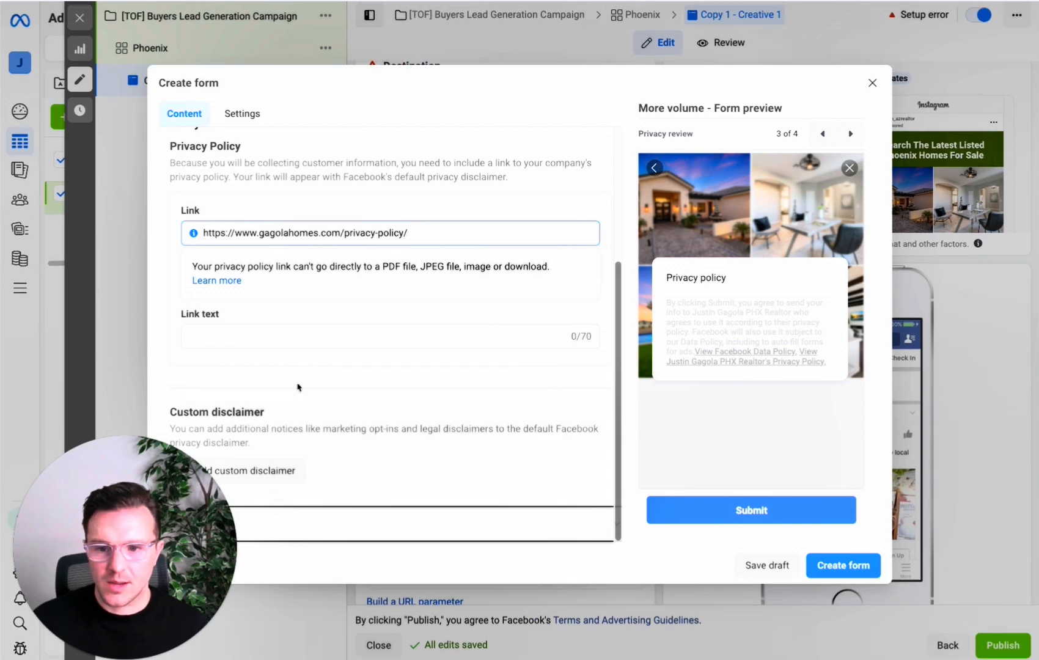
scroll(464, 425, "down", 5)
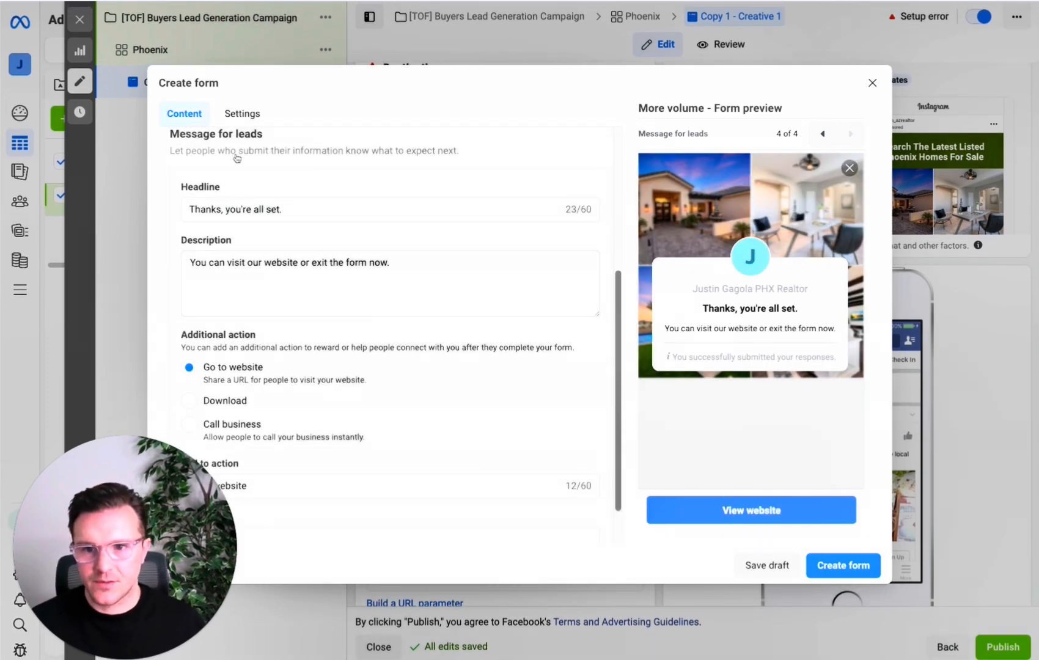
Replace the completion headline with 'Thank You! Click below for your list of Homes!'.
scroll(237, 159, "up", 1)
left_click(261, 281)
key("ctrl+a")
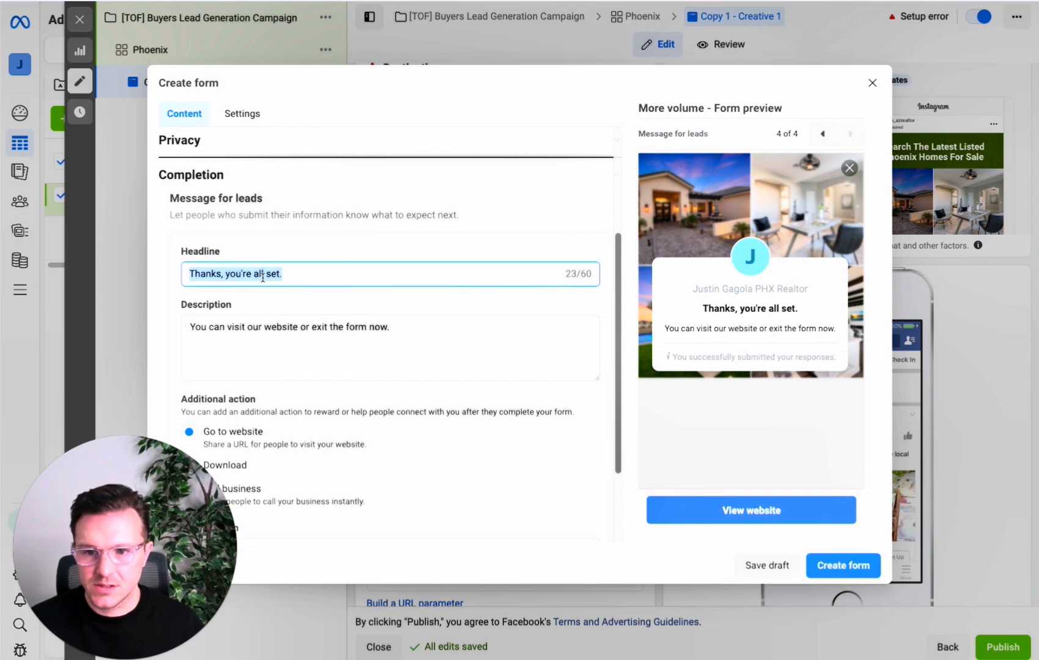
key("ctrl+v")
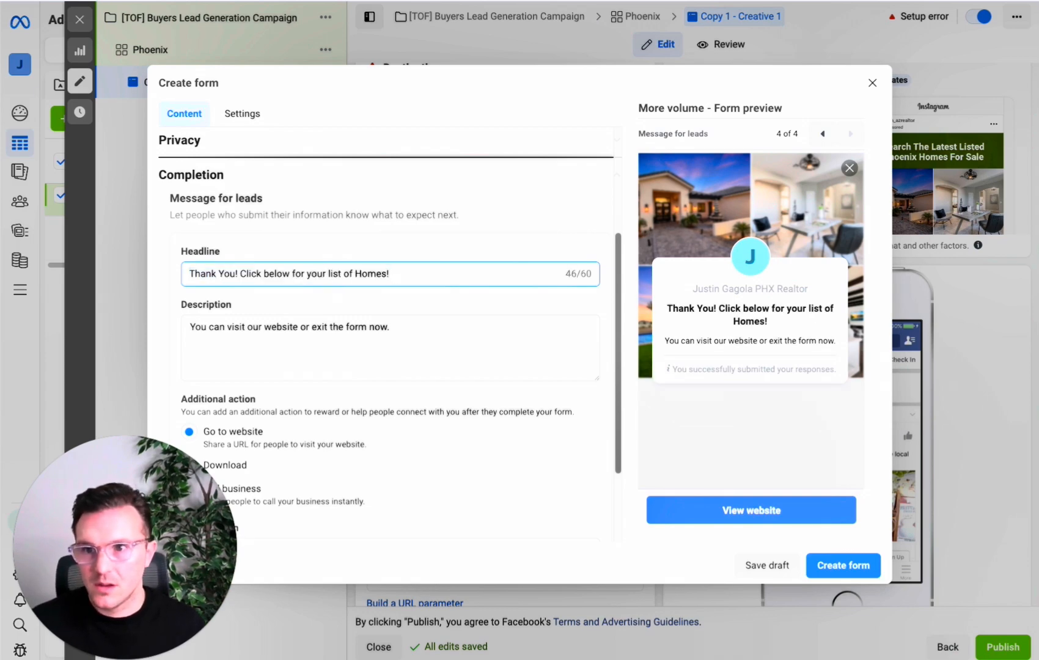
Select the description sentence in the Canva lead form template.
key("ctrl+Tab")
left_click(579, 339)
left_click_drag(571, 341, 544, 335)
key("ctrl+c")
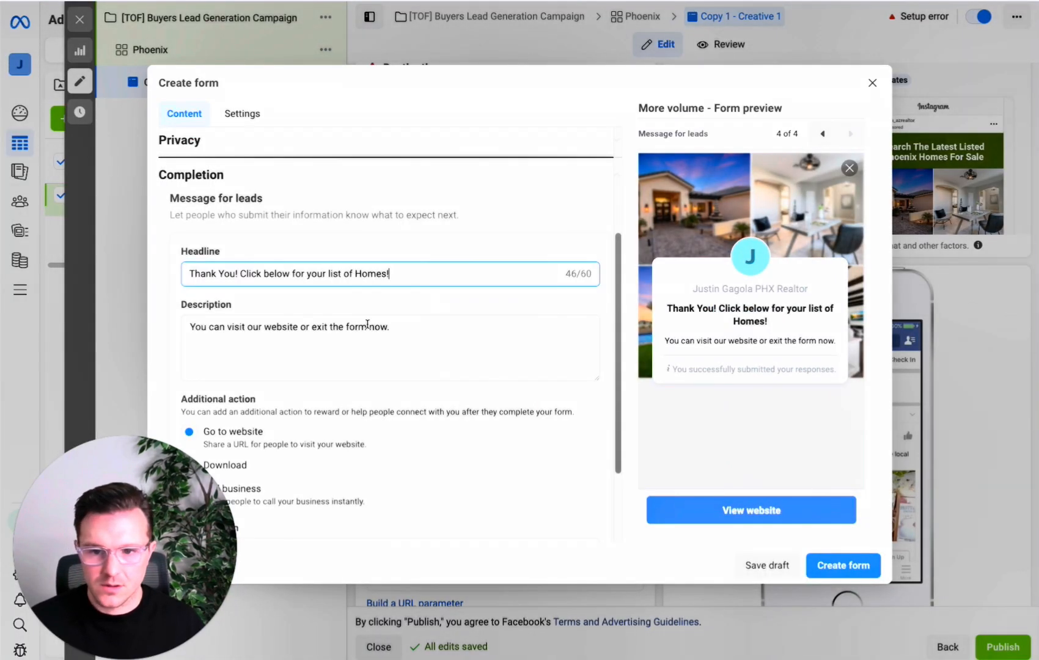
Paste the template sentence as the completion description and change '[CITY]!' to 'Phoenix!'.
left_click(369, 326)
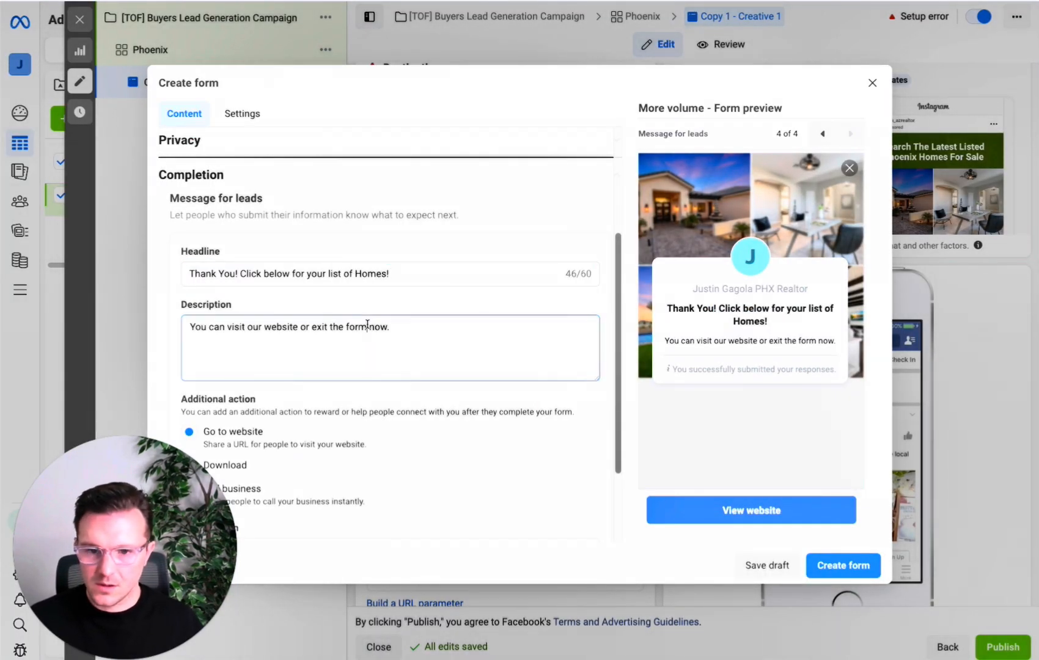
key("ctrl+a")
key("ctrl+v")
left_click_drag(420, 327, 446, 328)
type("Pho")
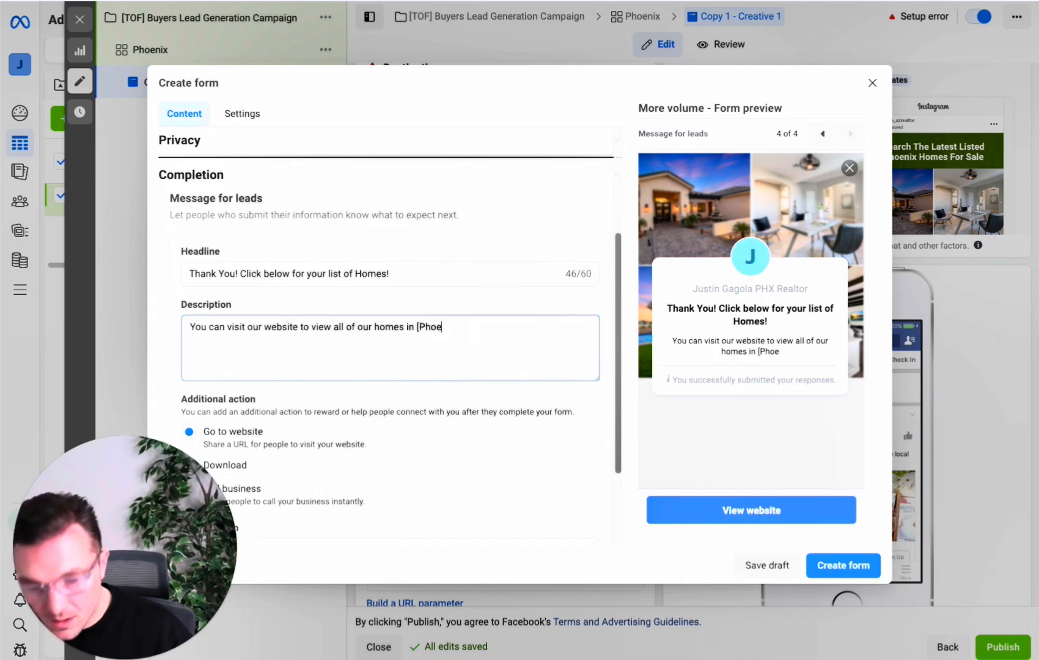
type("enix!")
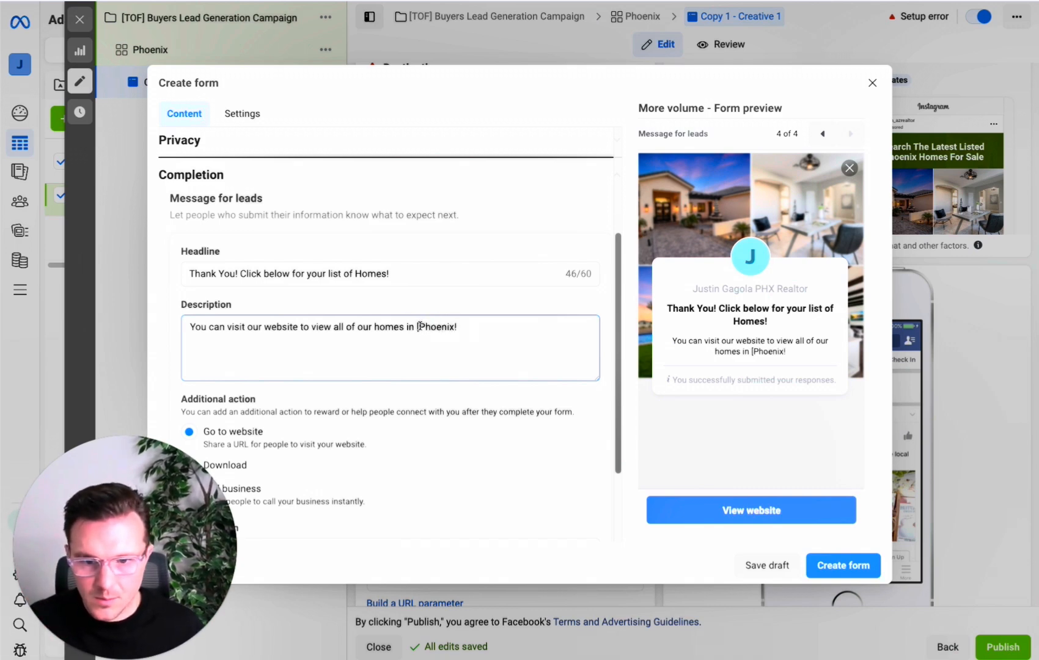
key("BackSpace")
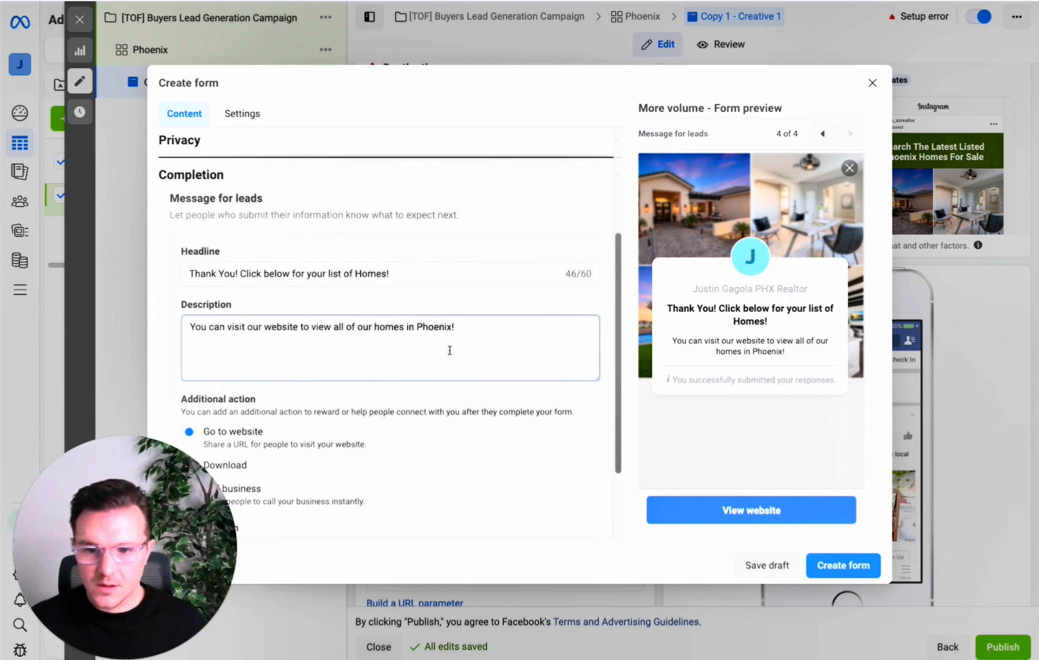
scroll(445, 354, "down", 2)
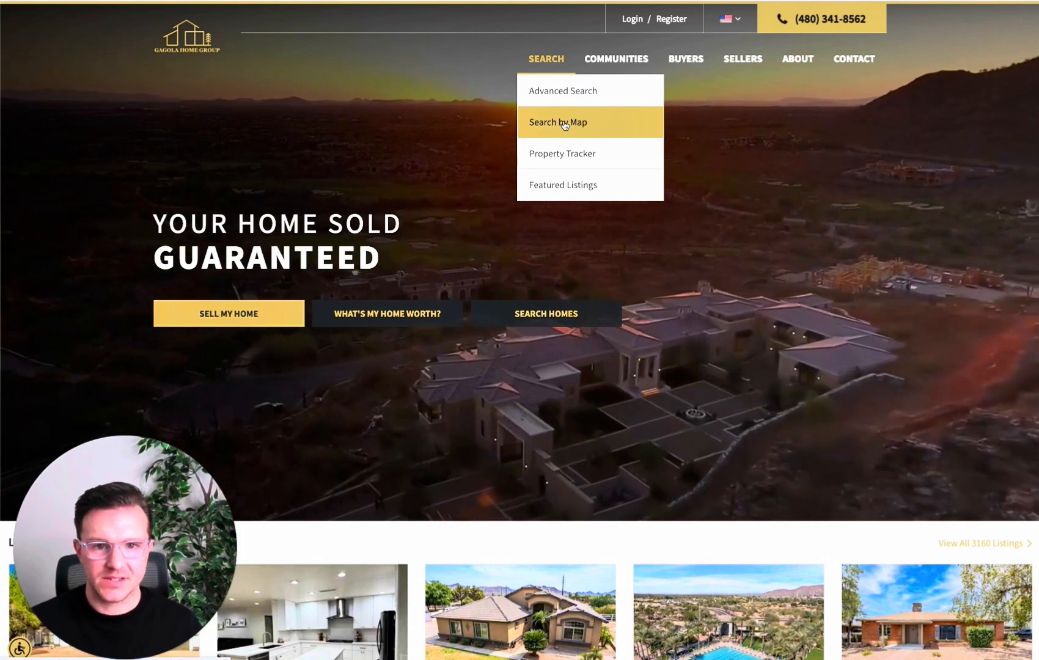
Open the IDX map search for Phoenix and enter a maximum price of 1,000,000.
left_click(565, 126)
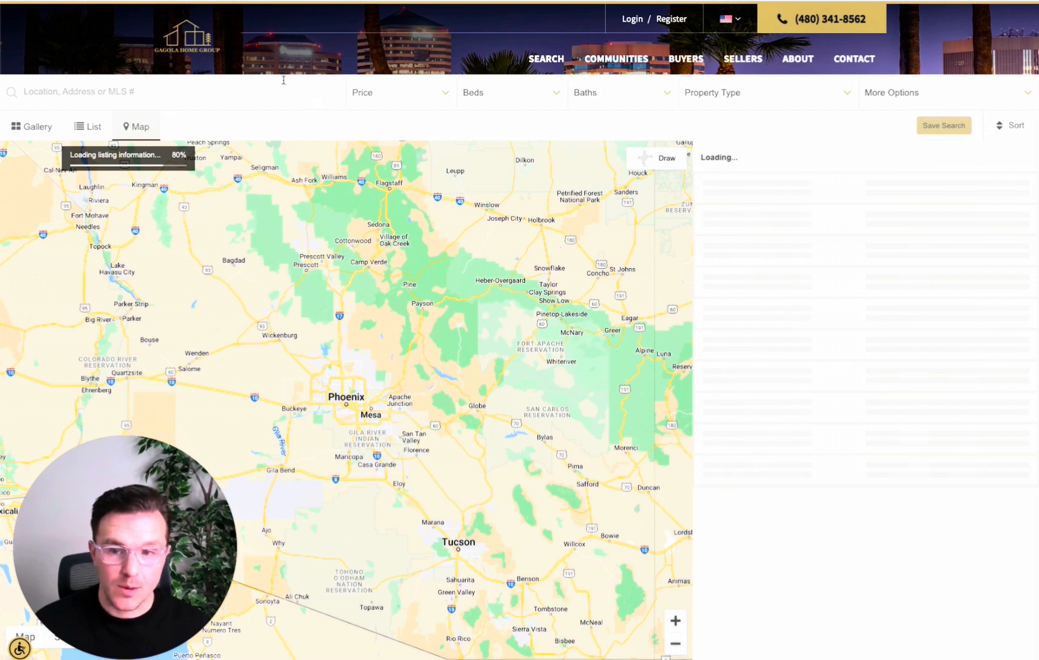
type("phoenix")
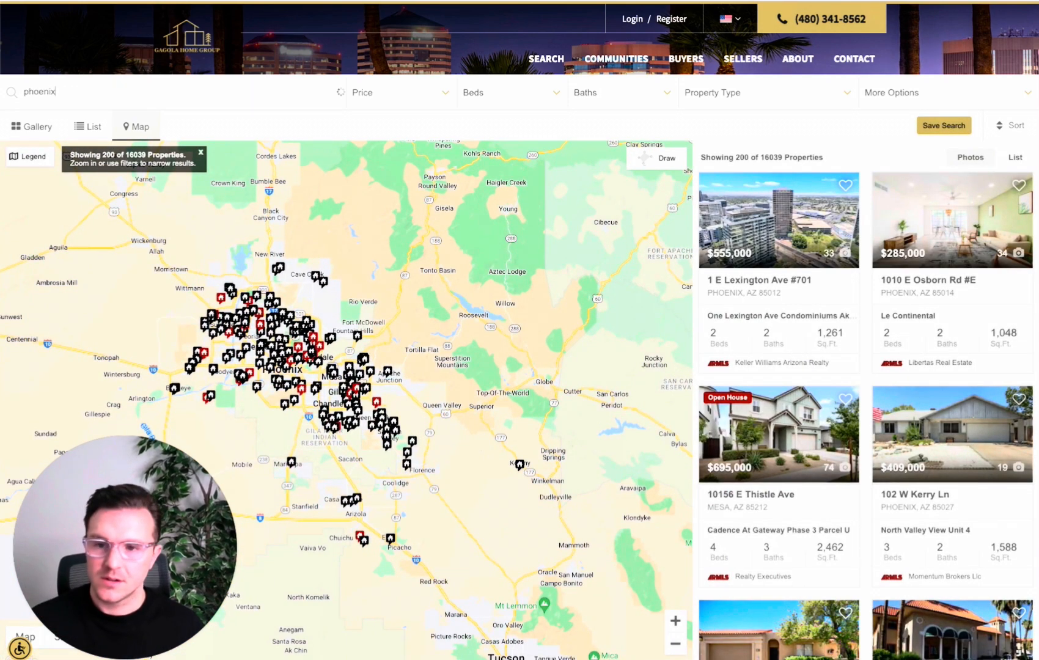
left_click(78, 137)
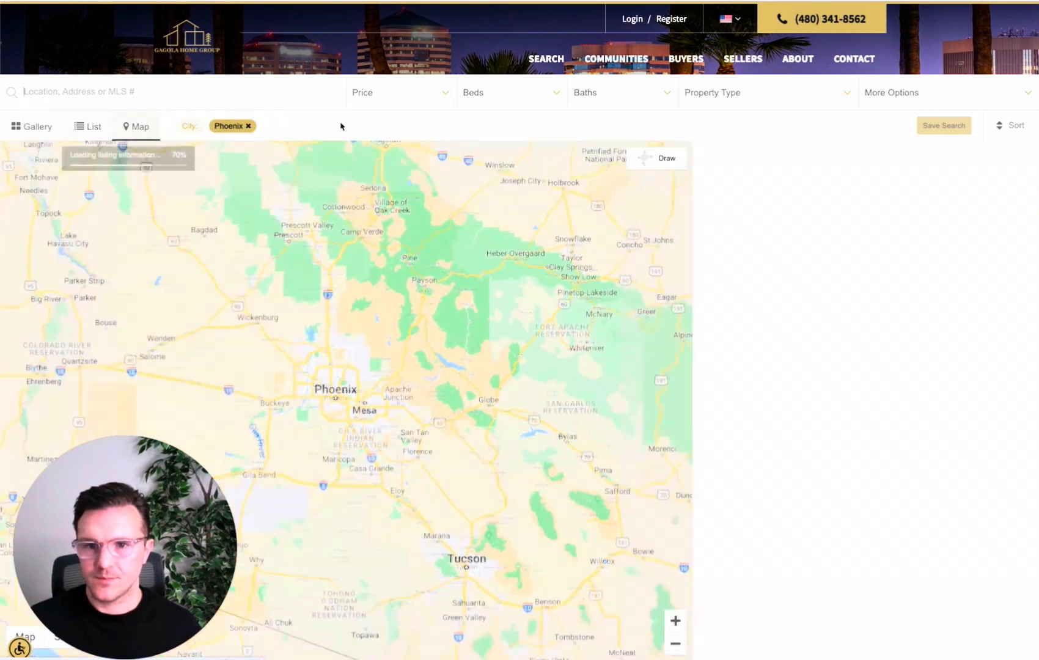
left_click(383, 103)
left_click(483, 127)
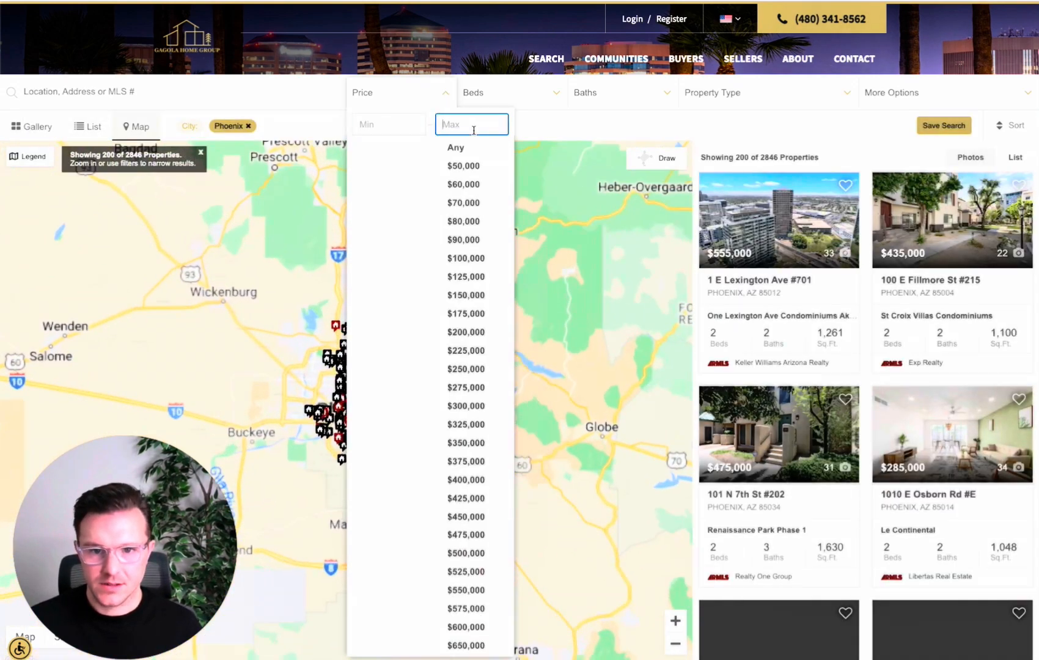
type("1,500,0")
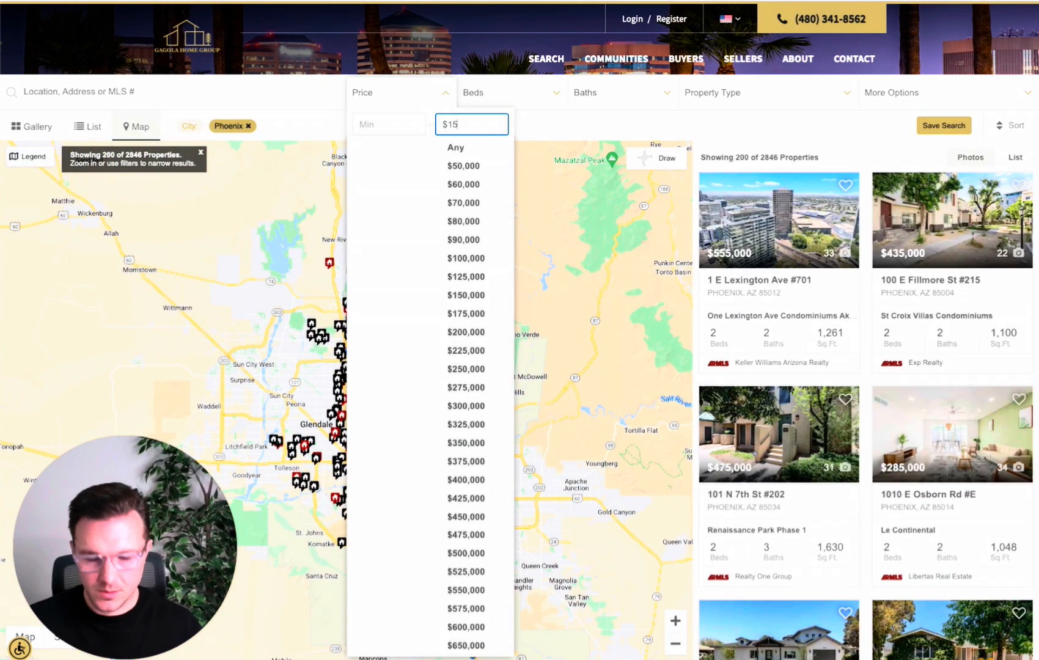
type("00")
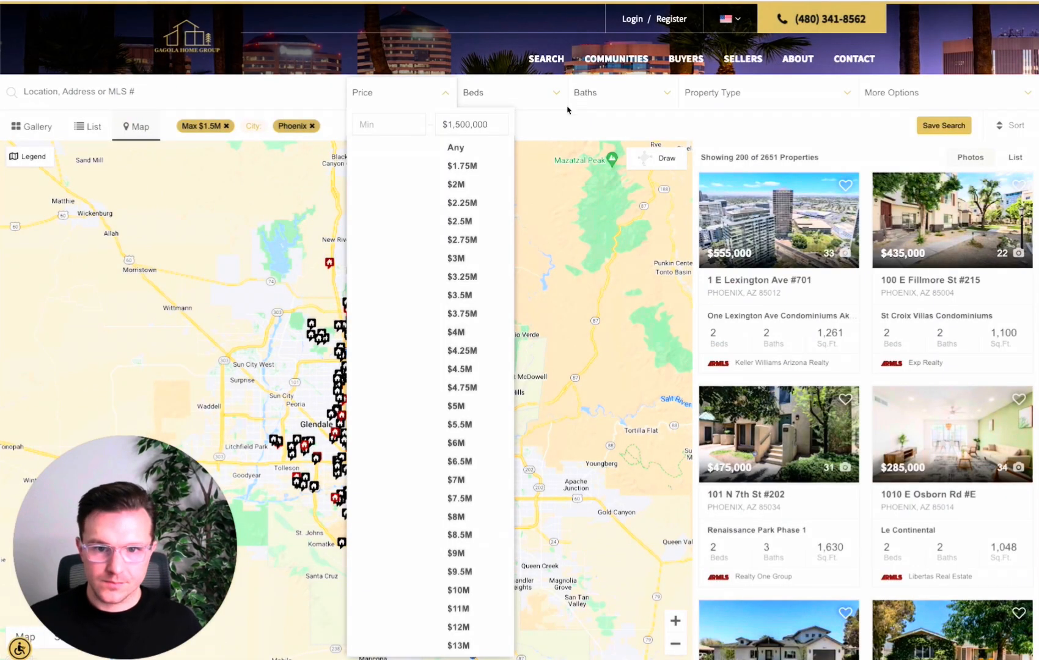
left_click(459, 125)
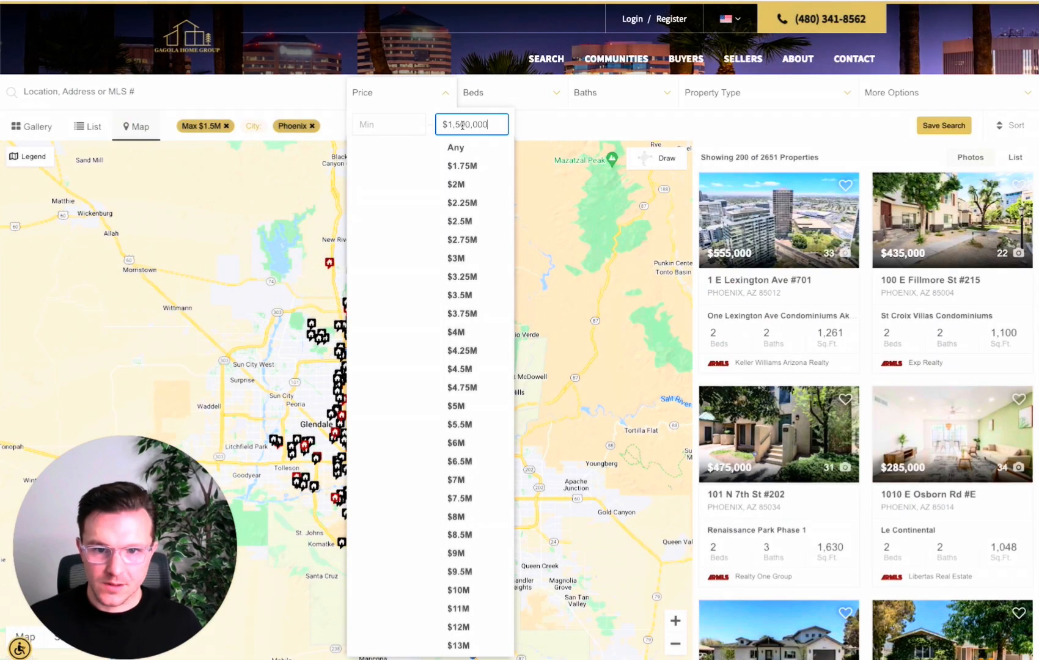
left_click(458, 124)
key("BackSpace")
type("0")
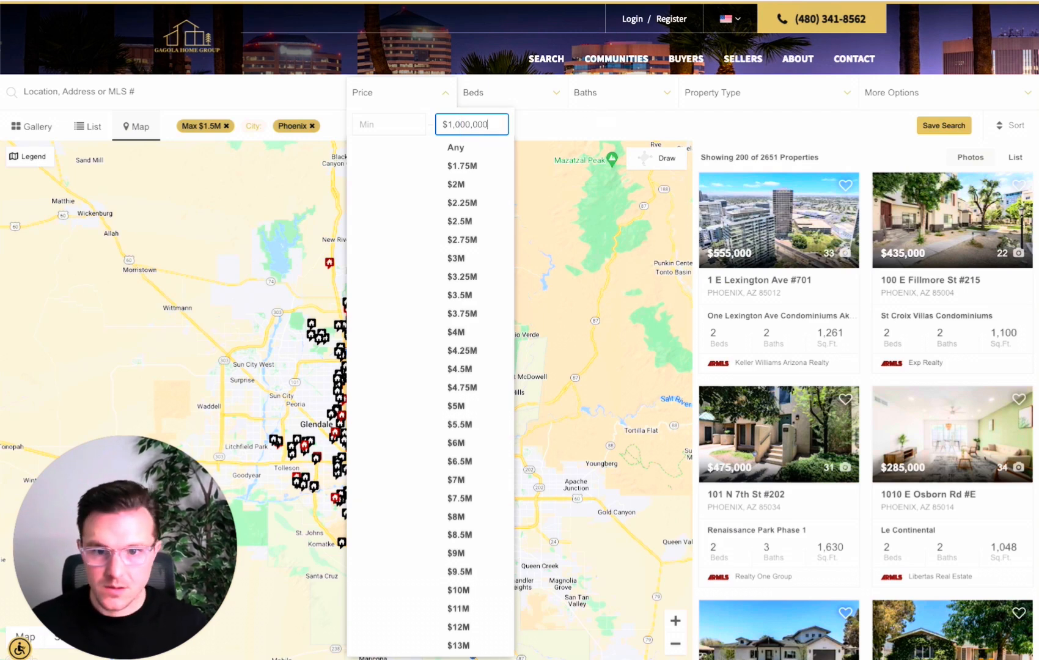
Apply the $1M maximum price filter and close the price dropdown.
scroll(483, 239, "down", 2)
scroll(489, 183, "up", 2)
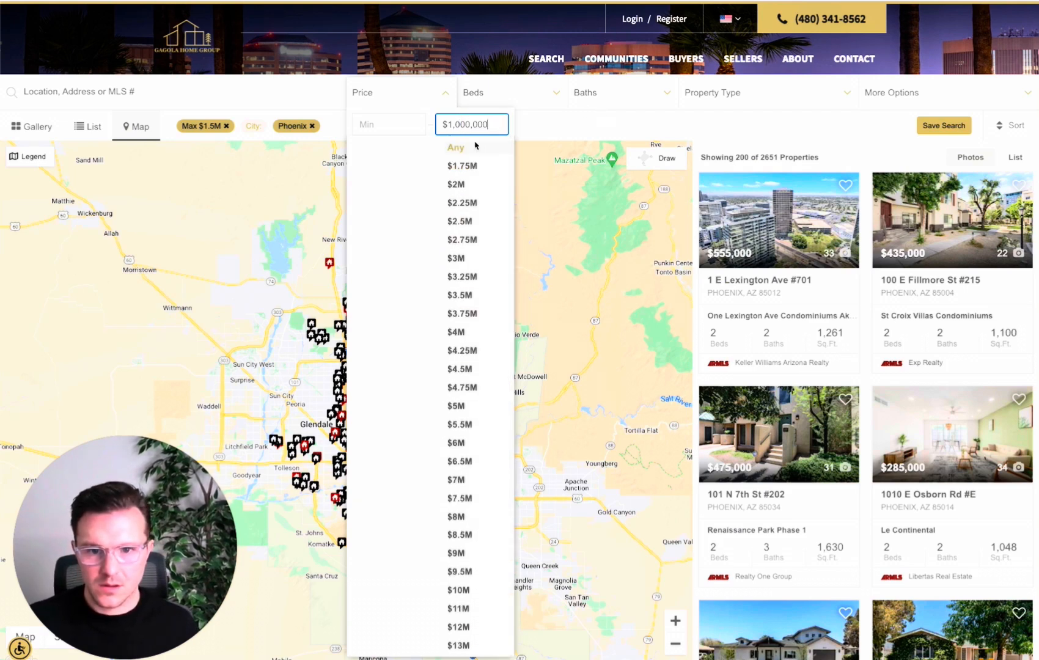
left_click(209, 90)
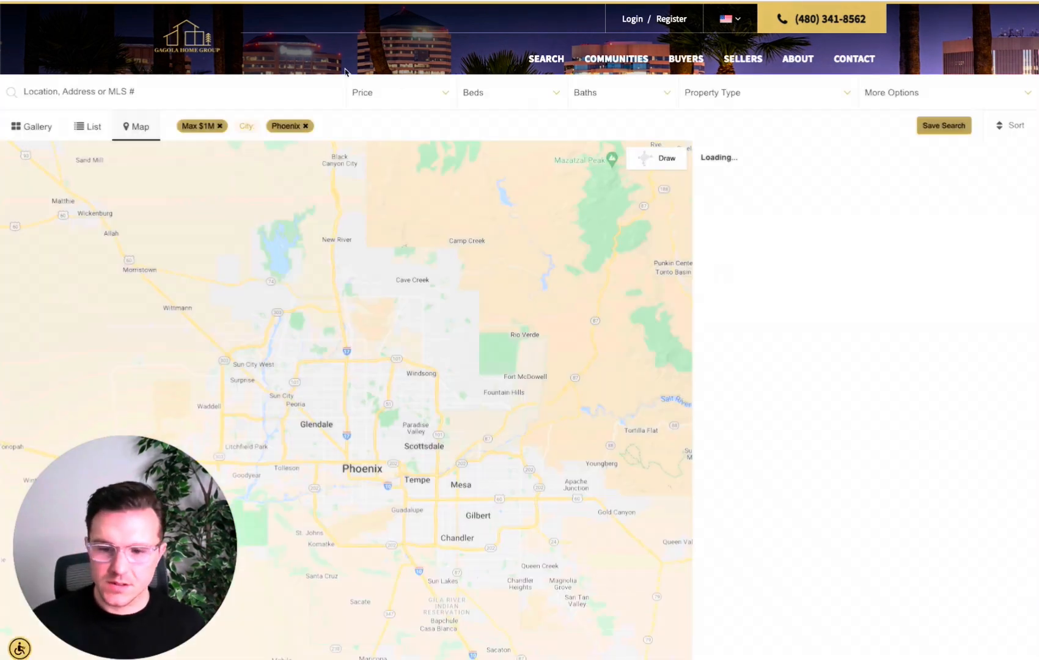
left_click(408, 96)
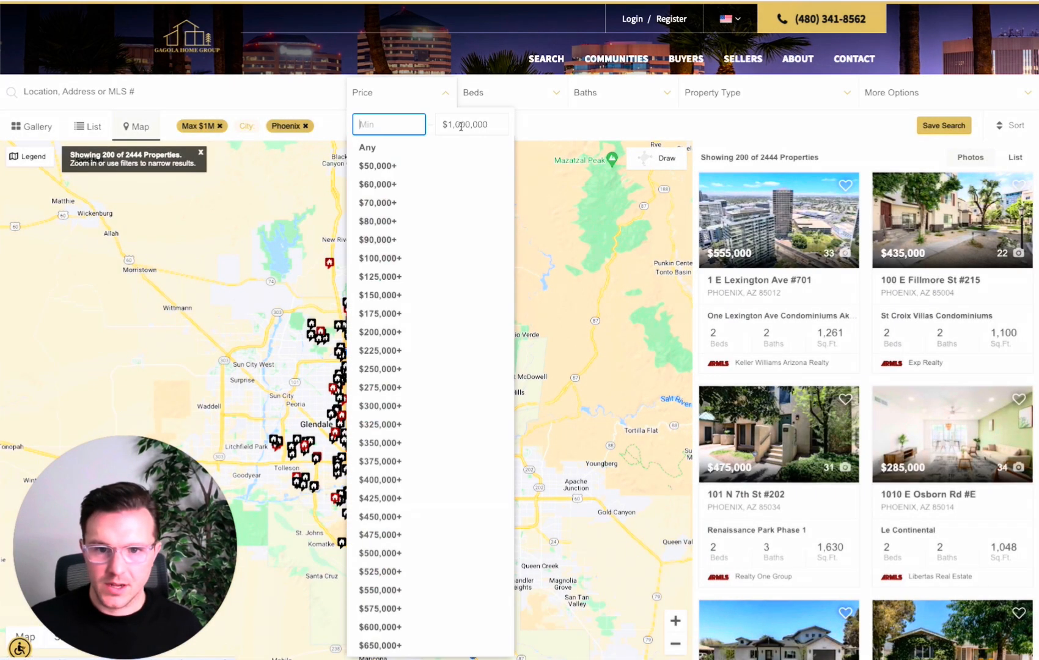
left_click(474, 124)
left_click(548, 125)
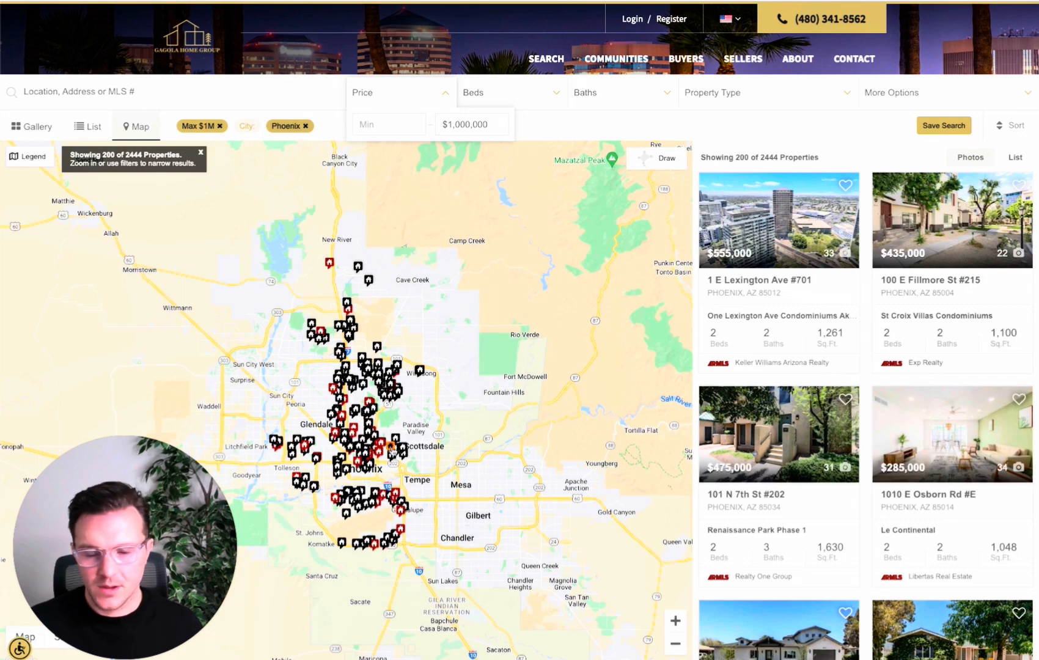
Check the Property Type filter and pan the map over the Phoenix listings.
scroll(470, 443, "up", 2)
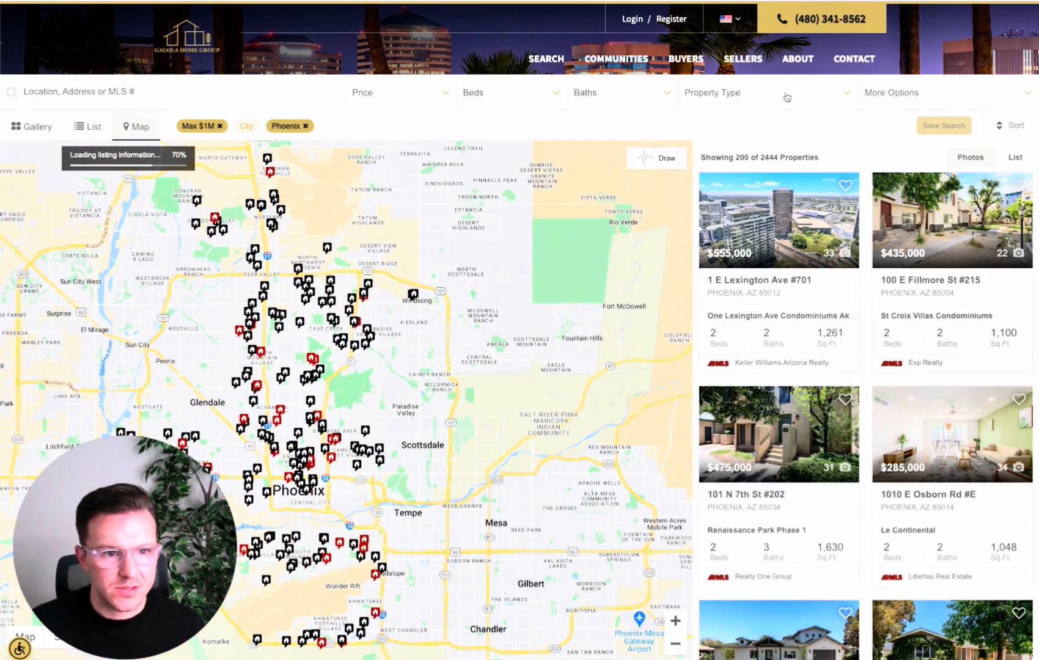
left_click(764, 96)
left_click_drag(433, 411, 540, 411)
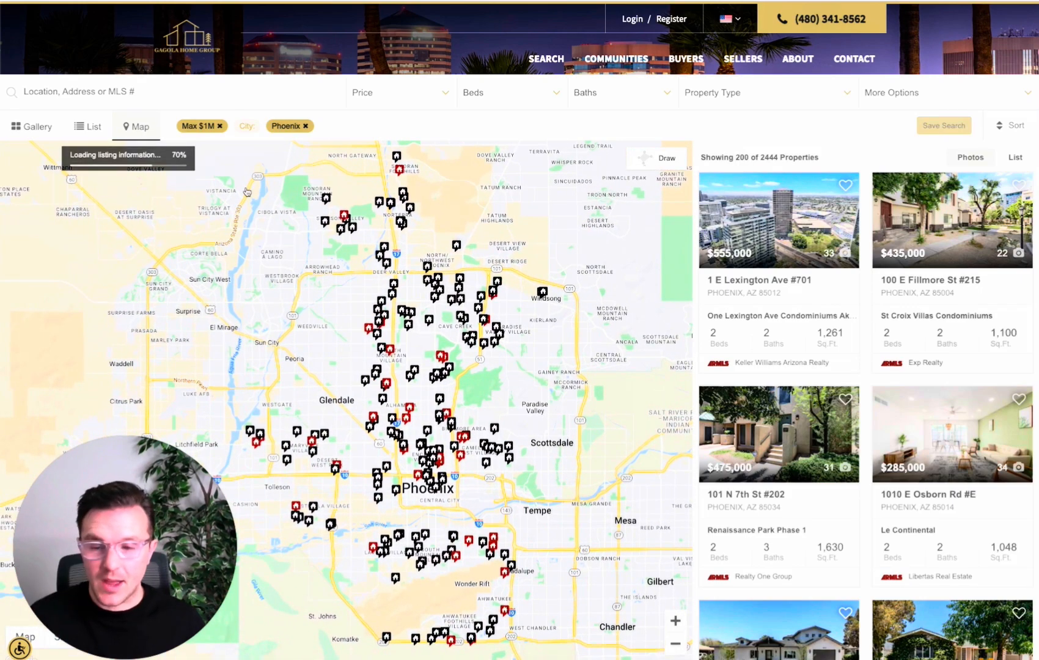
scroll(631, 309, "down", 2)
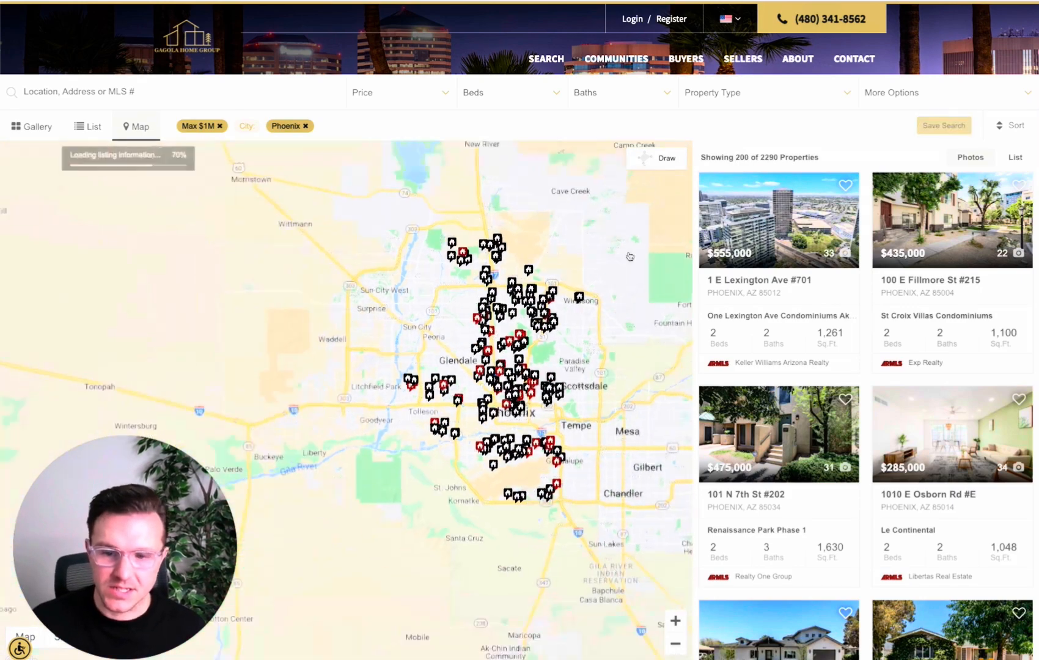
scroll(616, 268, "up", 2)
left_click_drag(483, 268, 448, 218)
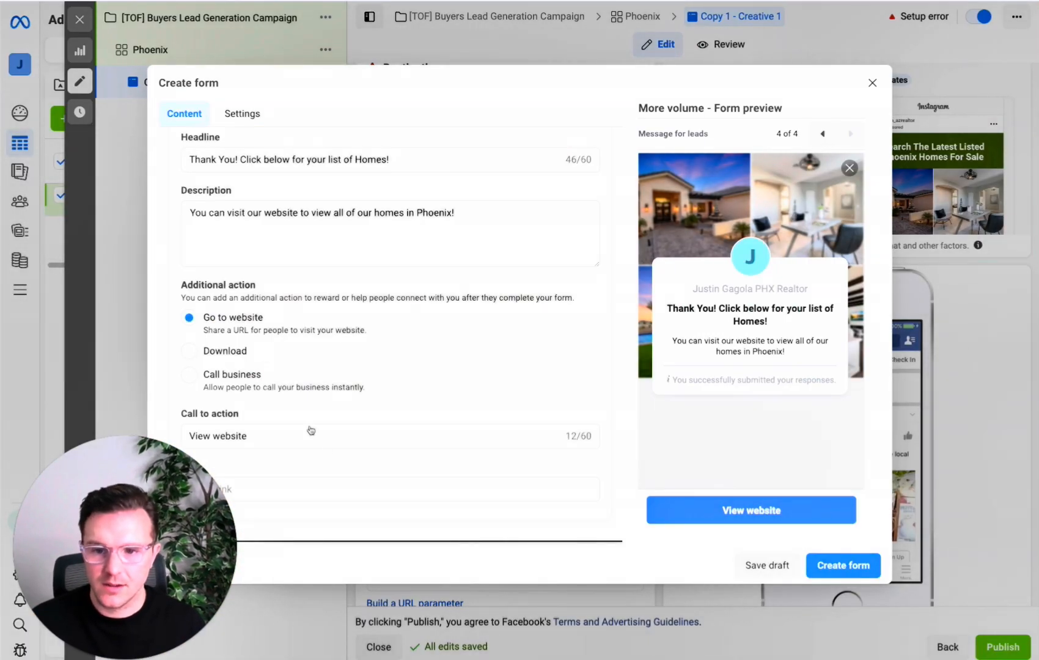
Paste the Phoenix property-search results URL into the completion Link field.
scroll(297, 489, "down", 1)
left_click(308, 425)
key("ctrl+v")
Review the Form type, Intro and Questions sections of the instant form.
scroll(494, 363, "up", 6)
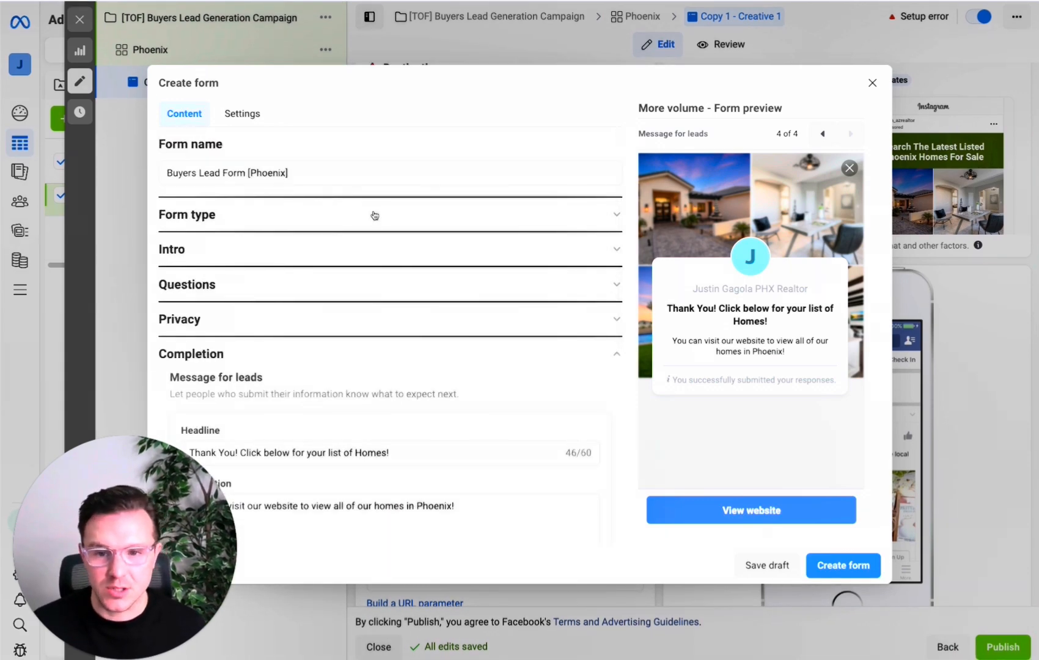
left_click(375, 215)
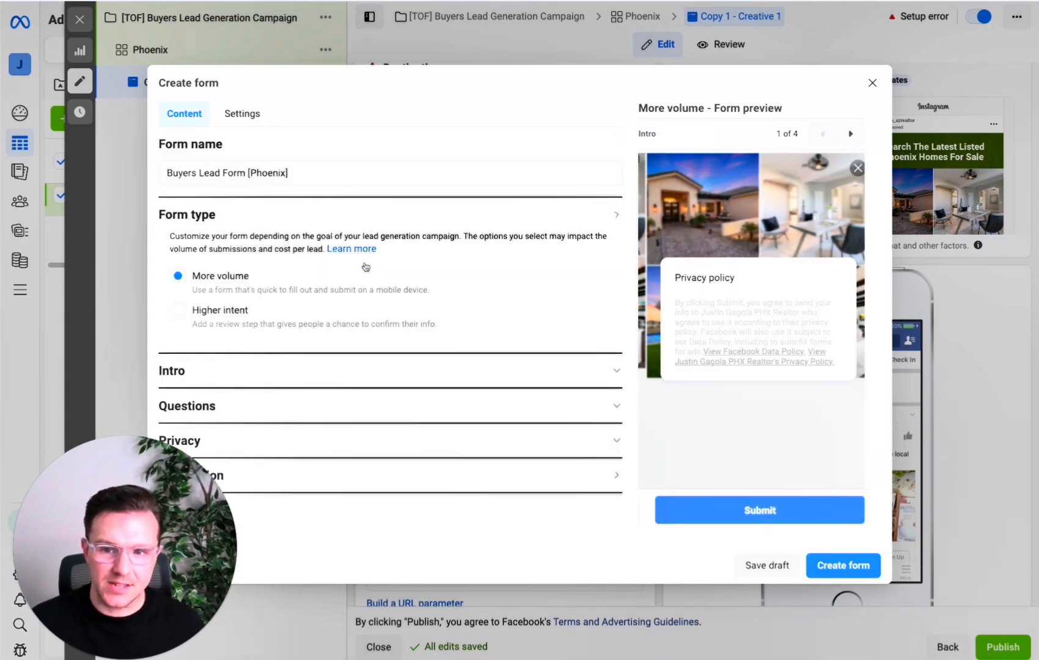
left_click(324, 376)
scroll(524, 269, "down", 4)
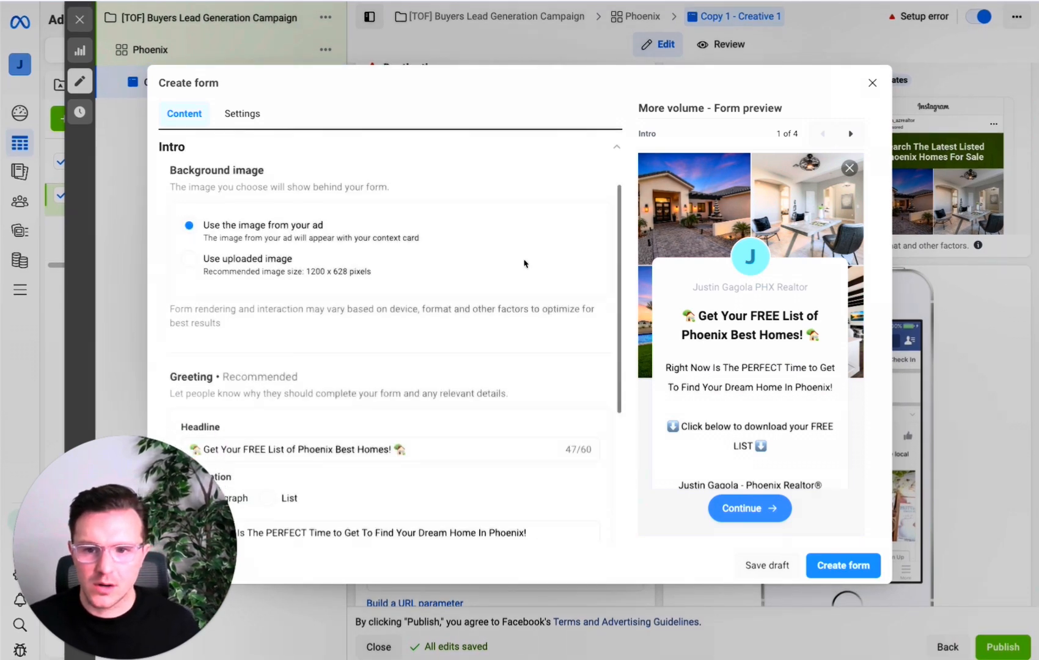
scroll(501, 287, "down", 3)
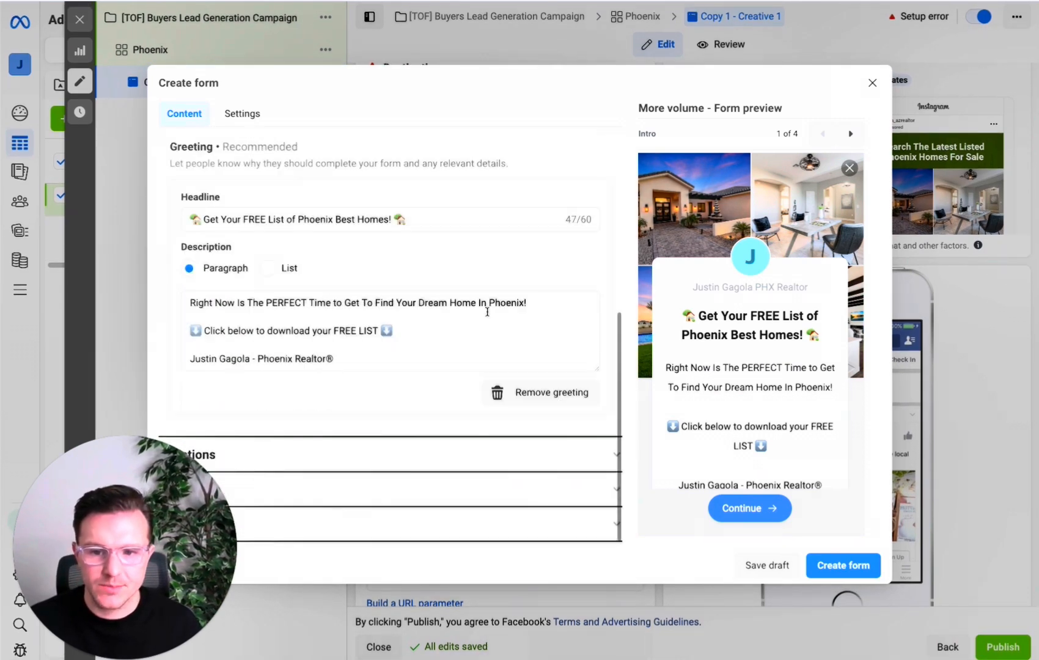
left_click(369, 460)
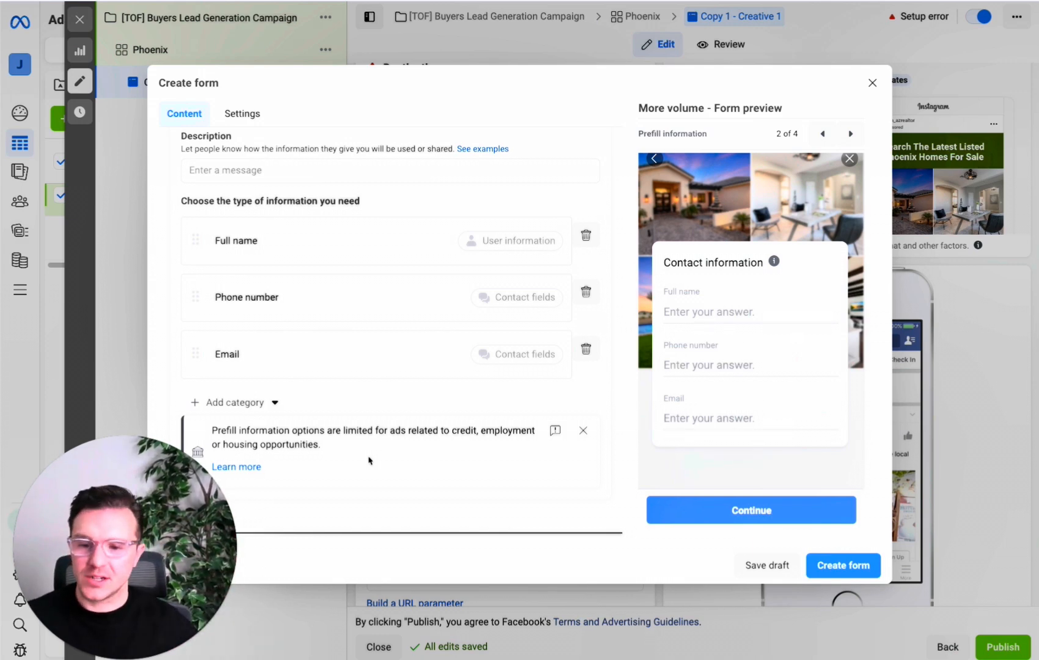
scroll(385, 427, "down", 1)
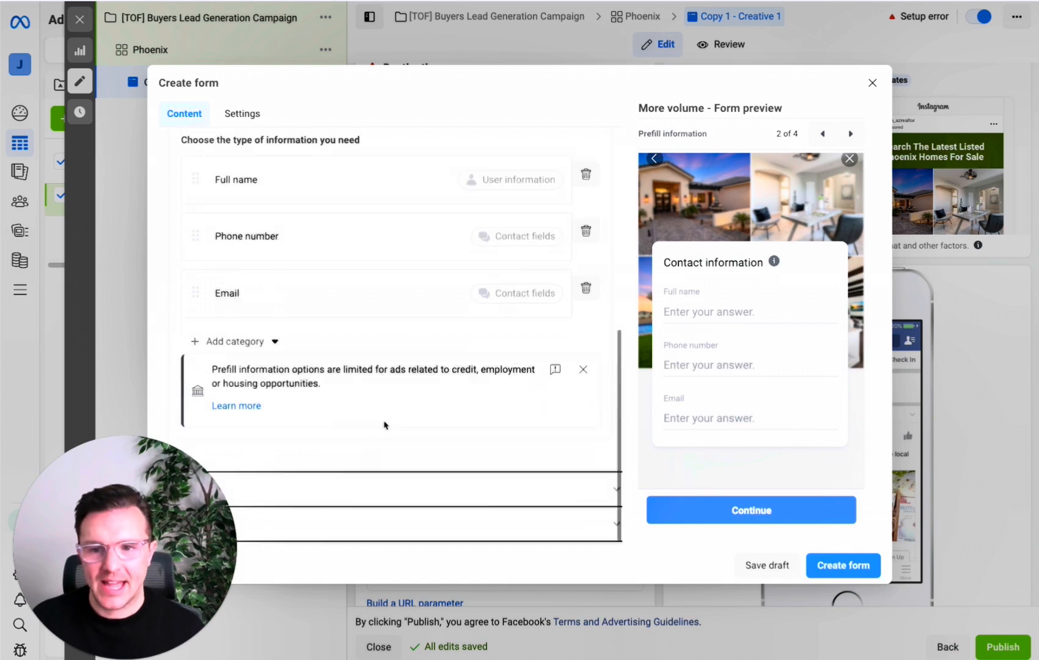
scroll(410, 420, "up", 2)
scroll(493, 450, "up", 3)
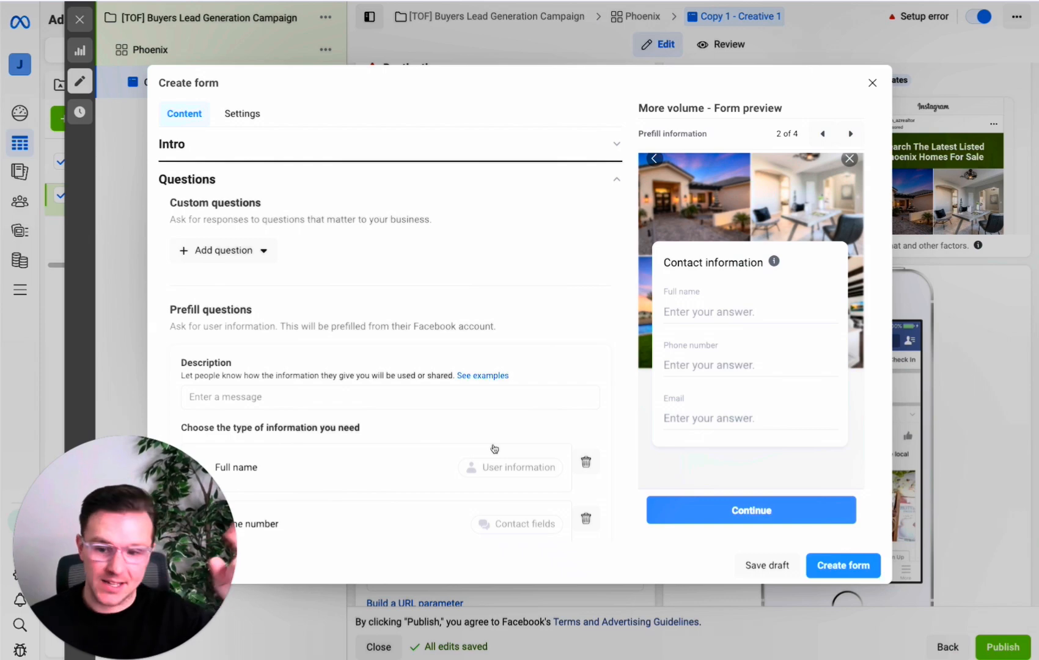
scroll(465, 366, "down", 4)
scroll(458, 340, "up", 3)
scroll(457, 340, "up", 3)
scroll(413, 335, "down", 5)
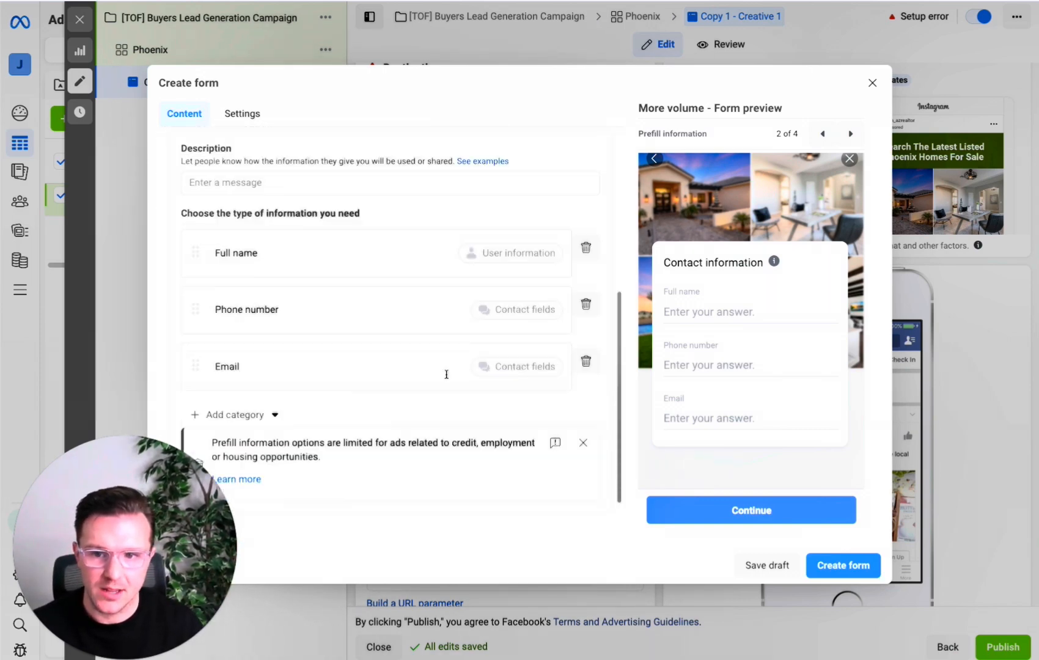
scroll(433, 421, "down", 5)
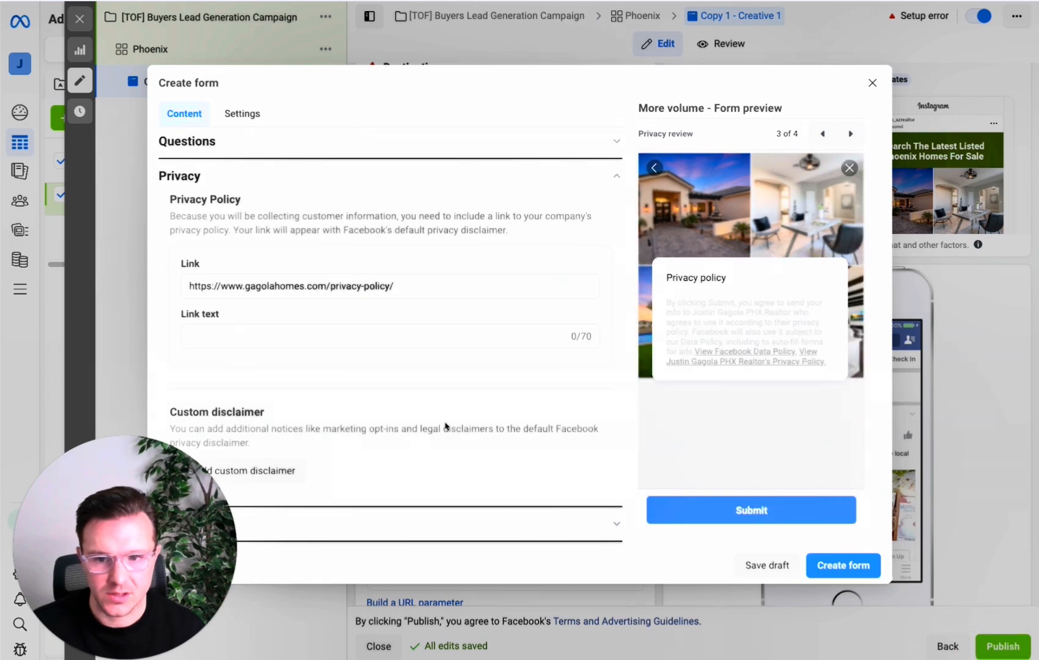
scroll(485, 435, "down", 6)
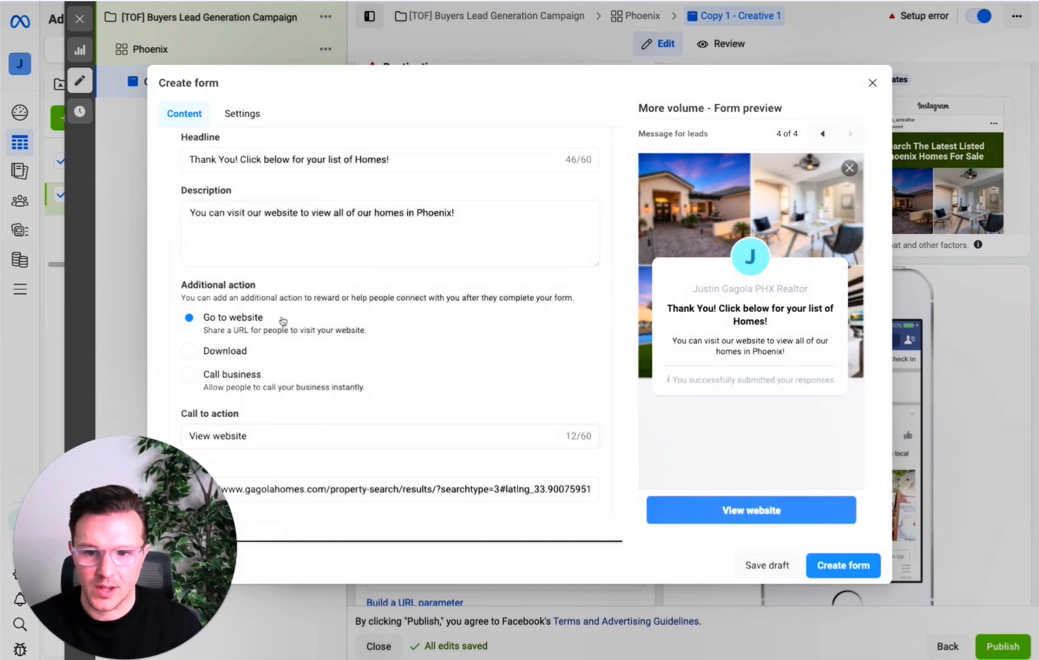
scroll(529, 399, "up", 5)
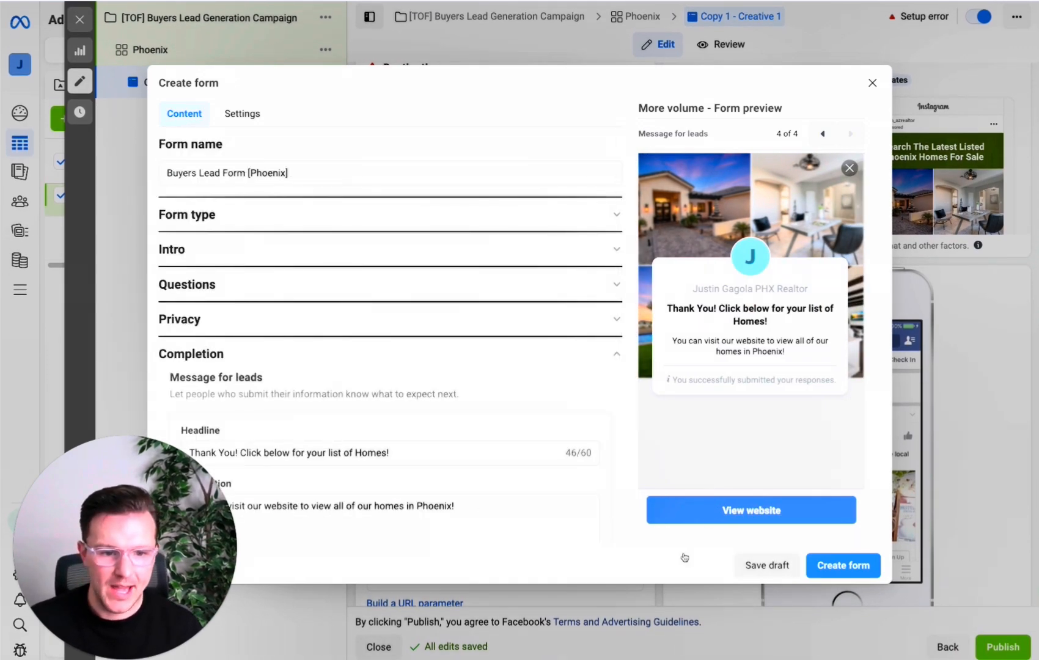
scroll(455, 482, "down", 5)
Paste the playbook's CTA over 'View website' and replace 'Under [PRICEPOINT]!' with 'In Phoenix!'.
left_click(365, 439)
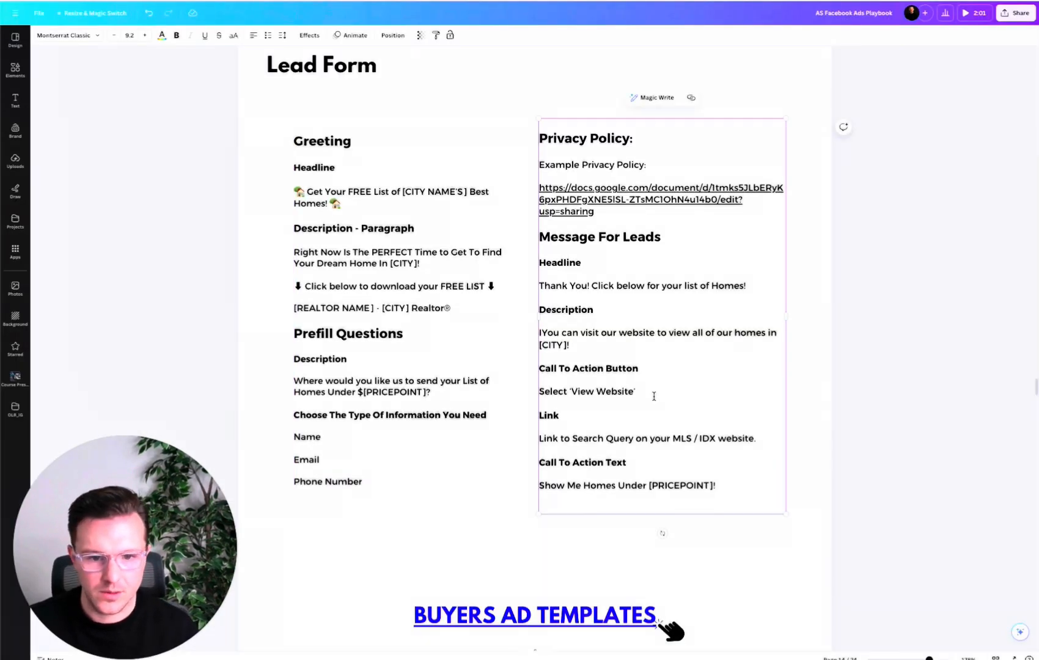
left_click_drag(637, 392, 594, 392)
left_click_drag(716, 485, 544, 485)
key("ctrl+c")
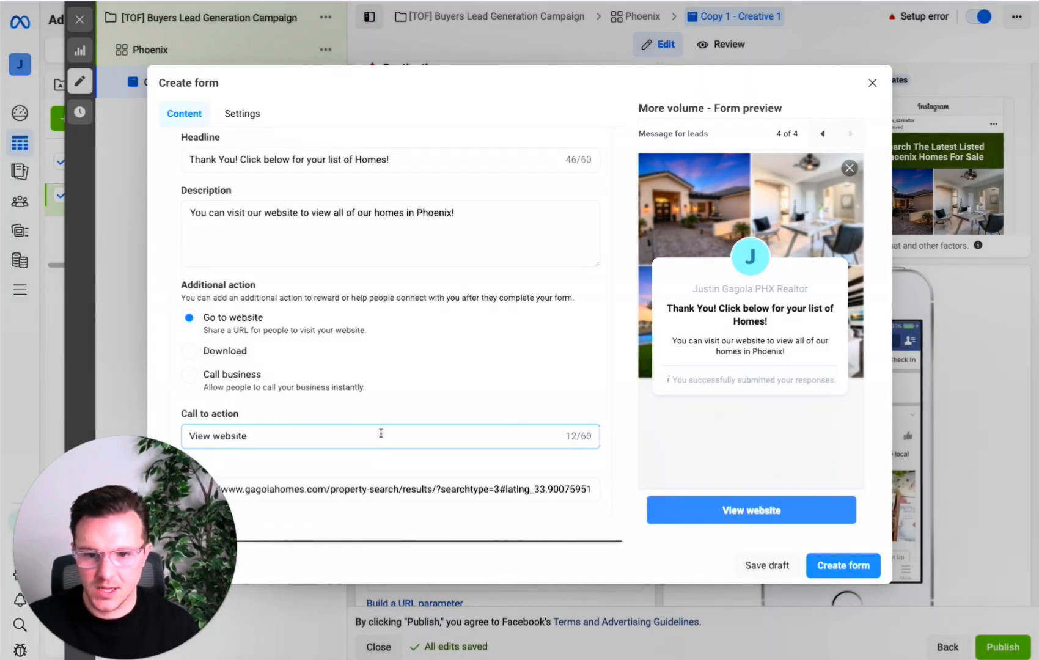
left_click(381, 434)
key("ctrl+a")
key("ctrl+v")
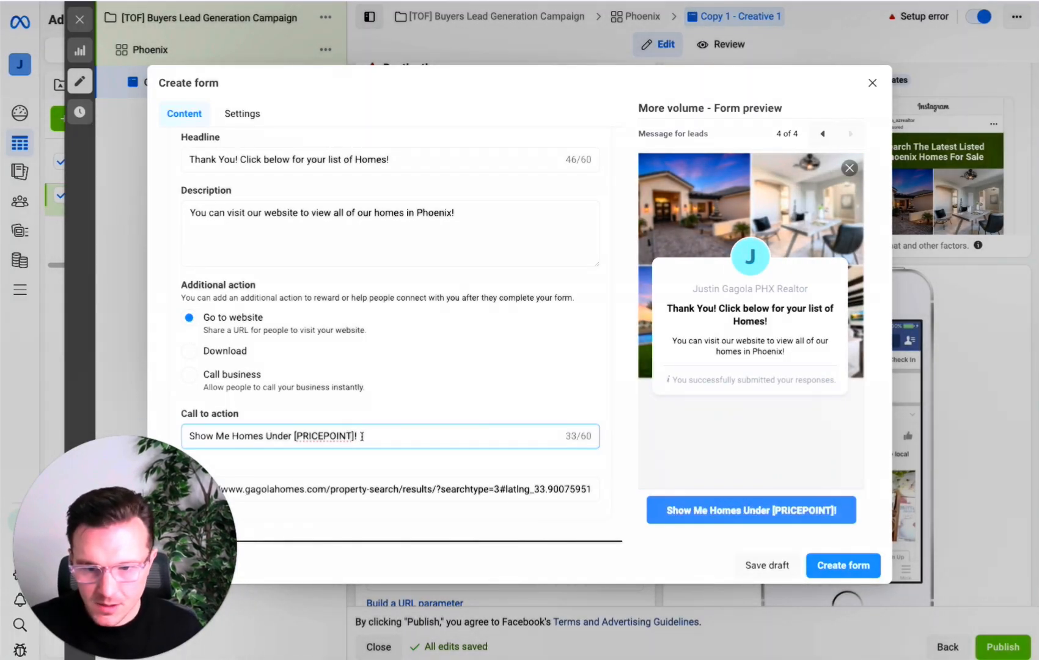
left_click_drag(363, 437, 294, 437)
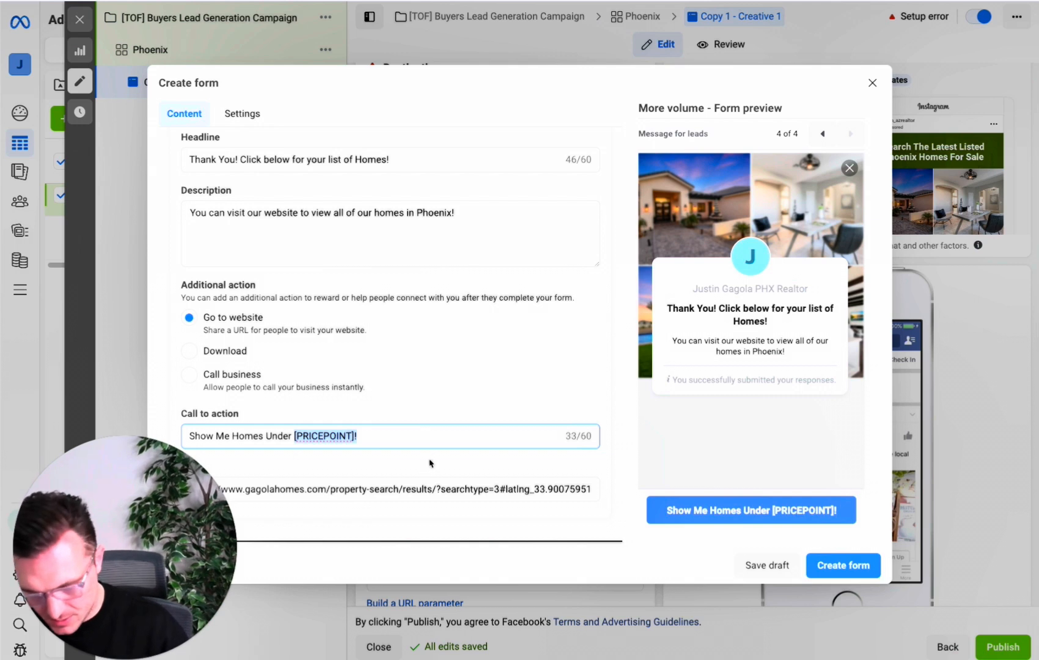
key("BackSpace")
key("BackSpace")
key("BackSpace")
key("BackSpace")
key("BackSpace")
key("BackSpace")
key("BackSpace")
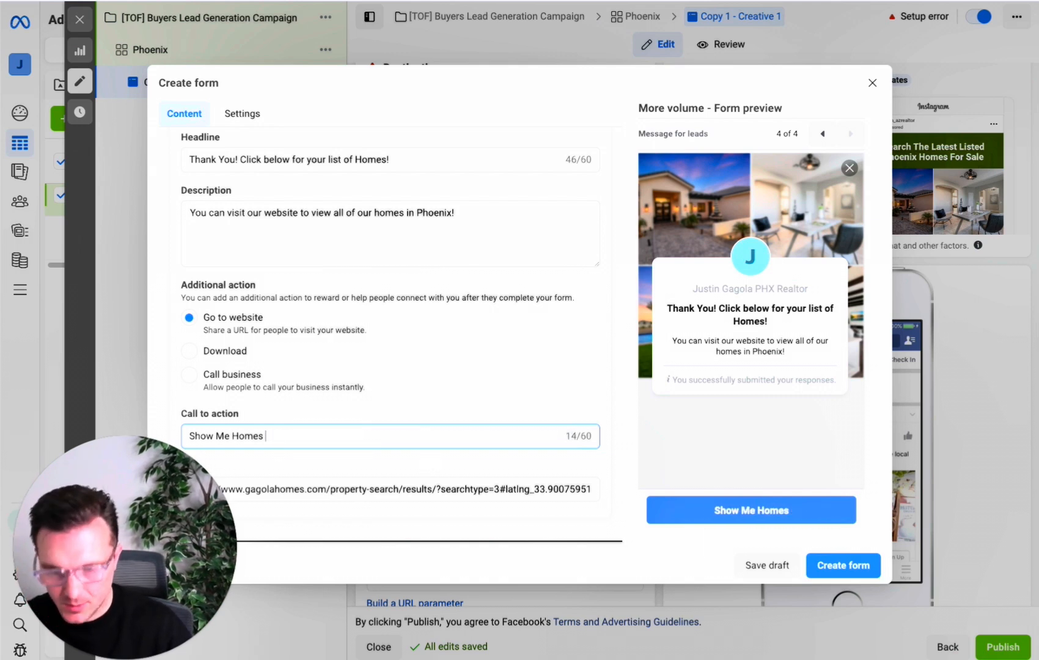
type("In Phoenix!")
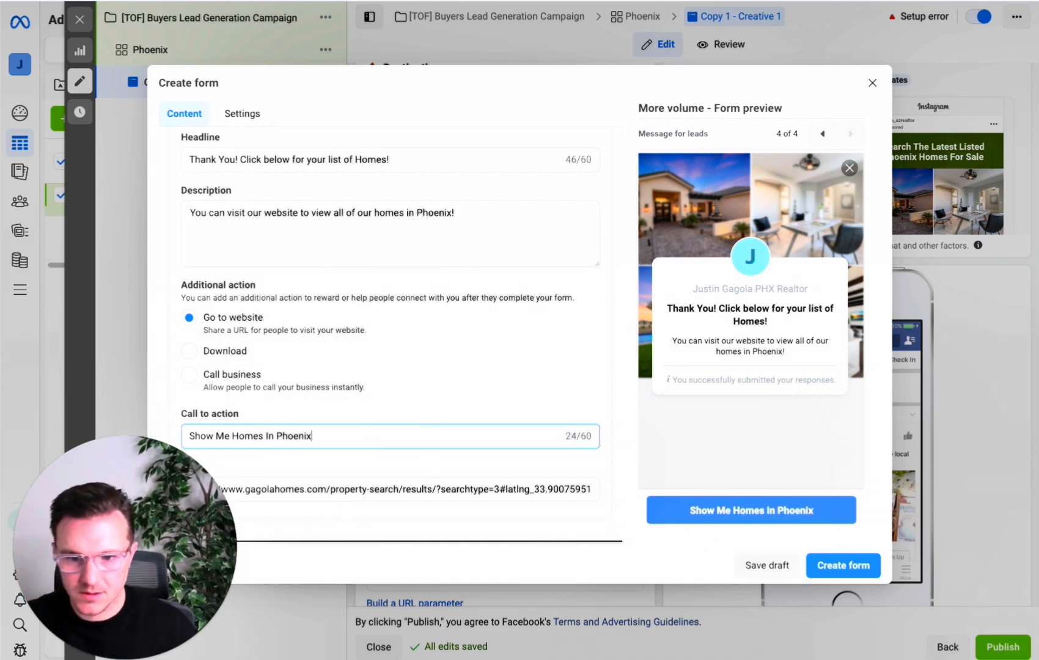
left_click(498, 337)
scroll(500, 334, "up", 5)
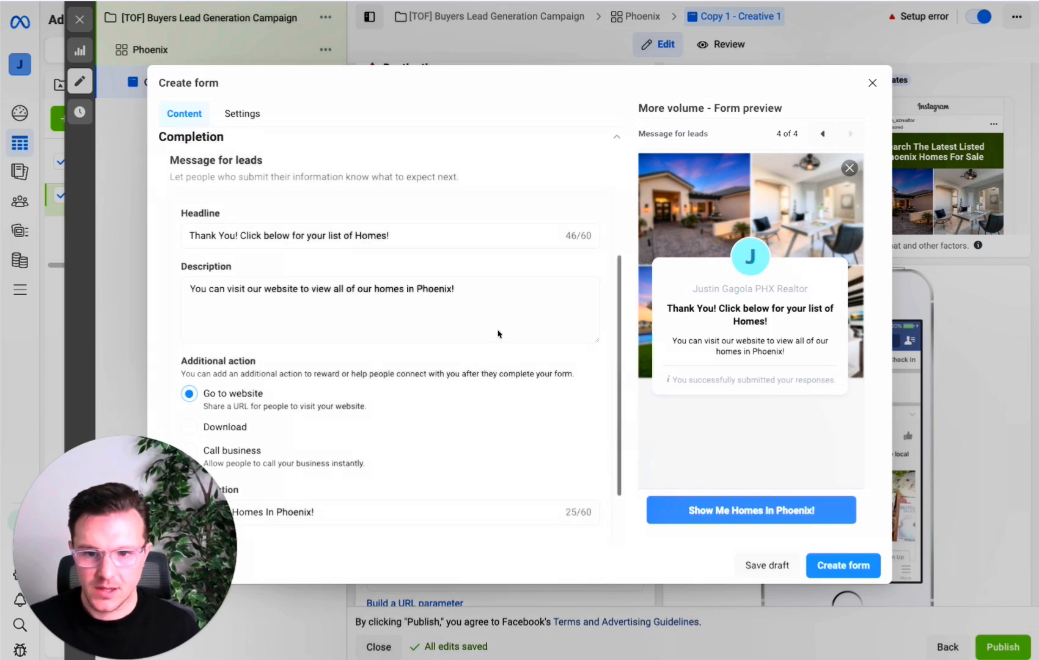
Give the prefill questions the description 'Where would you like us to send your list of homes' and create the form.
left_click(838, 568)
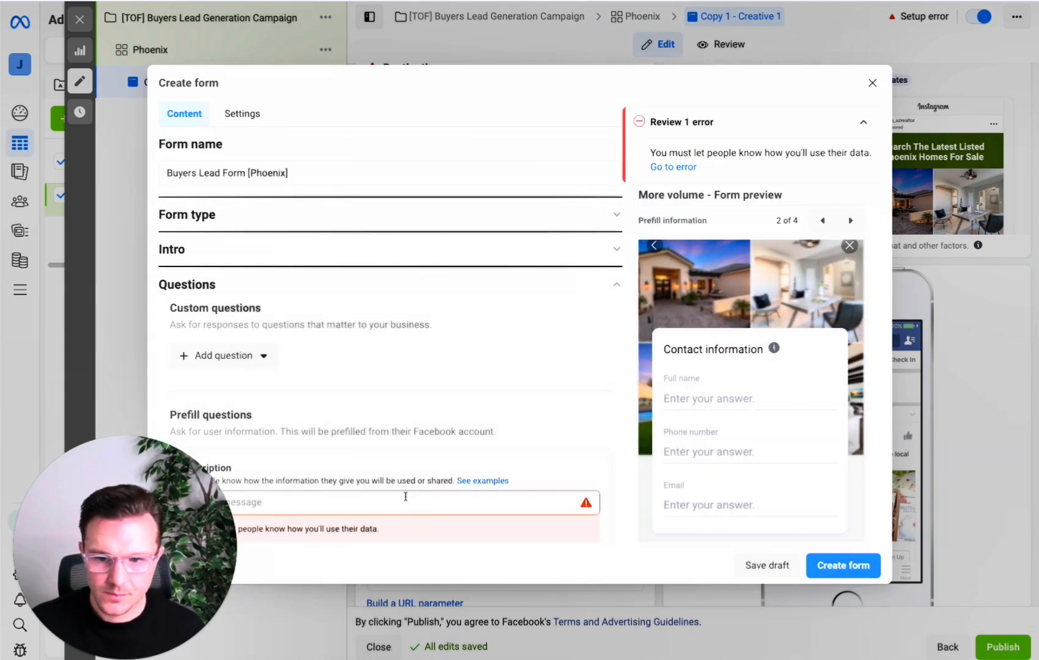
scroll(408, 494, "down", 4)
left_click(281, 275)
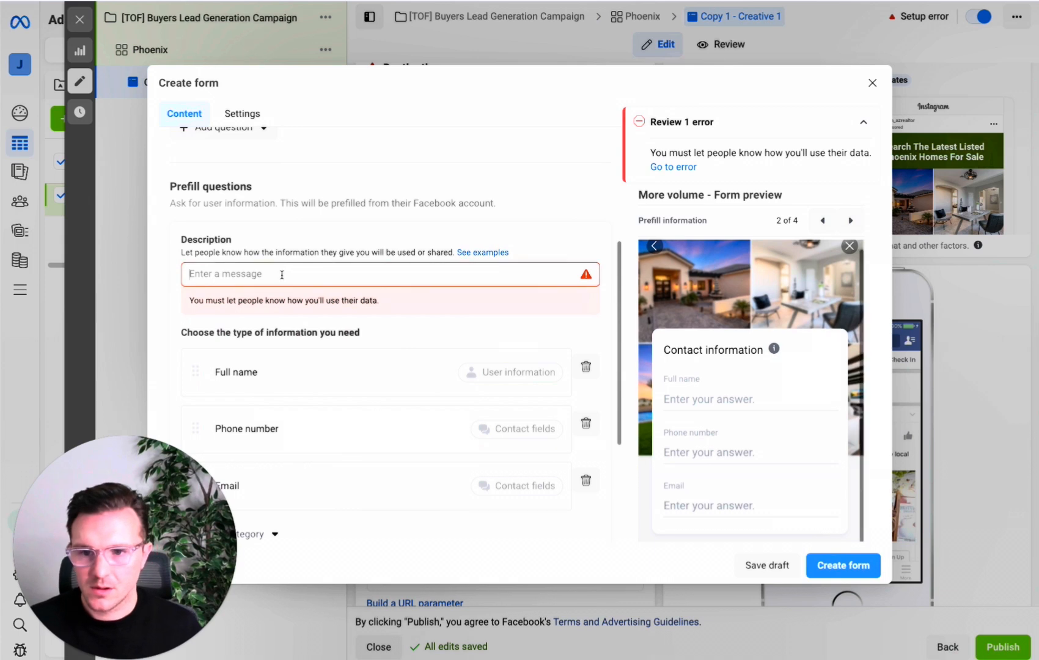
type("Where would yo")
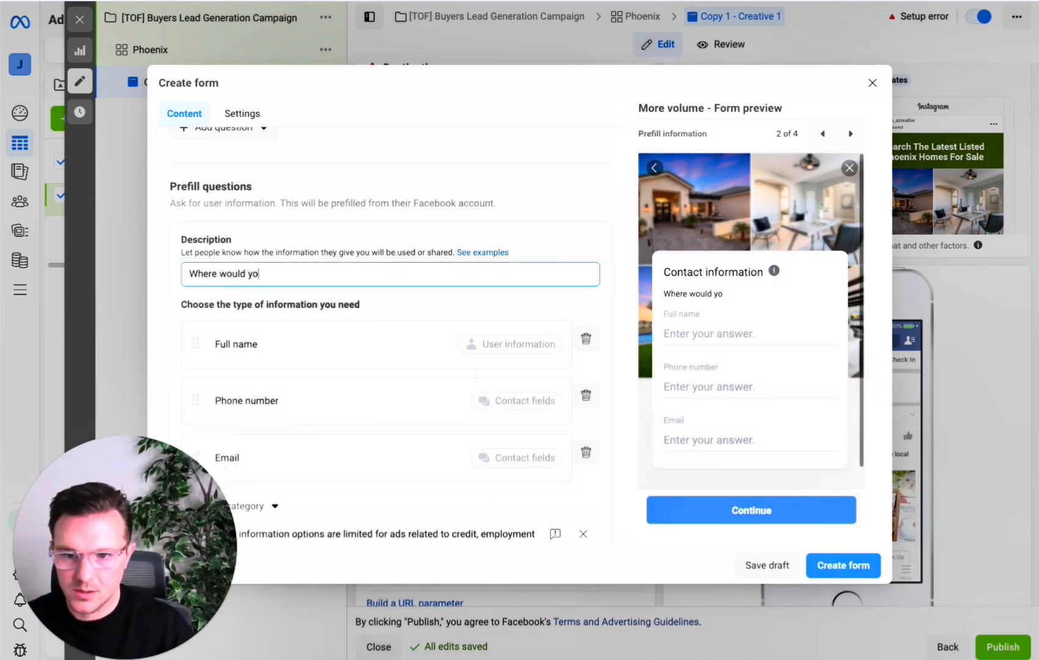
type("u like us to sen")
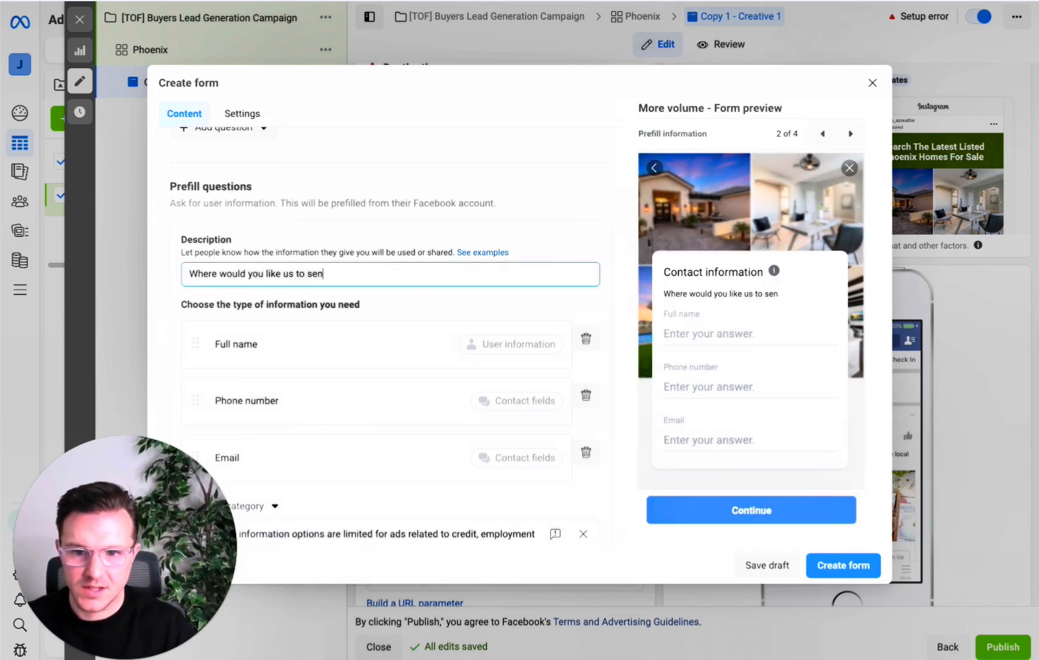
type("d your list of homes?")
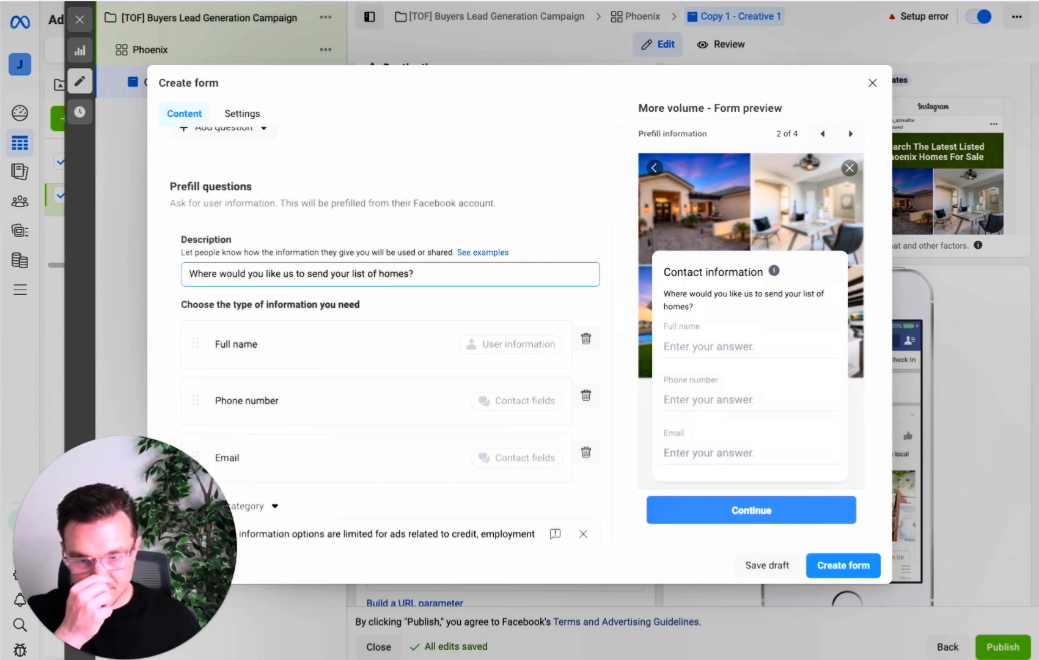
left_click(853, 569)
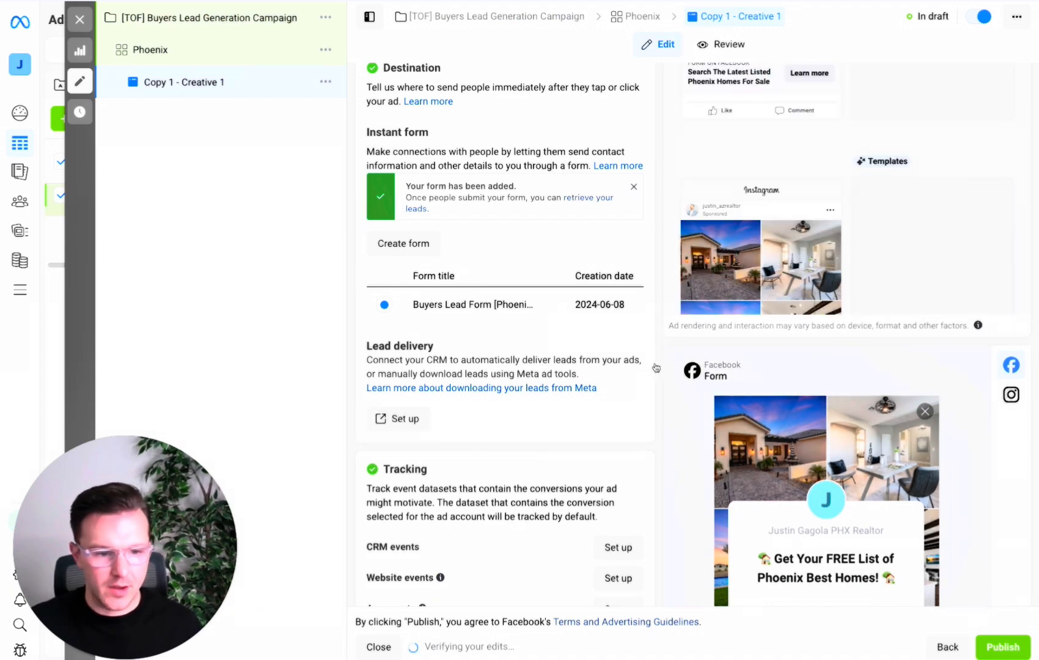
Close the ad editor to get back to the Ads table showing the Copy 1 - Creative 1 draft.
scroll(531, 249, "up", 4)
scroll(532, 269, "down", 8)
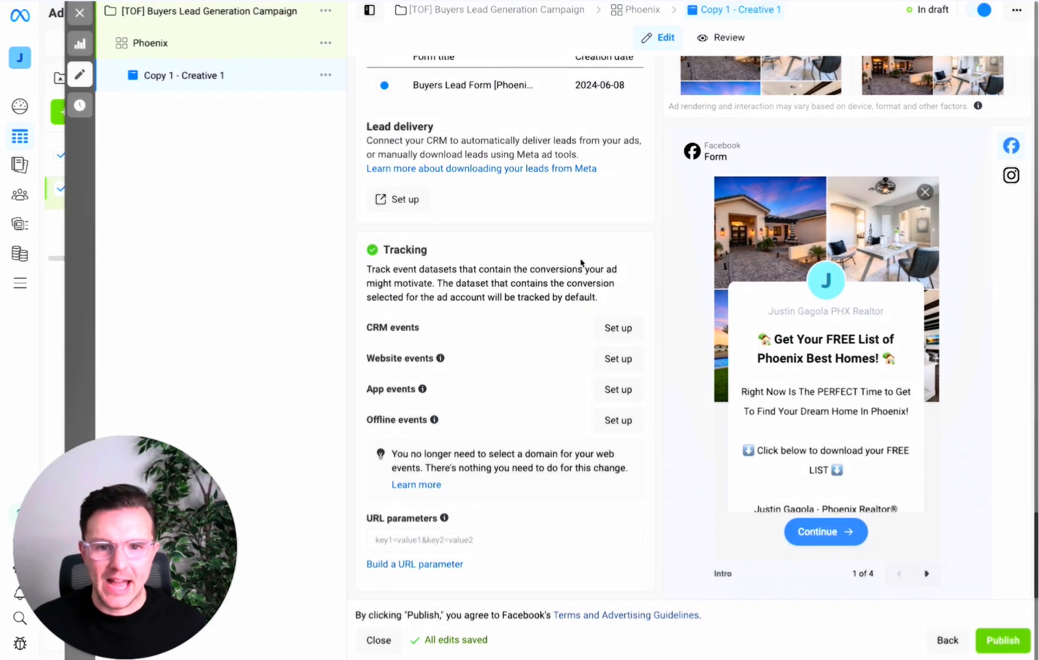
scroll(580, 279, "up", 15)
scroll(559, 234, "up", 1)
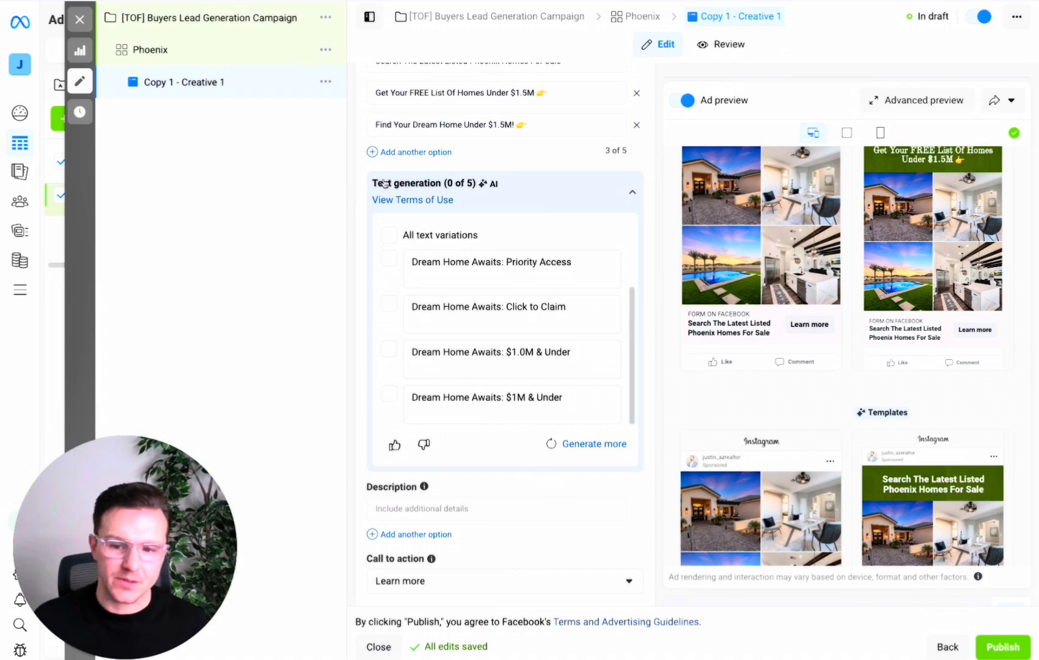
scroll(593, 348, "up", 12)
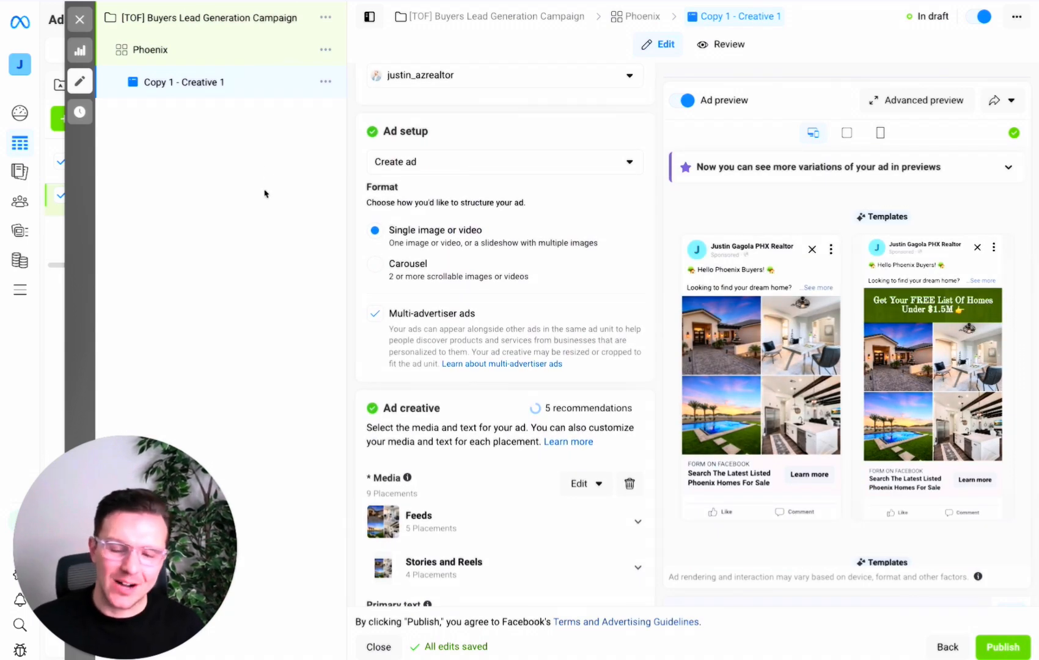
scroll(420, 262, "up", 5)
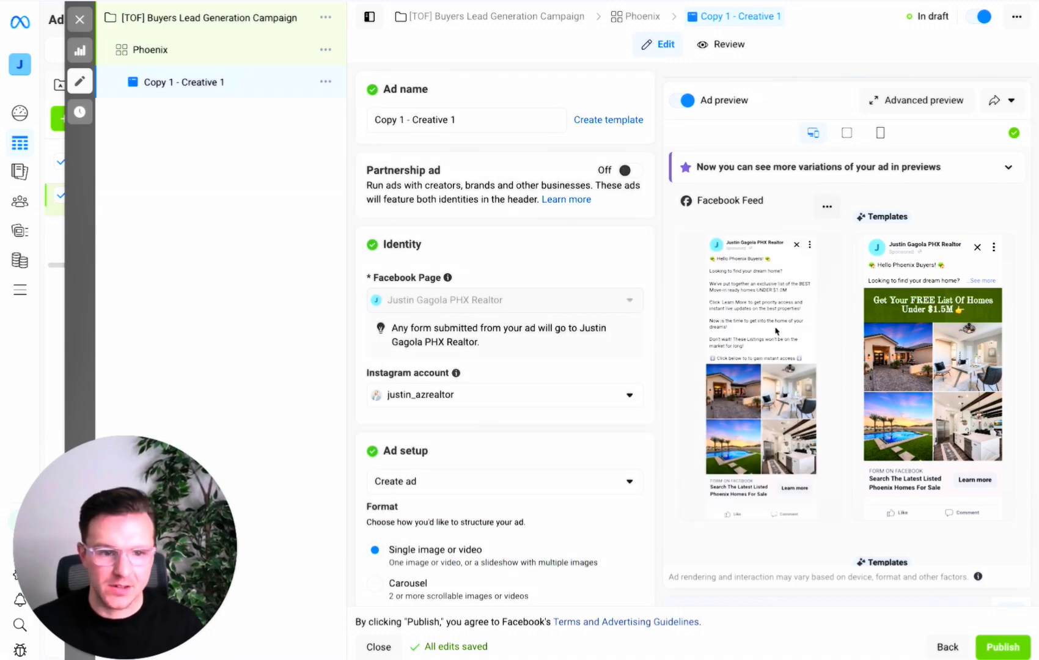
left_click(80, 21)
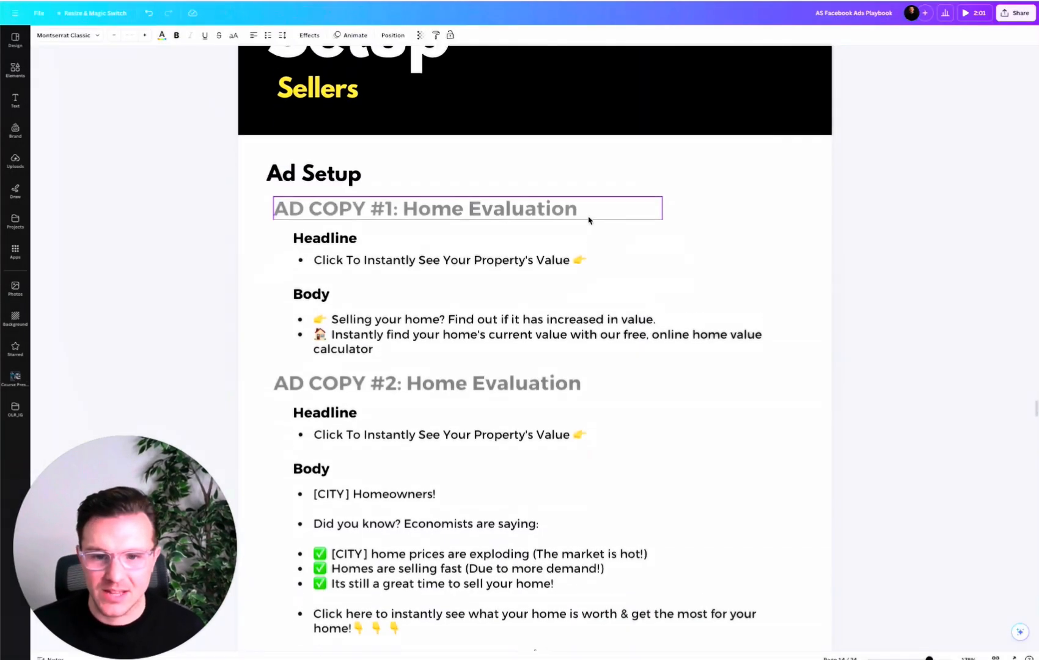
scroll(587, 220, "down", 1)
scroll(587, 220, "up", 3)
scroll(574, 244, "up", 20)
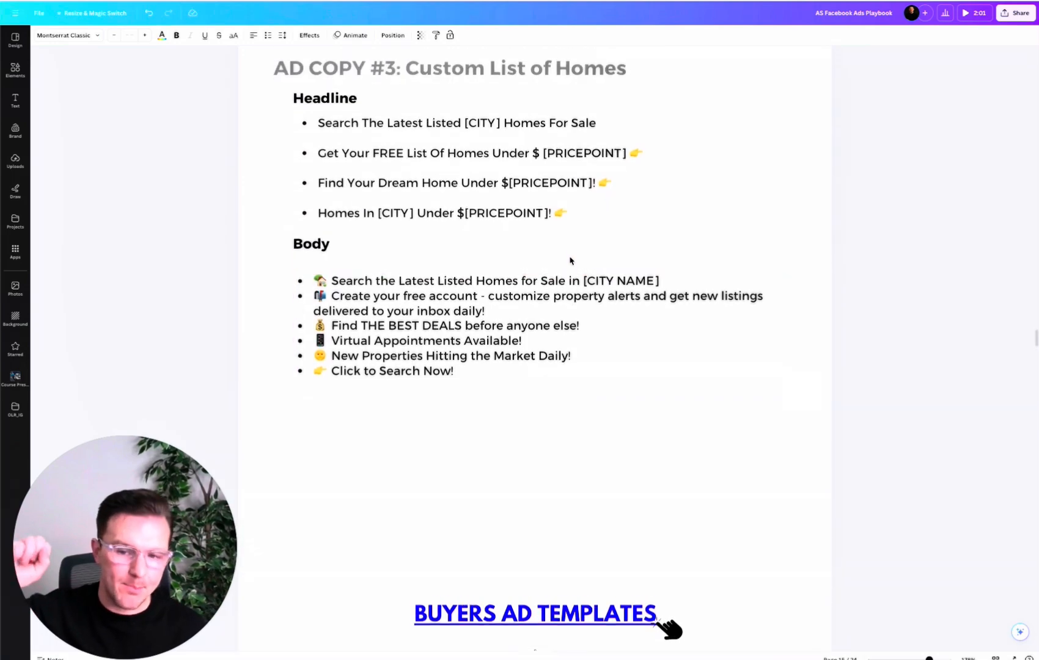
scroll(571, 259, "up", 1)
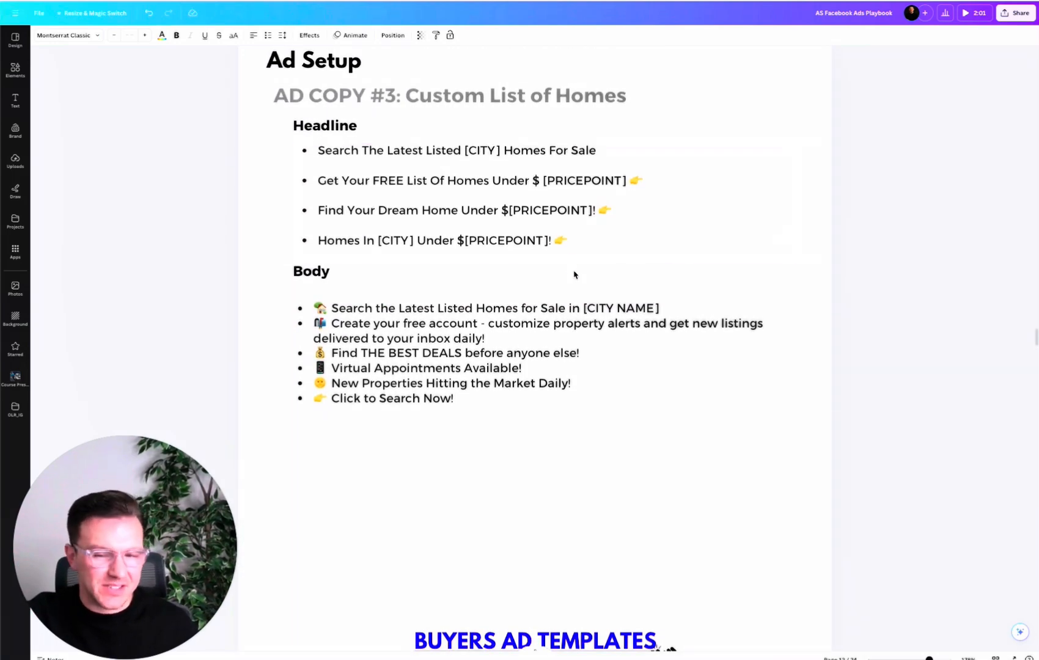
scroll(575, 269, "down", 20)
scroll(598, 245, "up", 3)
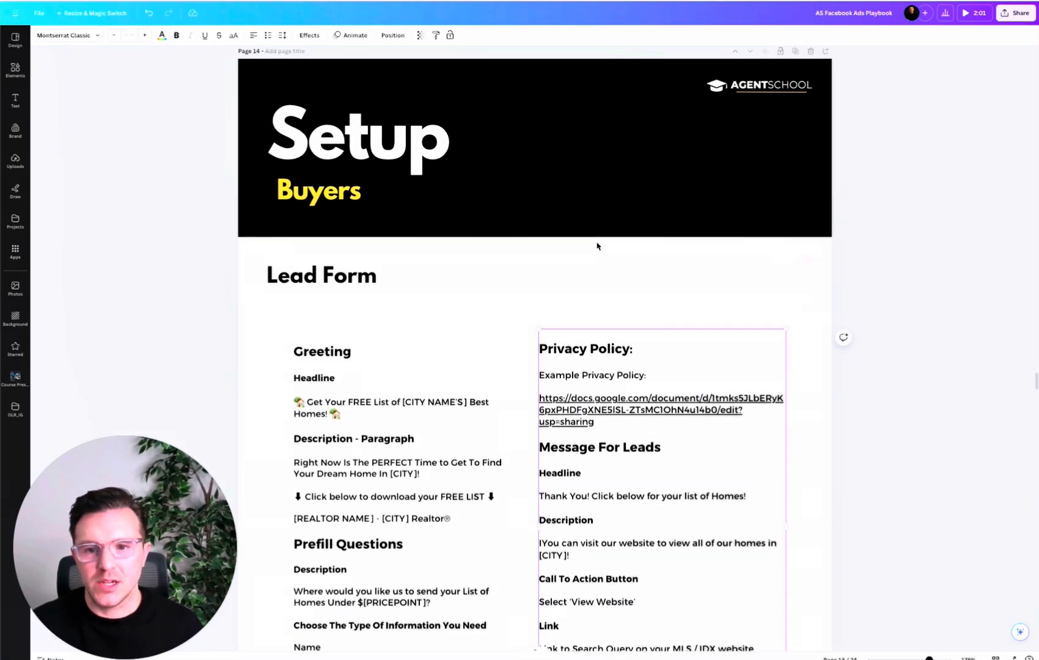
scroll(599, 248, "down", 20)
scroll(626, 283, "up", 7)
scroll(626, 286, "down", 5)
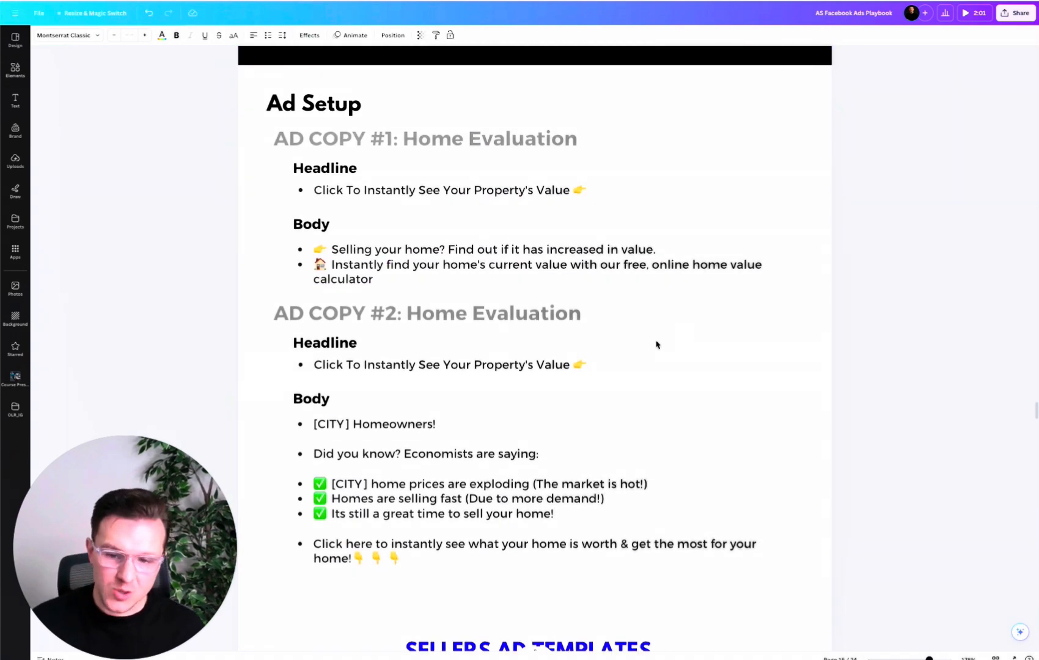
scroll(661, 332, "down", 2)
scroll(662, 332, "up", 5)
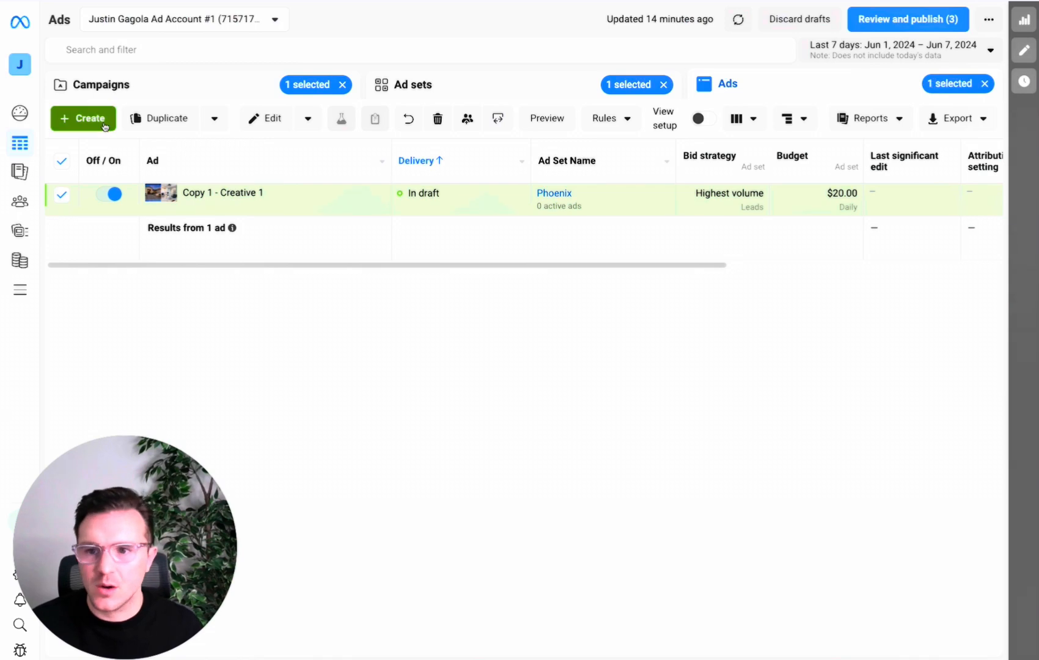
From Campaigns, start a manual Leads campaign named '[TOF] Sellers Lead Generation Campaign'.
left_click(216, 86)
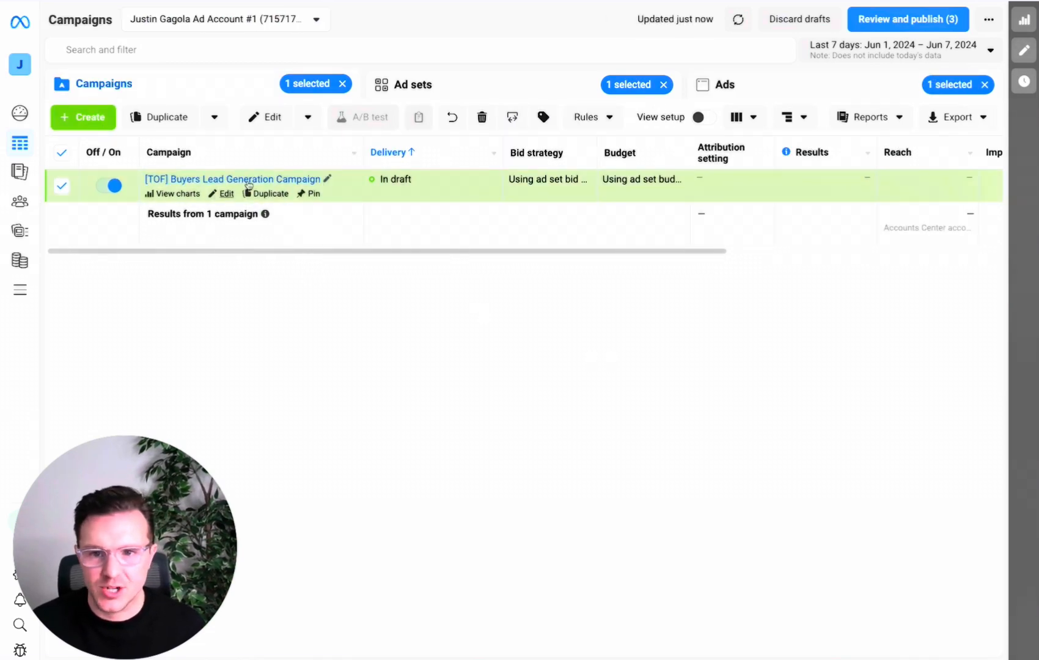
left_click(91, 118)
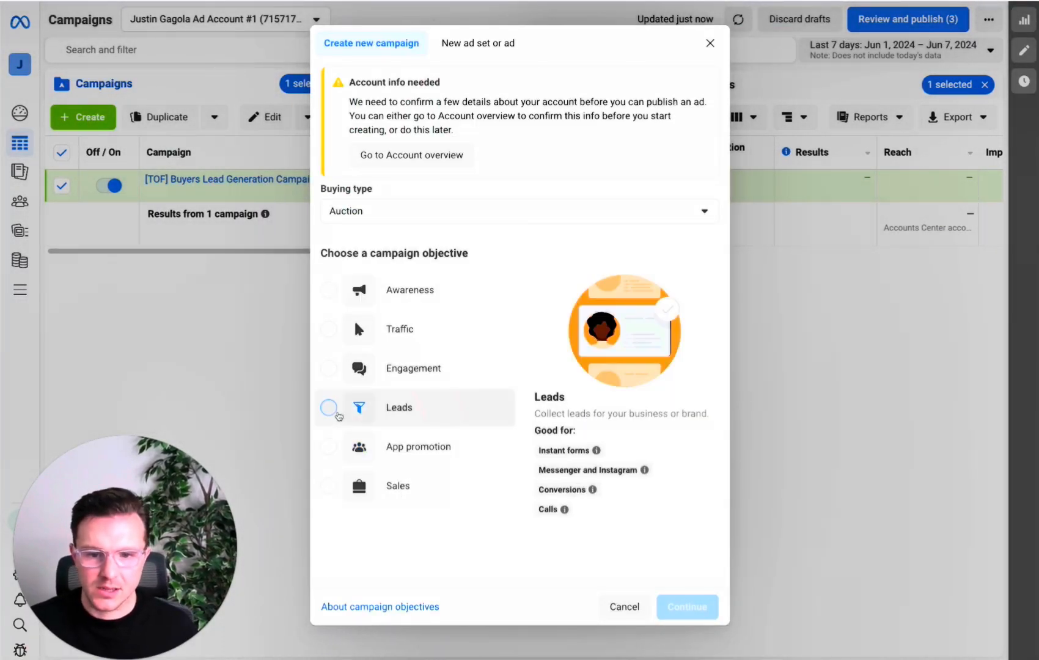
left_click(328, 408)
left_click(683, 605)
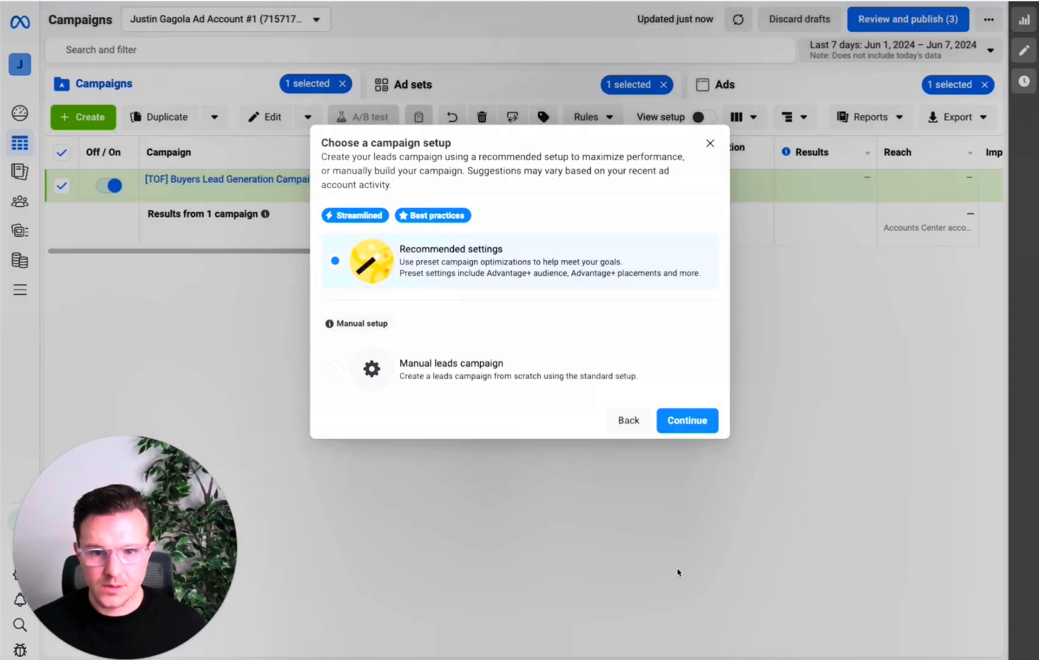
left_click(335, 369)
left_click(687, 419)
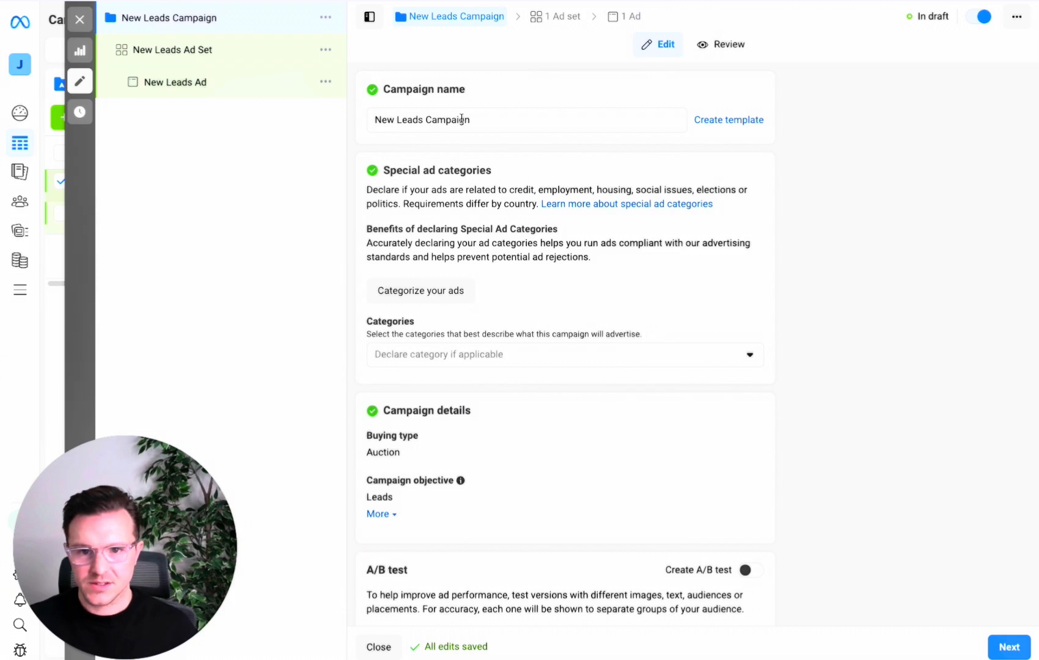
triple_click(461, 119)
type("[")
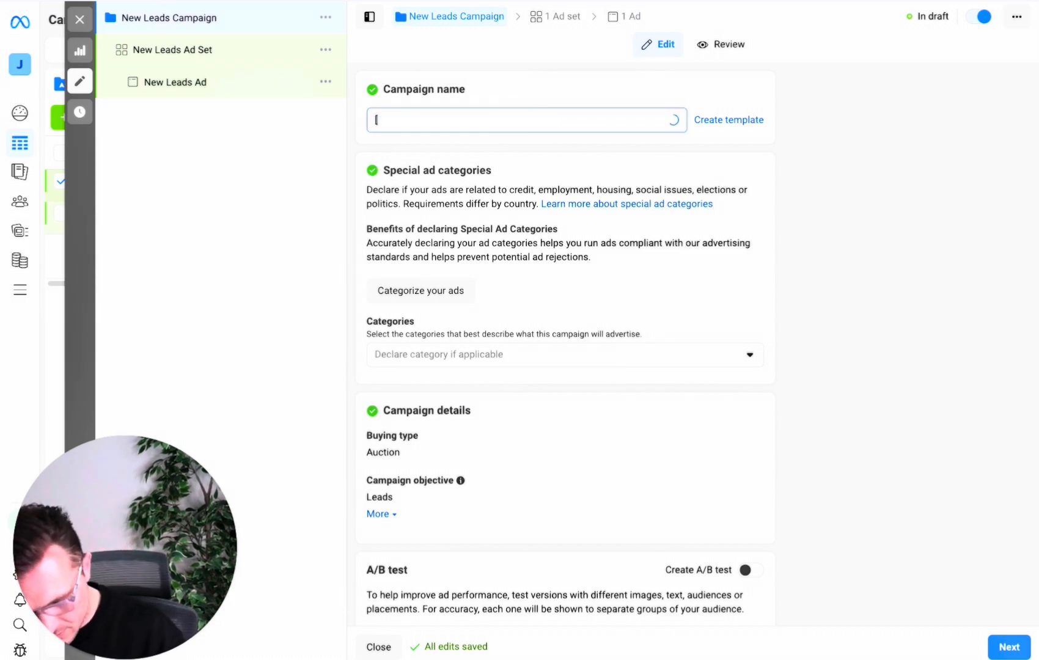
type("TOF]")
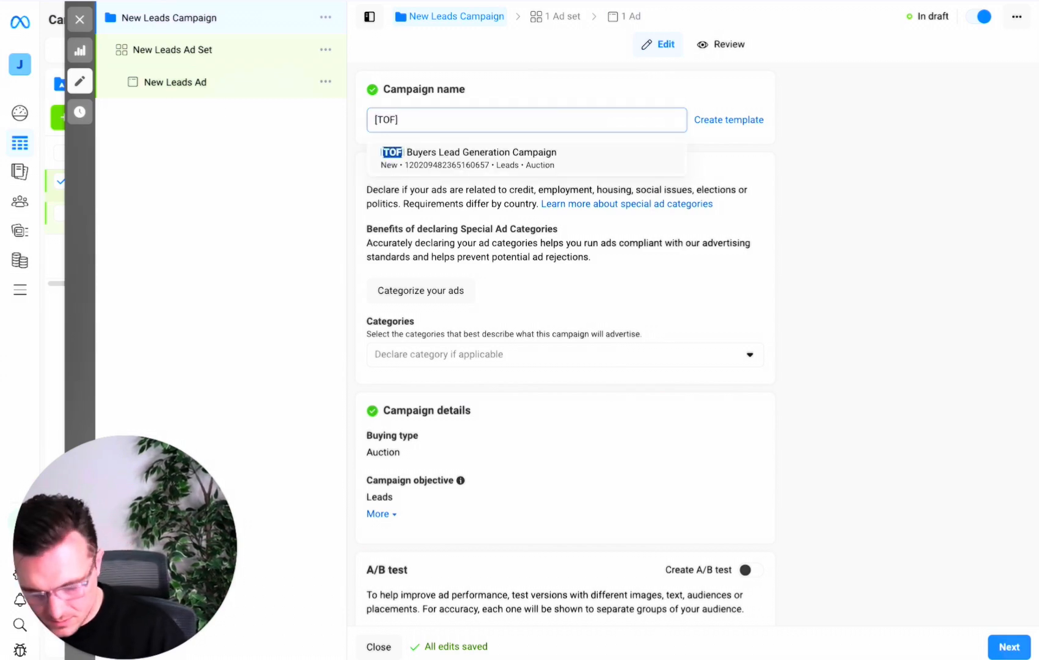
type(" Sellers Lead Ge")
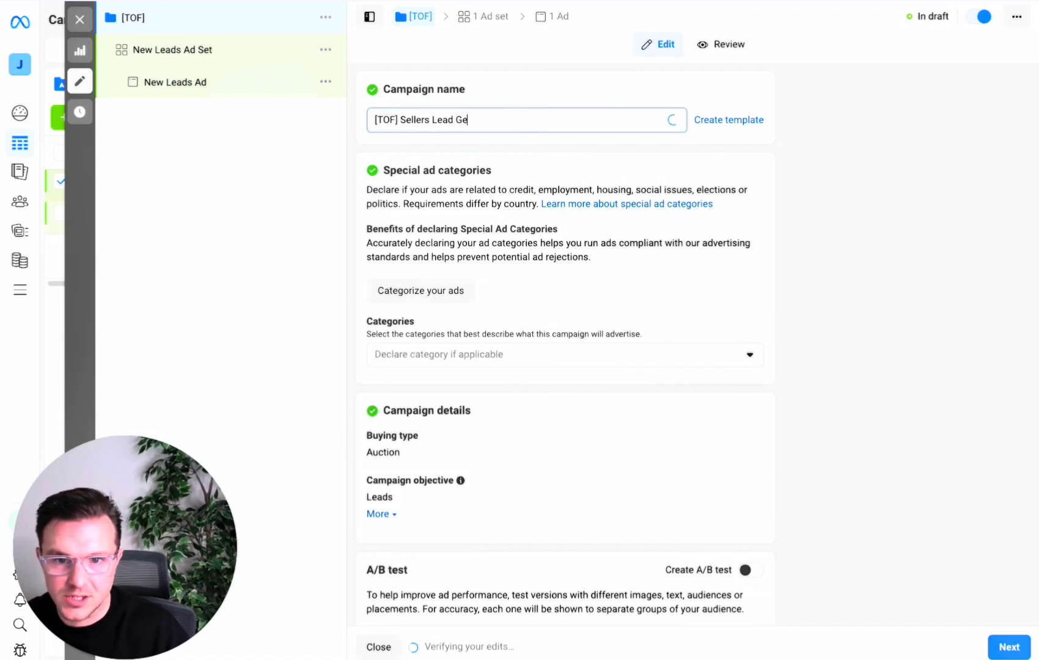
type("neration Campaign")
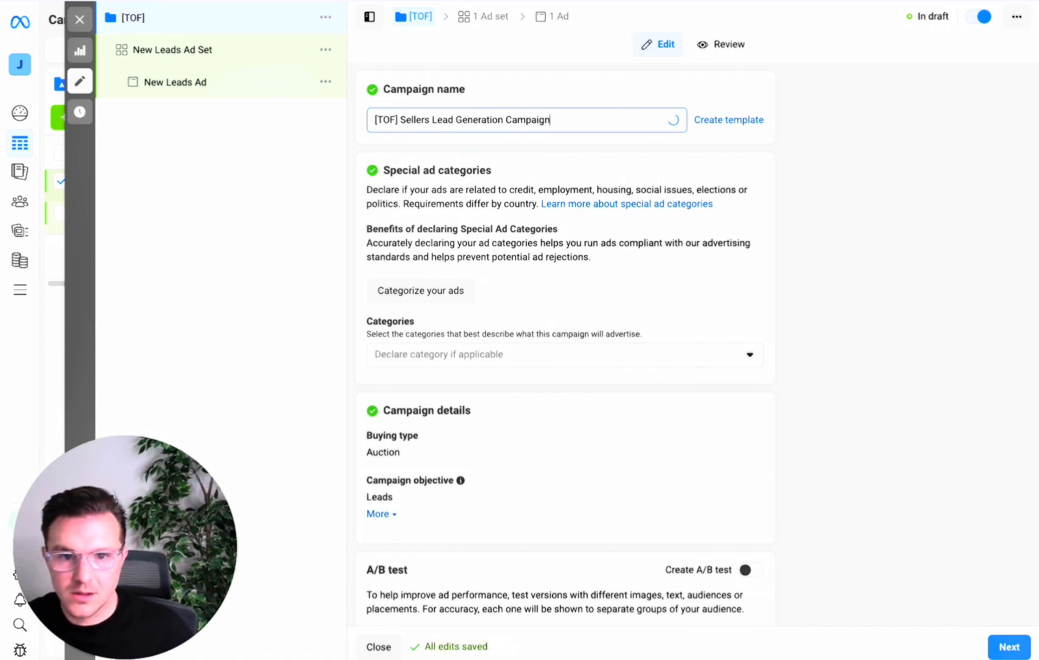
Rename the new ad set to 'Phoenix'.
left_click(175, 59)
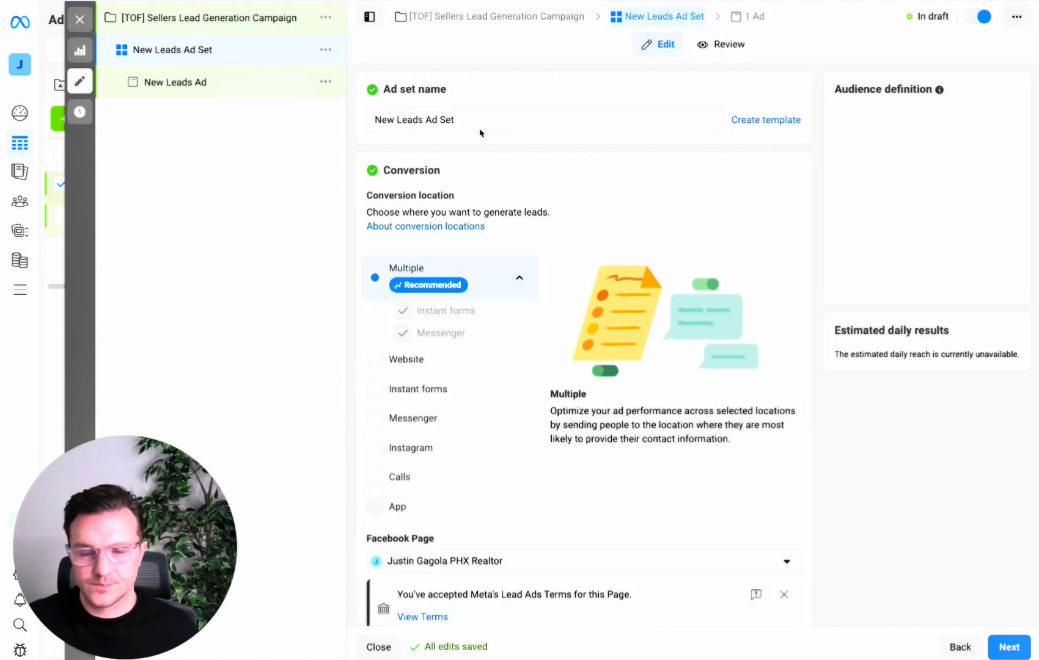
triple_click(489, 120)
type("Phoenix")
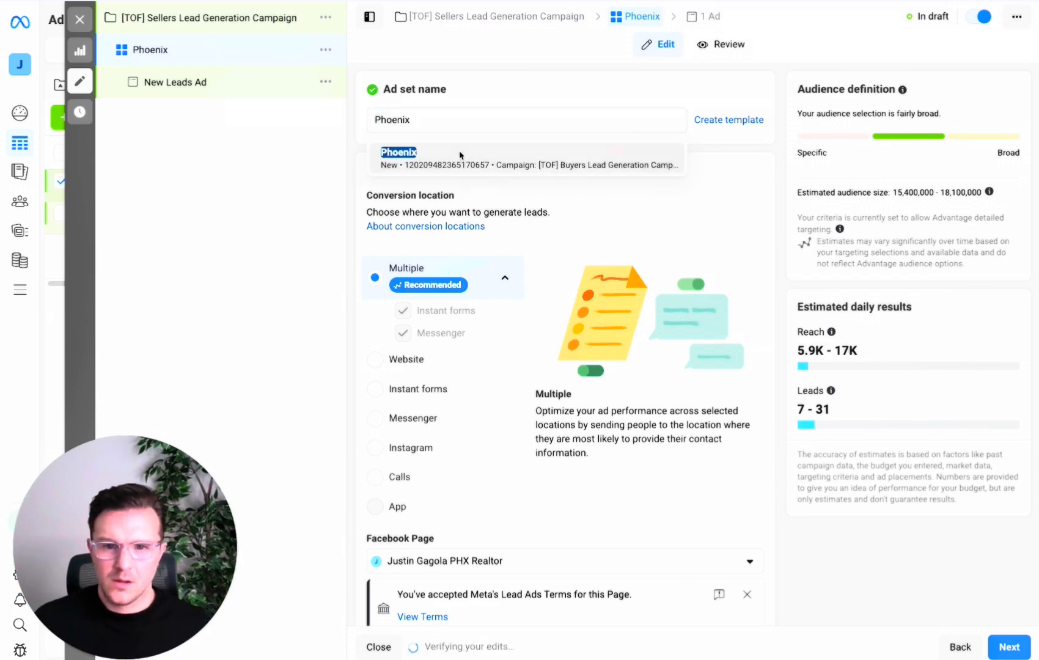
left_click(278, 181)
Open the ad set's Locations targeting under Audience controls for editing.
scroll(480, 271, "down", 2)
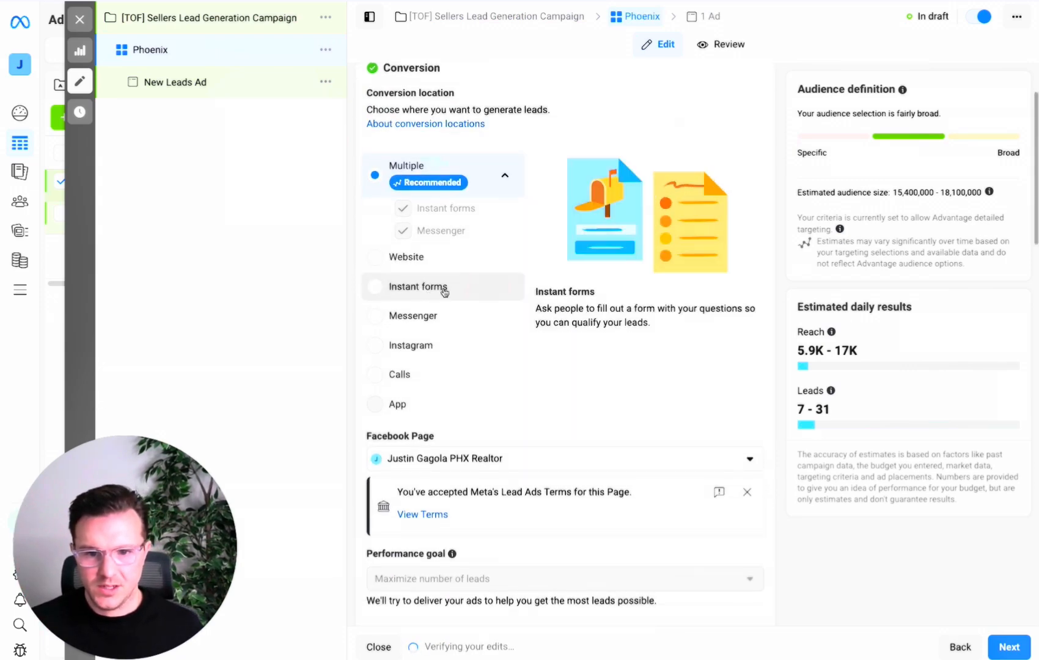
scroll(615, 289, "down", 4)
scroll(615, 293, "down", 10)
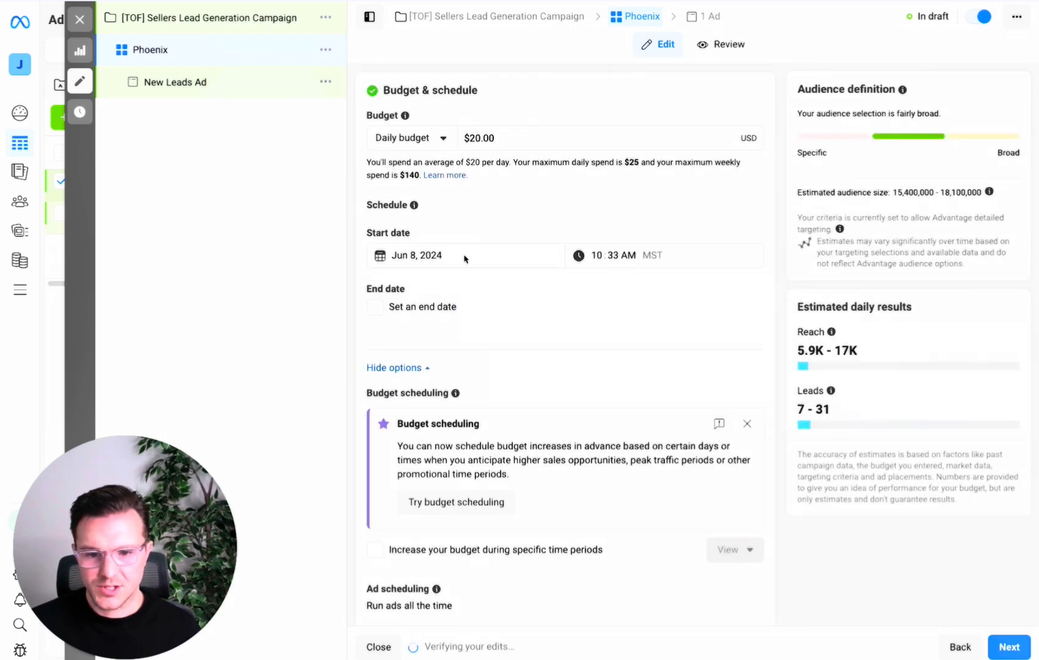
scroll(562, 316, "down", 7)
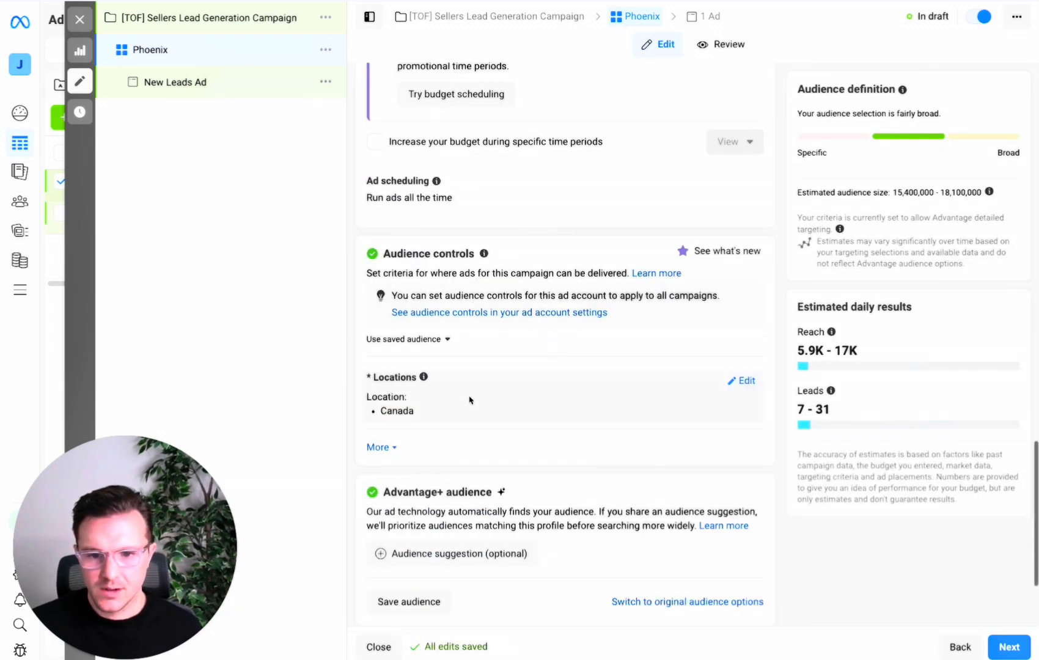
left_click(748, 381)
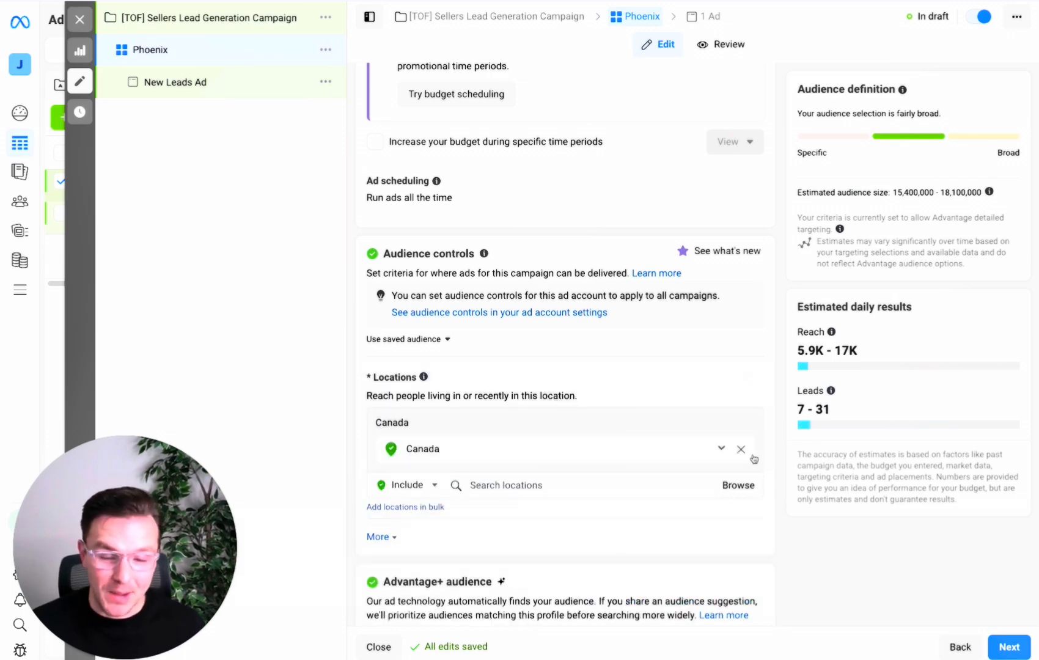
Remove Canada and target Phoenix, Arizona, United States instead.
left_click(742, 450)
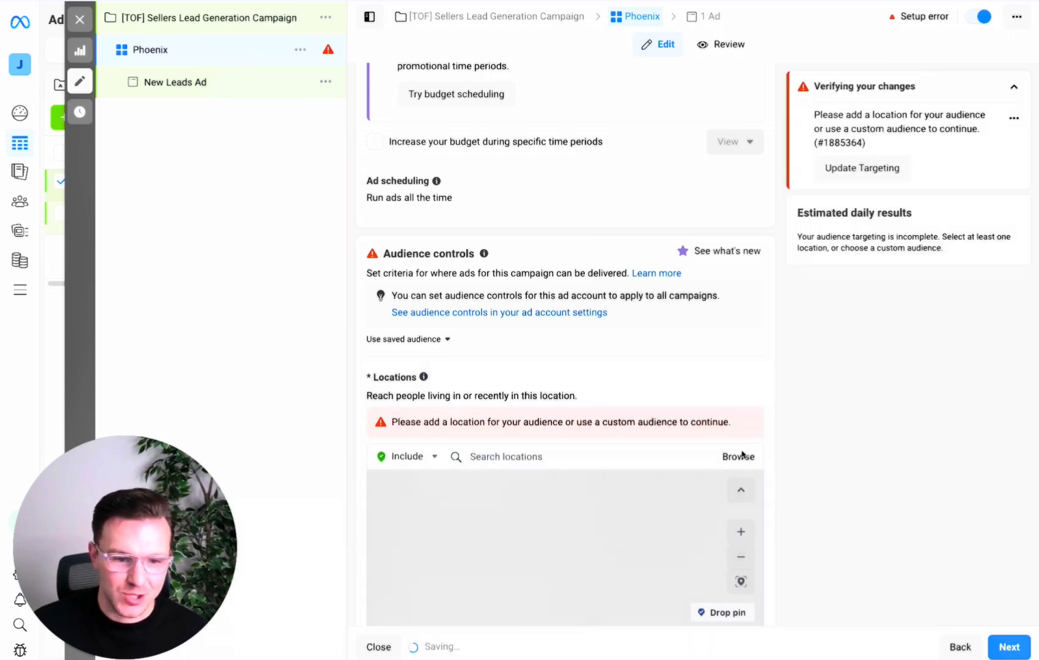
scroll(622, 391, "down", 2)
scroll(622, 387, "up", 2)
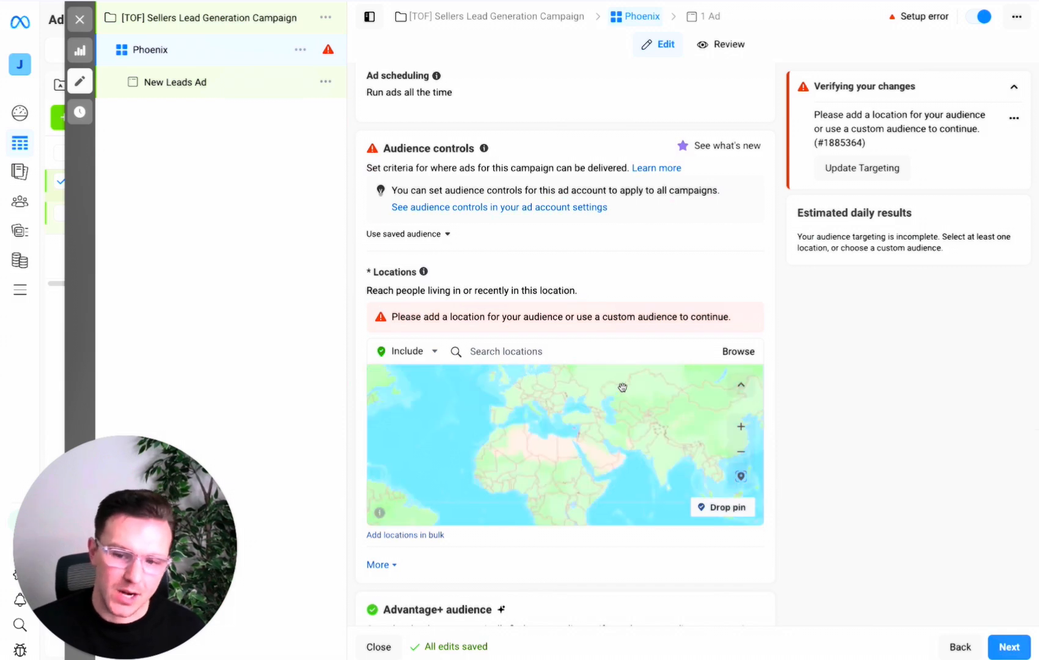
left_click(522, 351)
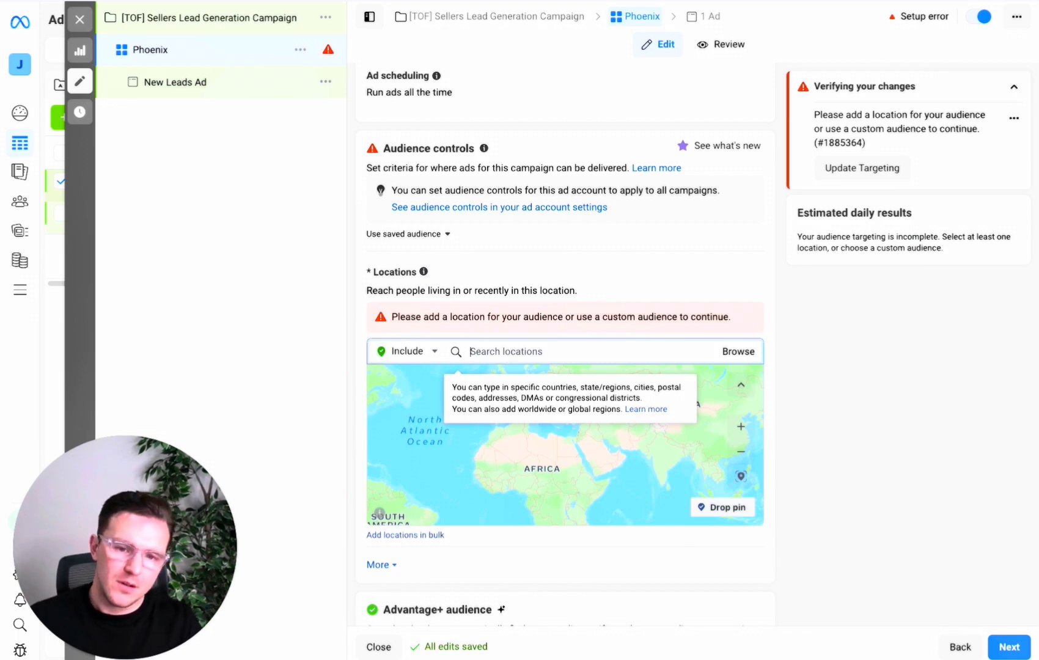
type("phoemn")
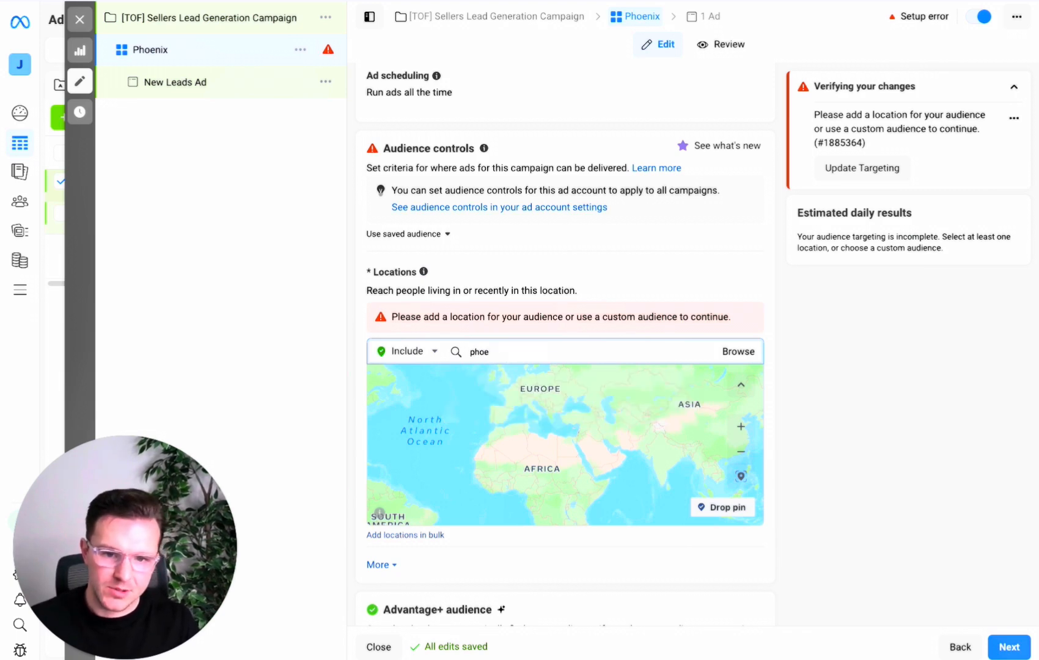
key("BackSpace")
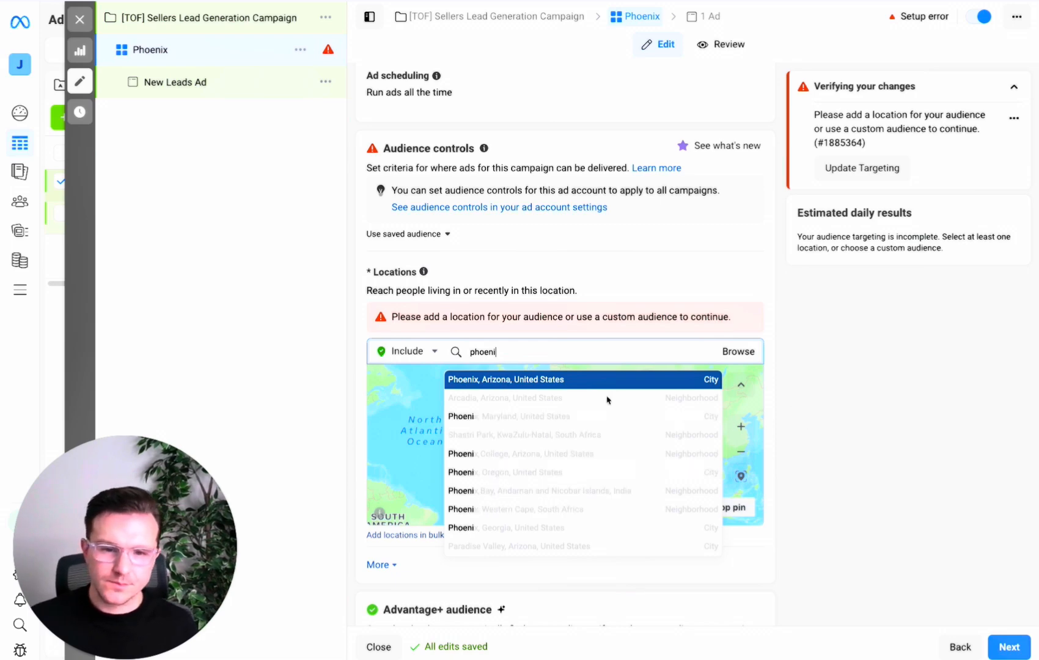
left_click(617, 380)
scroll(599, 523, "down", 5)
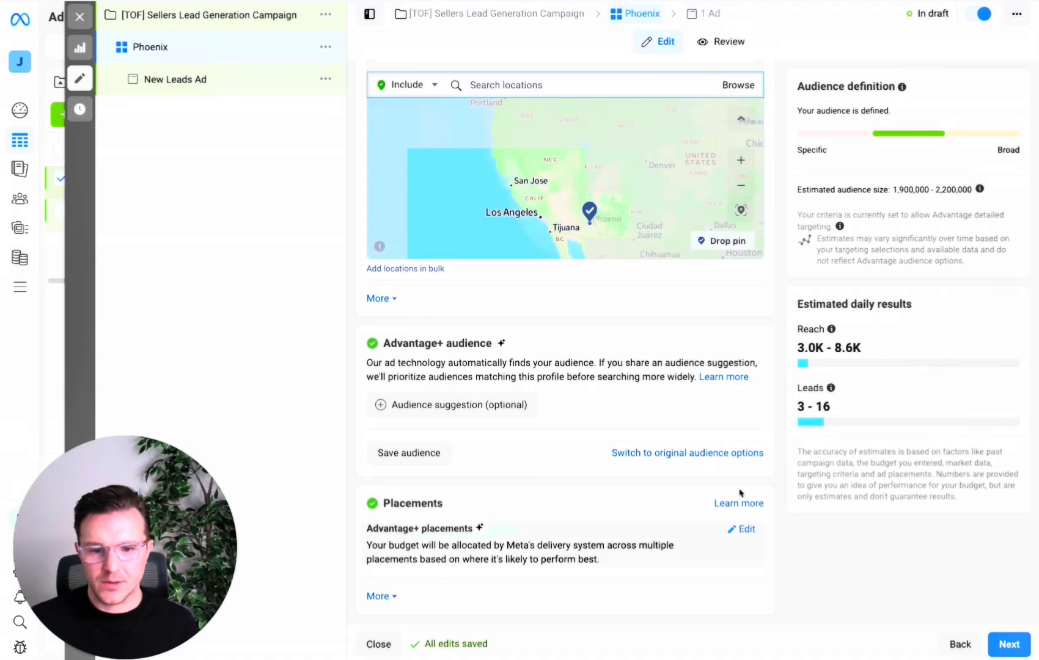
Switch the ad set to manual placements and exclude Audience Network.
left_click(746, 530)
scroll(547, 548, "down", 1)
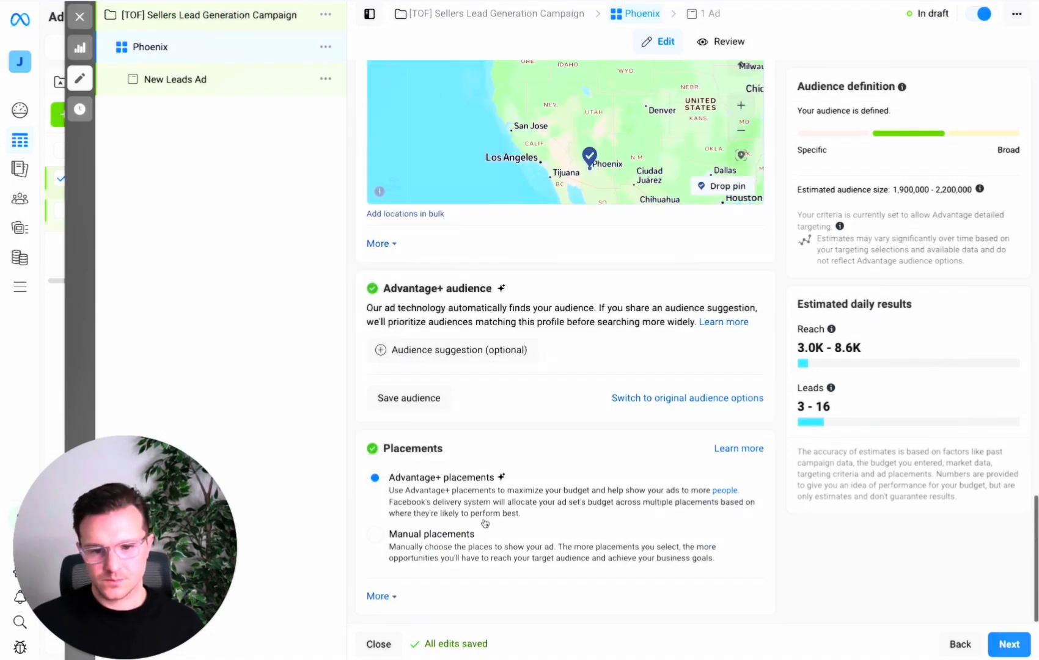
left_click(403, 535)
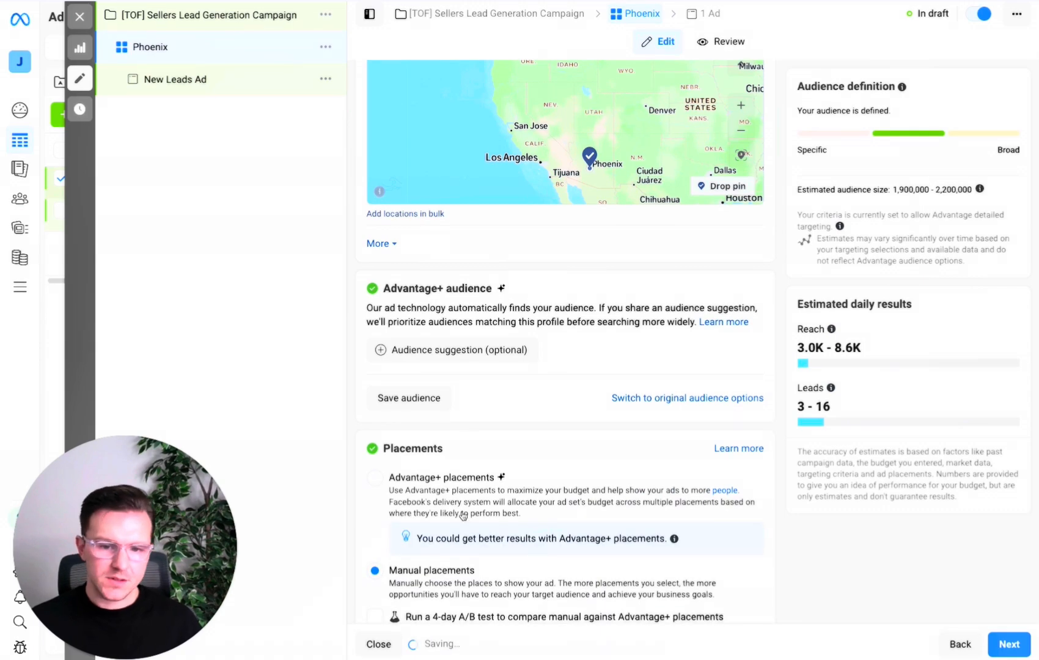
scroll(504, 375, "down", 8)
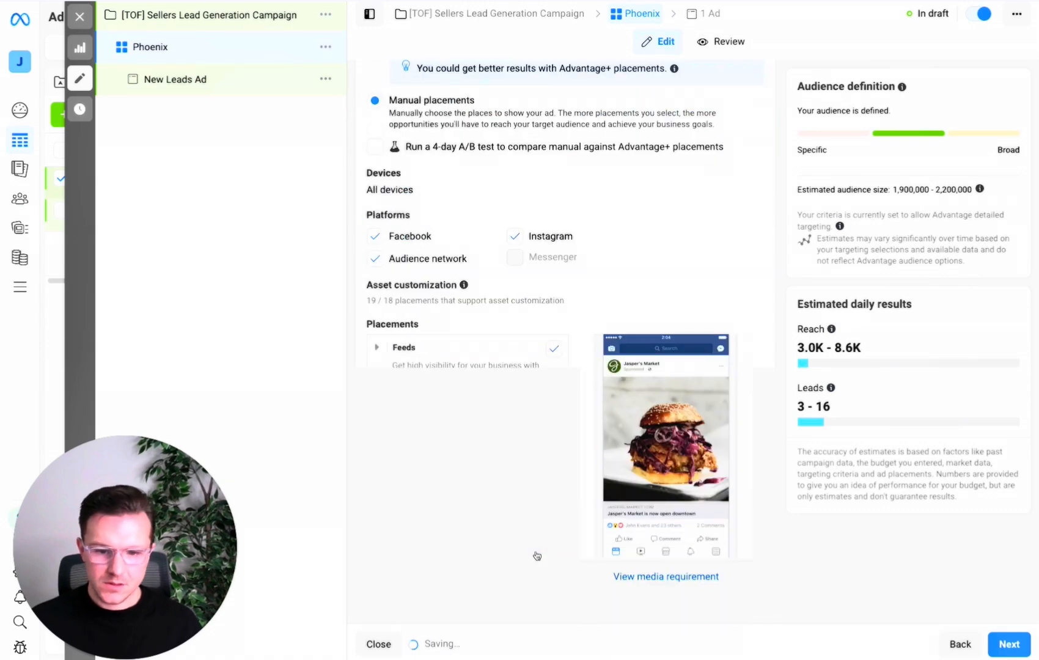
left_click(375, 258)
Exclude in-stream video and the Instagram Explore feed placements.
scroll(524, 461, "down", 1)
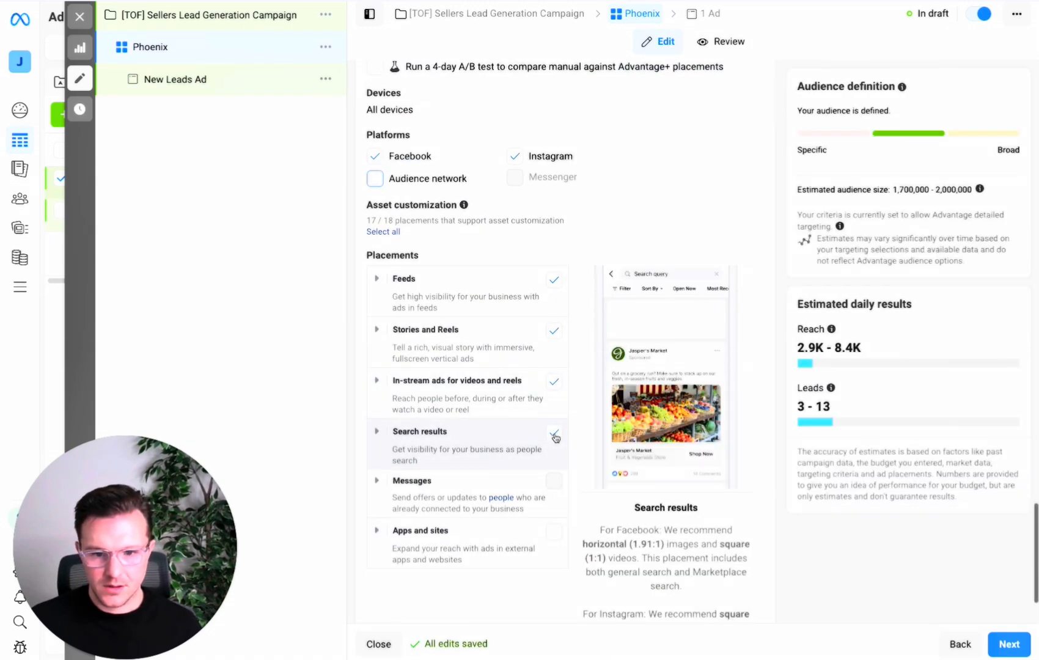
left_click(555, 382)
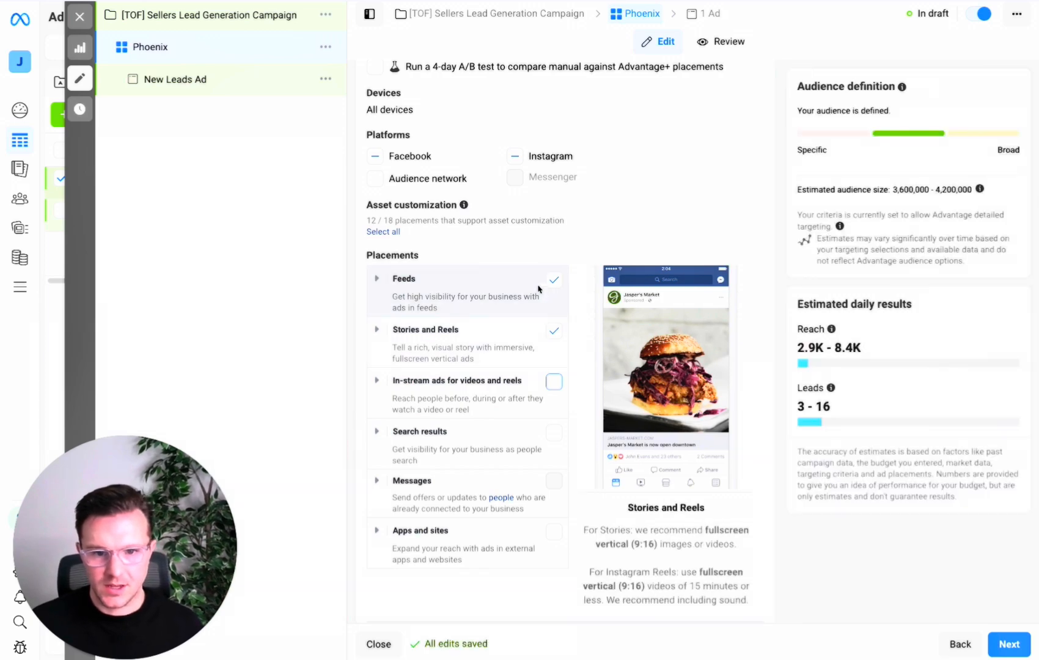
left_click(377, 279)
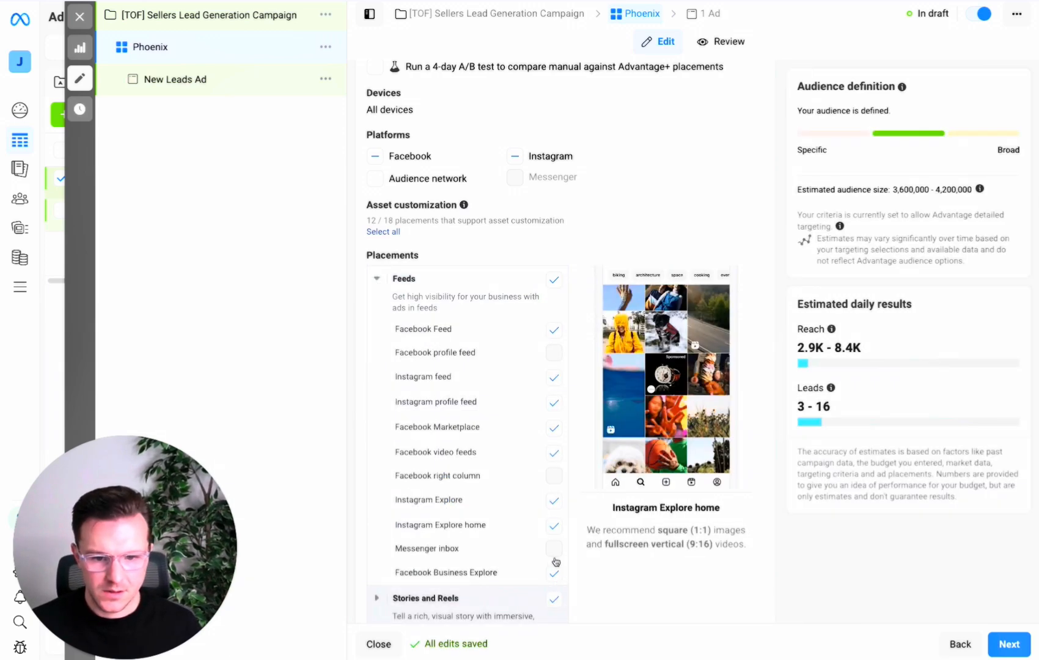
left_click(555, 499)
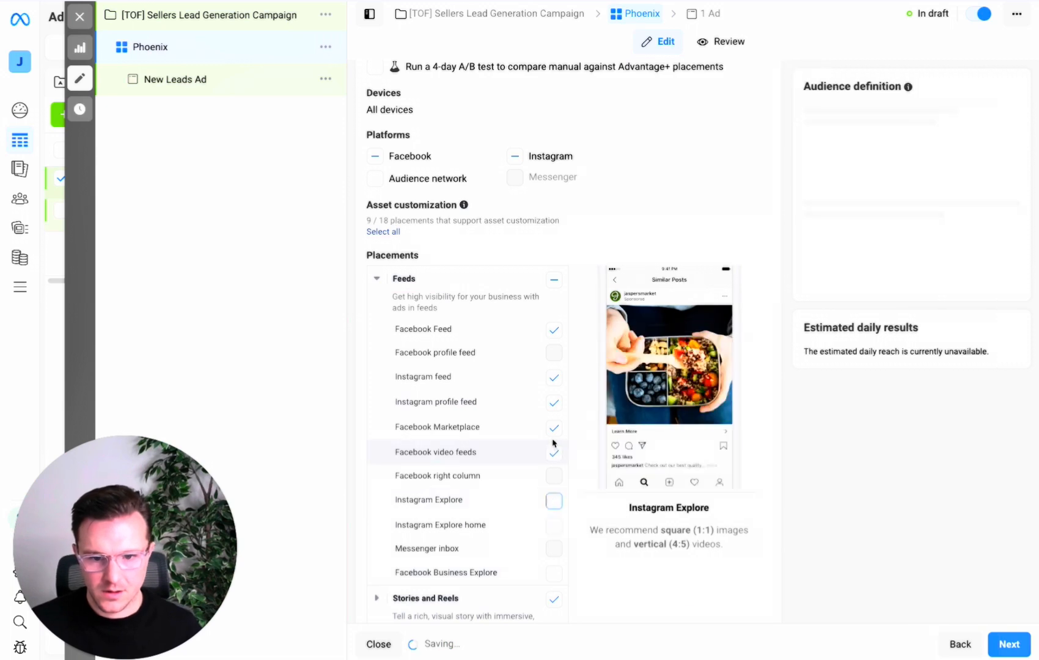
left_click(640, 216)
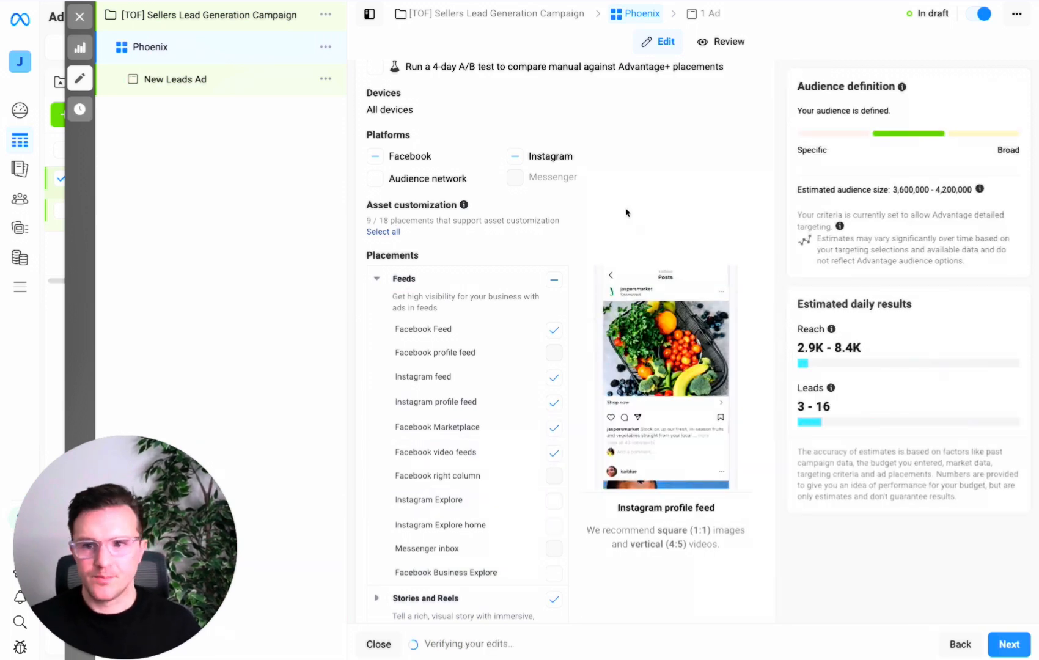
left_click(216, 82)
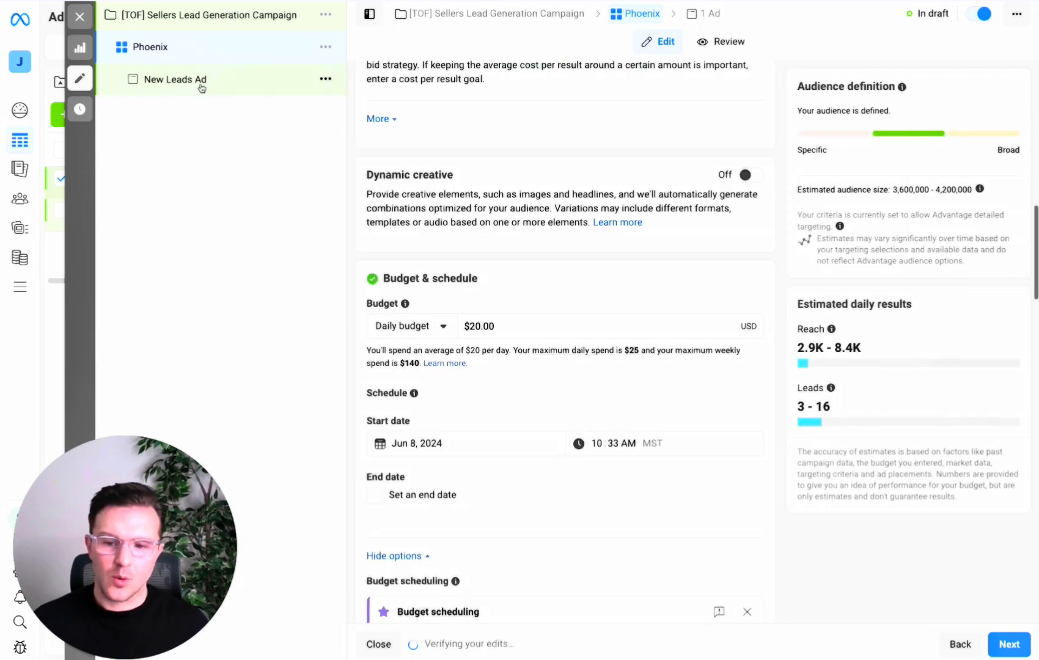
Change the ad name from New Leads Ad to 'Copy 1 - Creative 1'.
triple_click(494, 116)
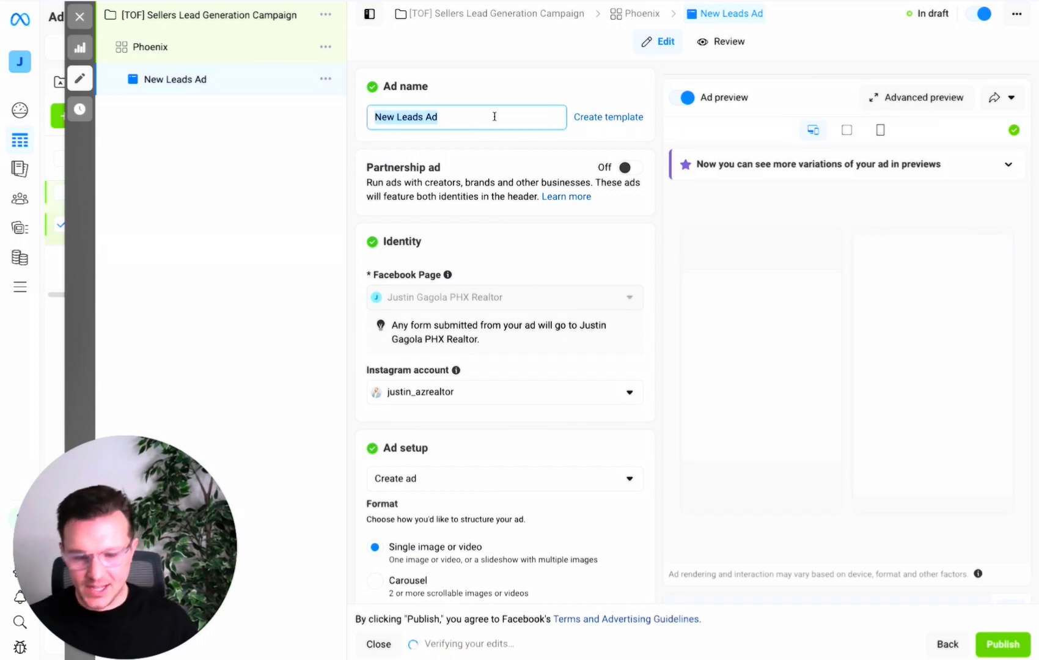
type("Copy")
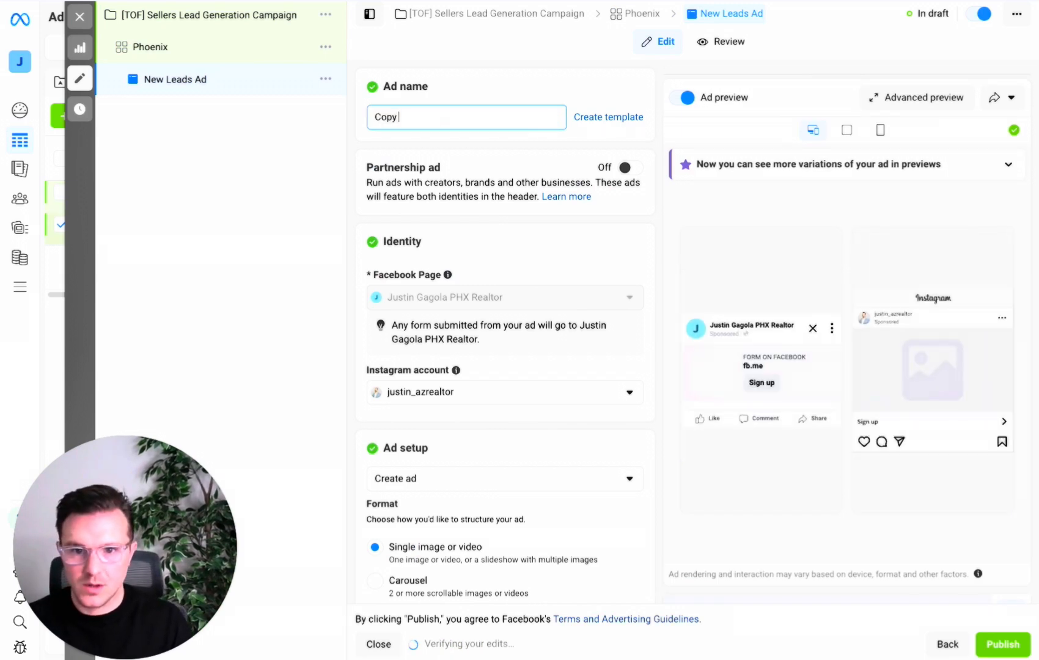
type(" 1 - Creative 1")
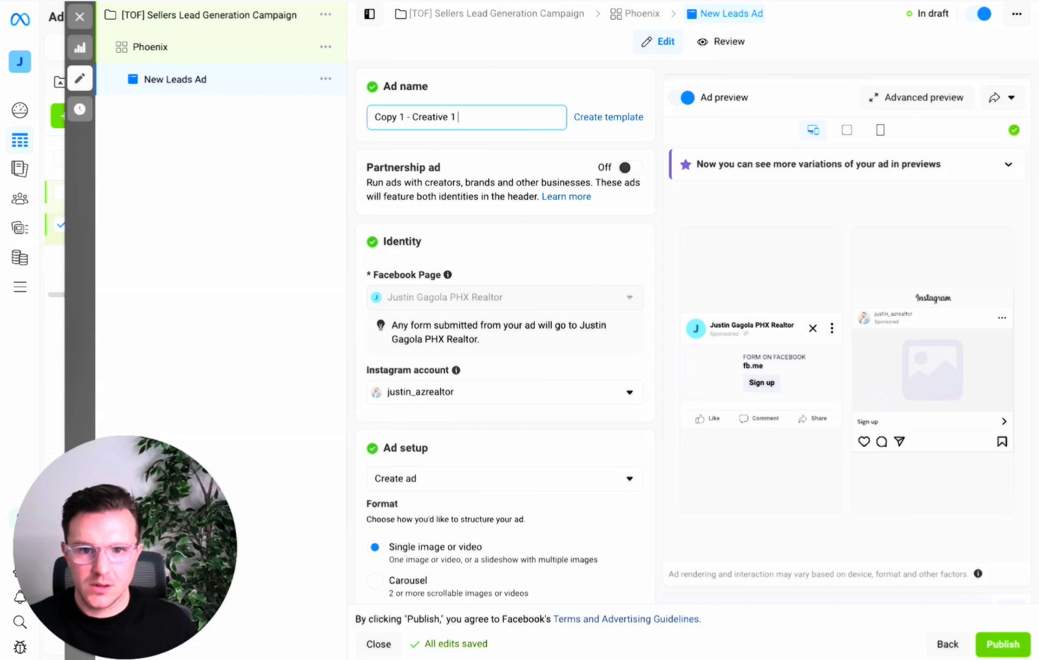
left_click(544, 256)
scroll(549, 259, "down", 5)
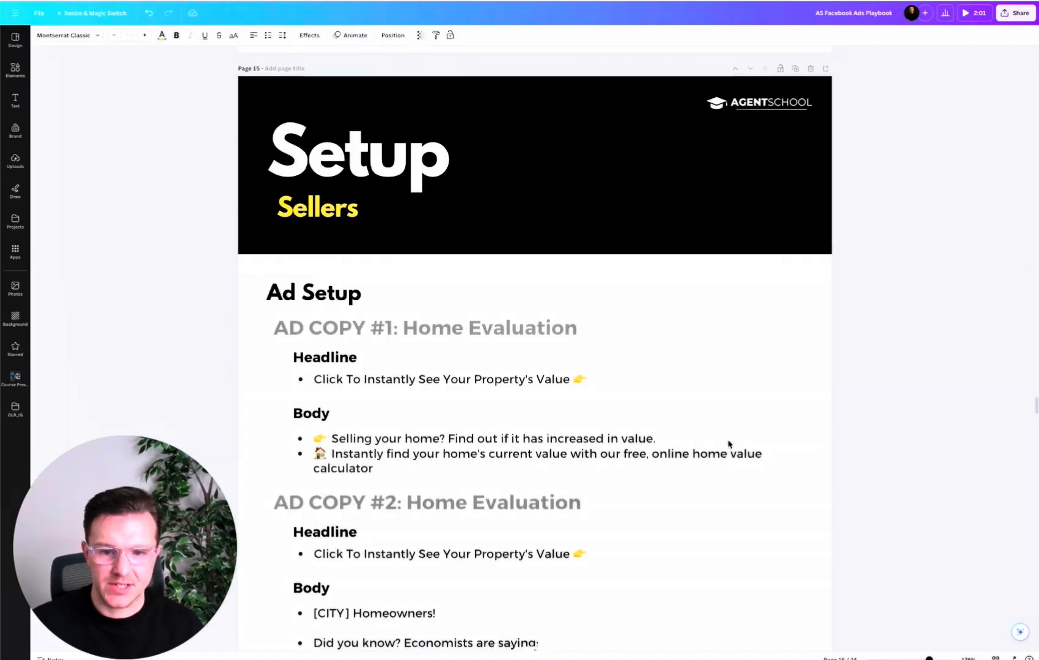
Scroll through the playbook's Sellers Ad Setup creative examples and seller ad copy pages.
scroll(731, 445, "down", 20)
scroll(740, 431, "up", 2)
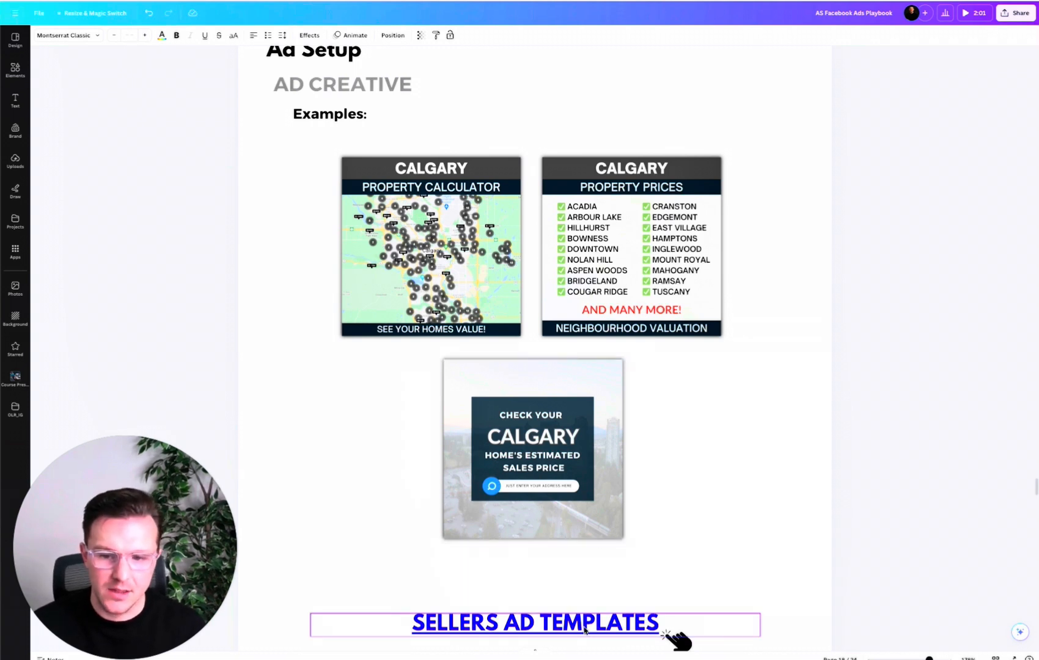
scroll(557, 502, "up", 1)
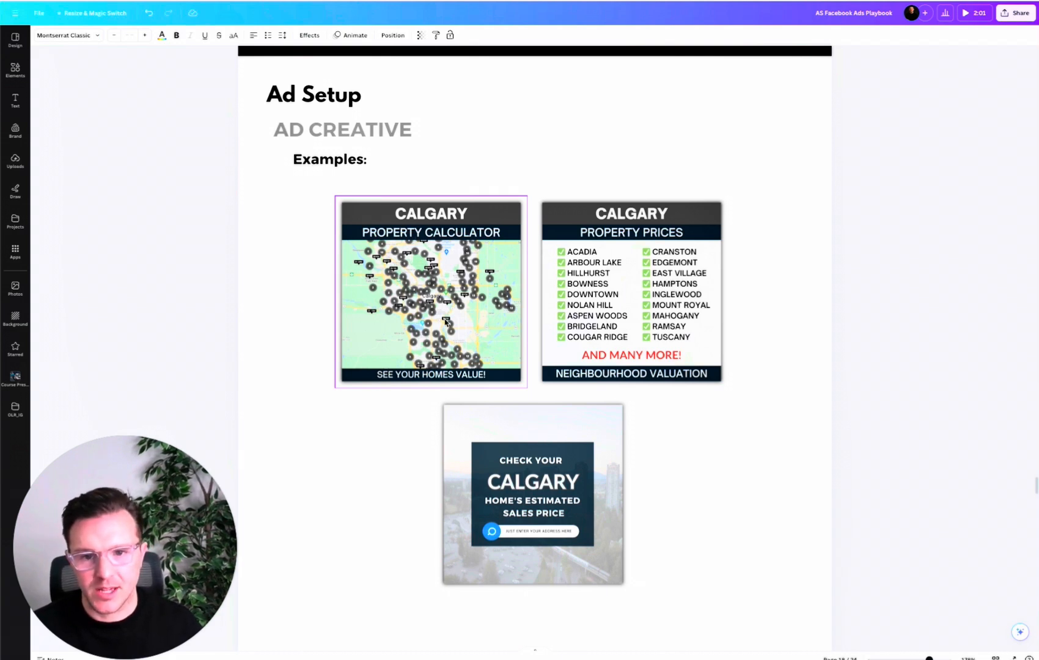
scroll(841, 350, "up", 1)
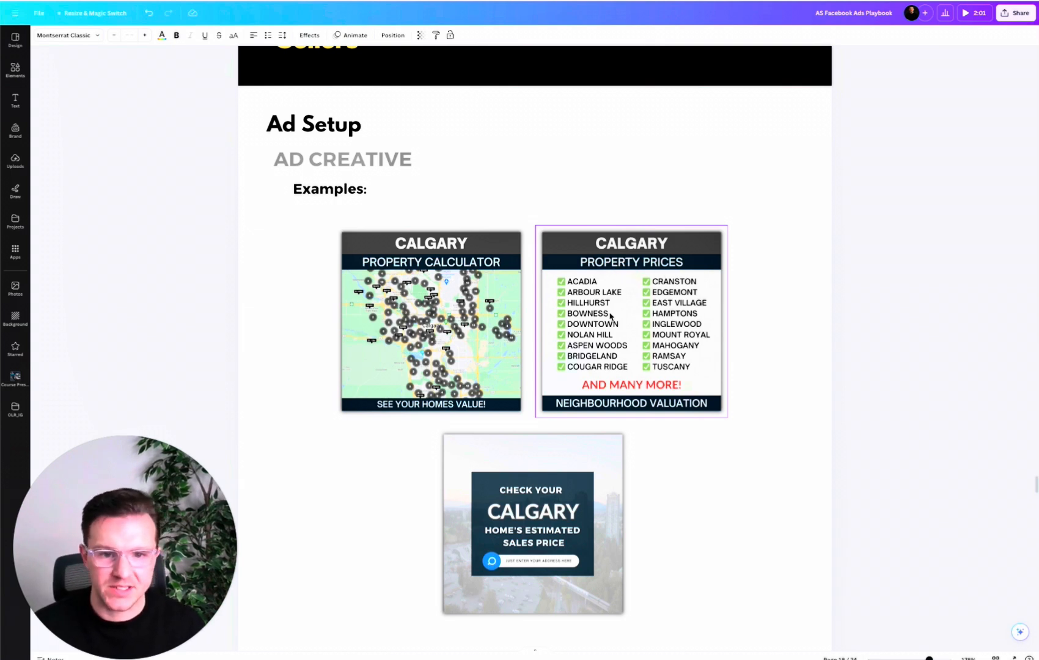
scroll(641, 419, "down", 3)
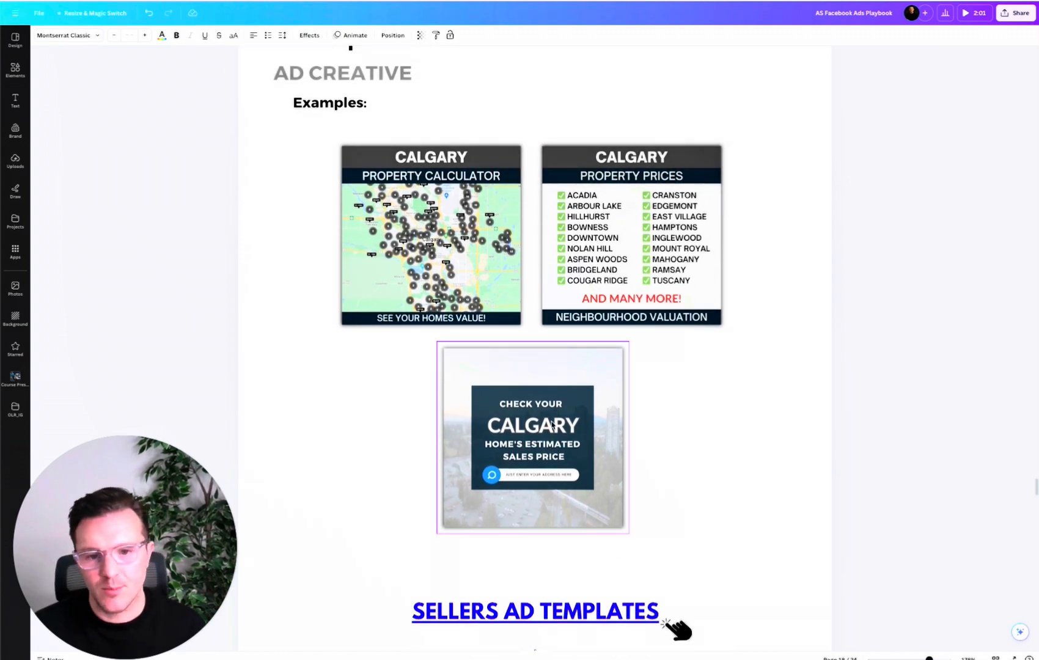
scroll(558, 502, "down", 2)
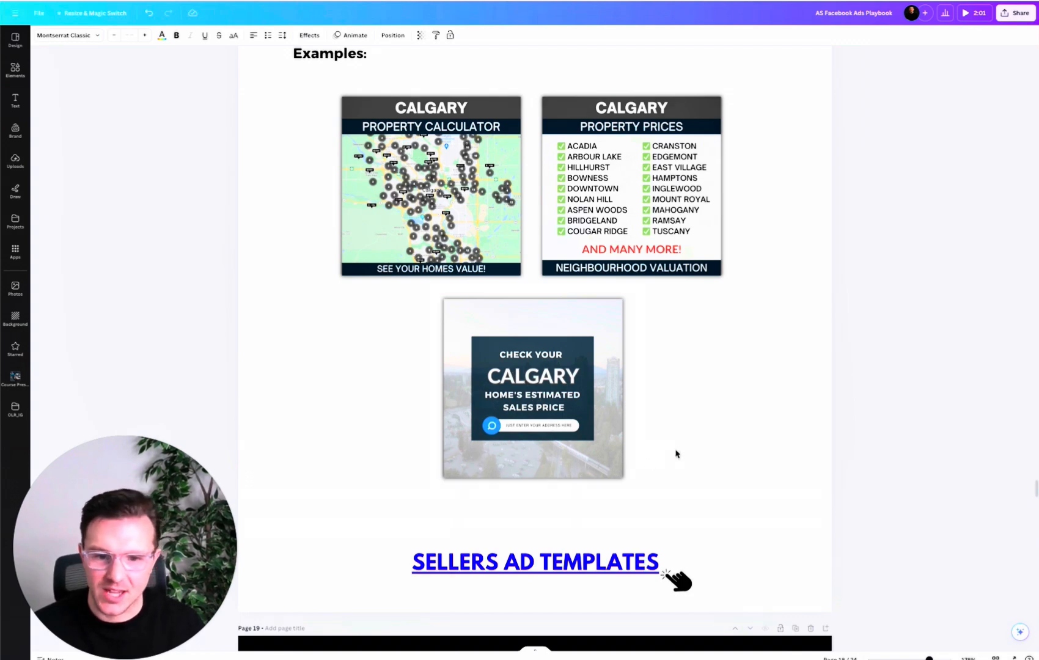
scroll(629, 506, "up", 3)
scroll(686, 464, "up", 15)
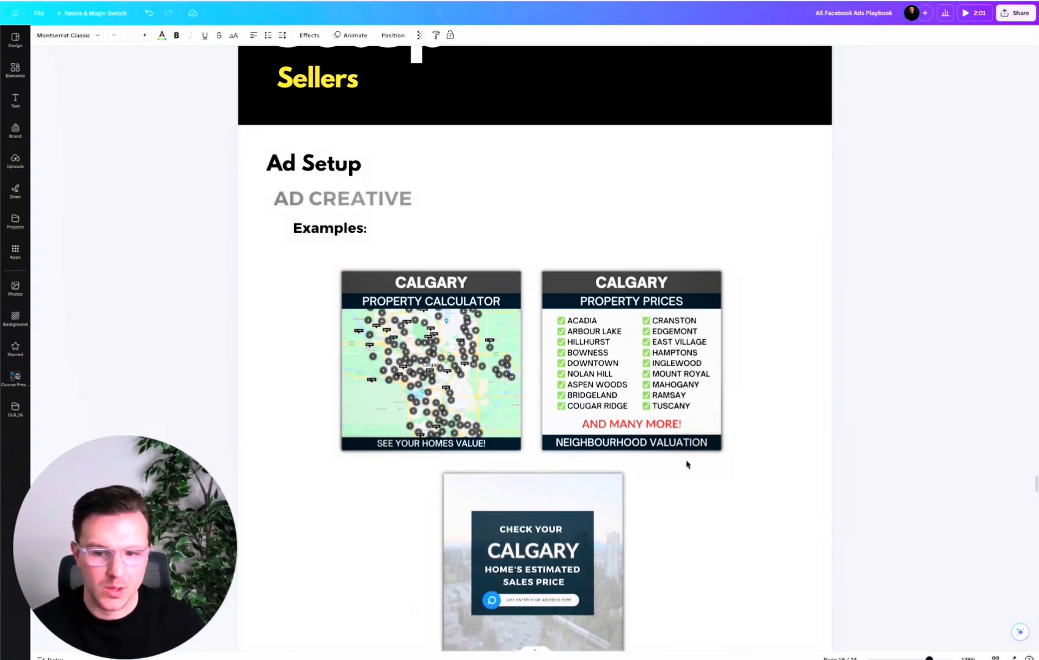
scroll(422, 259, "down", 20)
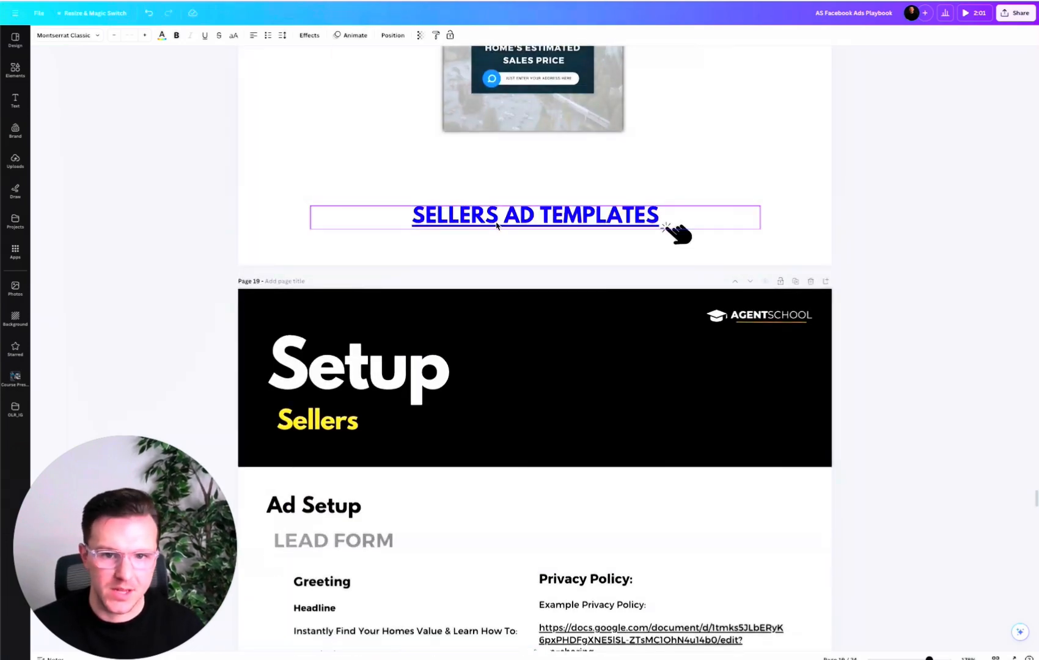
scroll(512, 224, "up", 20)
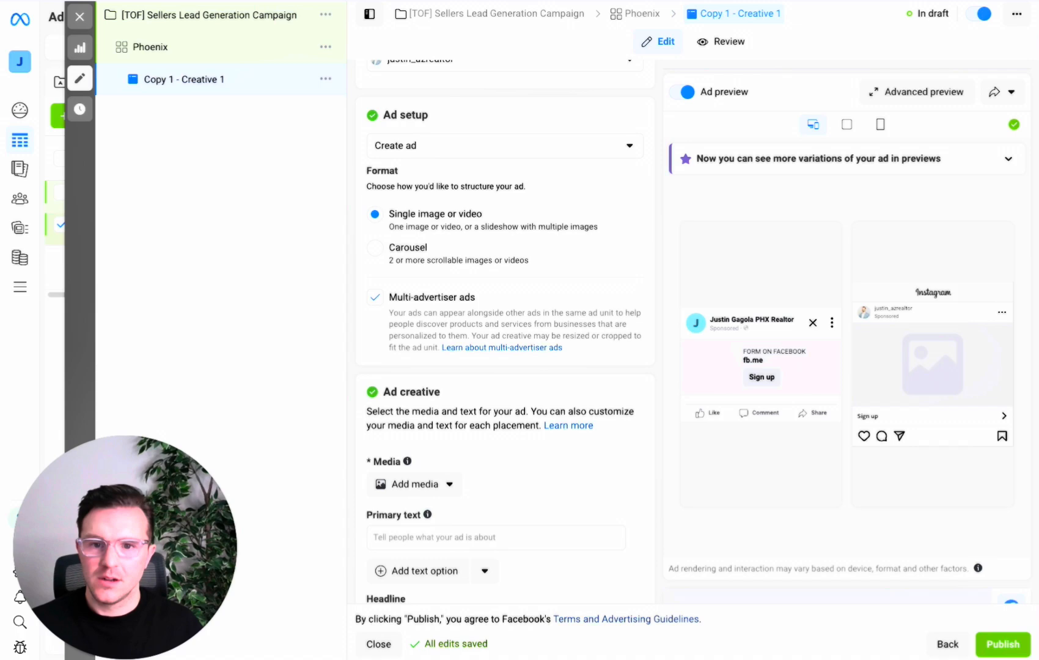
Add the Sellers Creative map image as the ad's media, keeping the default placement crops.
scroll(544, 271, "down", 3)
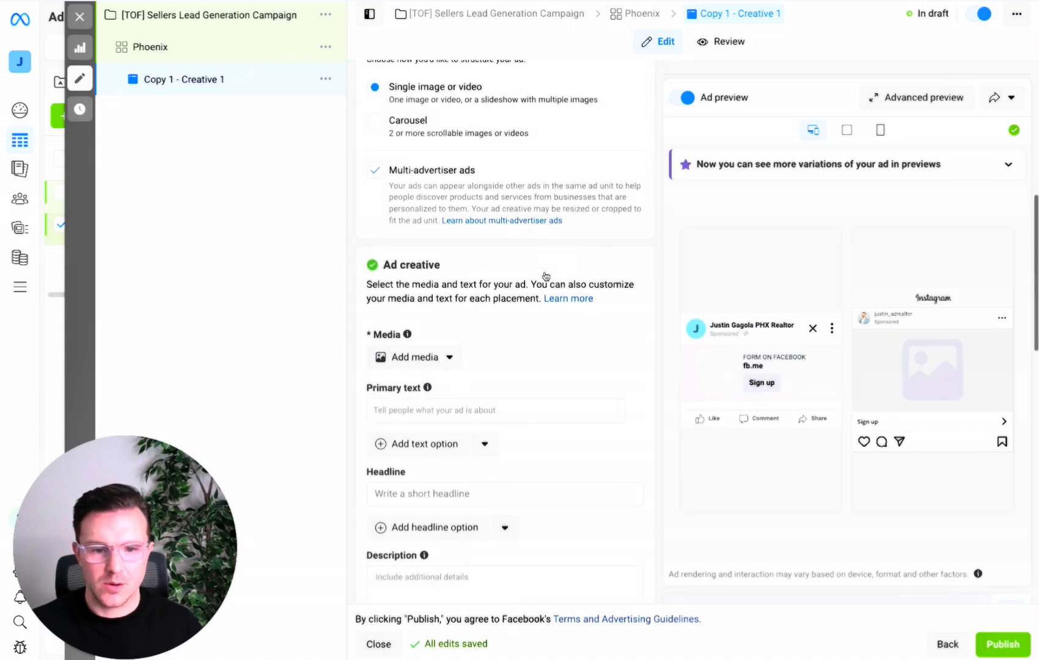
scroll(544, 271, "up", 2)
scroll(544, 272, "down", 4)
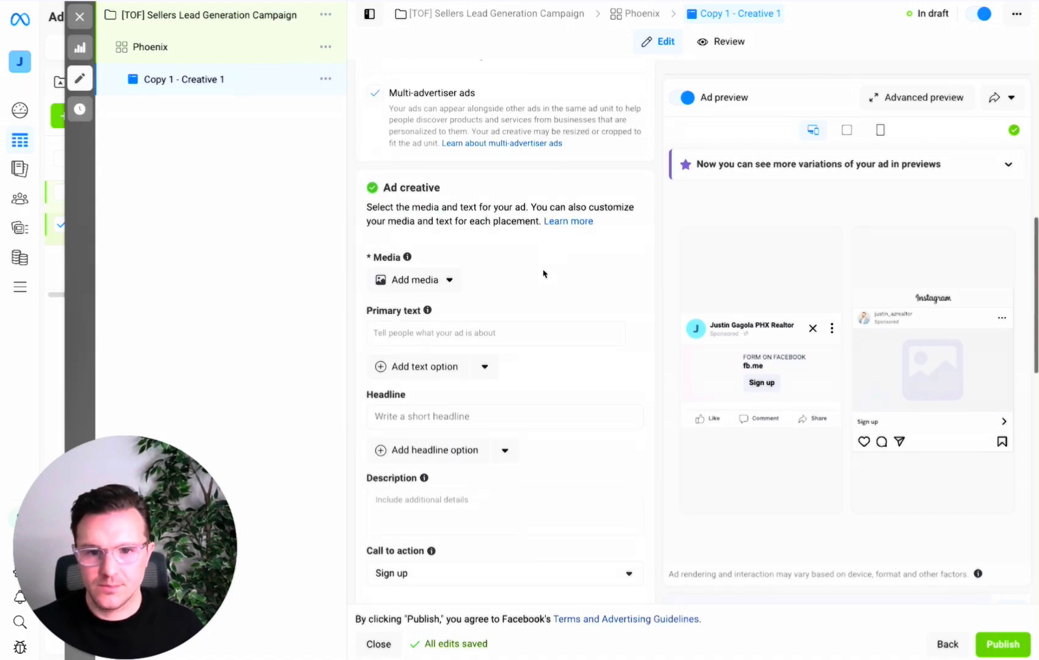
left_click(400, 231)
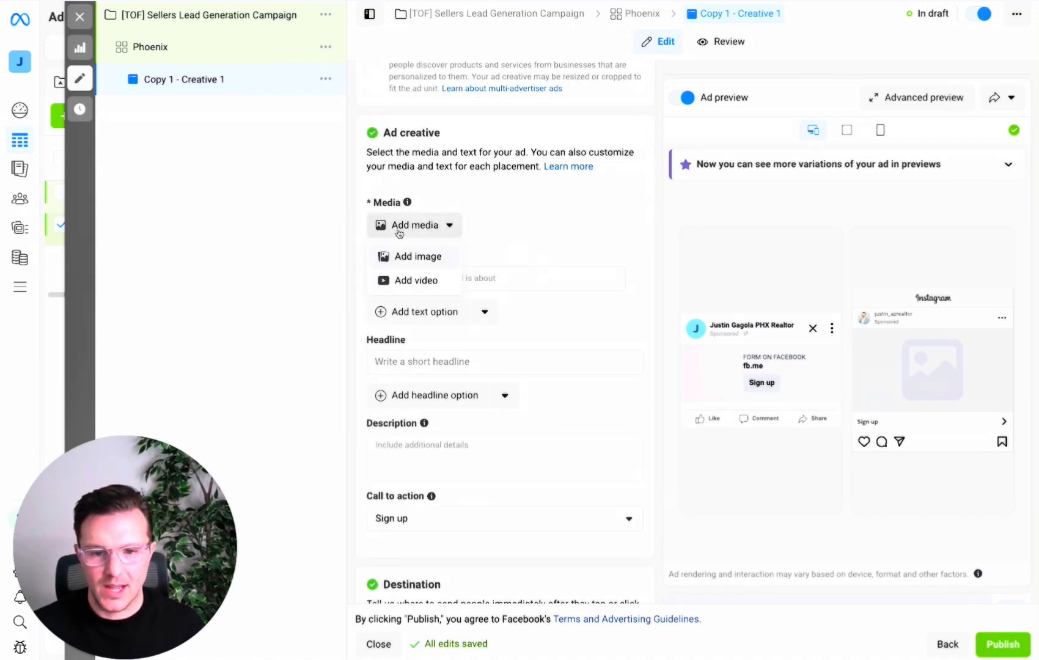
left_click(409, 258)
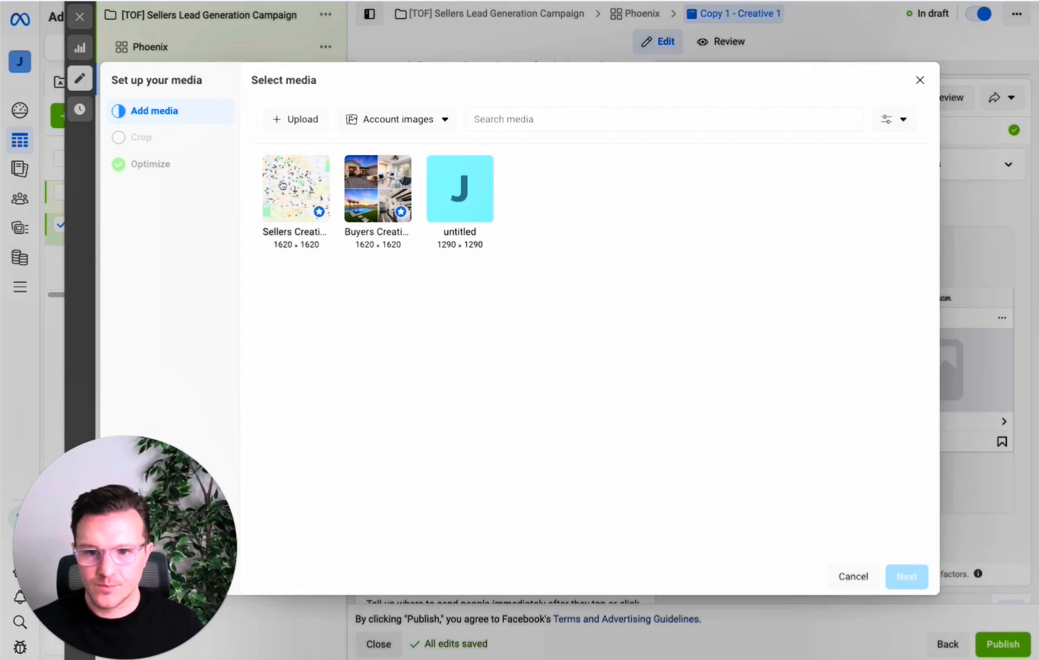
left_click(296, 187)
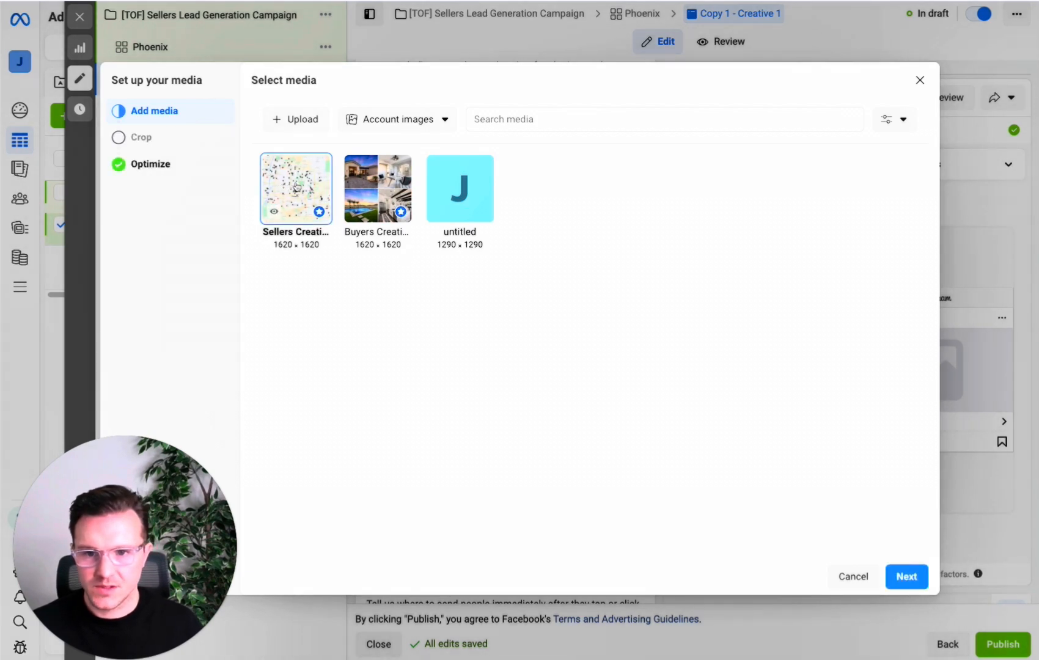
left_click(907, 577)
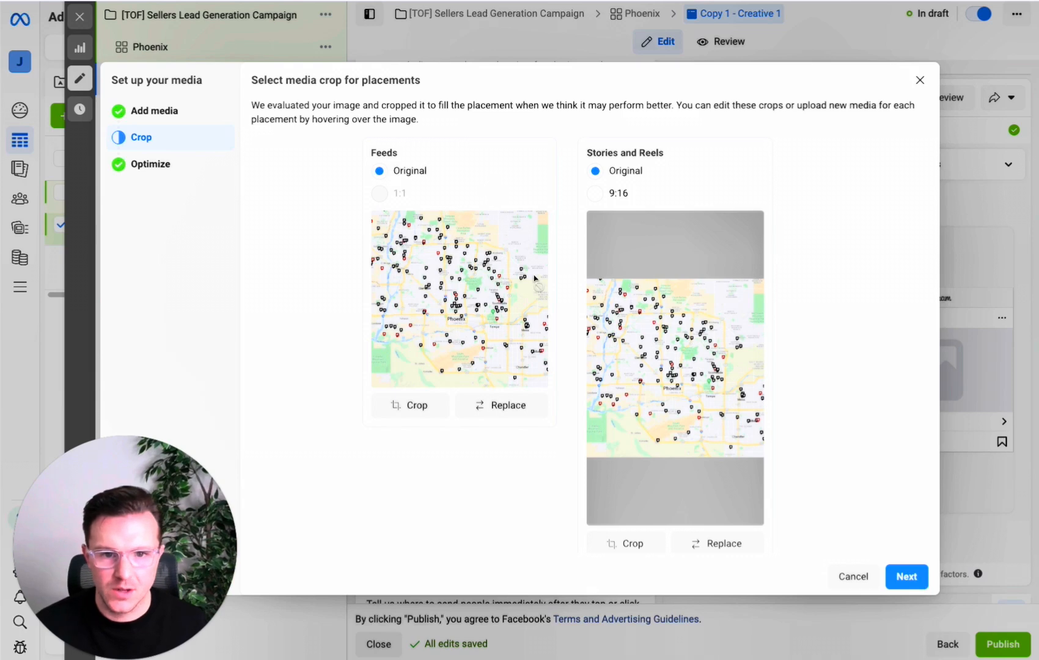
left_click(906, 576)
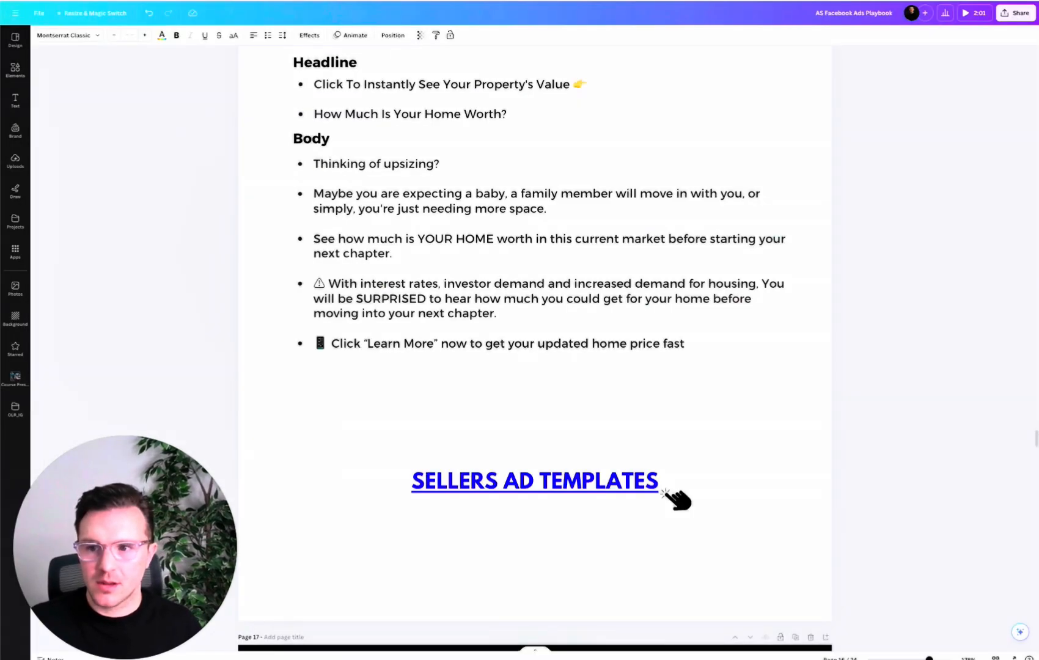
Scroll the playbook to the sellers' Ad Copy #1 section.
scroll(732, 379, "down", 10)
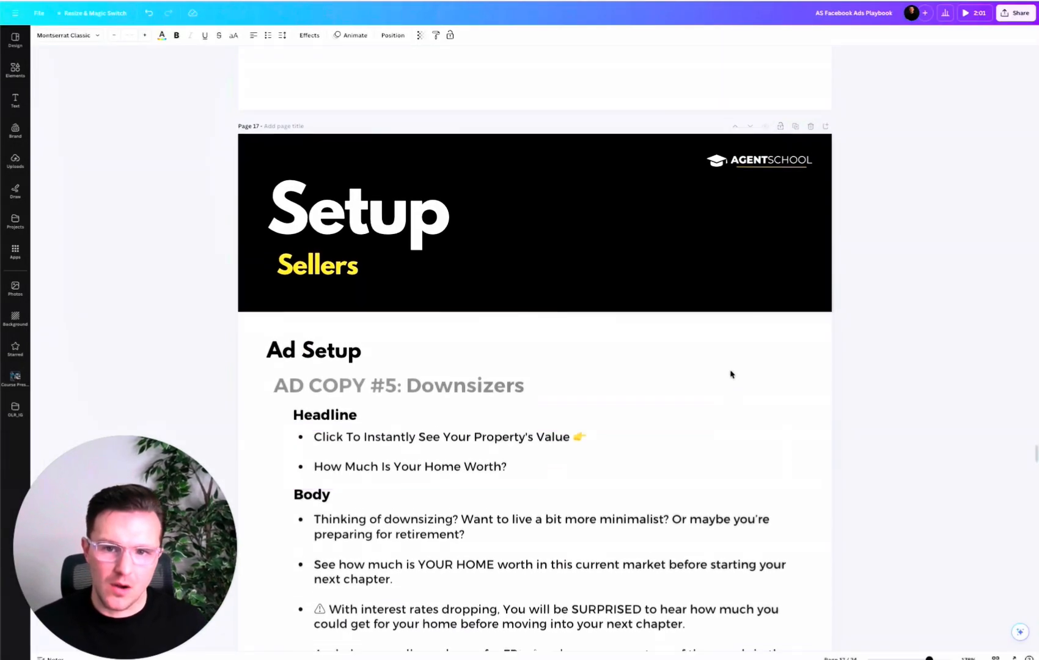
scroll(731, 374, "up", 10)
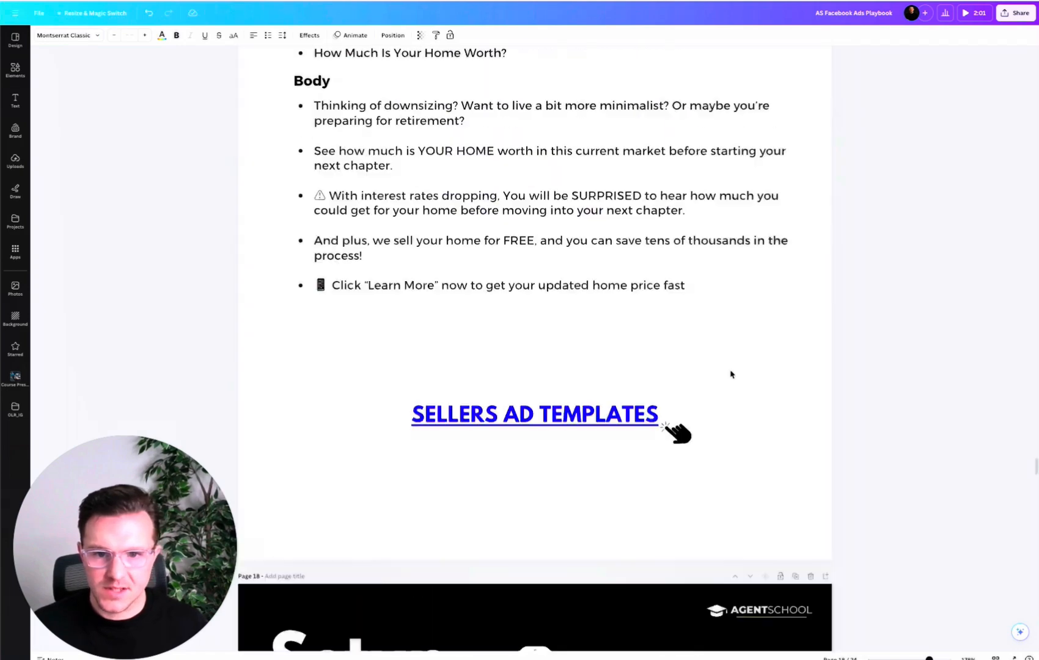
scroll(733, 373, "up", 8)
scroll(734, 375, "down", 3)
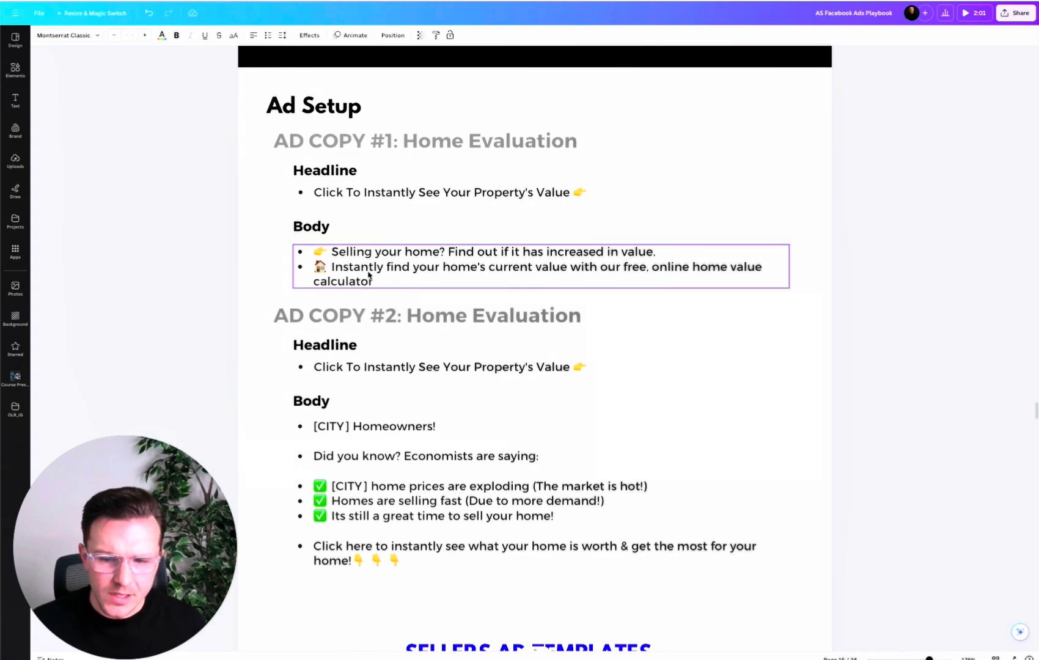
scroll(438, 172, "down", 5)
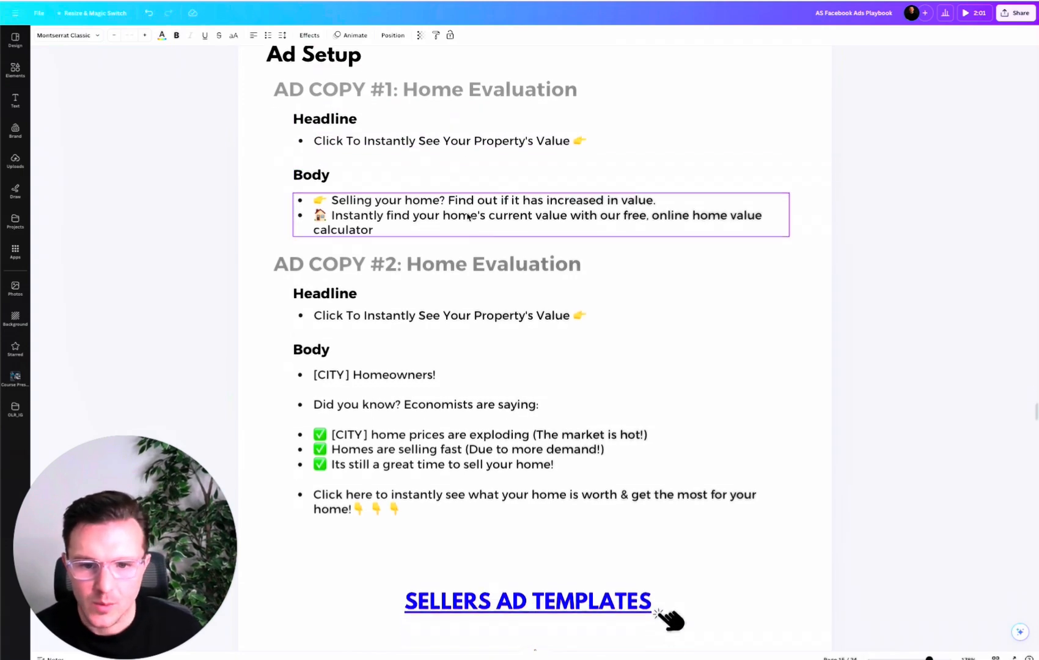
scroll(483, 254, "down", 8)
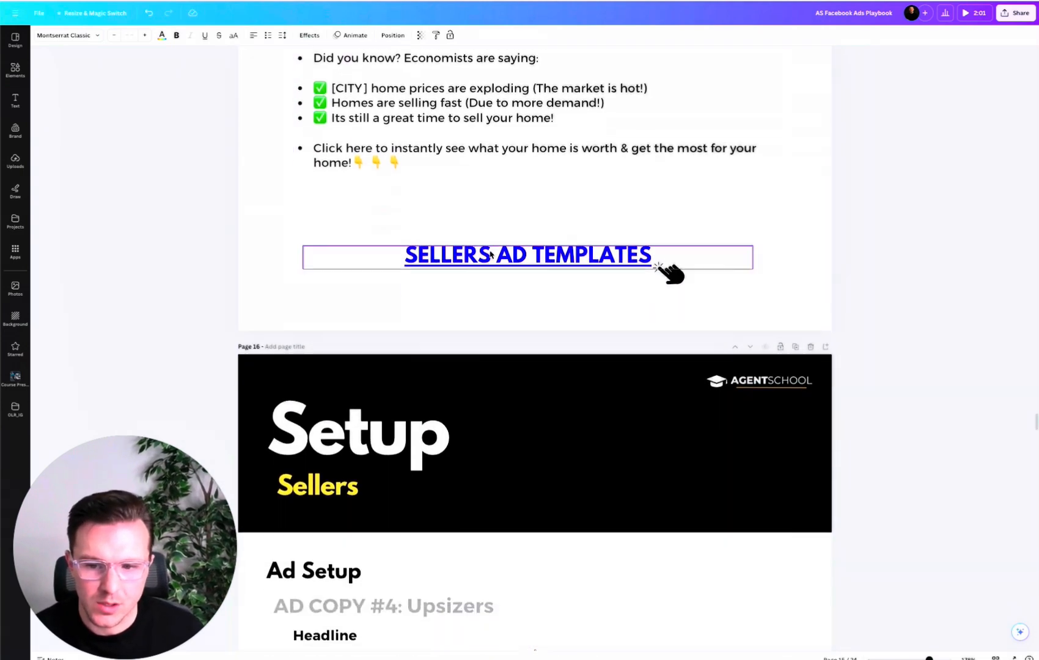
scroll(504, 244, "up", 12)
scroll(504, 244, "down", 15)
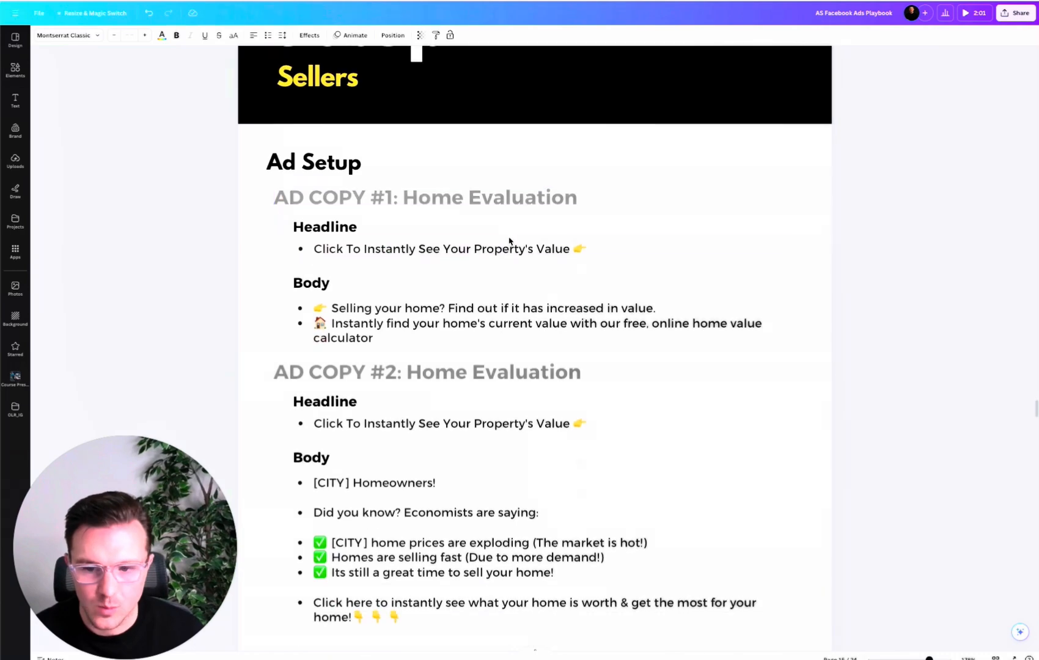
scroll(513, 257, "down", 18)
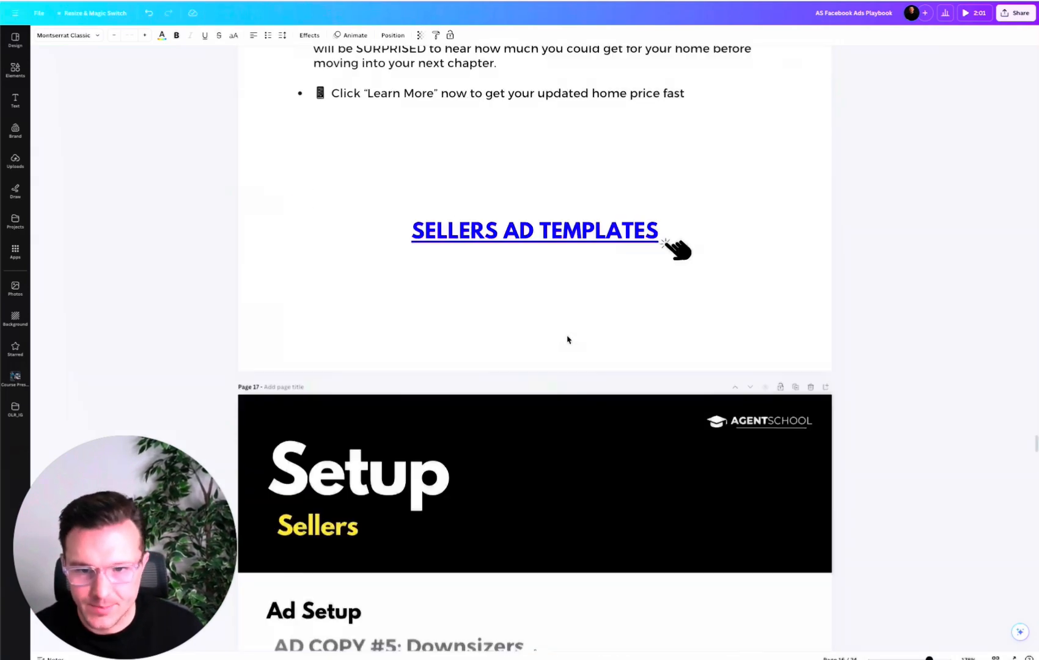
scroll(569, 341, "up", 9)
scroll(471, 409, "up", 2)
scroll(475, 387, "down", 3)
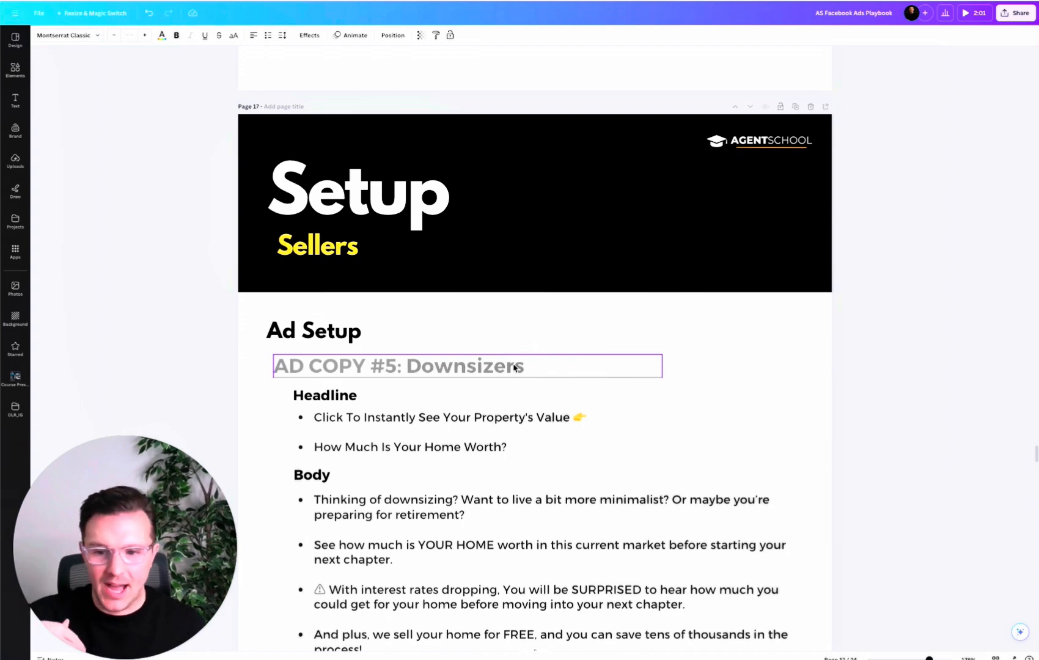
scroll(513, 367, "up", 3)
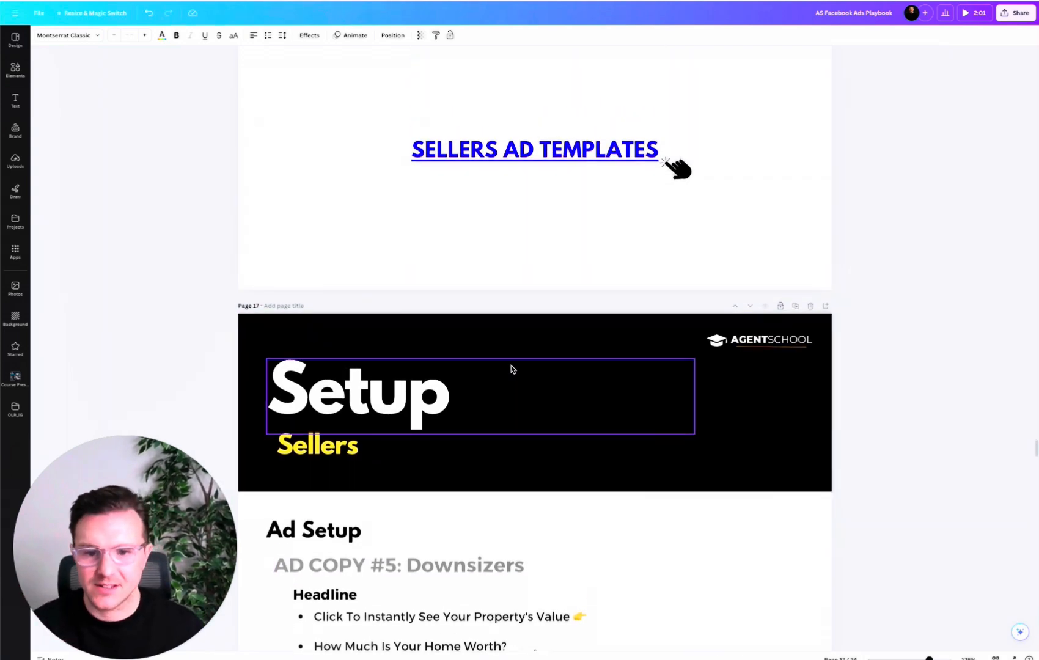
scroll(513, 368, "up", 3)
scroll(512, 368, "down", 8)
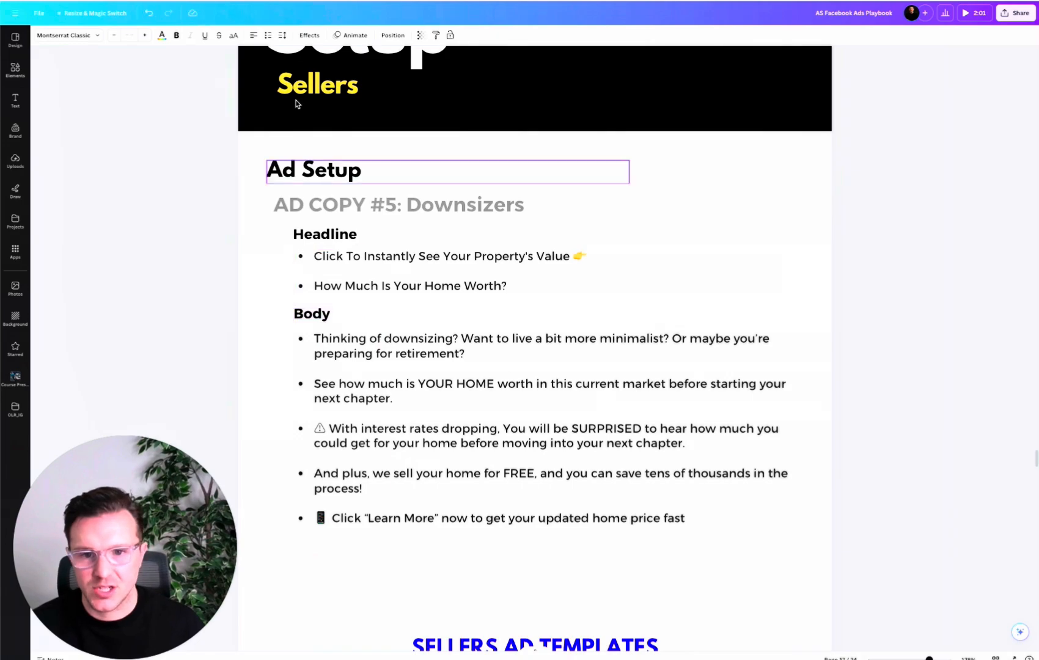
scroll(399, 197, "up", 15)
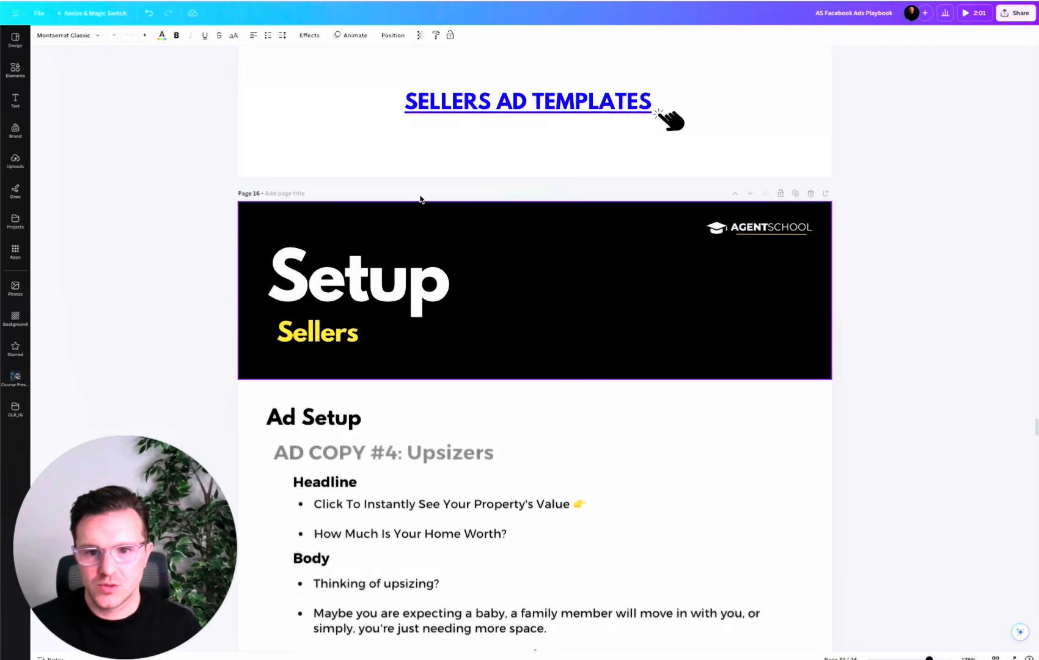
scroll(421, 199, "down", 5)
Copy both Ad Copy #1 body bullets and return to the Ads Manager tab.
left_click(412, 227)
left_click(412, 227)
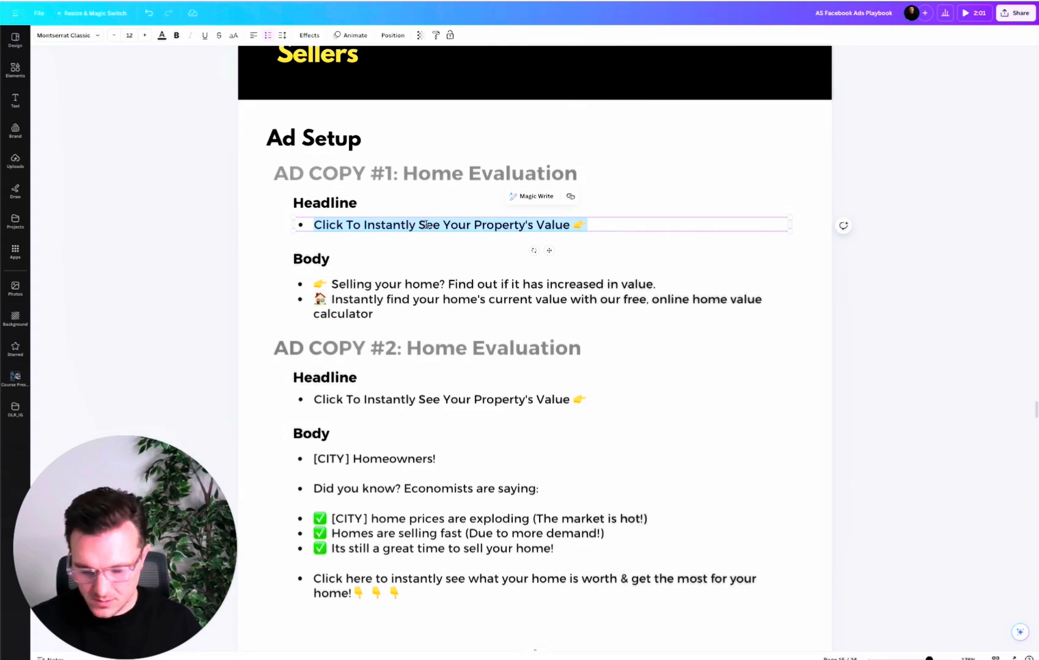
left_click(441, 309)
left_click(399, 313)
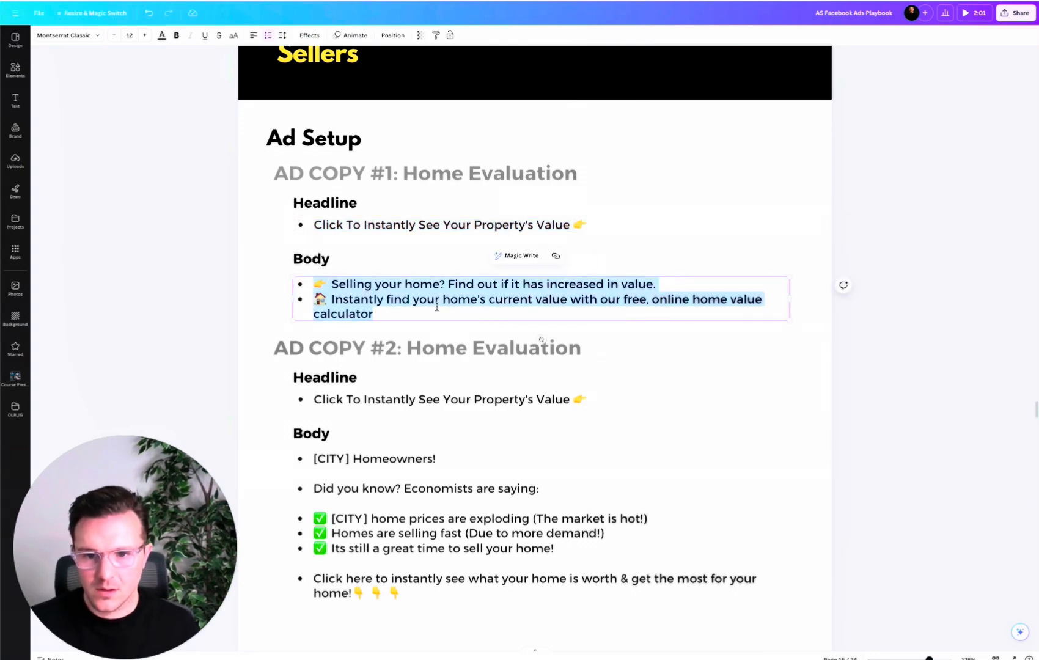
left_click_drag(399, 313, 311, 281)
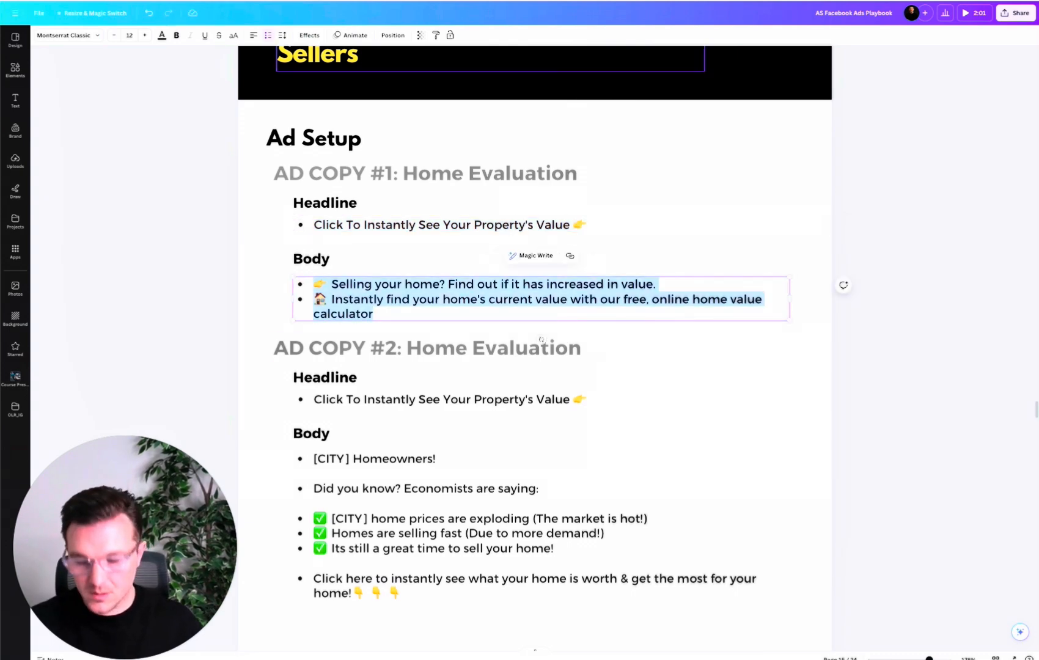
key("ctrl+Tab")
Set the call to action to Learn more and paste the Ad Copy #1 body as primary text.
scroll(460, 352, "down", 3)
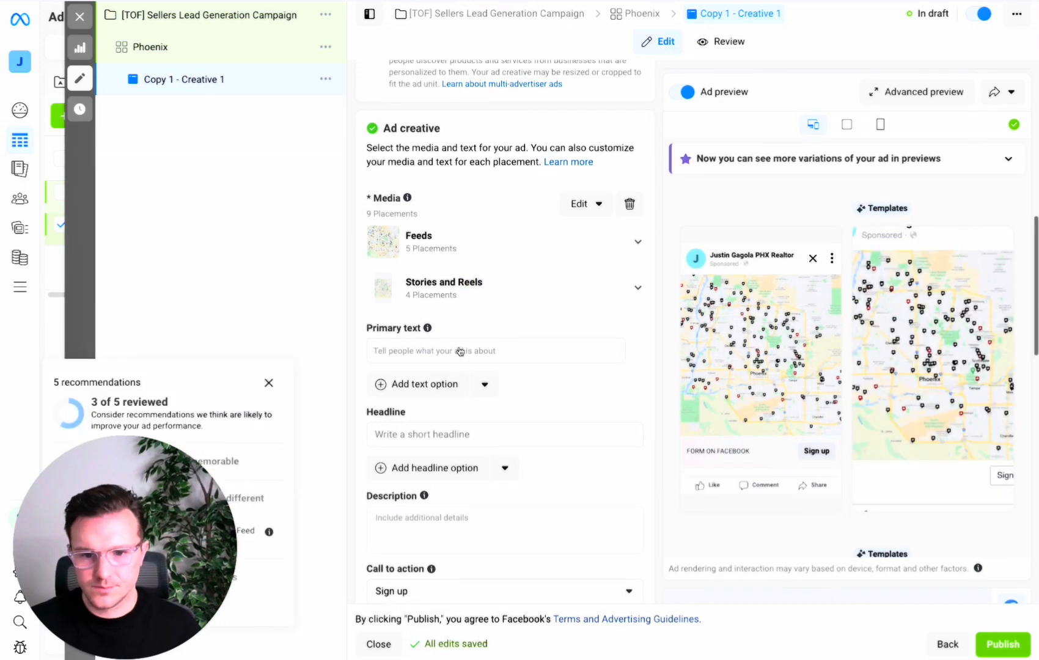
scroll(459, 396, "up", 1)
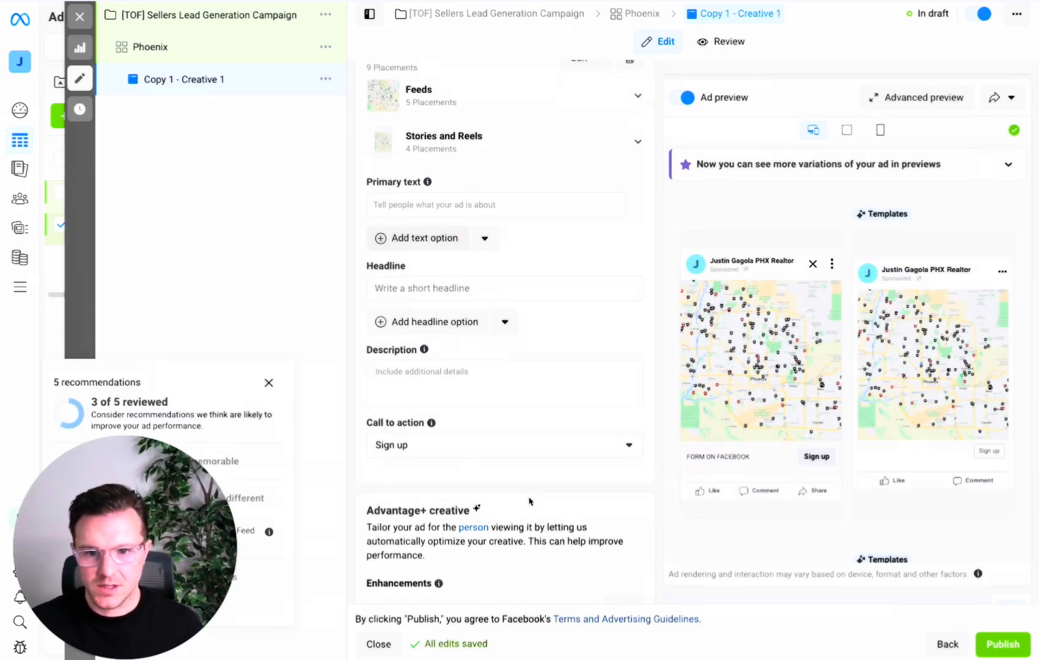
left_click(532, 453)
left_click(537, 445)
left_click(537, 451)
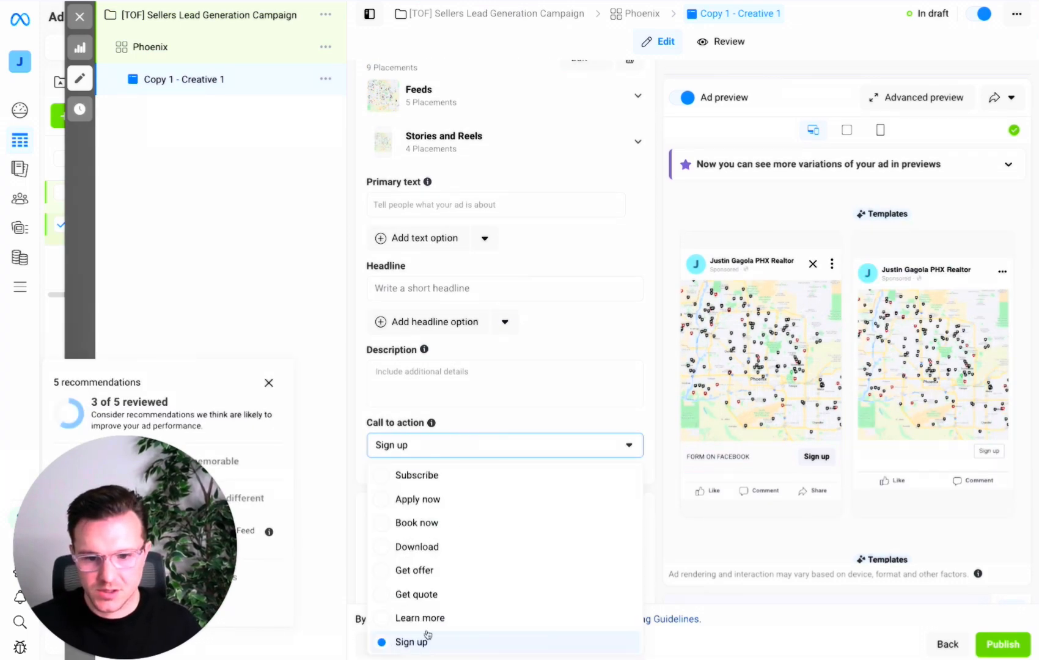
left_click(425, 206)
type("👉 Selling your home? Find out if it has increased in value. 🏡 Instantly find your home's current value with our free, online home value calculator")
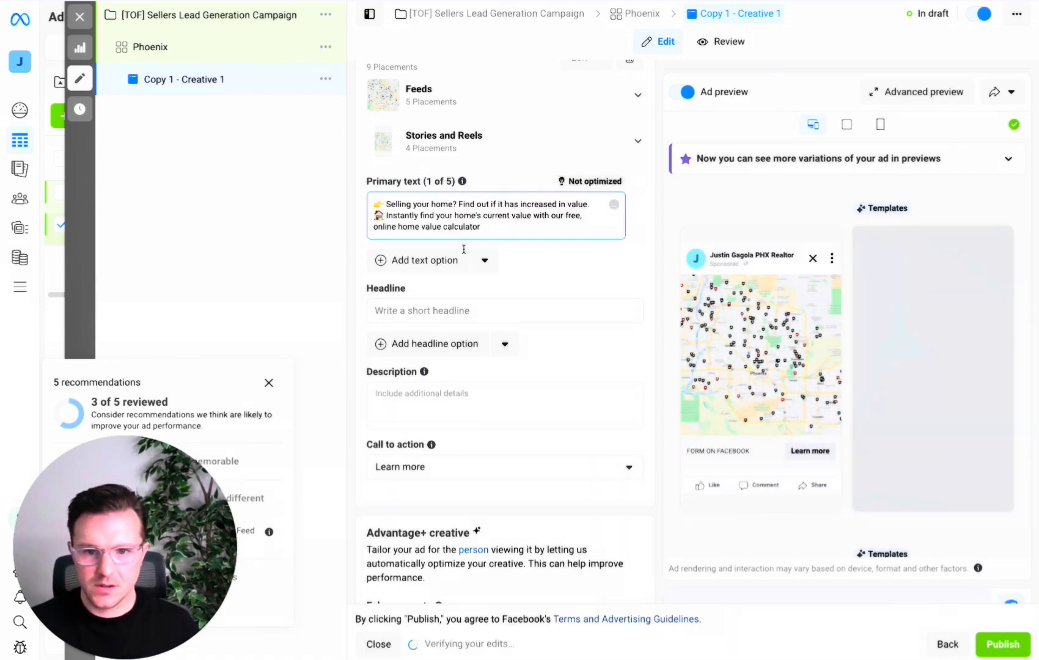
Add a second primary text option containing the Ad Copy #2 body from the Canva playbook.
left_click(430, 261)
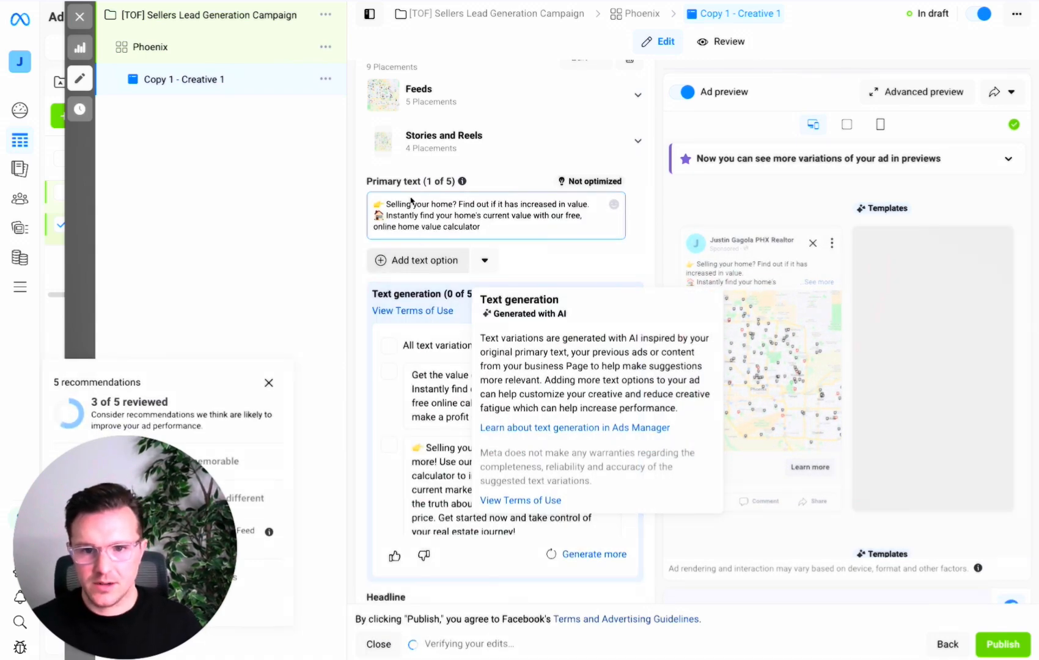
left_click(431, 261)
key("ctrl+Tab")
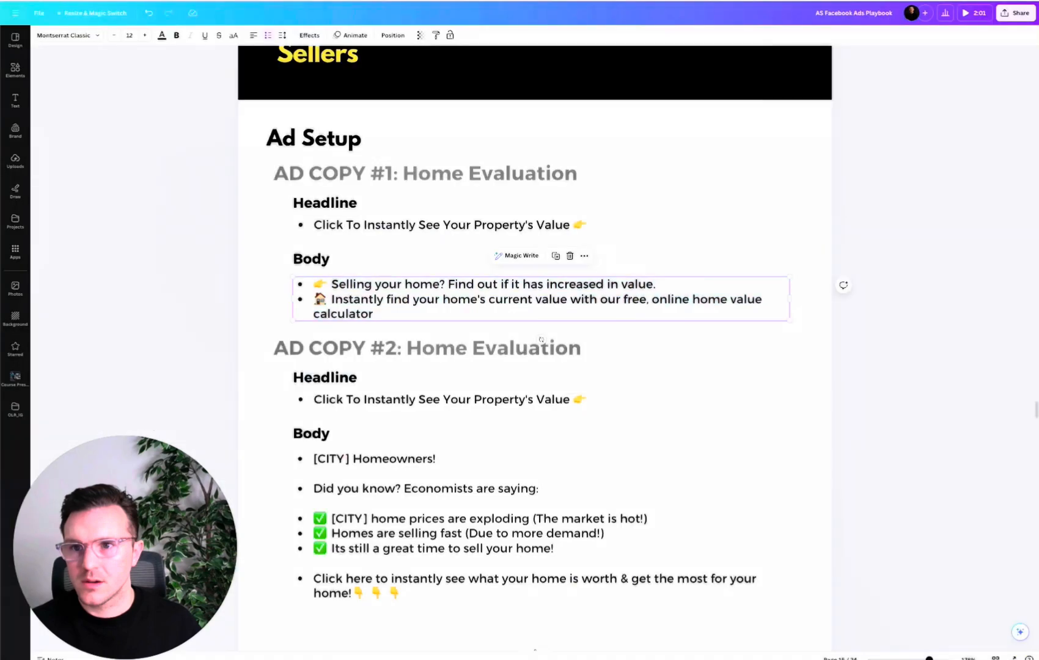
scroll(396, 412, "down", 2)
left_click(338, 376)
left_click(329, 368)
left_click_drag(314, 367, 467, 510)
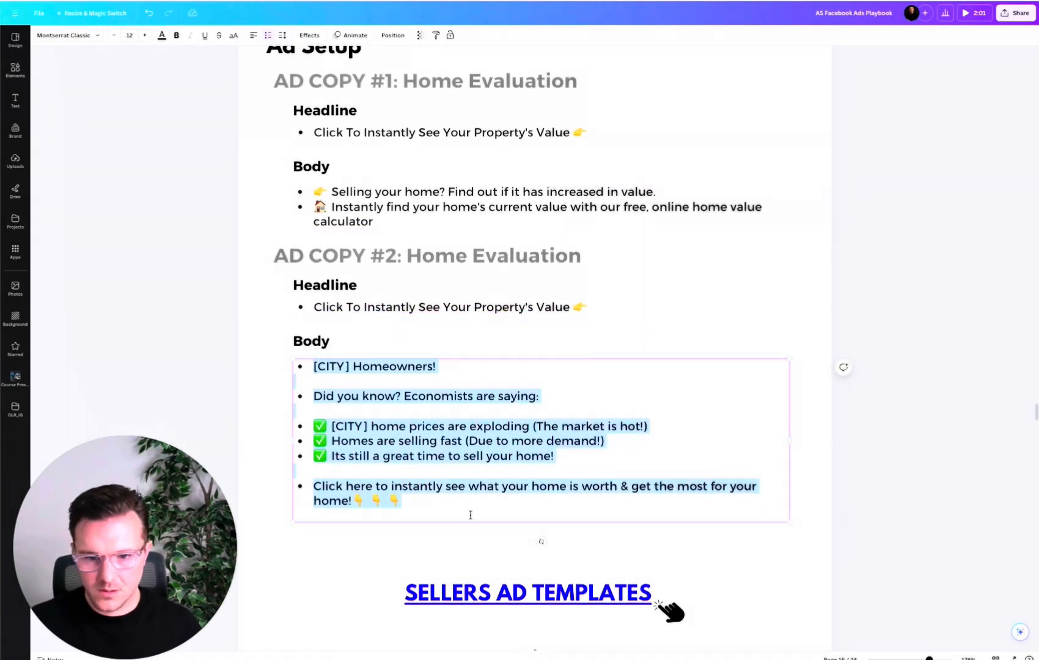
key("ctrl+Tab")
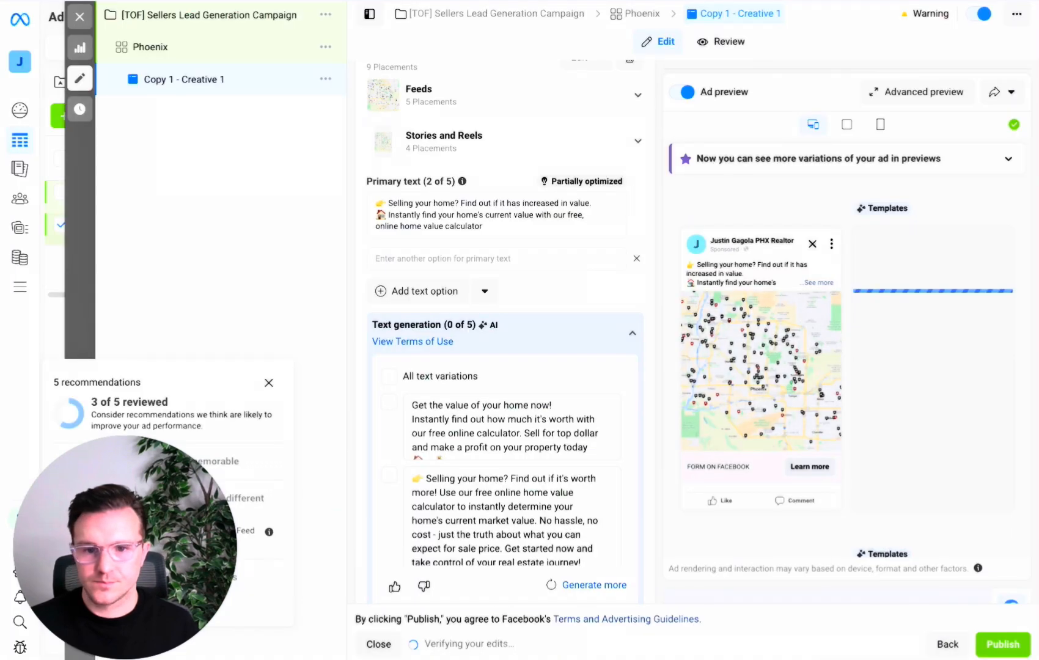
left_click(434, 258)
type("[CITY] Homeowners!  Did you know? Economists are saying:  ✅ [CITY] home prices are exploding (The market is hot!) ✅ Homes are selling fast (Due to more demand!) ✅ Its still a great time to sell your home!  Click here to instantly see what your home is worth & get the most for your home! 👇 👇 👇")
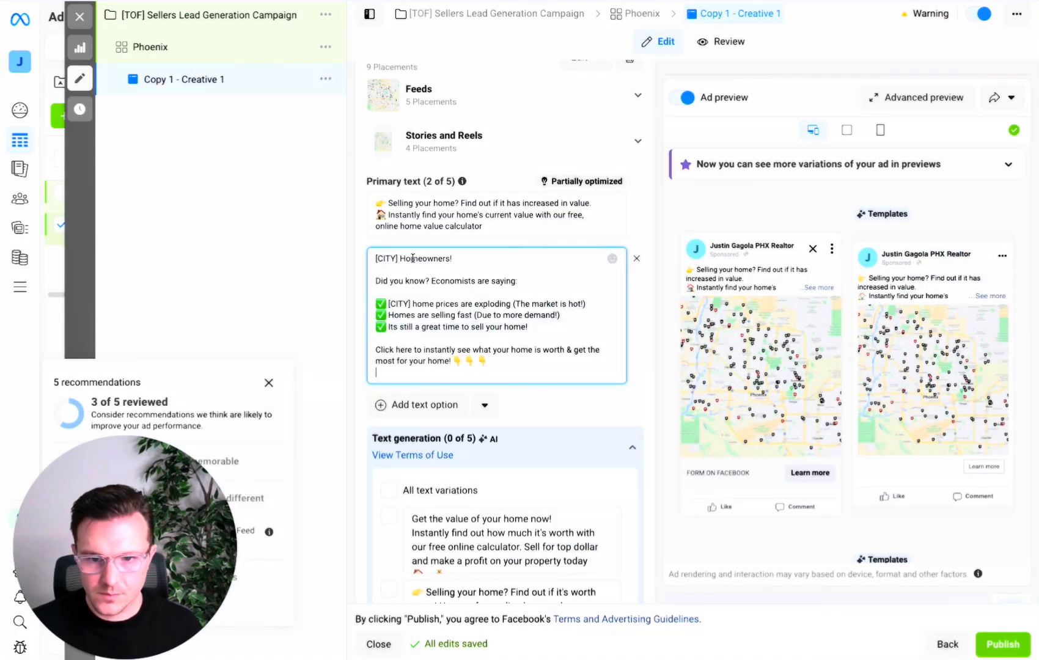
Replace both [CITY] placeholders in the second primary text with Phoenix.
left_click_drag(362, 258, 396, 258)
type("Arizona")
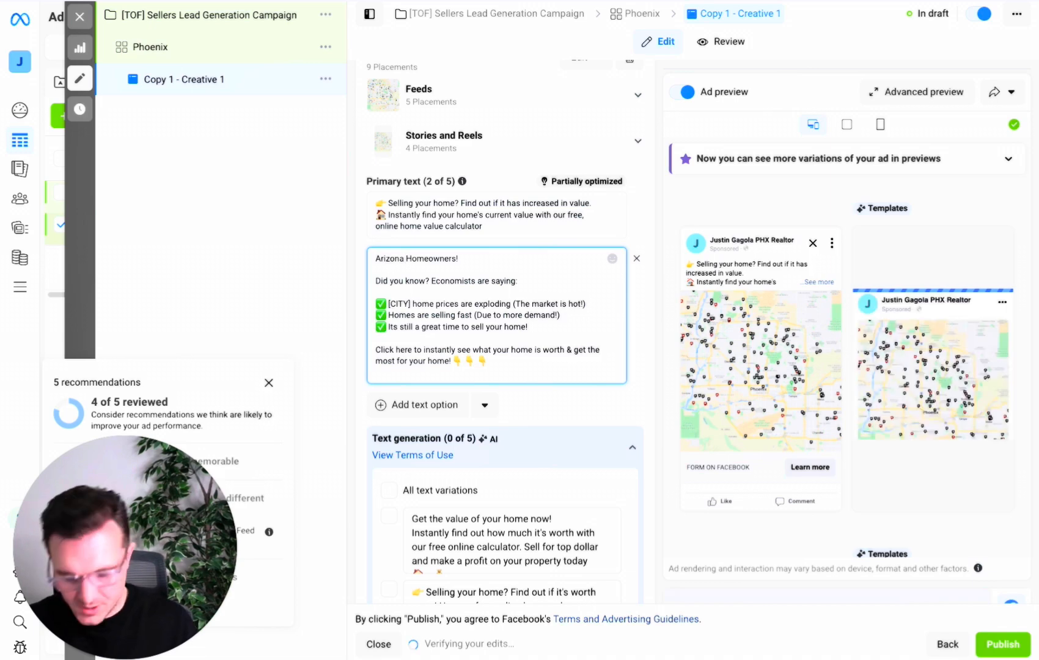
key("BackSpace")
key("BackSpace")
key("BackSpace")
key("BackSpace")
key("BackSpace")
key("BackSpace")
key("BackSpace")
key("BackSpace")
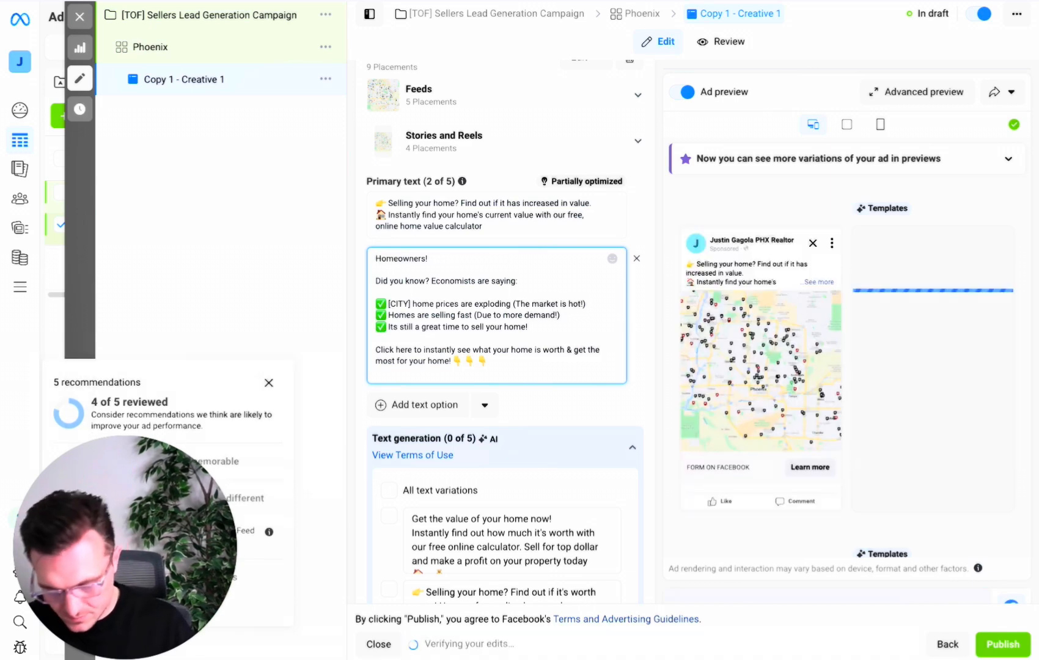
type("Phoenix")
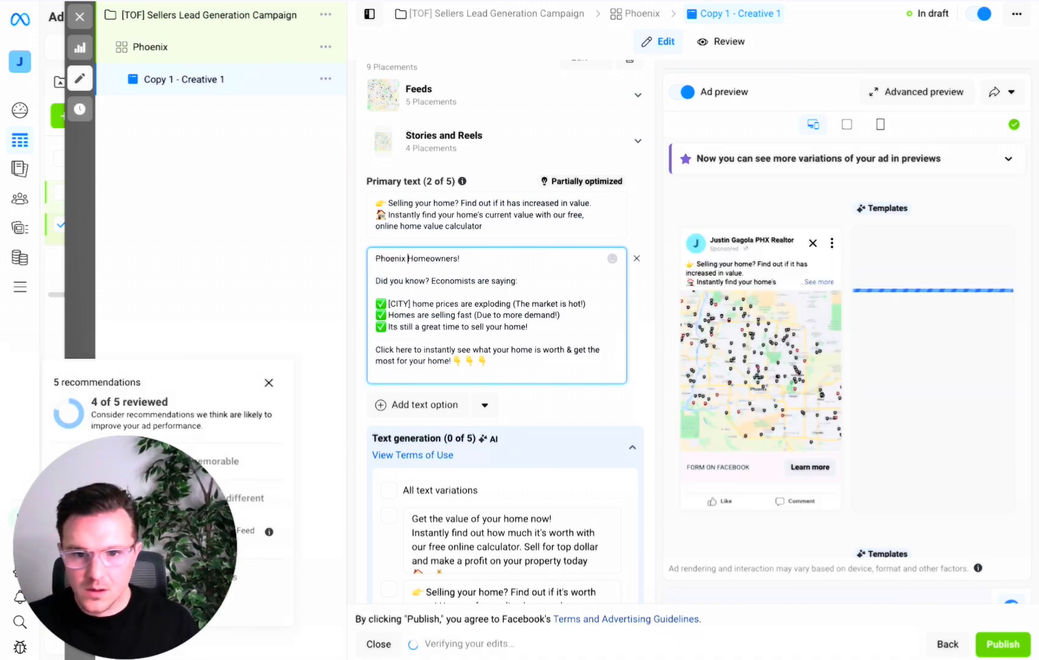
double_click(403, 259)
key("ctrl+c")
left_click_drag(391, 305, 389, 305)
key("ctrl+v")
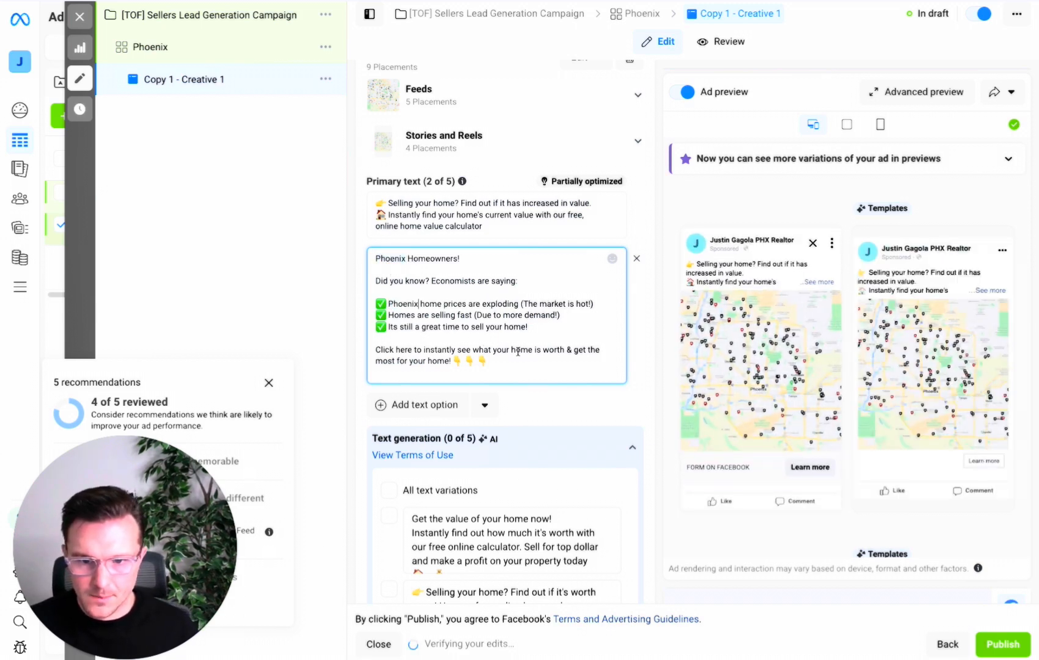
left_click(199, 1)
scroll(409, 375, "down", 14)
scroll(447, 374, "down", 5)
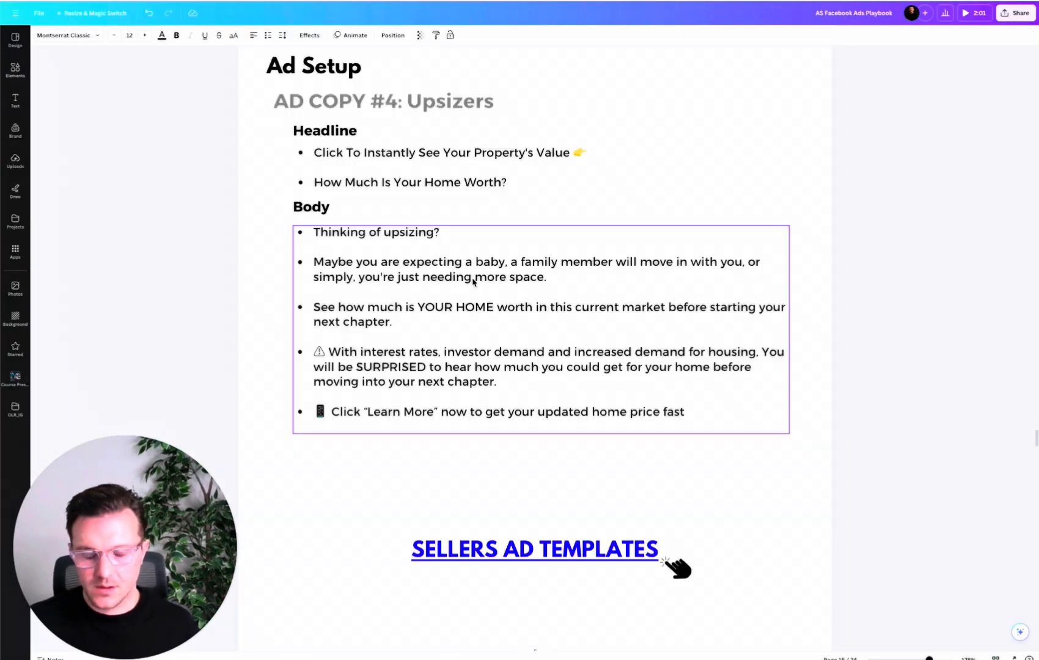
Add the Ad Copy #4 Upsizers body as a third primary text option.
left_click(673, 385)
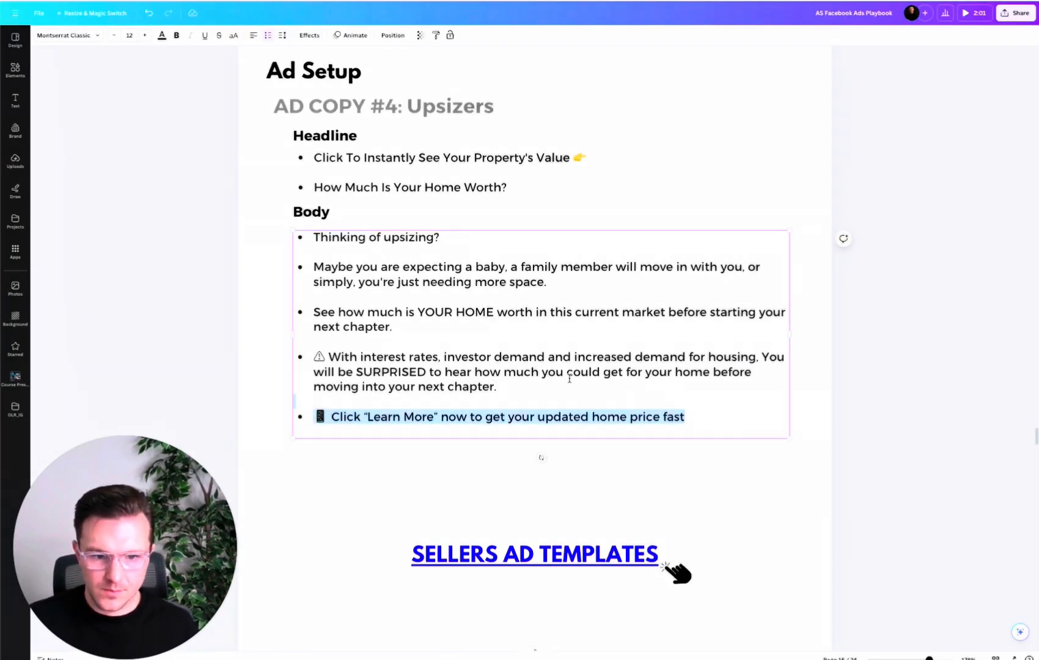
left_click_drag(631, 400, 303, 239)
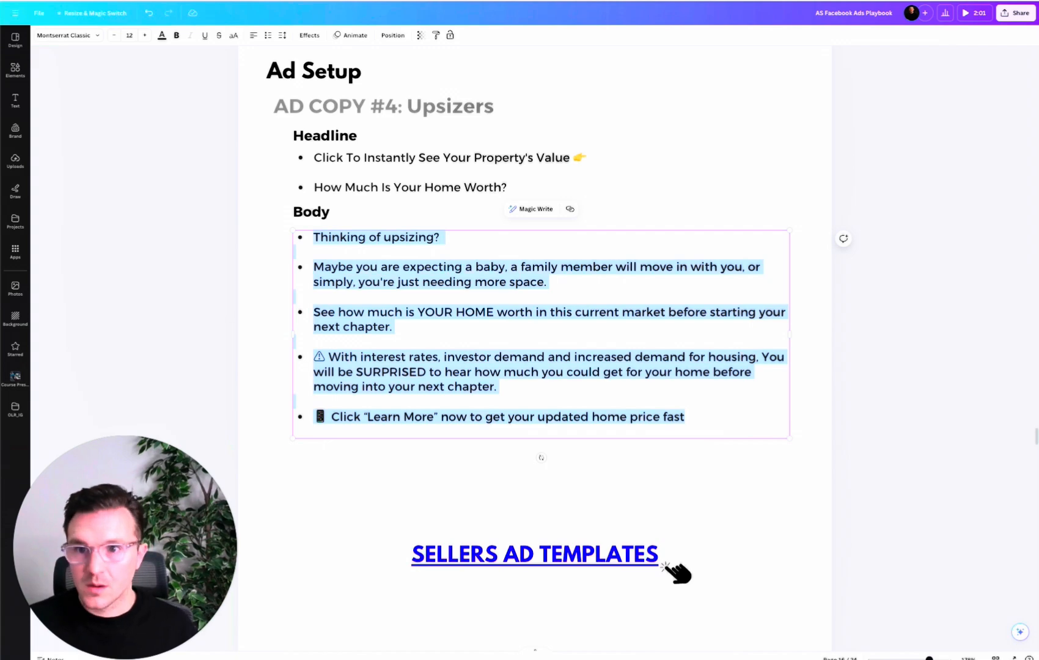
key("ctrl+Tab")
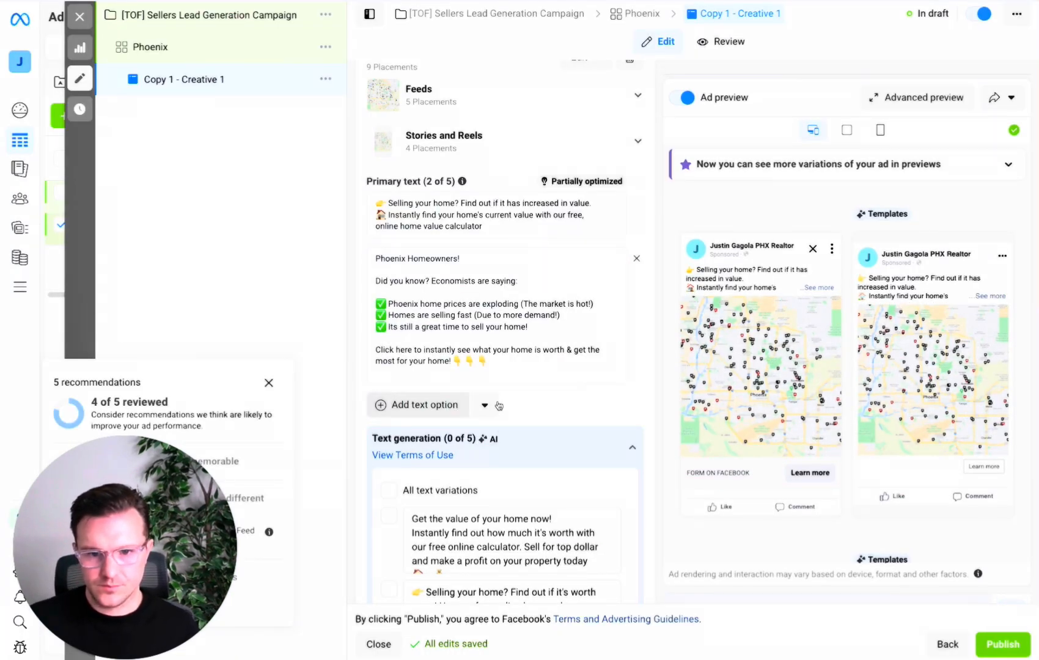
left_click(455, 407)
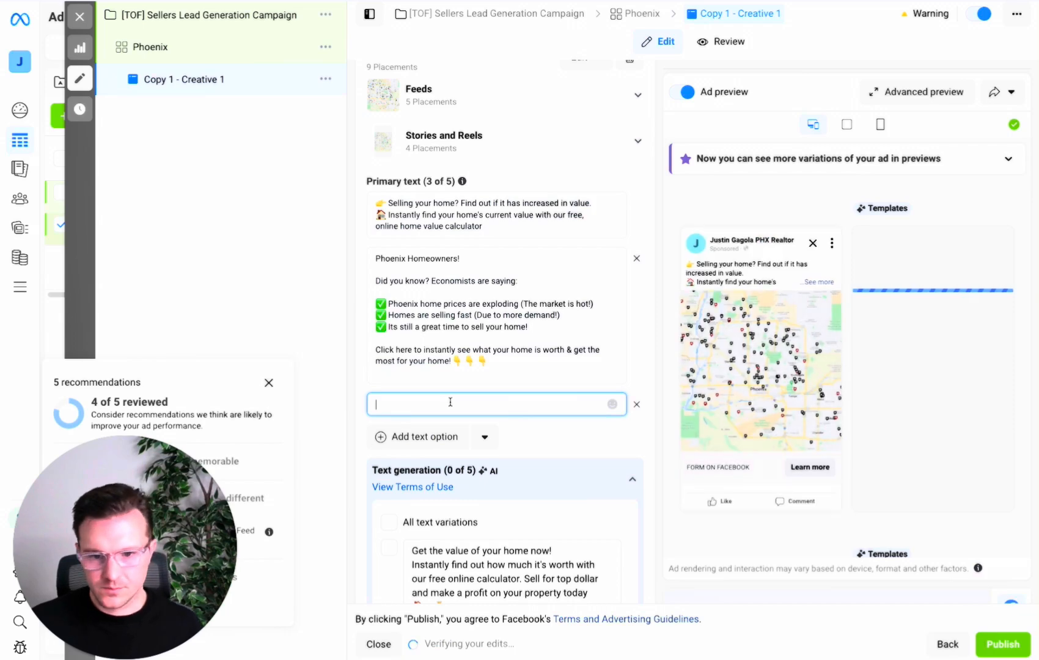
key("ctrl+v")
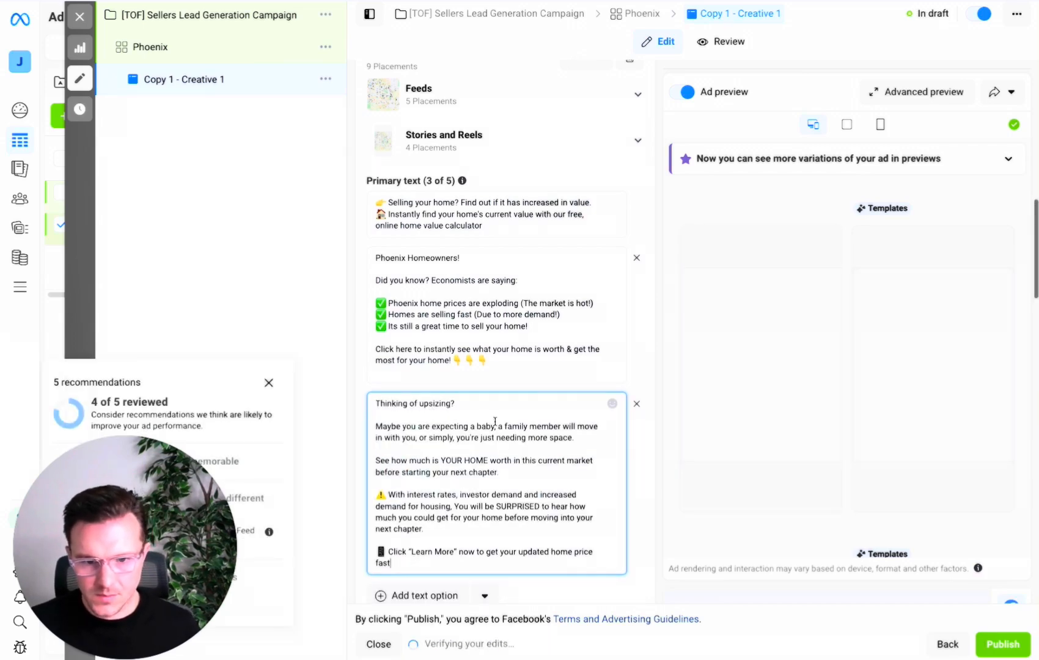
Add the five Downsizers body bullets as a fourth primary text option.
left_click(426, 598)
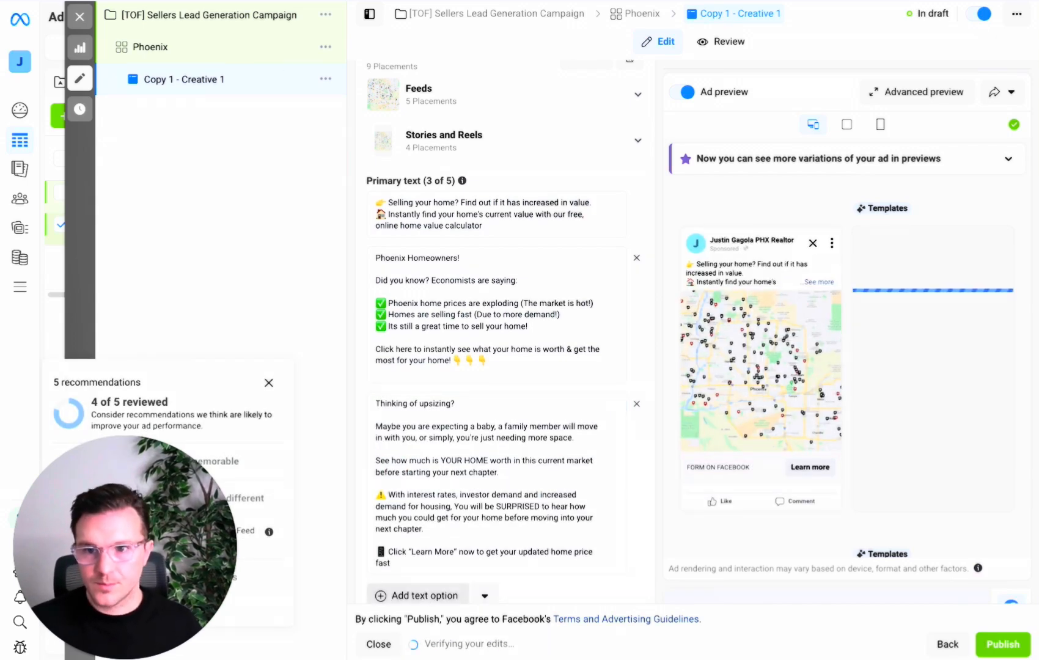
key("ctrl+Tab")
scroll(473, 297, "down", 15)
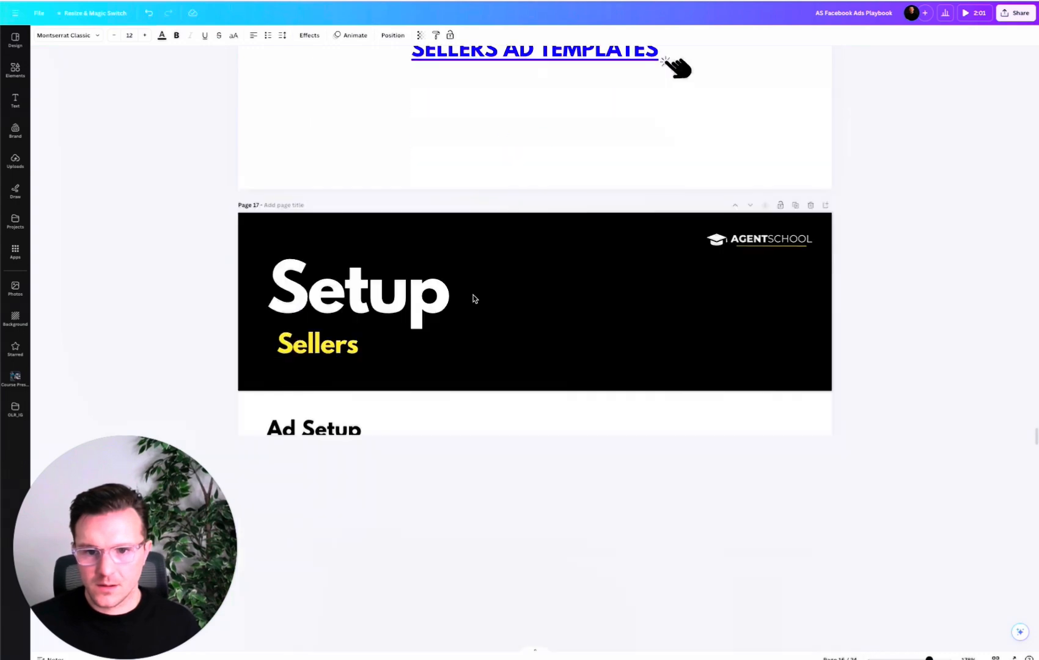
left_click_drag(668, 334, 315, 159)
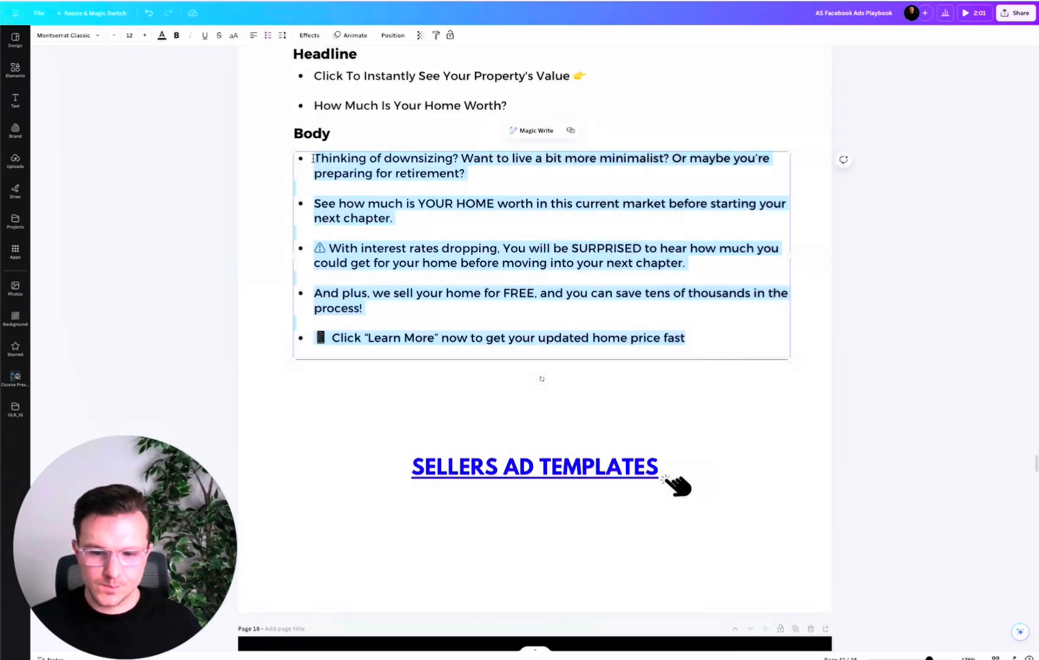
key("ctrl+Tab")
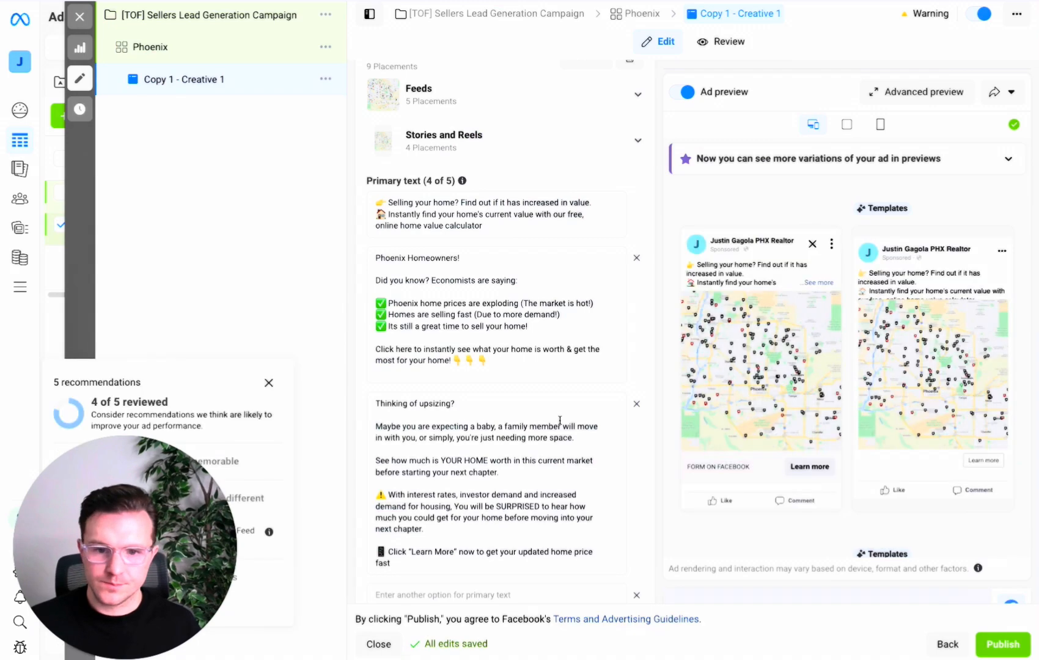
scroll(560, 421, "down", 6)
scroll(560, 421, "up", 3)
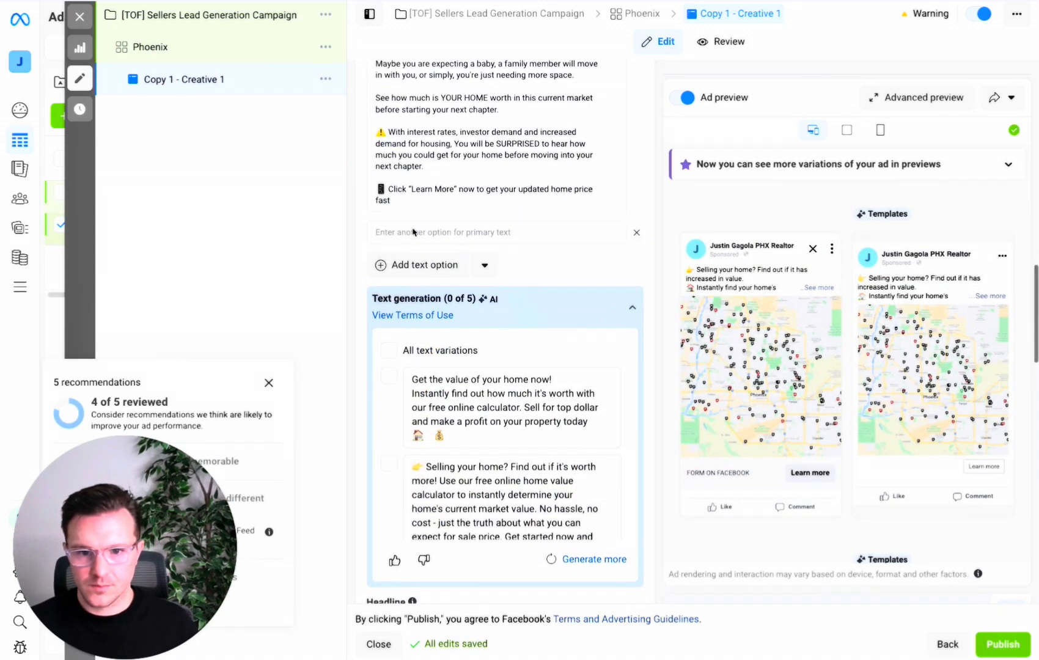
left_click(408, 235)
type("Thinking of downsizing? Want to live a bit more minimalist? Or maybe you're preparing for retirement?  See how much is YOUR HOME worth in this current market before starting your next chapter.  ⚠️ With interest rates dropping, You will be SURPRISED to hear how much you could get for your home before moving into your next chapter.  And plus, we sell your home for FREE, and you can save tens of thousands in the process!  📱 Click \"Learn More\" now to get your updated home price fast")
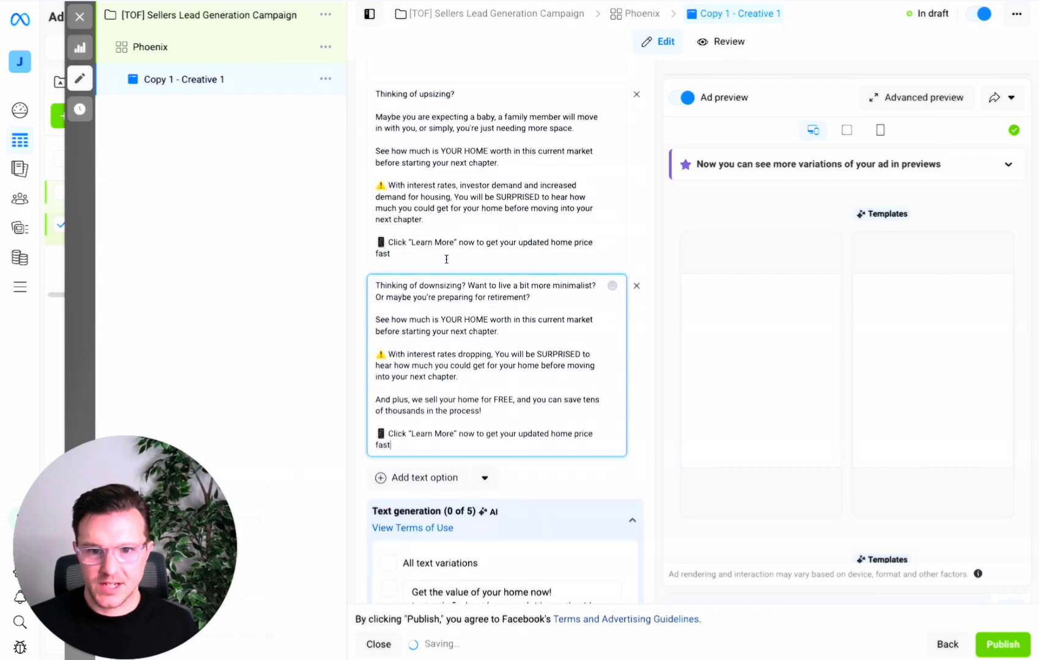
left_click(607, 422)
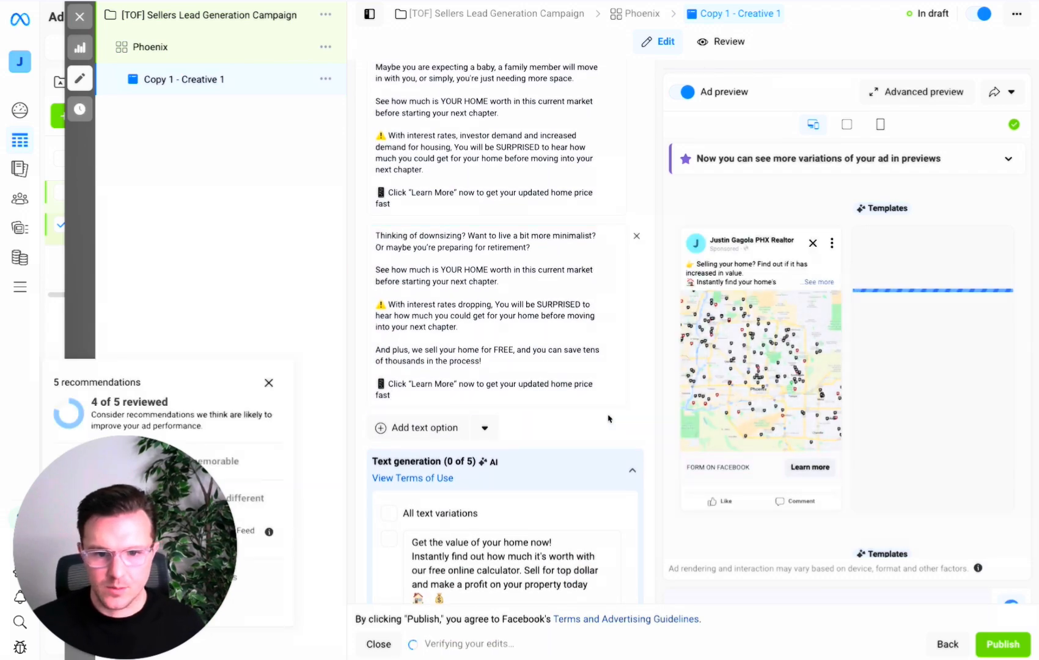
scroll(613, 415, "up", 4)
scroll(613, 410, "up", 3)
scroll(613, 408, "down", 5)
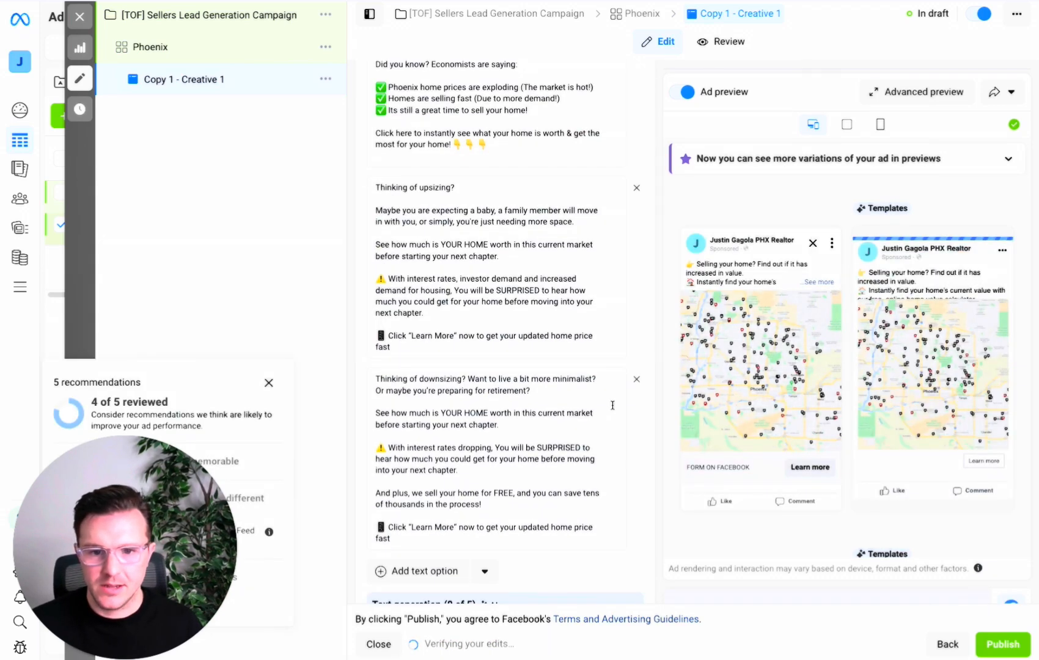
scroll(611, 413, "down", 5)
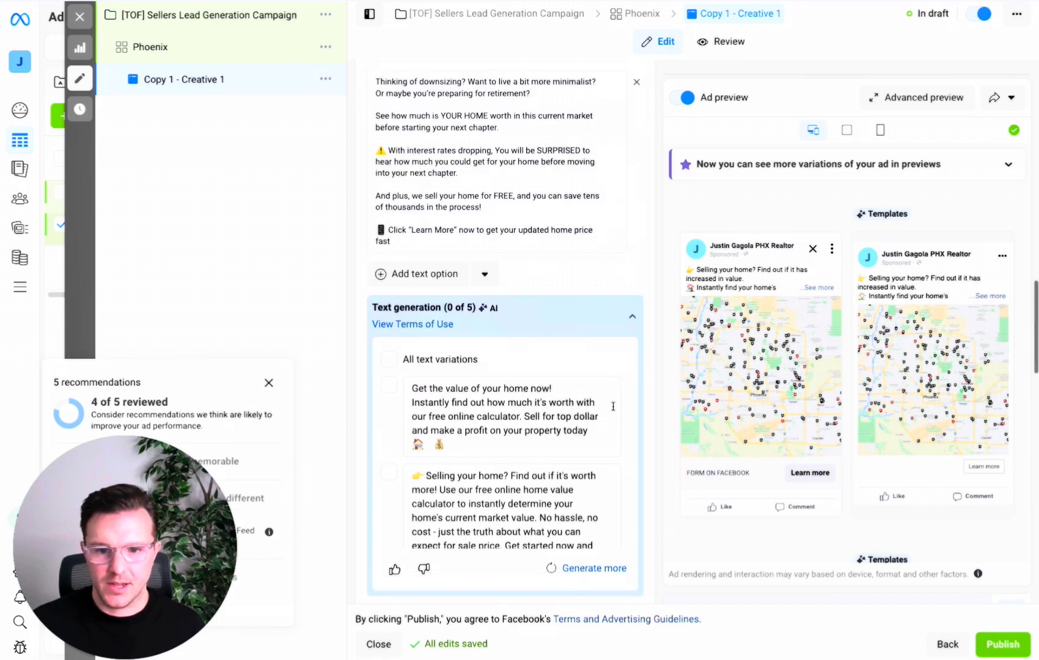
scroll(626, 362, "down", 3)
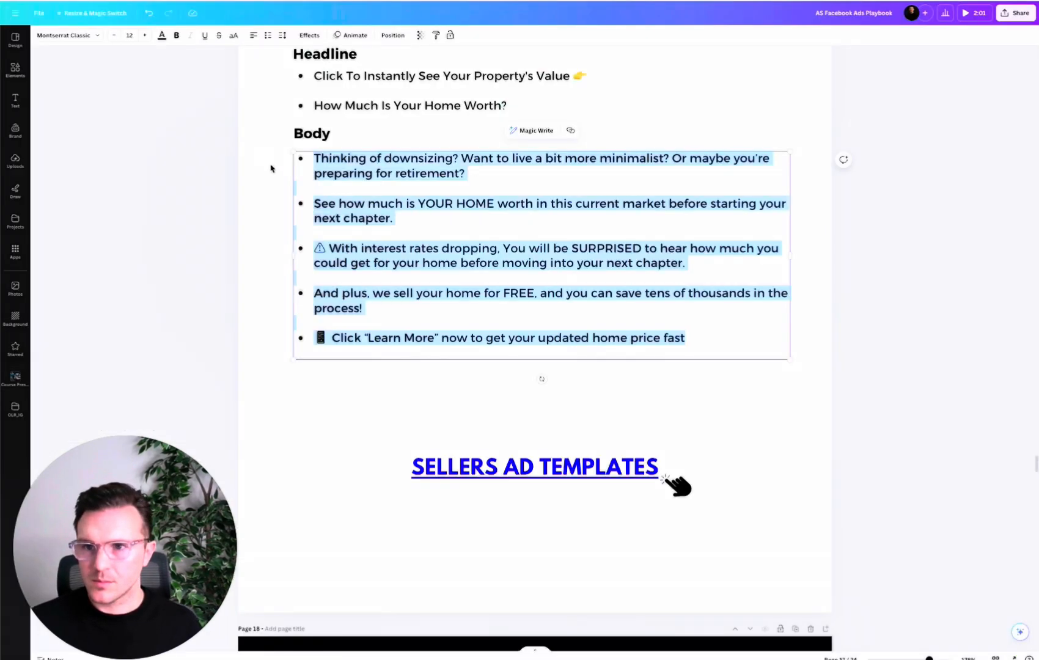
Select the Downsizers headline 'How Much Is Your Home Worth?' in the Canva playbook.
scroll(292, 174, "down", 5)
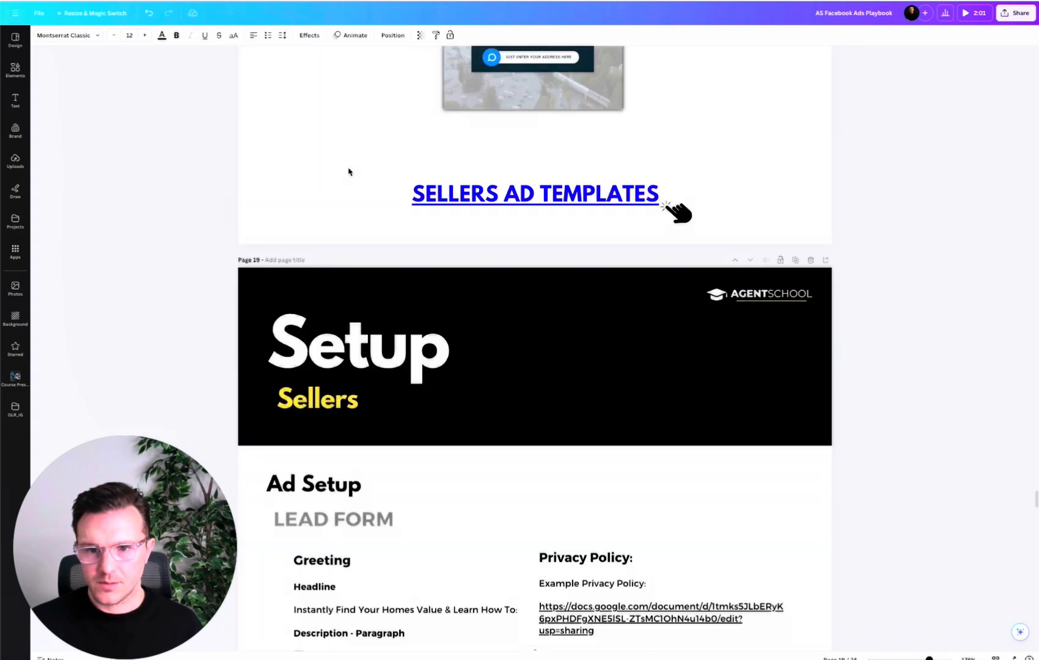
scroll(513, 264, "down", 9)
scroll(513, 263, "up", 5)
scroll(513, 262, "up", 10)
scroll(515, 260, "down", 5)
left_click(466, 391)
left_click_drag(506, 413, 306, 410)
key("ctrl+c")
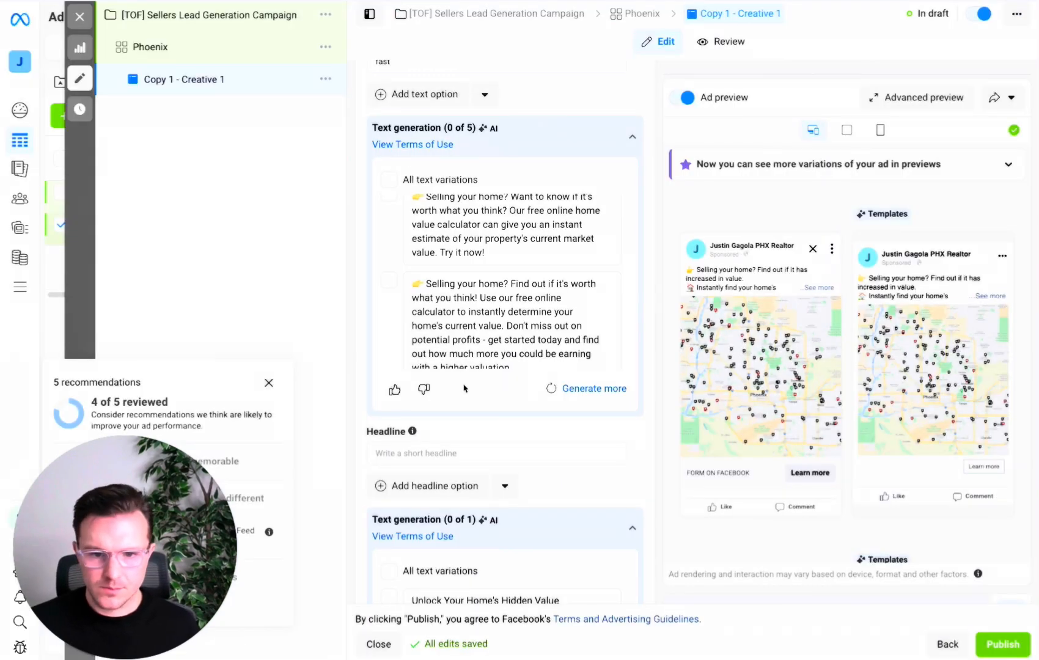
Paste 'How Much Is Your Home Worth?' as headline, adding 'Click To Instantly See Your Property's Value 👉' as a second.
scroll(513, 323, "down", 4)
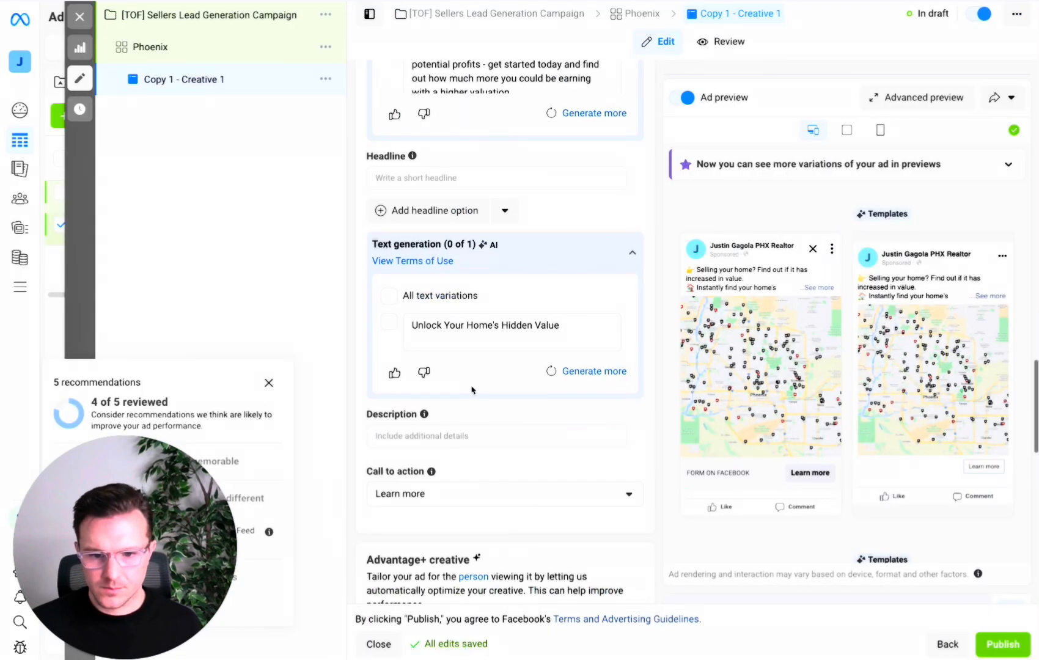
scroll(489, 331, "up", 1)
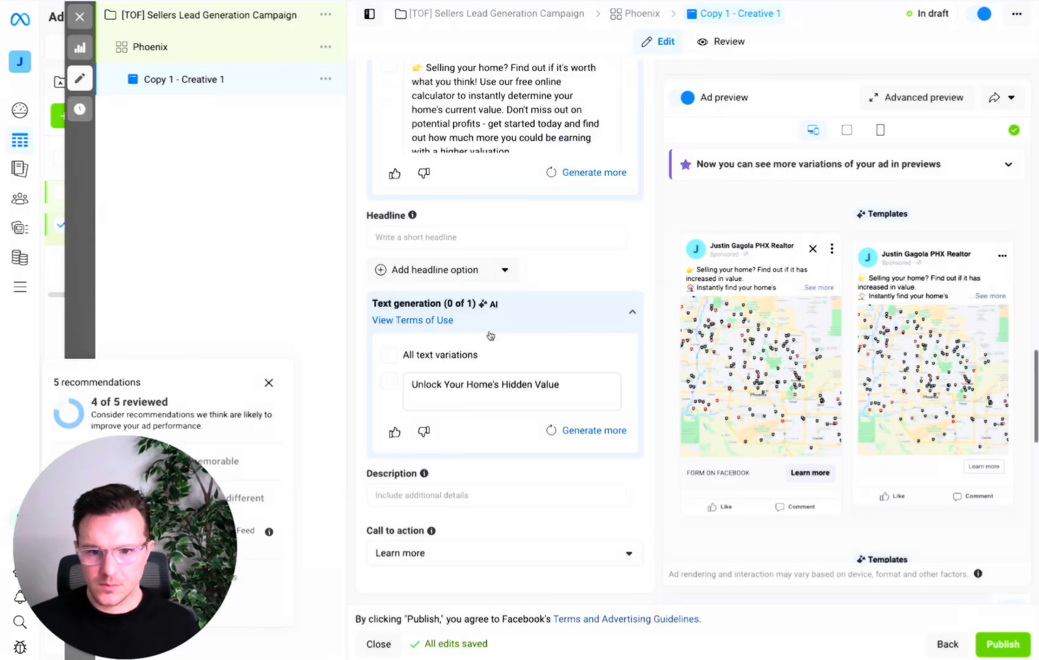
left_click(419, 240)
key("ctrl+v")
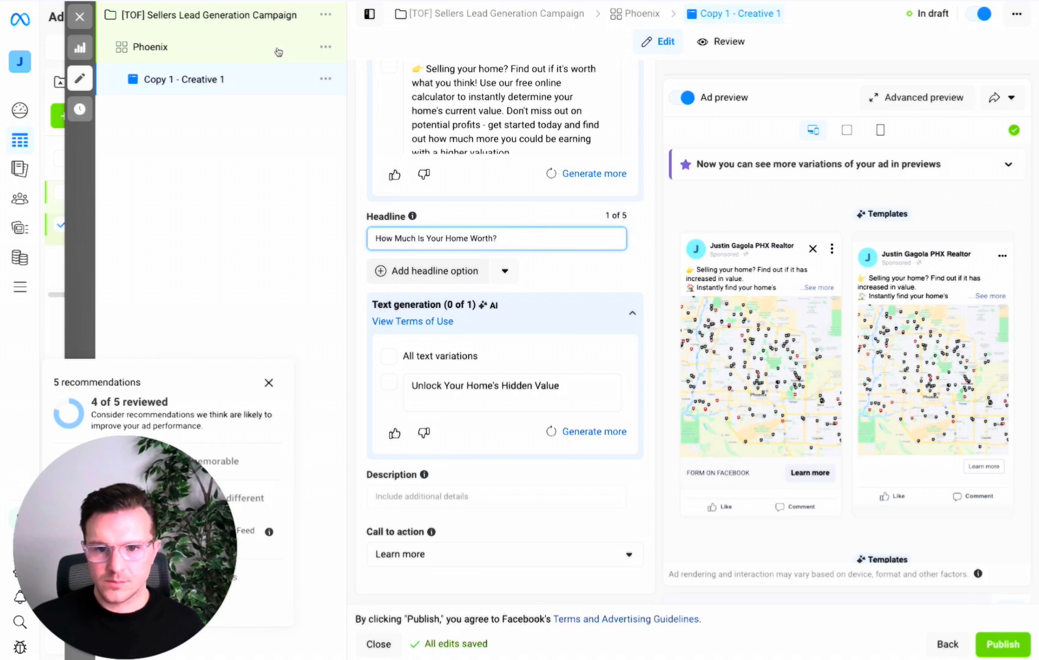
left_click(428, 271)
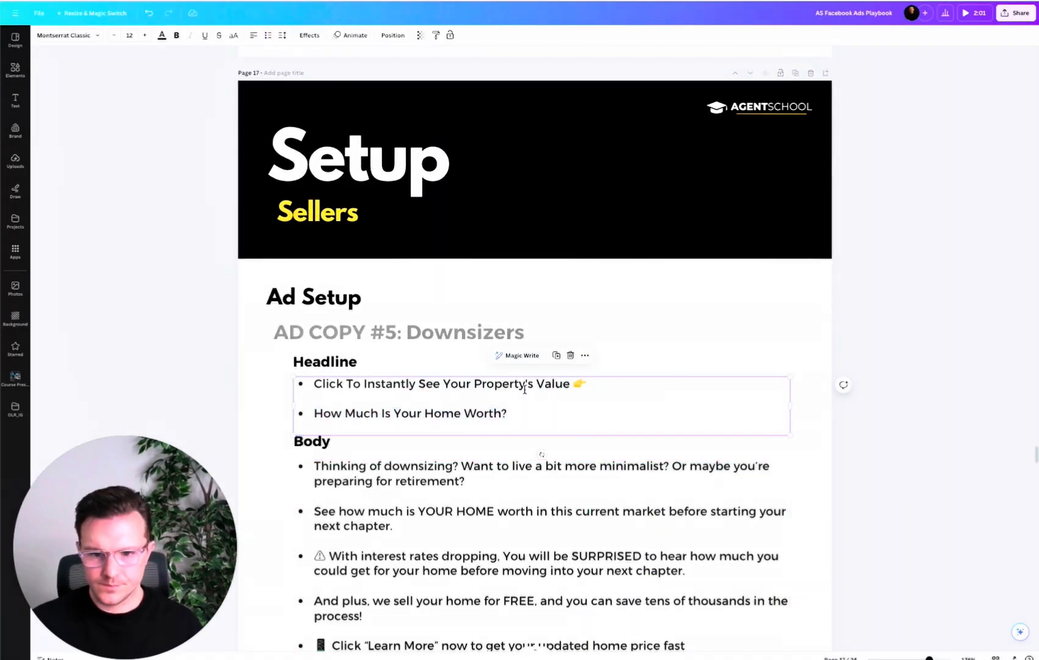
triple_click(525, 389)
key("ctrl+c")
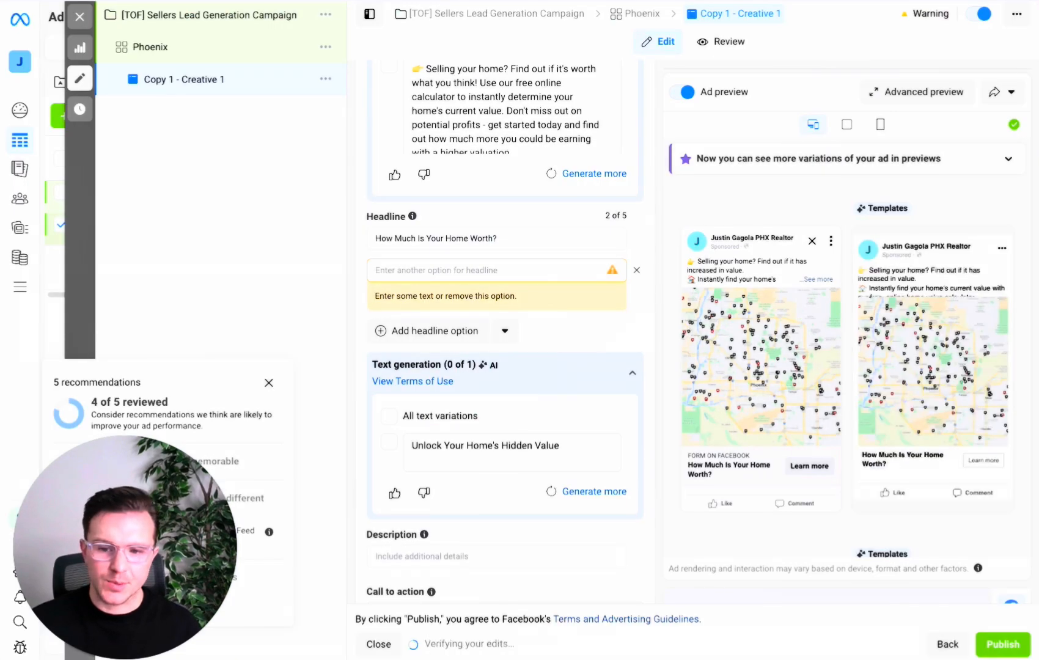
left_click(487, 269)
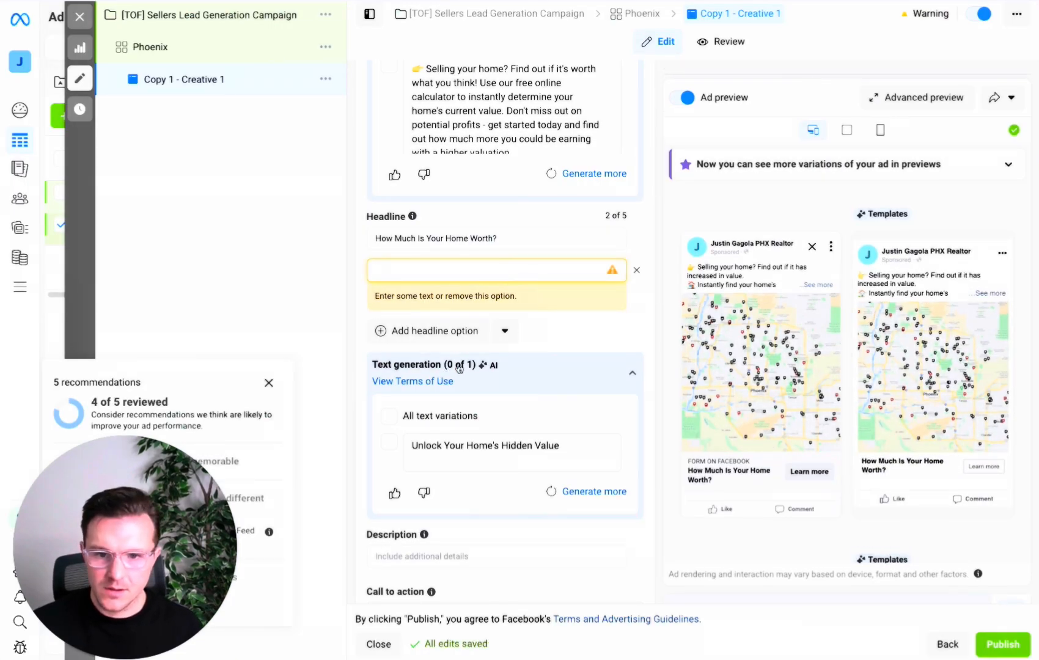
key("ctrl+v")
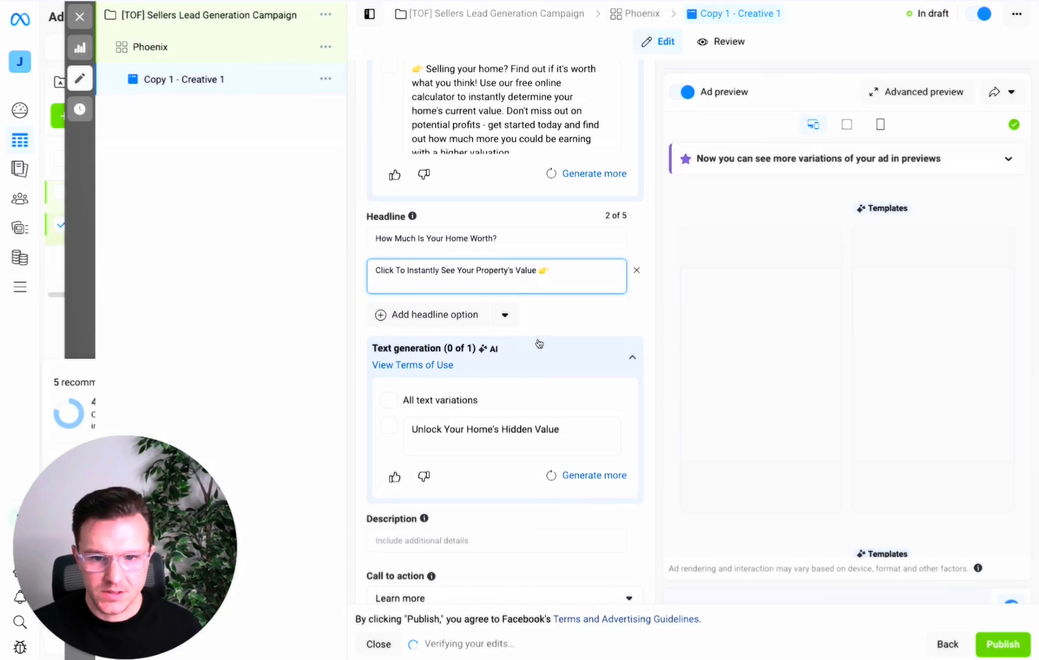
scroll(579, 320, "down", 1)
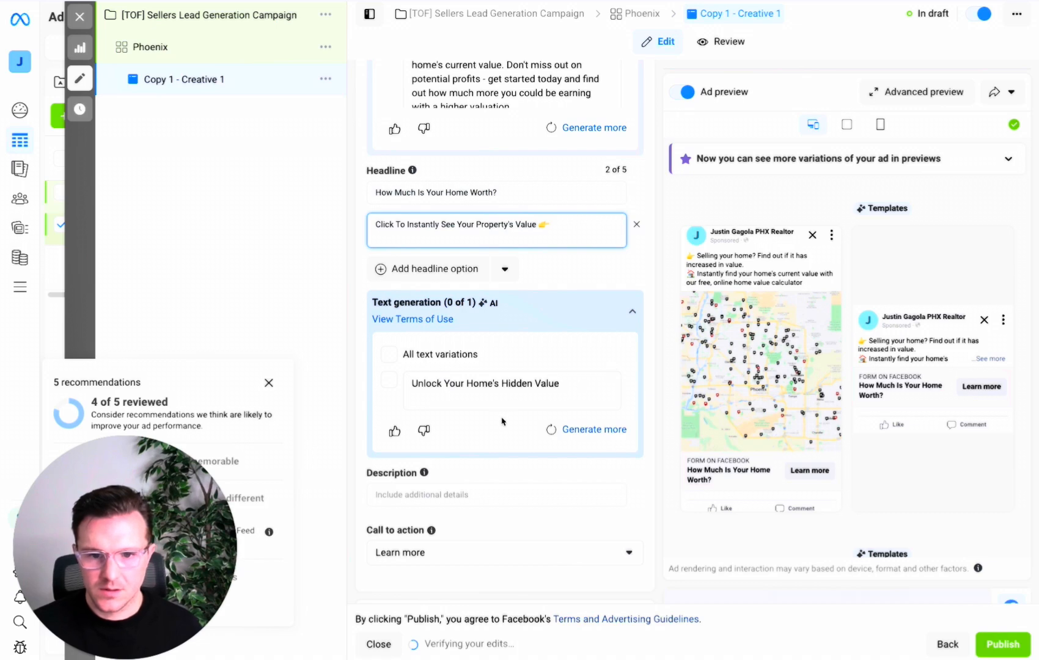
scroll(391, 382, "down", 2)
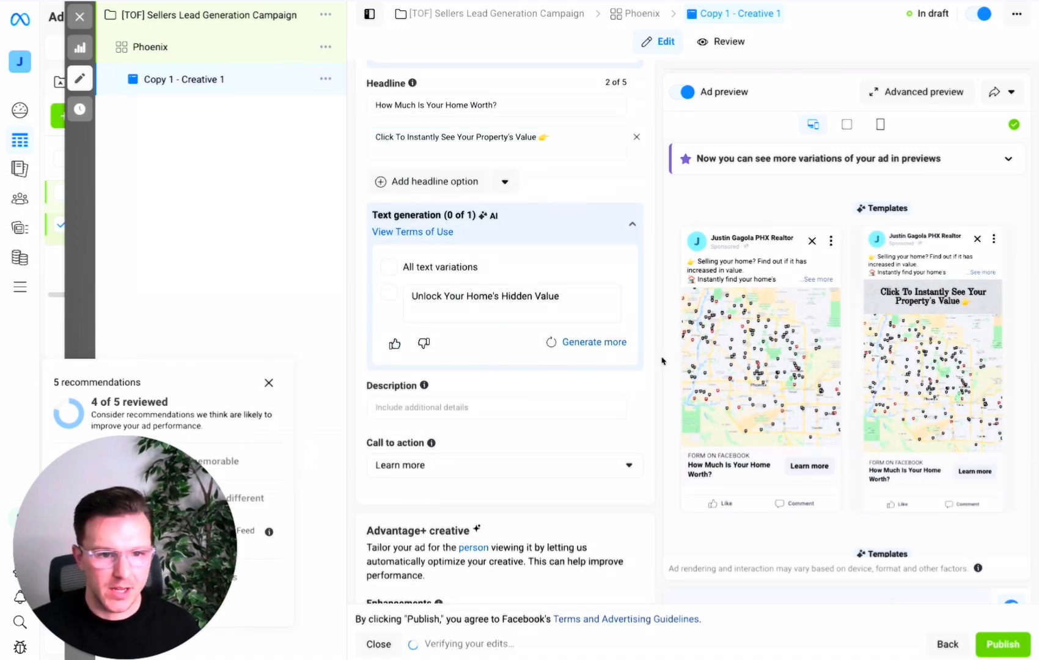
scroll(442, 308, "down", 3)
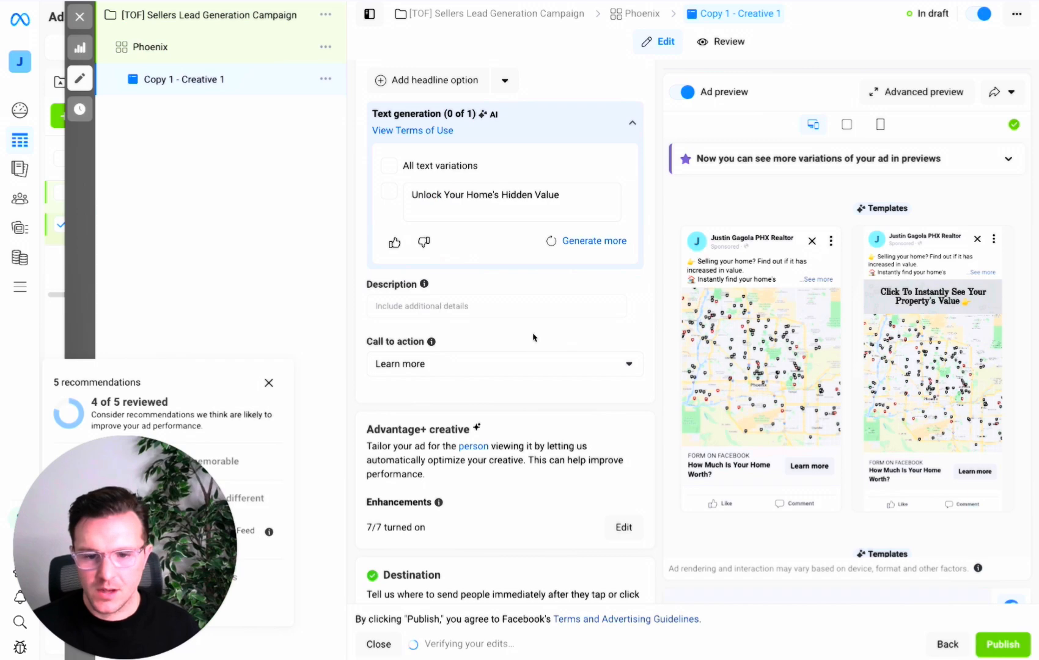
scroll(527, 335, "down", 7)
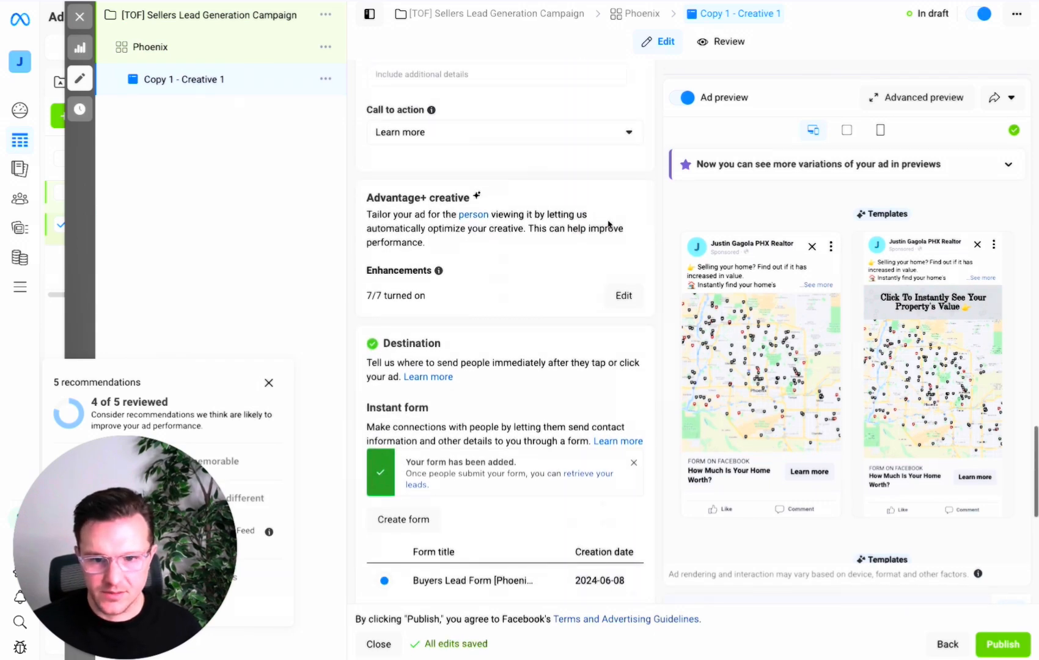
scroll(608, 225, "down", 6)
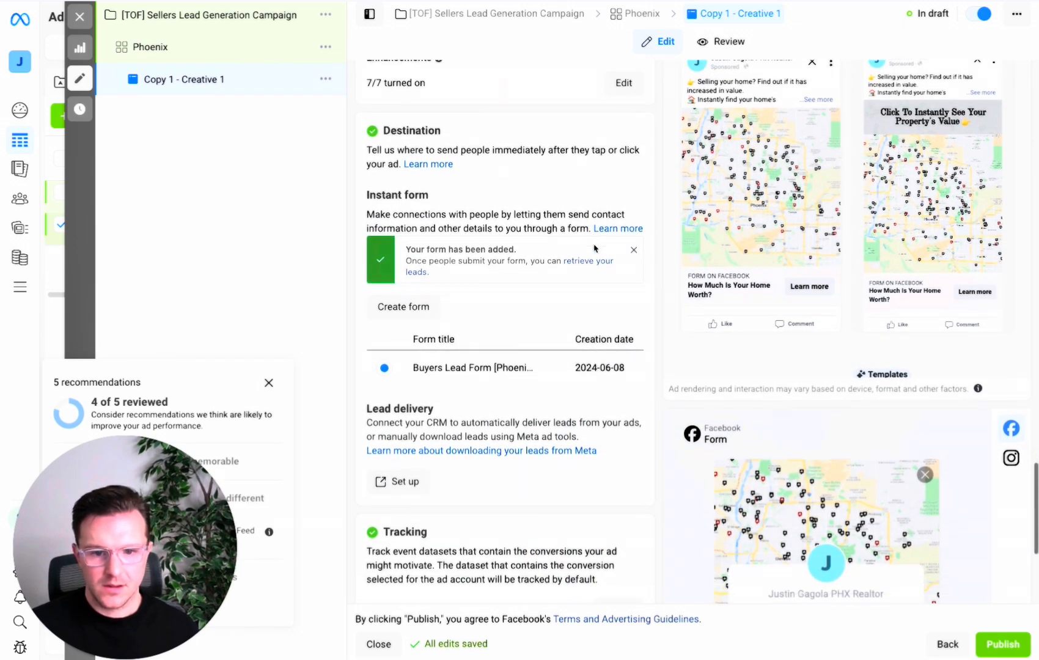
scroll(594, 248, "up", 8)
left_click(821, 285)
left_click(983, 278)
scroll(968, 426, "down", 1)
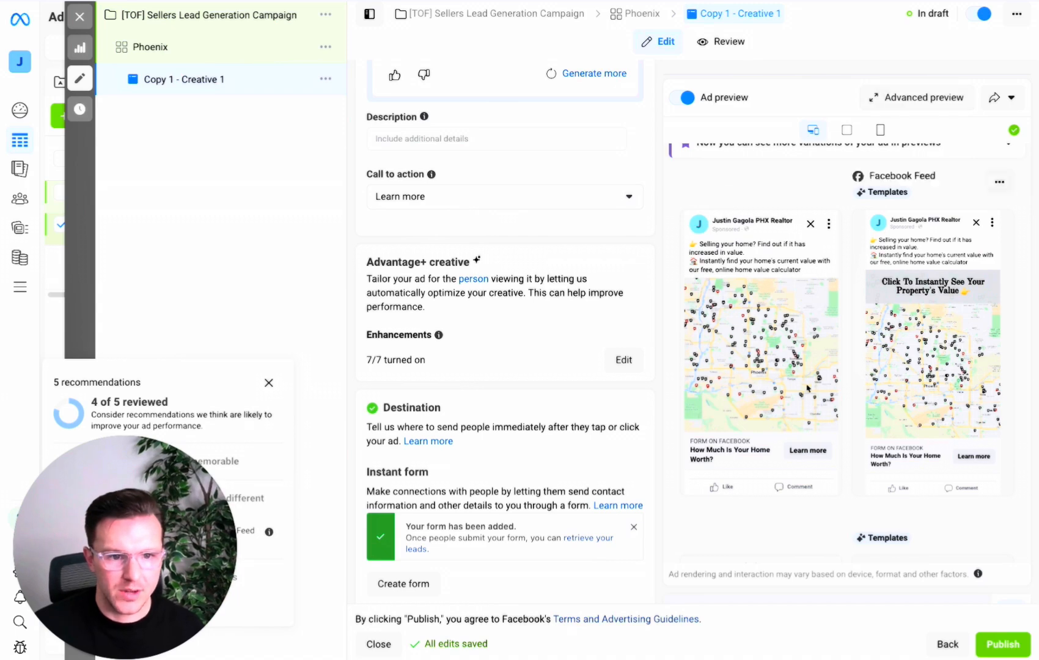
scroll(793, 422, "up", 15)
scroll(847, 395, "down", 5)
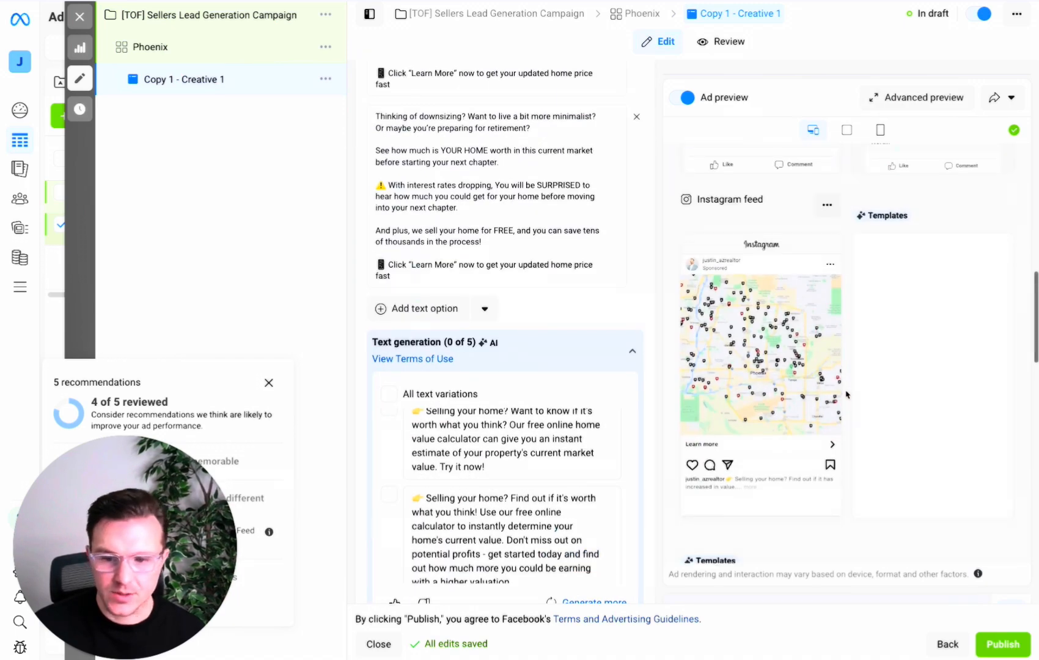
scroll(847, 395, "down", 3)
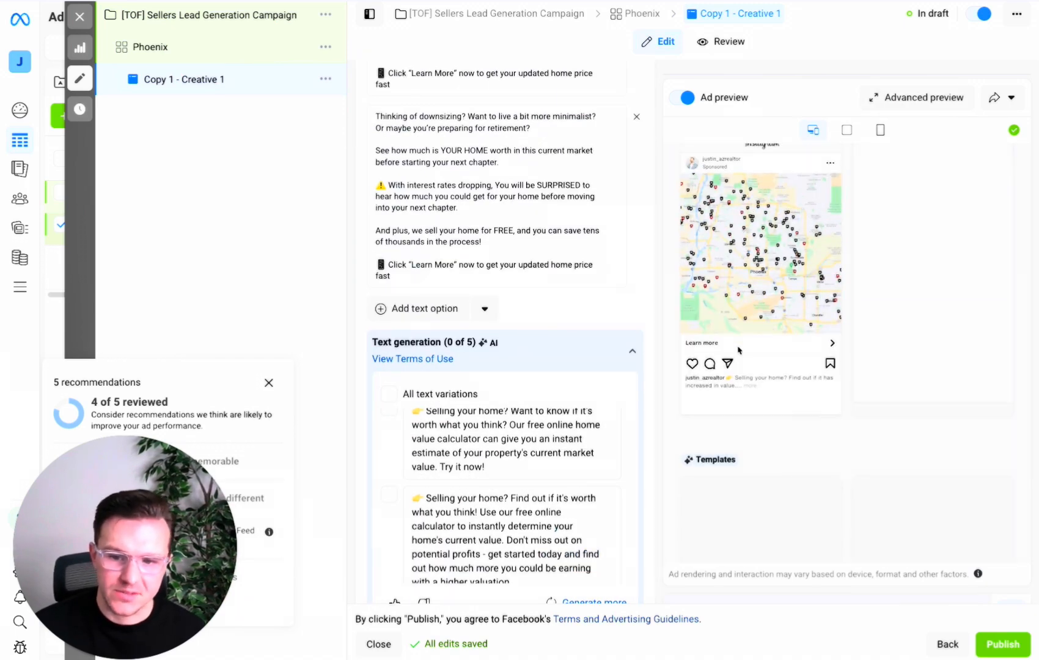
scroll(602, 278, "down", 6)
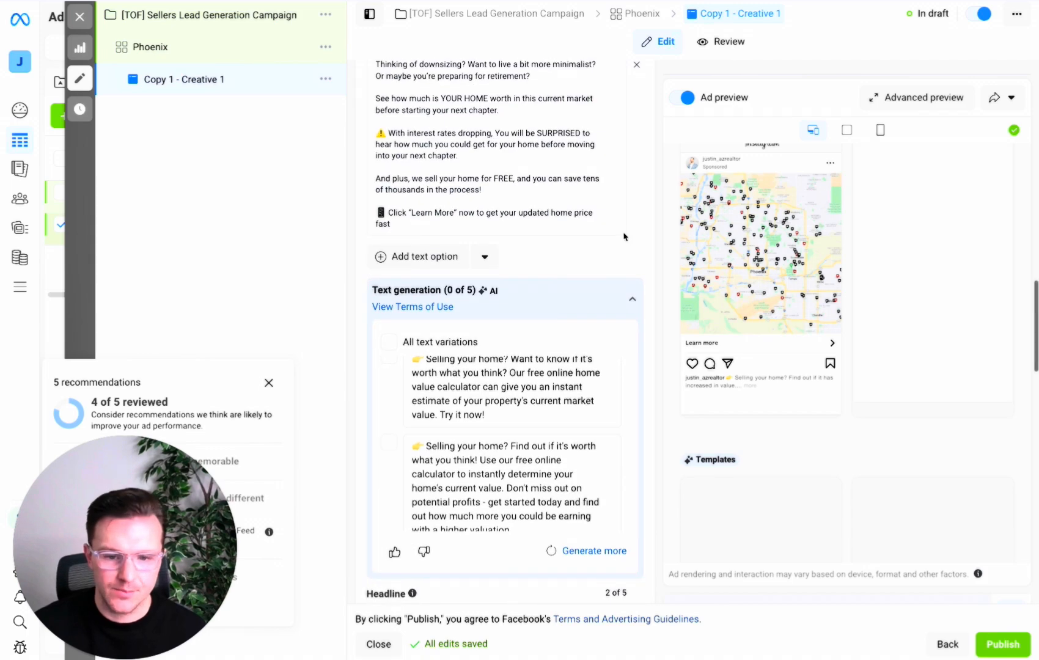
scroll(625, 237, "down", 10)
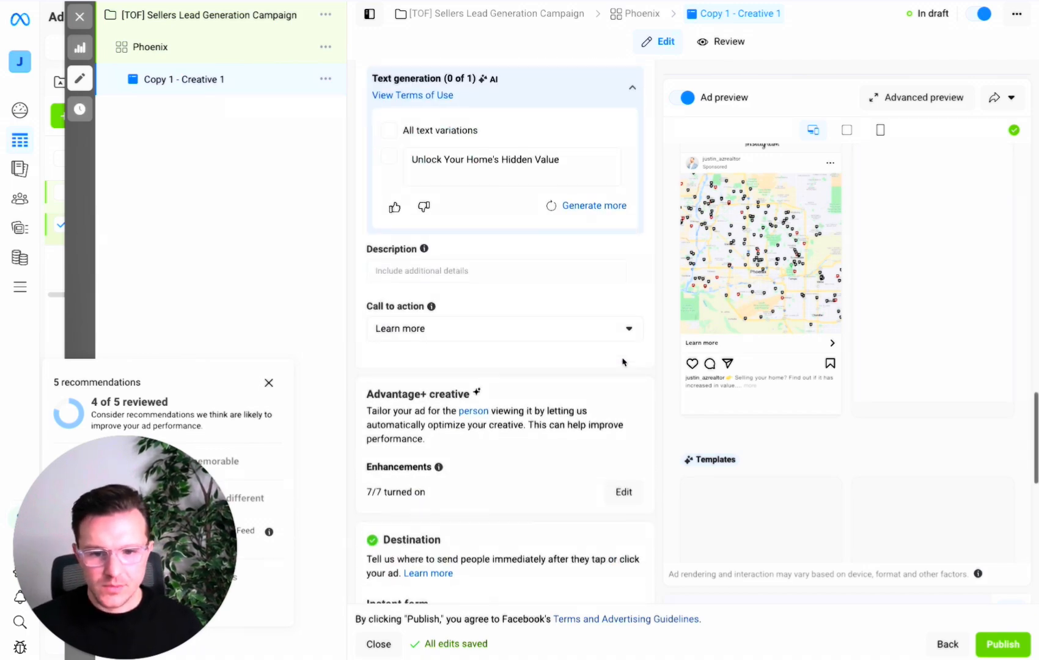
scroll(626, 364, "down", 6)
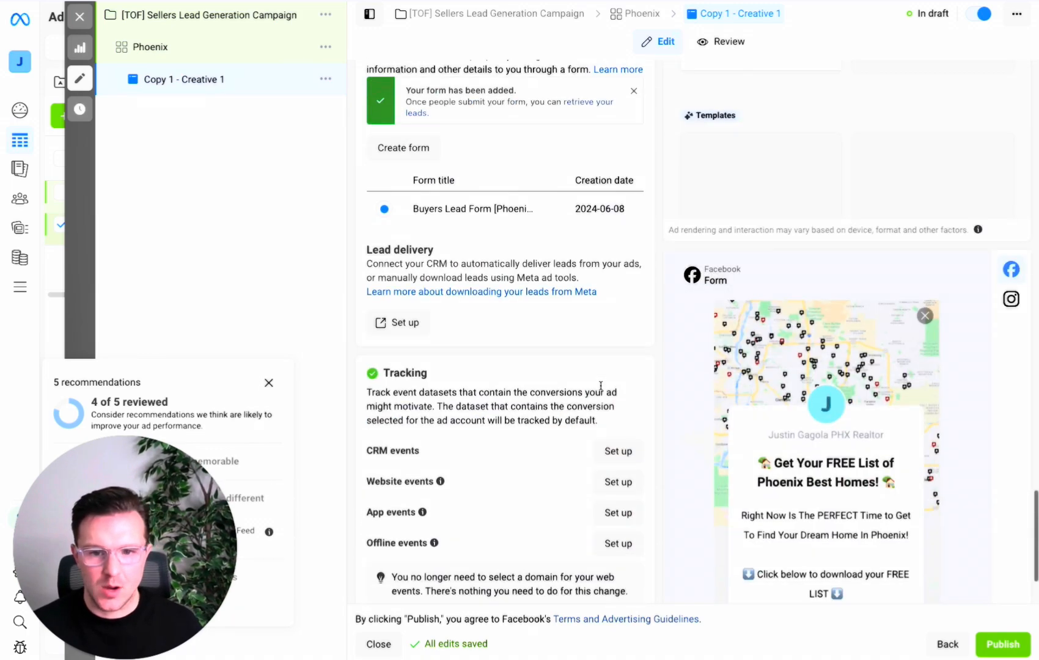
scroll(525, 265, "up", 15)
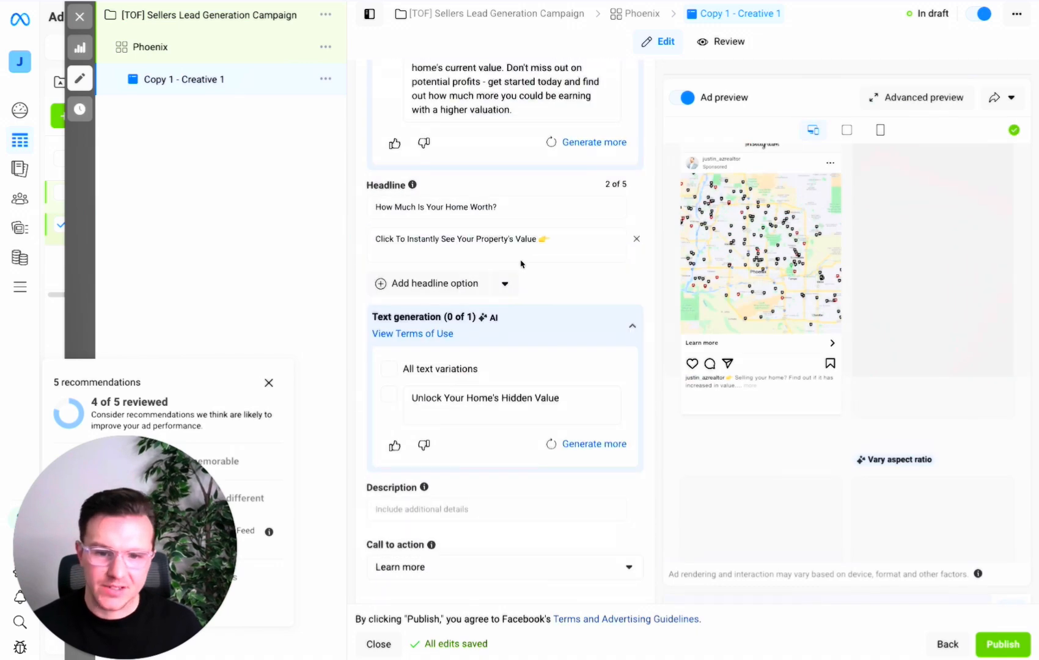
scroll(523, 312, "up", 5)
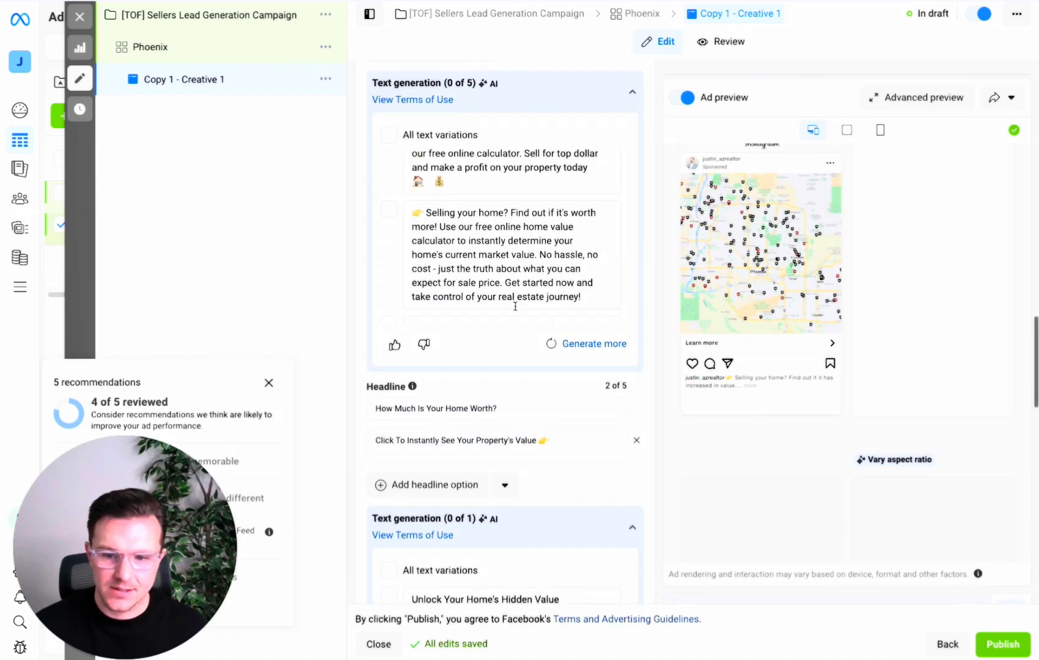
scroll(555, 404, "up", 6)
scroll(596, 397, "down", 9)
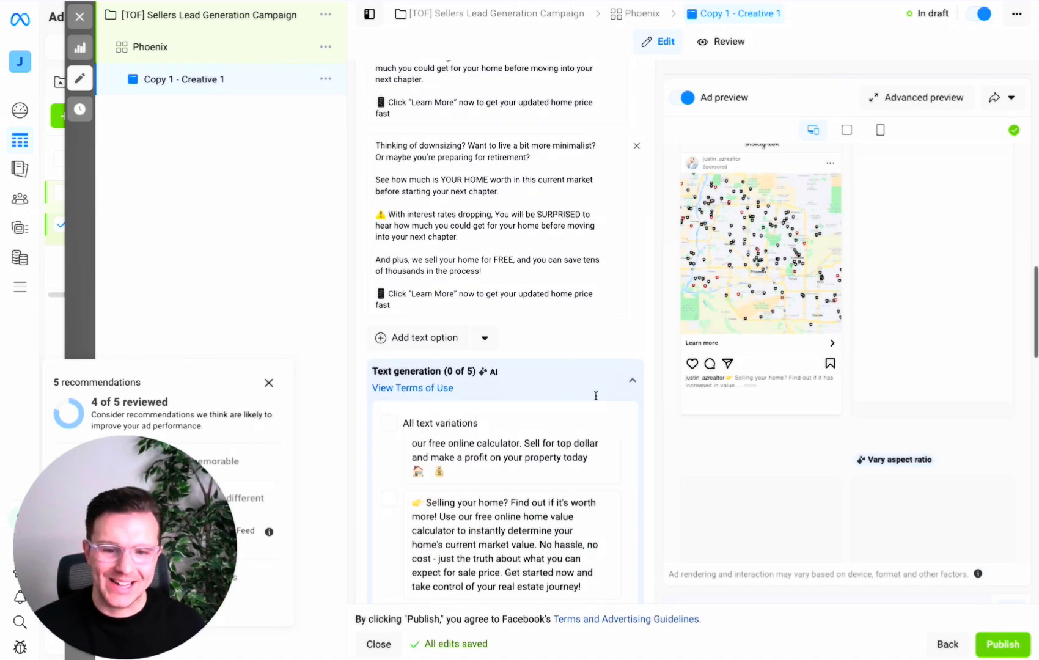
scroll(596, 400, "down", 10)
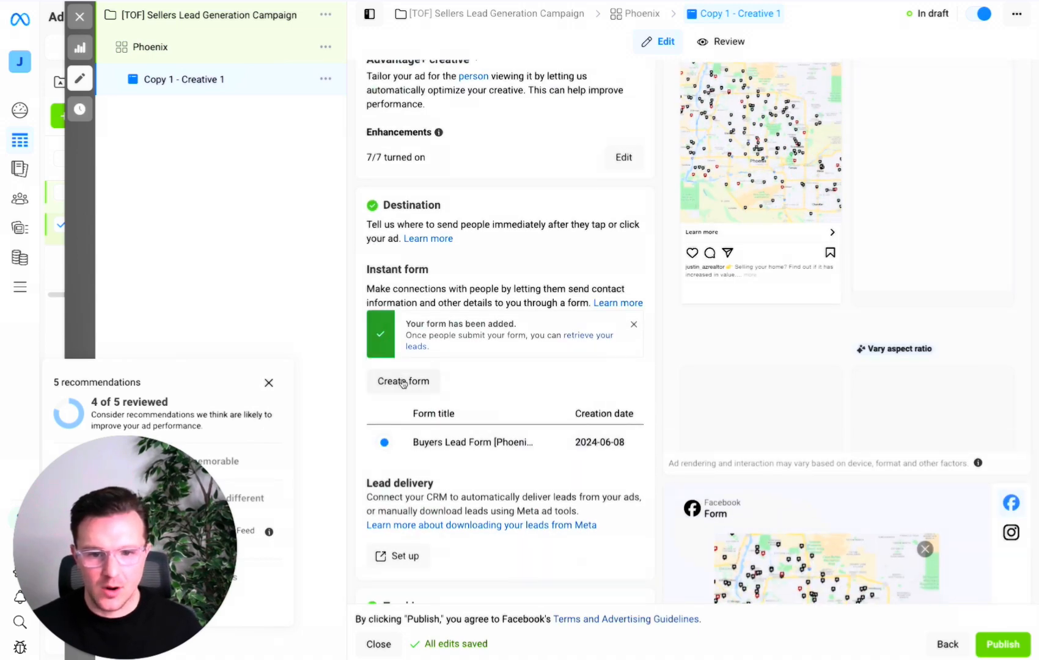
left_click(403, 382)
Name the new instant form 'Seller Lead Form [Phoenix]'.
left_click(356, 175)
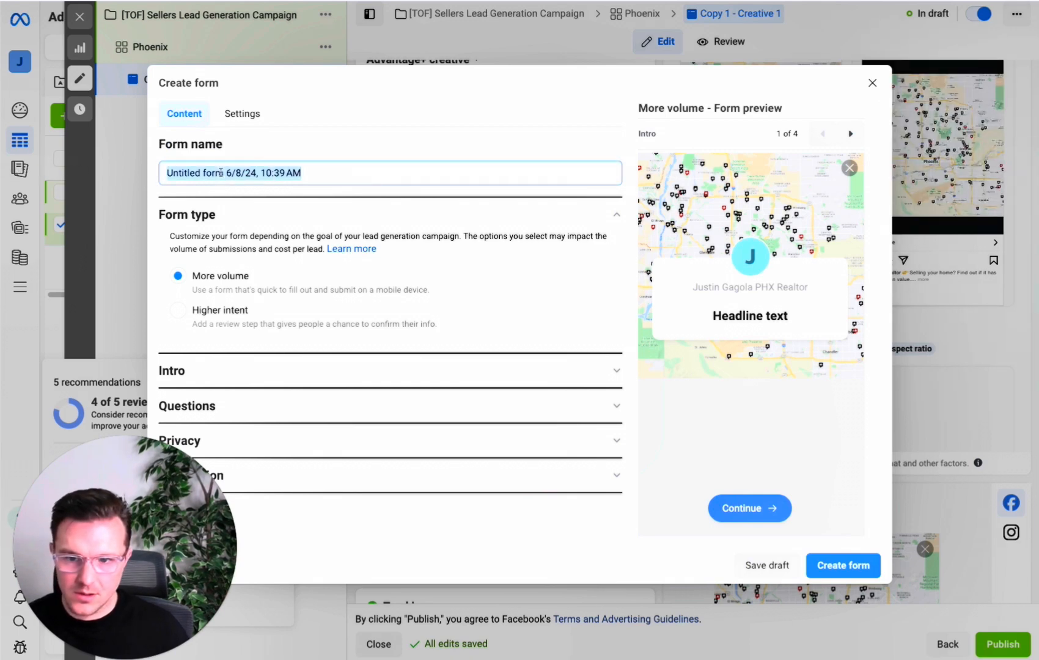
triple_click(221, 174)
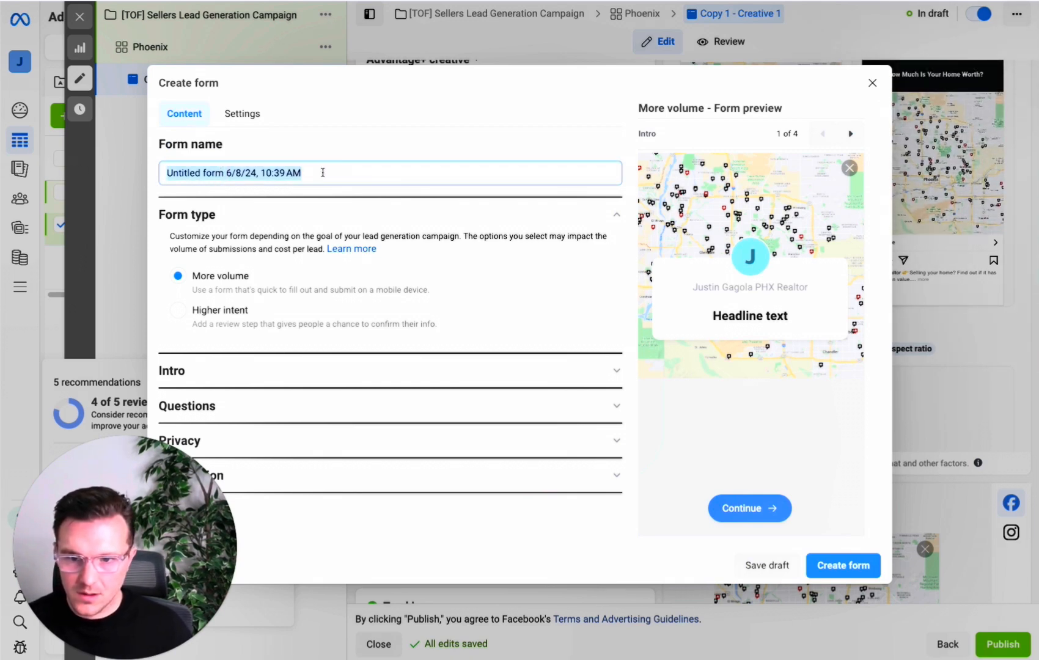
left_click(341, 174)
triple_click(171, 173)
type("S")
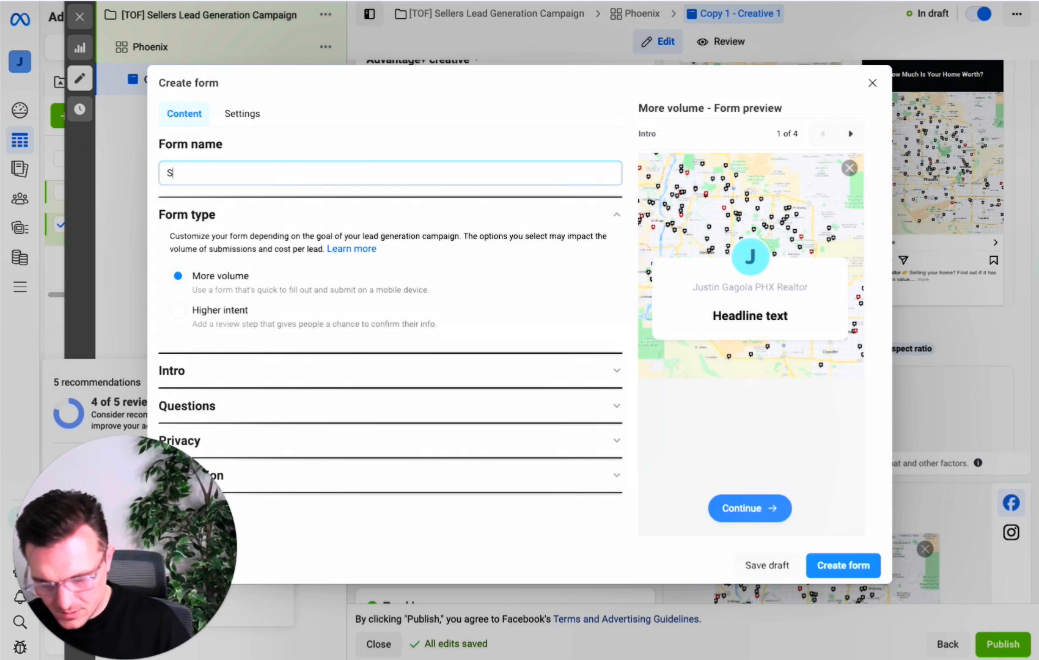
type("eller Lead Gorm")
key("BackSpace")
key("BackSpace")
key("BackSpace")
key("BackSpace")
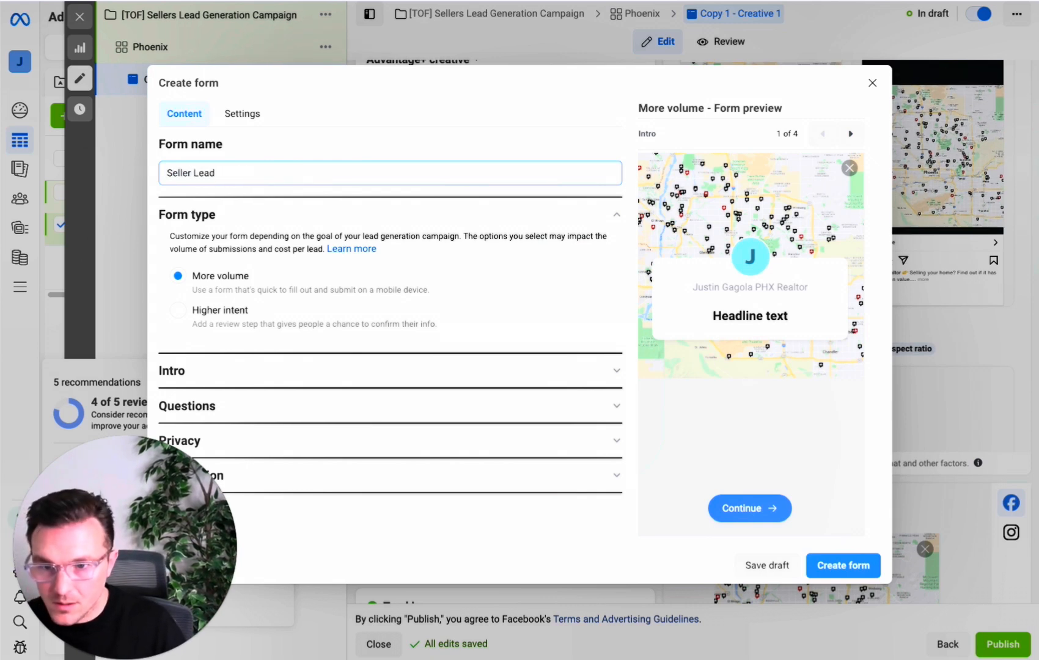
type("Form [")
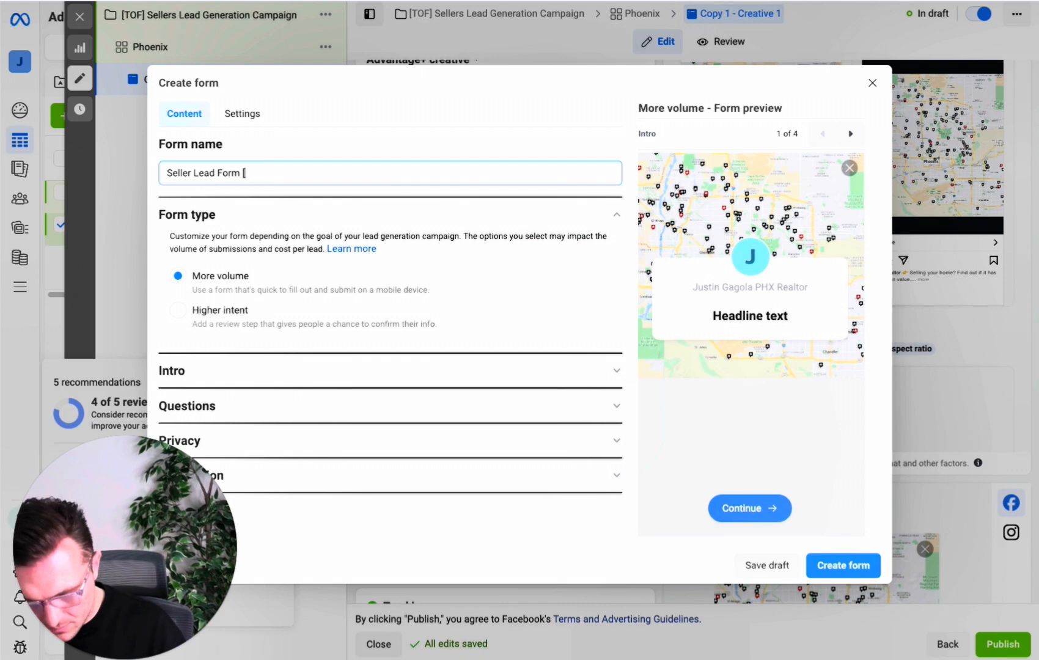
type("Phoenix]")
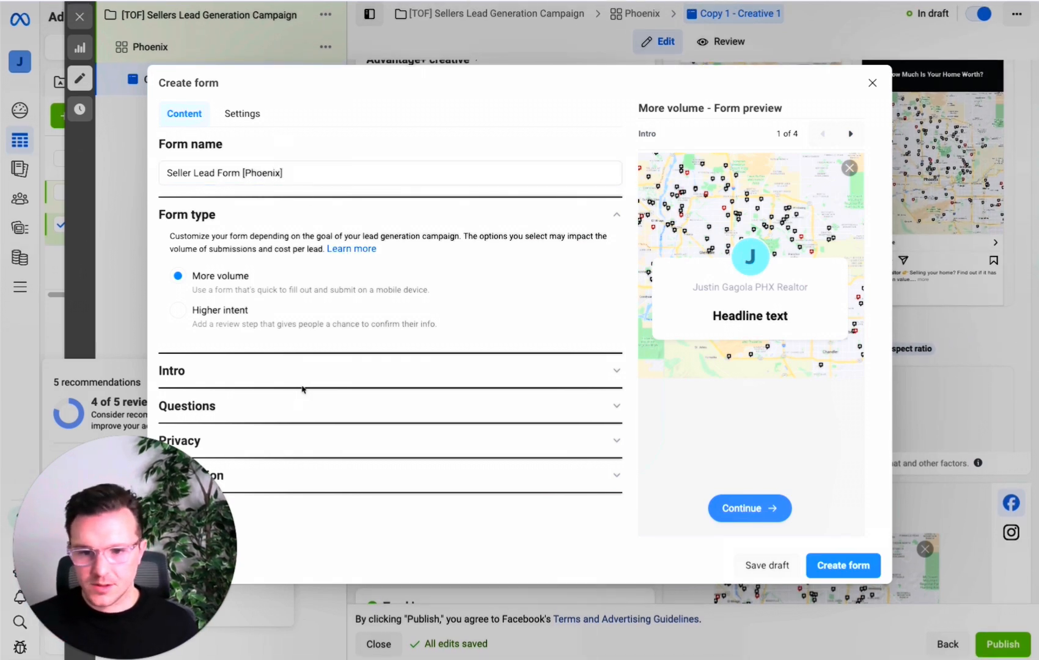
Open the form's intro settings and select the Greeting headline in the Canva playbook.
left_click(306, 373)
scroll(313, 324, "down", 1)
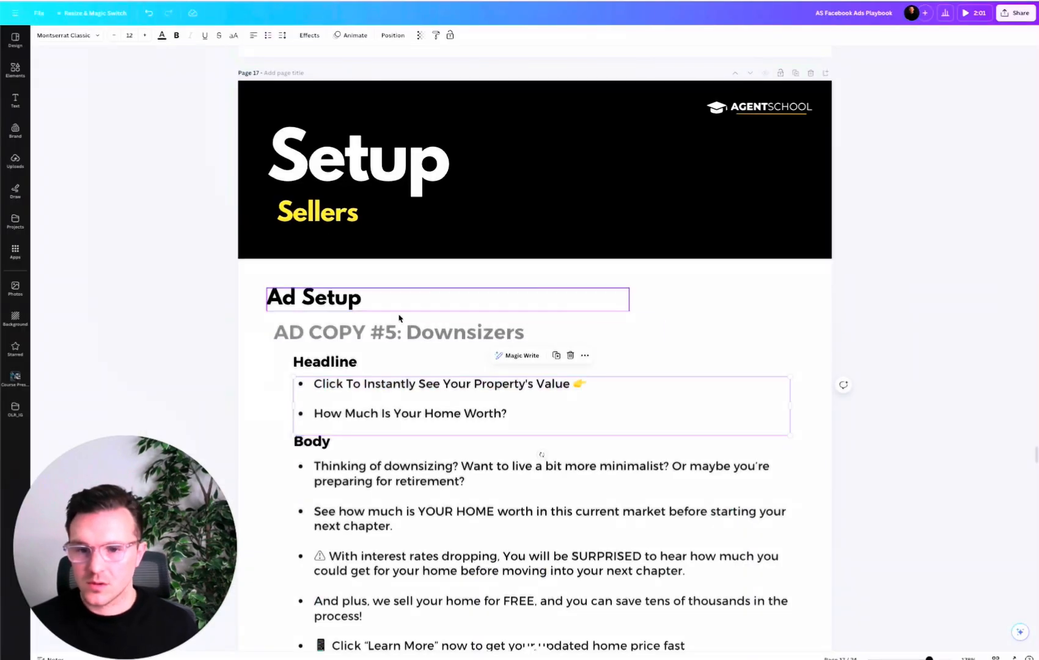
scroll(431, 325, "down", 1)
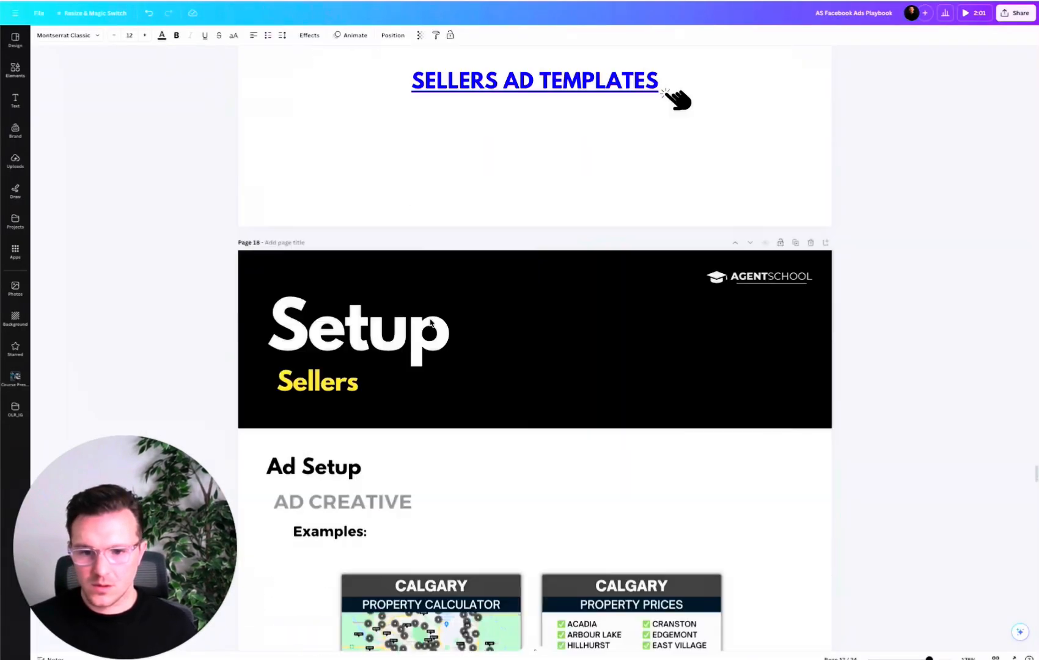
scroll(431, 323, "down", 3)
scroll(431, 323, "down", 10)
scroll(416, 287, "up", 2)
left_click(390, 253)
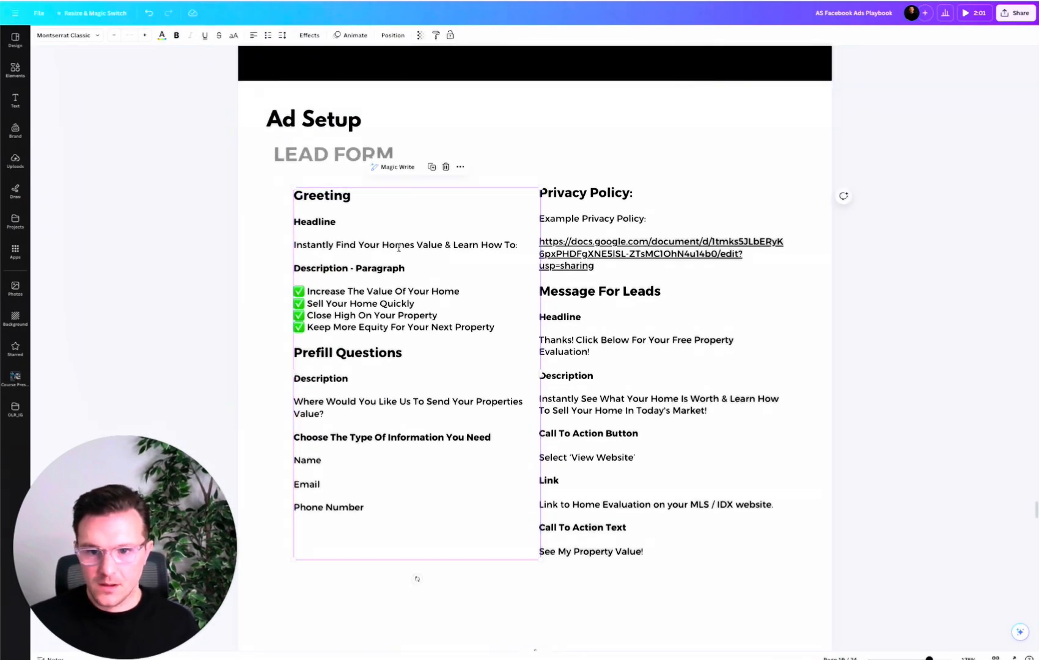
left_click_drag(496, 244, 300, 243)
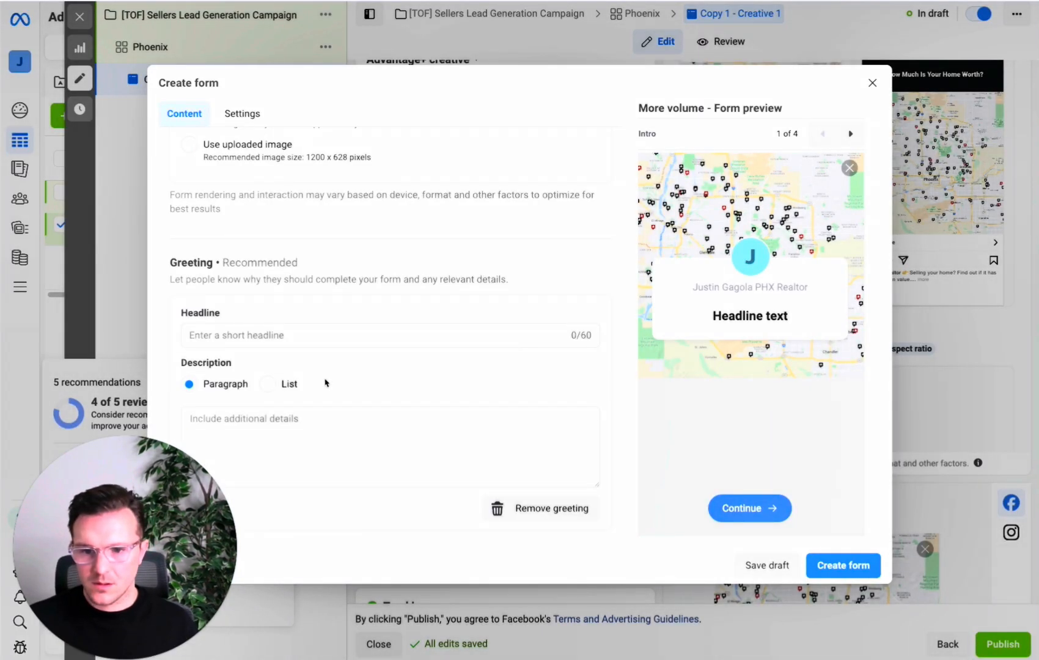
Enter 'Instantly Find Your Homes Value & Learn How To:' as the greeting headline.
left_click(348, 335)
type("Instantly Find Your Homes Value & Learn How To:v")
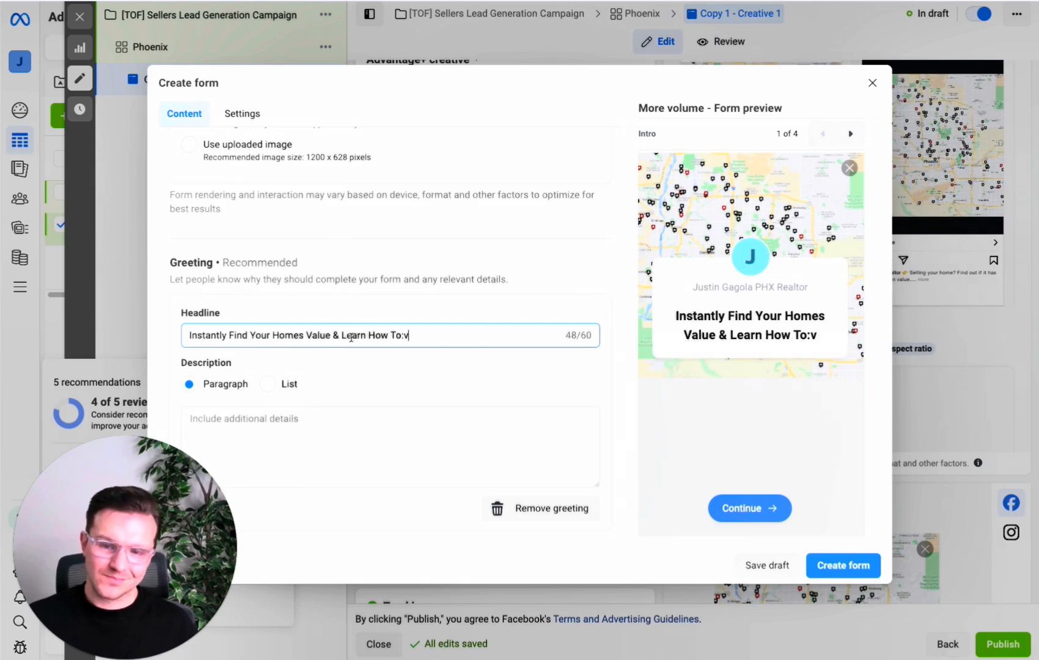
key("BackSpace")
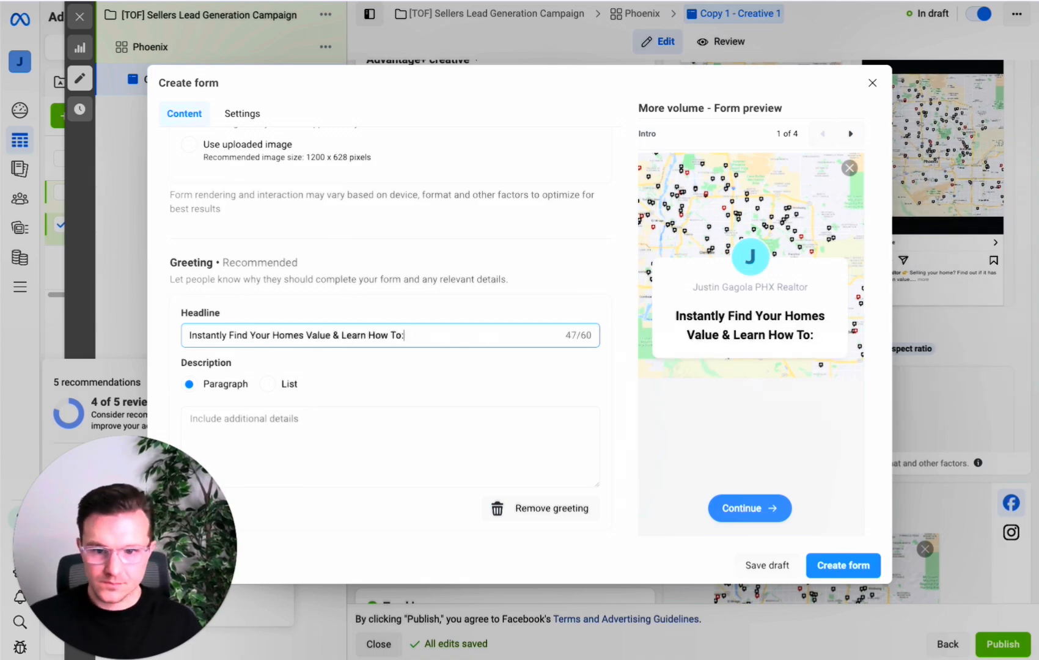
scroll(484, 319, "down", 2)
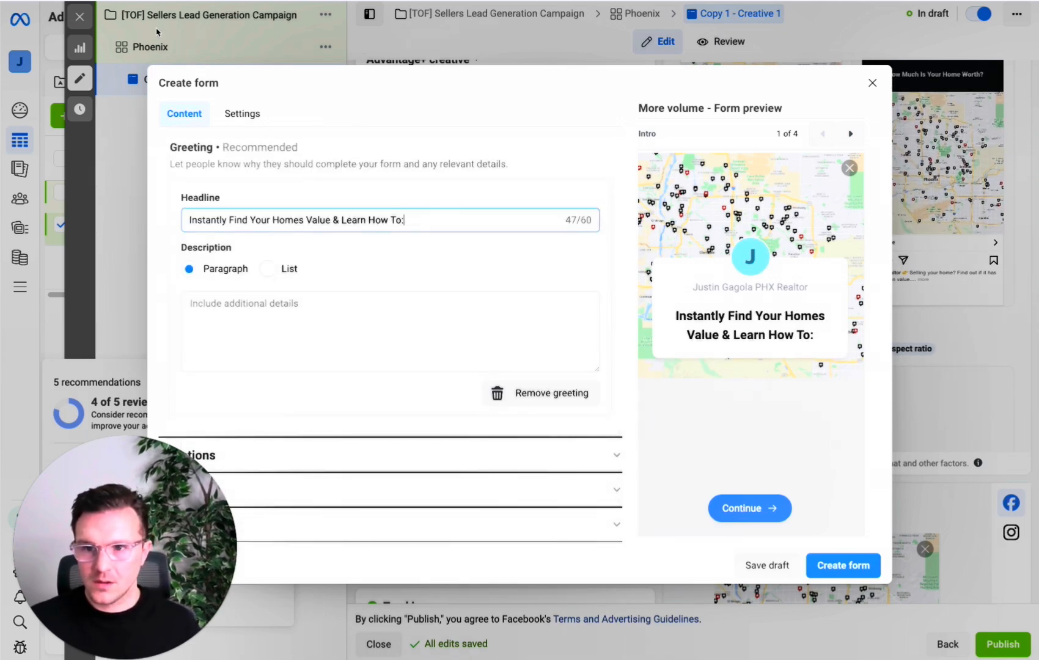
Paste the four checkmarked benefit lines from the playbook into the greeting description.
key("ctrl+Tab")
left_click_drag(509, 329, 296, 293)
key("ctrl+c")
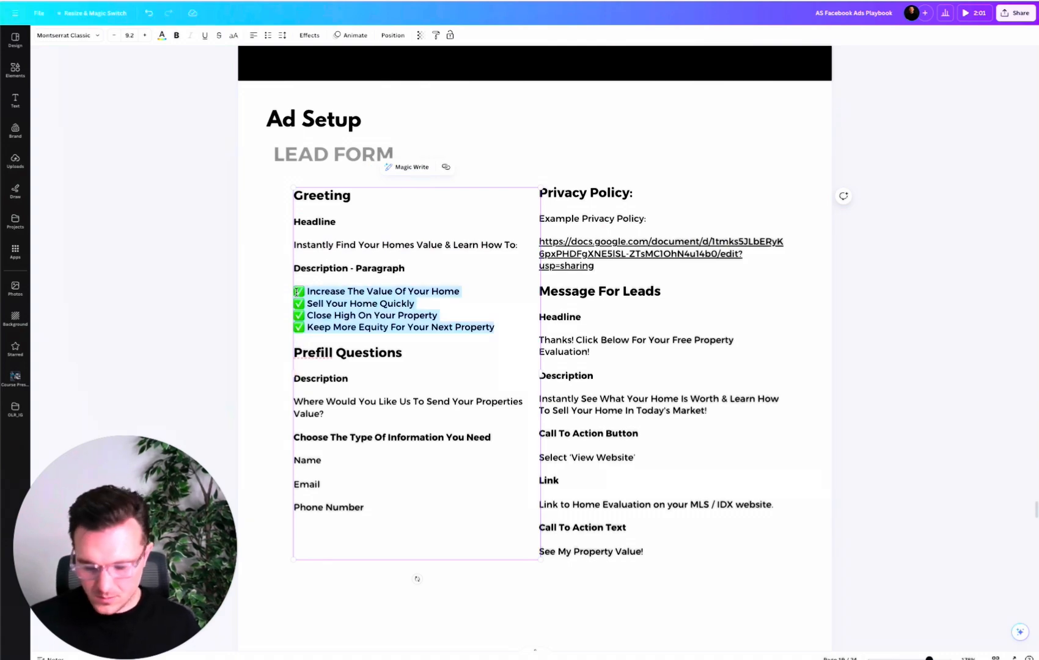
key("ctrl+shift+Tab")
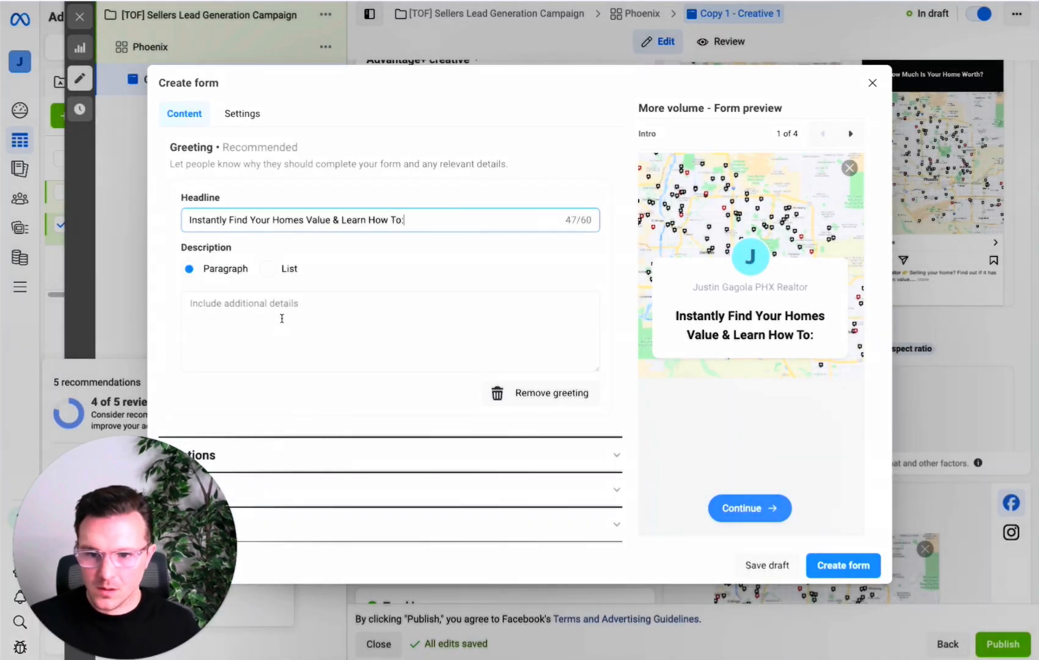
left_click(342, 312)
key("ctrl+v")
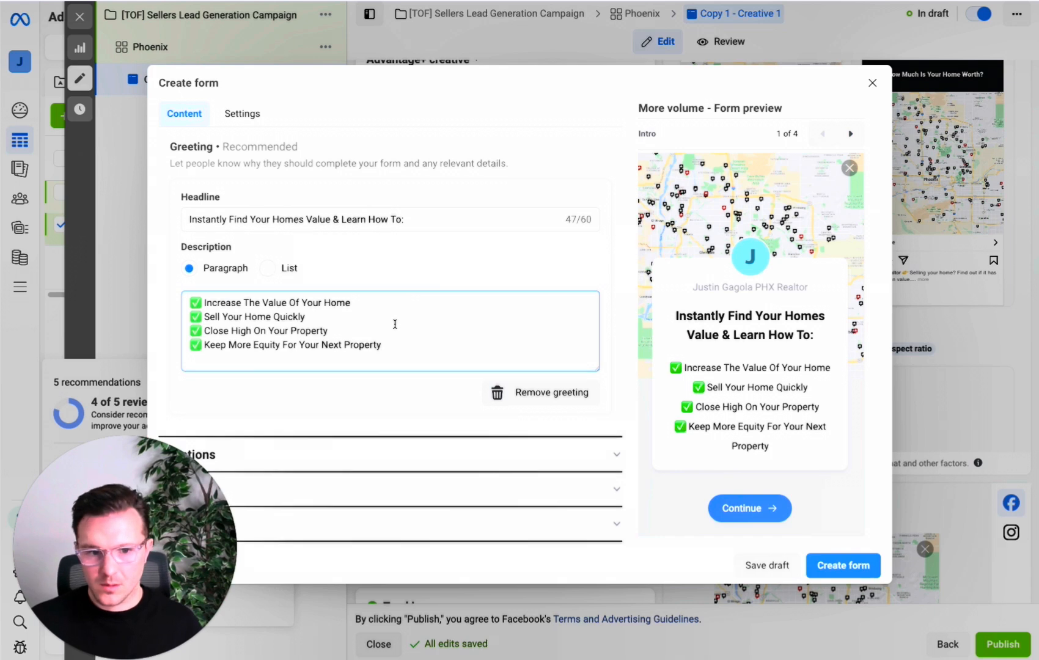
Add a Phone number question and order the fields Full name, Phone number, Email.
left_click(356, 457)
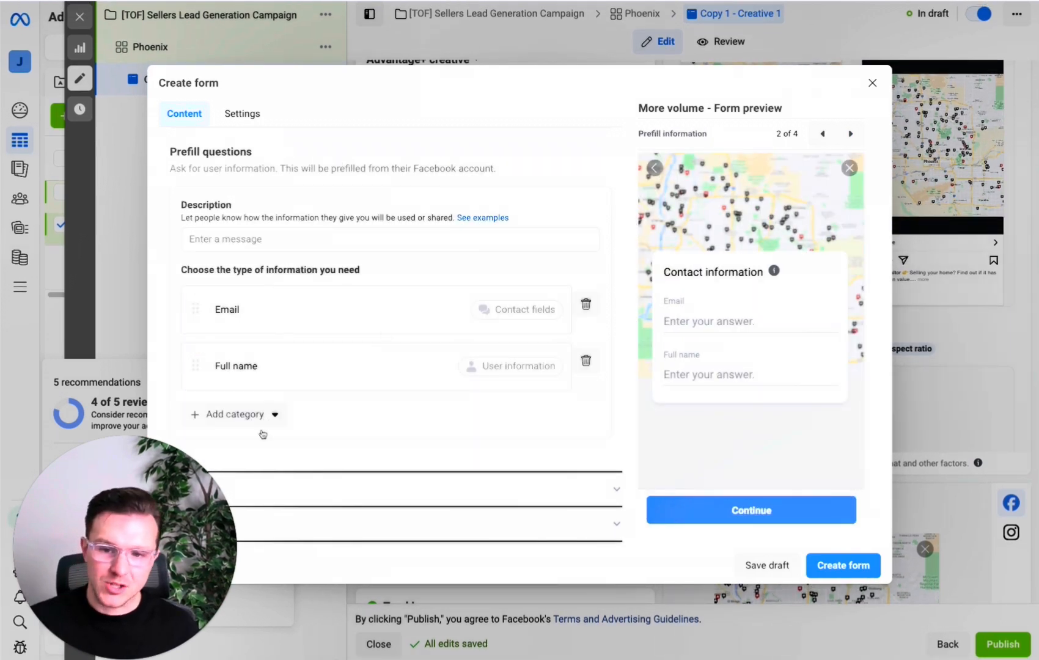
left_click(262, 428)
mouse_move(295, 451)
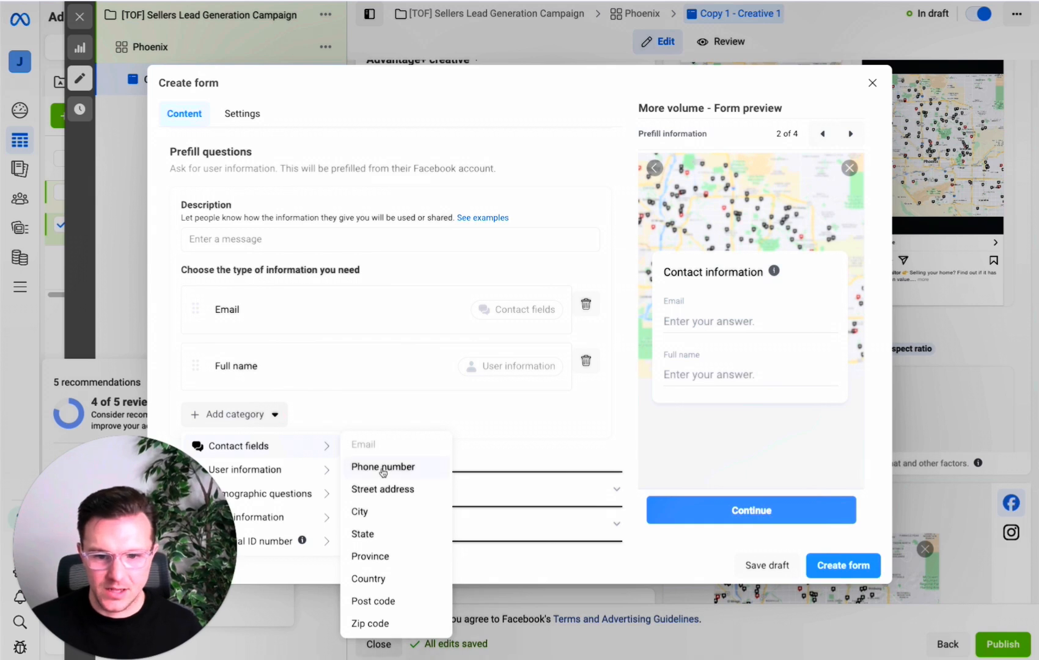
left_click(383, 469)
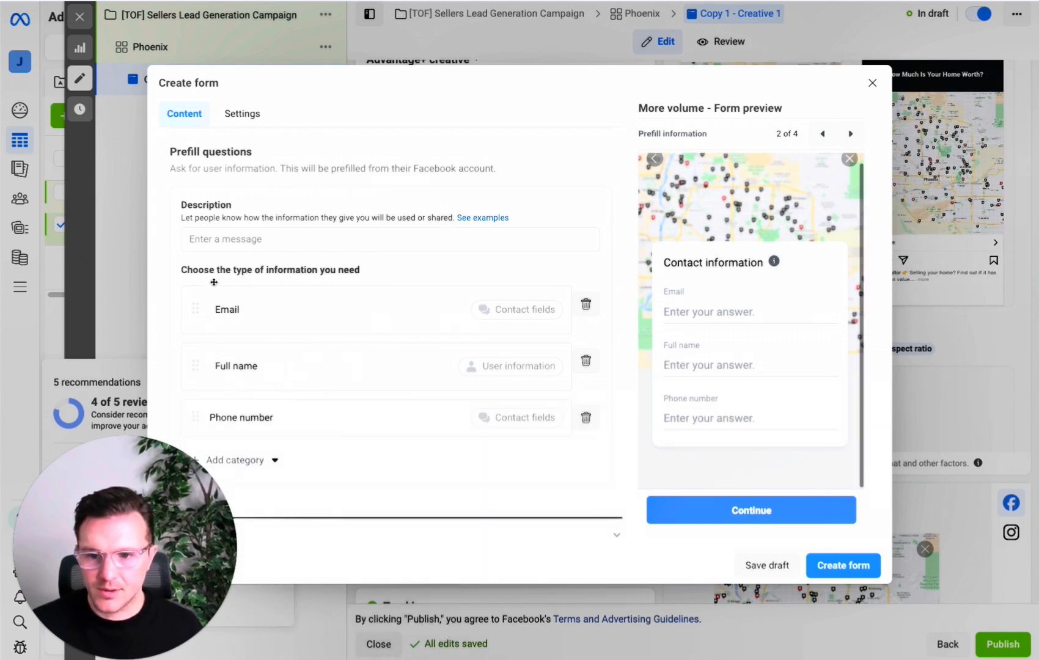
left_click_drag(200, 363, 209, 295)
left_click_drag(201, 414, 209, 352)
Enter 'Where would you like us to send your homes' value' as the questions description.
scroll(275, 379, "down", 1)
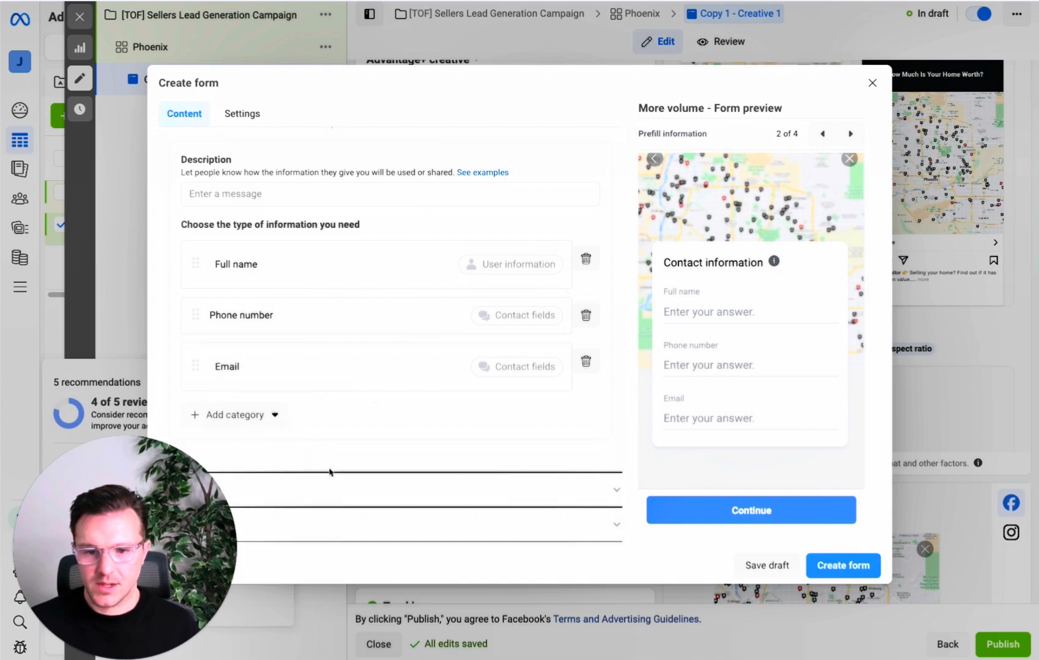
left_click(433, 491)
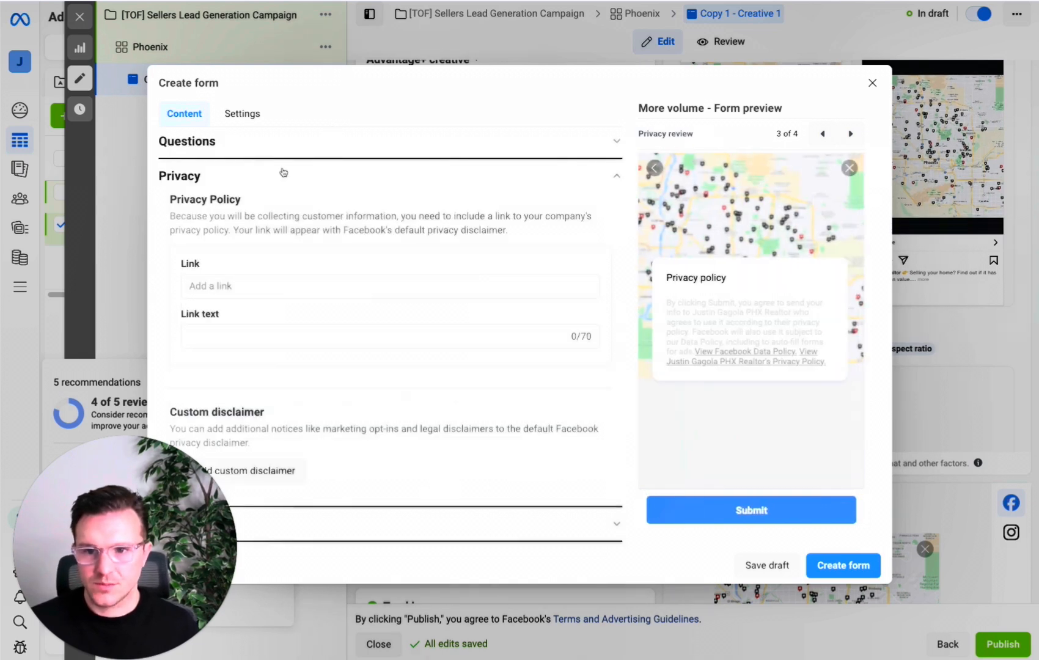
scroll(347, 276, "up", 3)
scroll(347, 277, "up", 1)
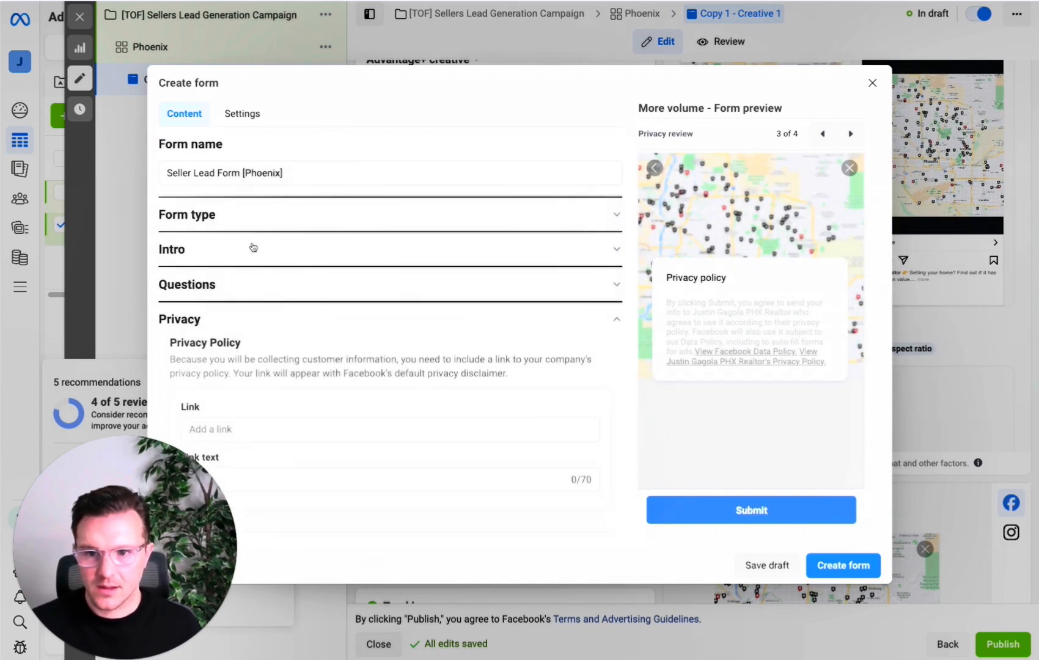
left_click(243, 287)
scroll(295, 342, "down", 4)
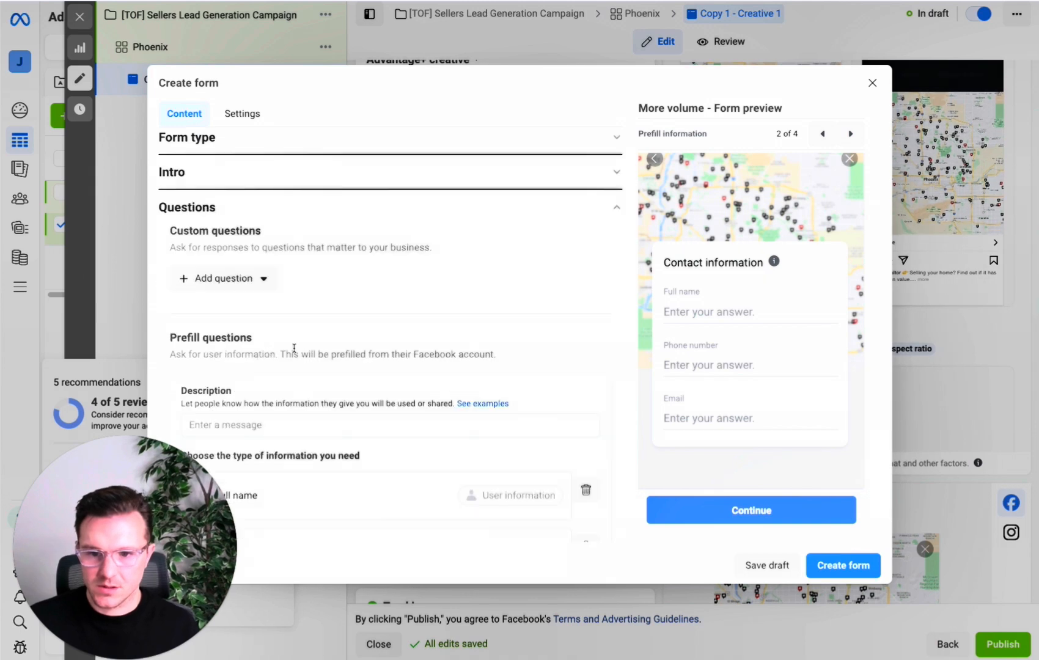
left_click(289, 241)
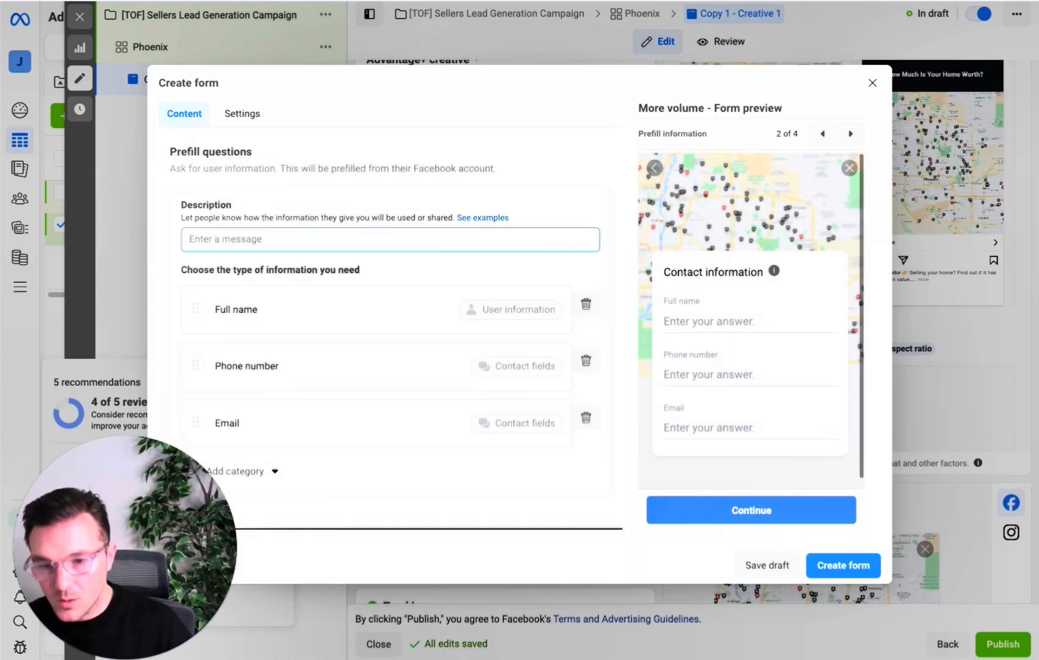
type("Where would you like us to send your homes")
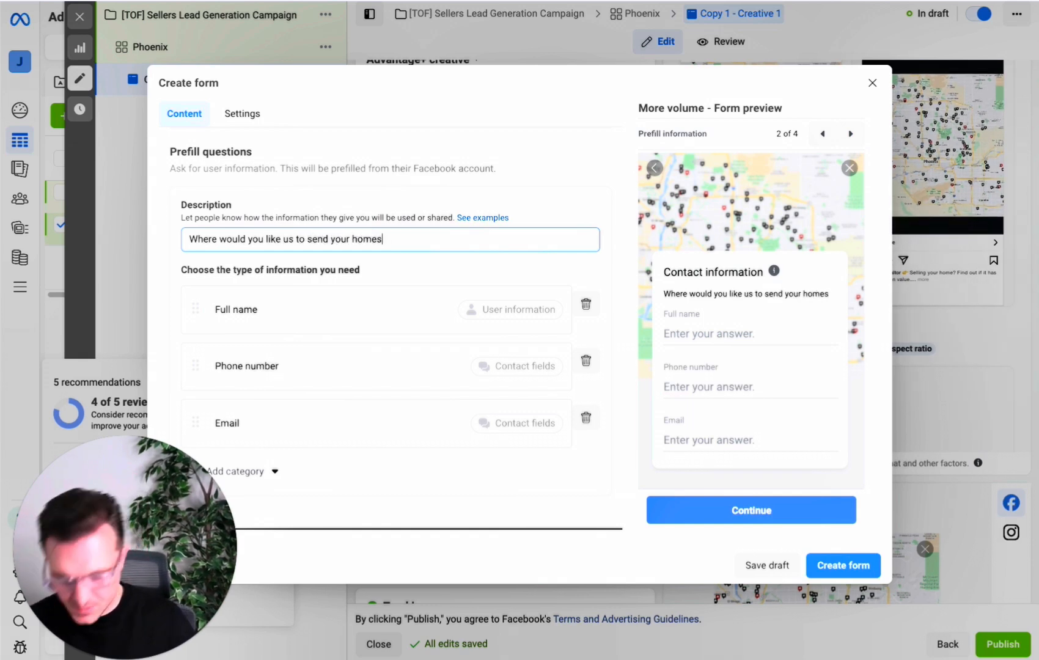
type("' value?")
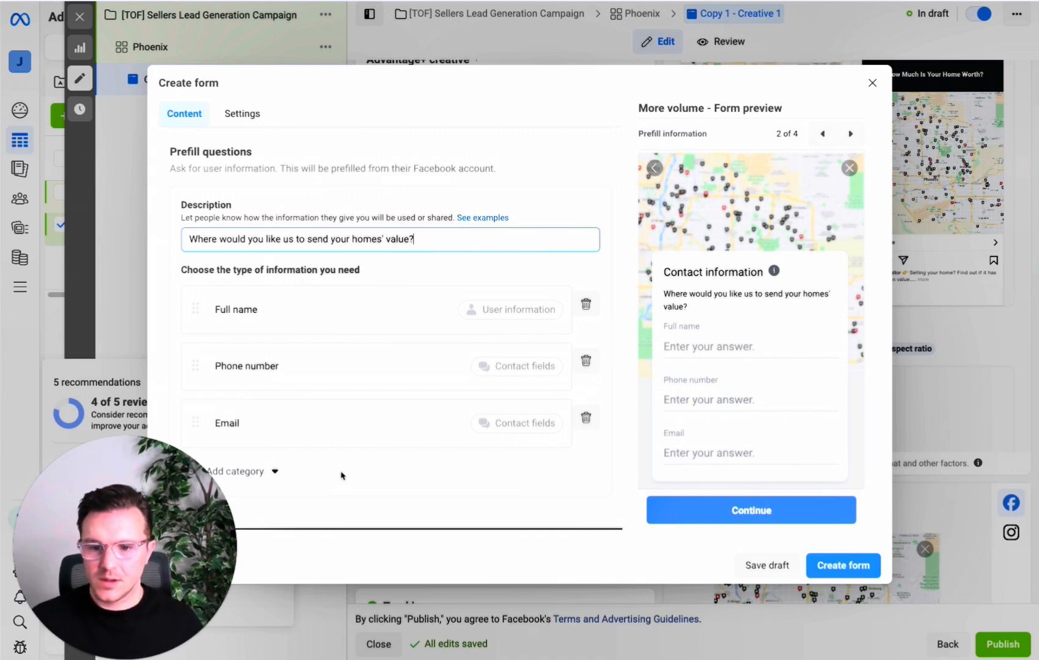
Expand the form's Privacy section and refer back to the playbook's prefill description.
scroll(342, 475, "down", 2)
left_click(379, 487)
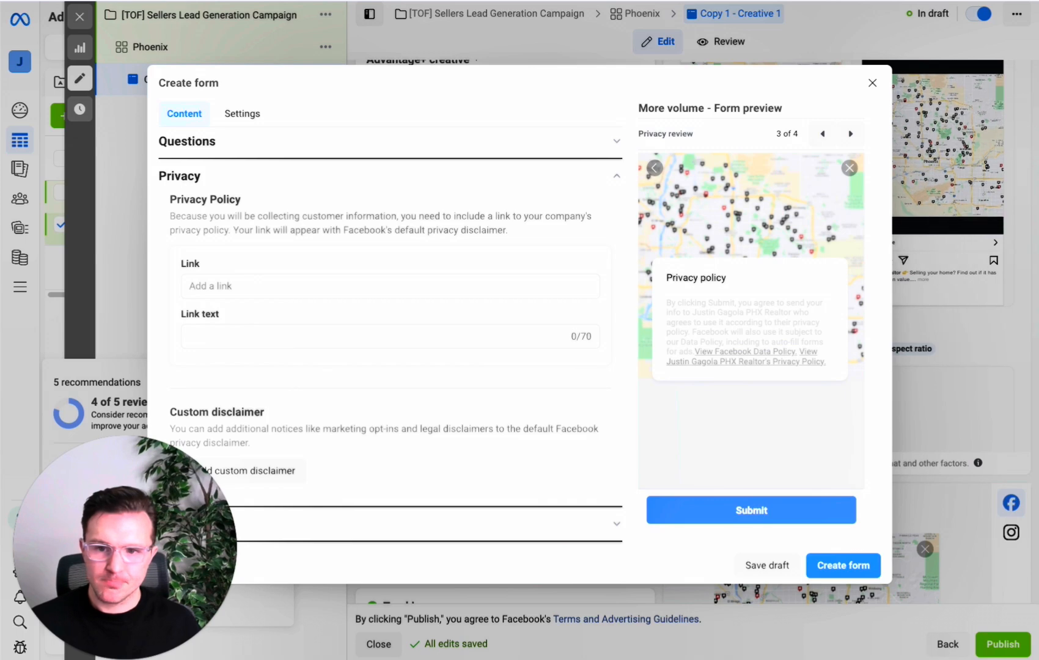
left_click(91, 1)
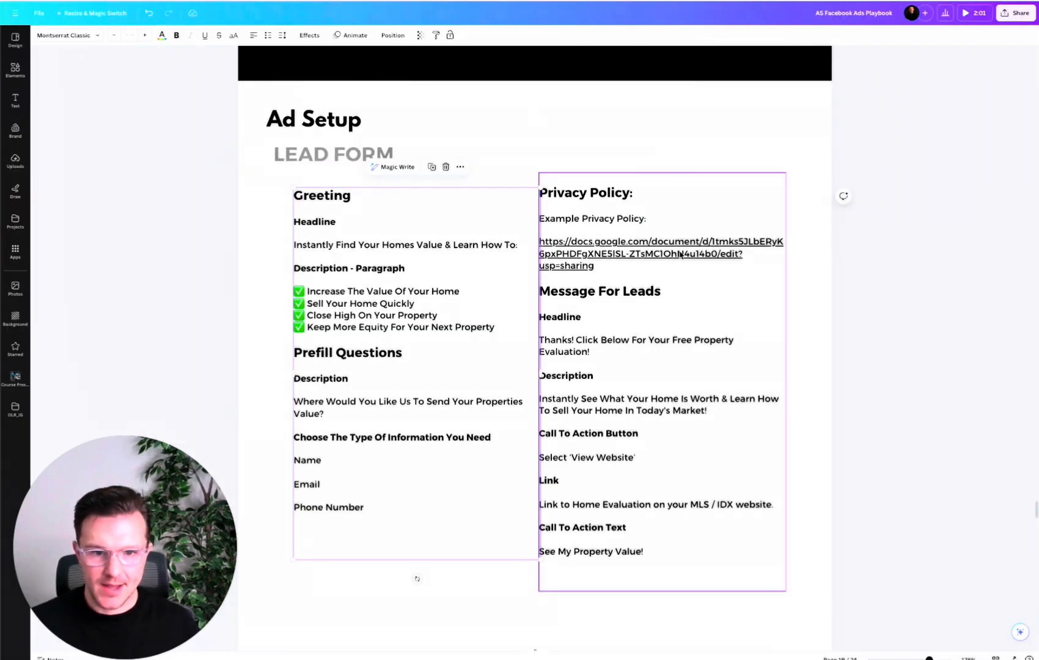
double_click(438, 402)
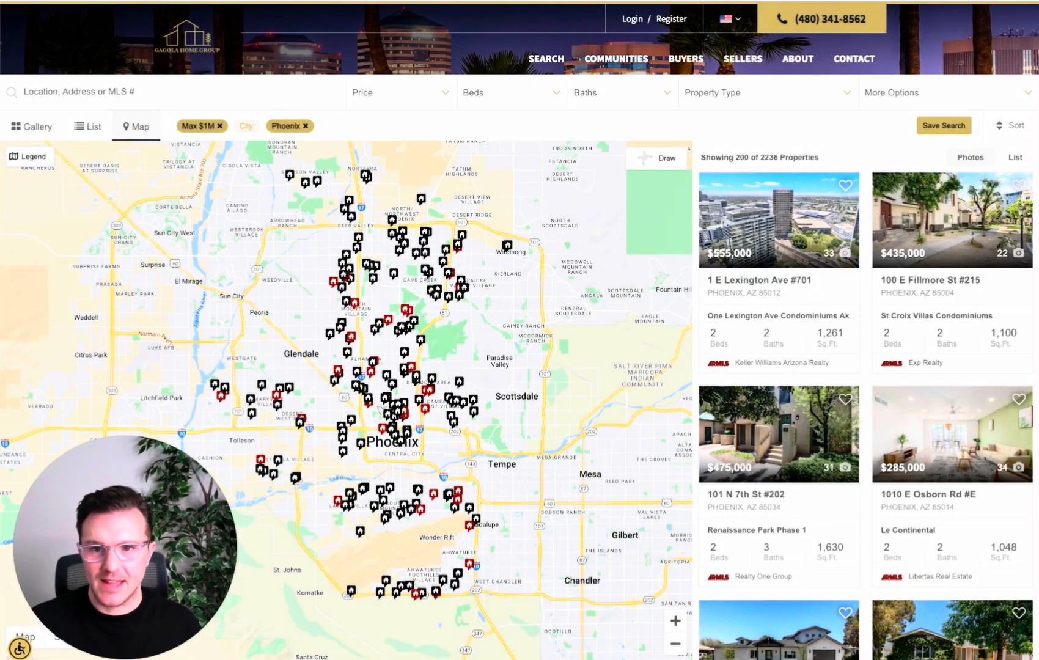
Scroll the Gagola Homes home page to its footer and follow the Privacy Policy link.
scroll(505, 391, "down", 2)
scroll(671, 557, "down", 2)
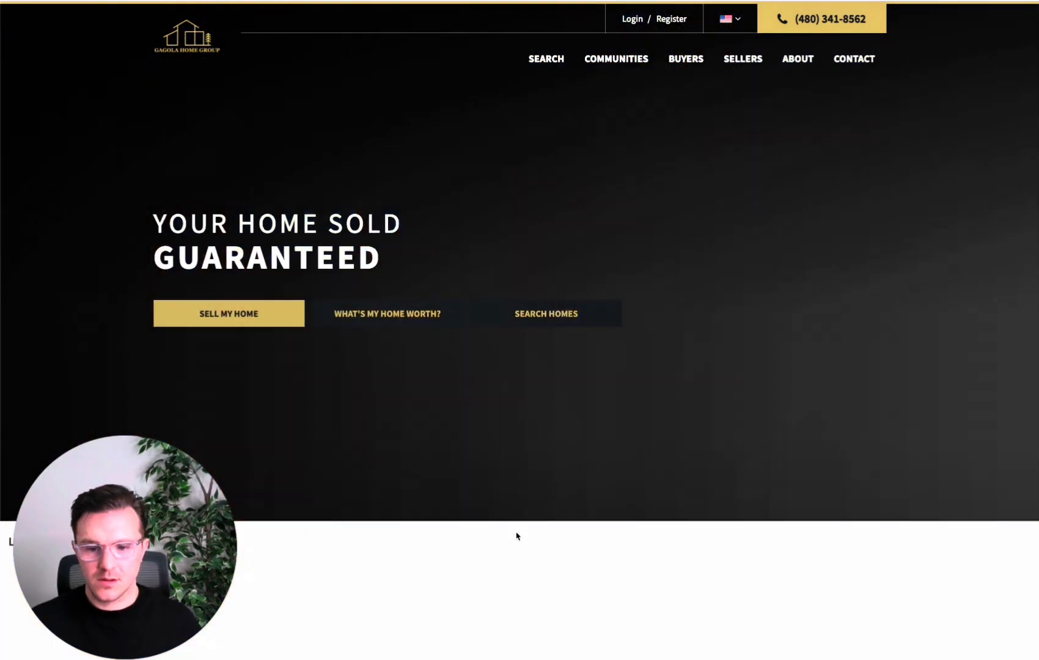
scroll(556, 454, "down", 15)
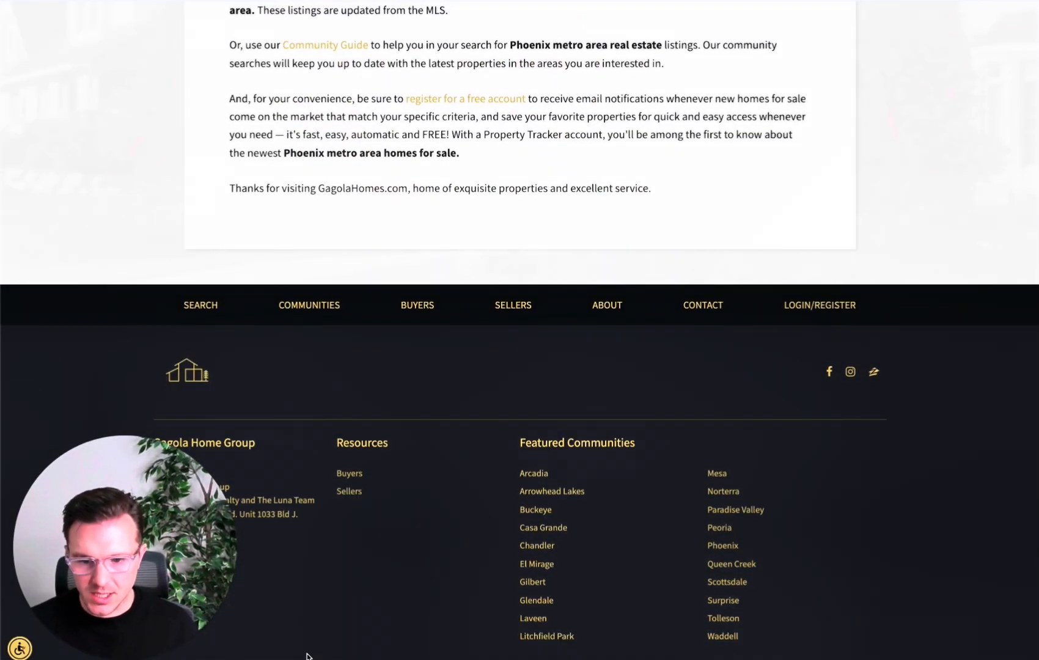
scroll(356, 650, "down", 2)
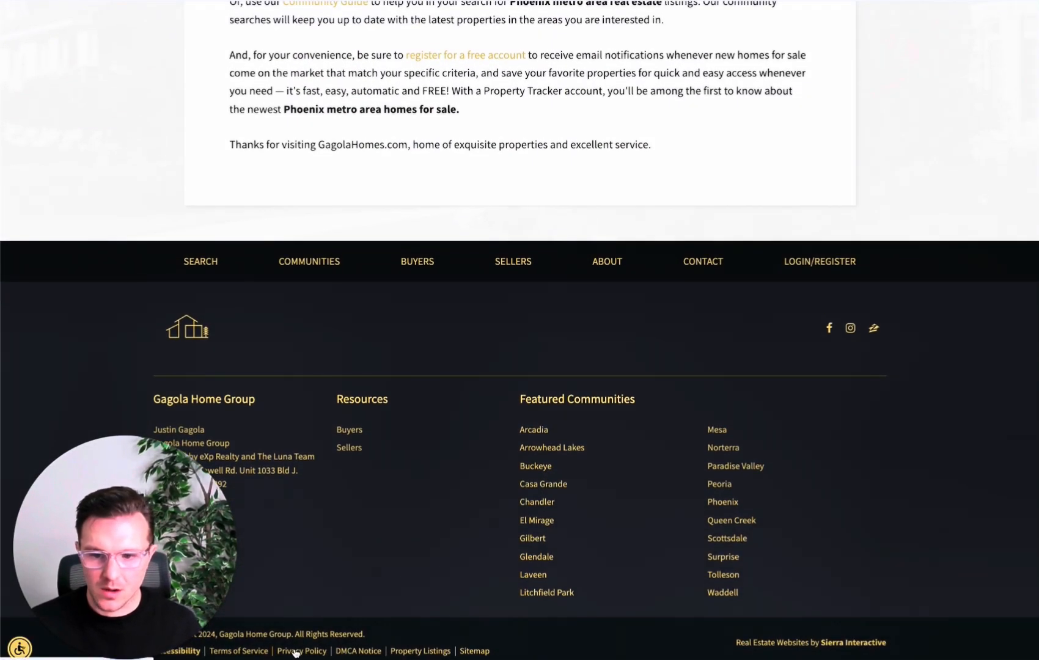
left_click(296, 651)
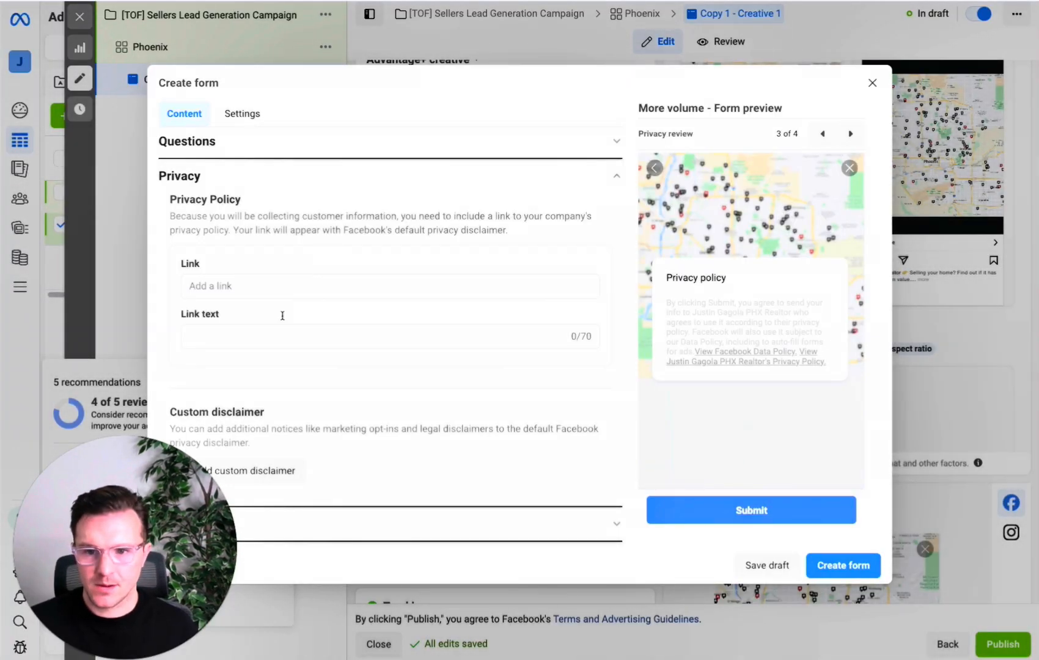
left_click(302, 286)
type("https://www.gagolahomes.com/privacy-policy/")
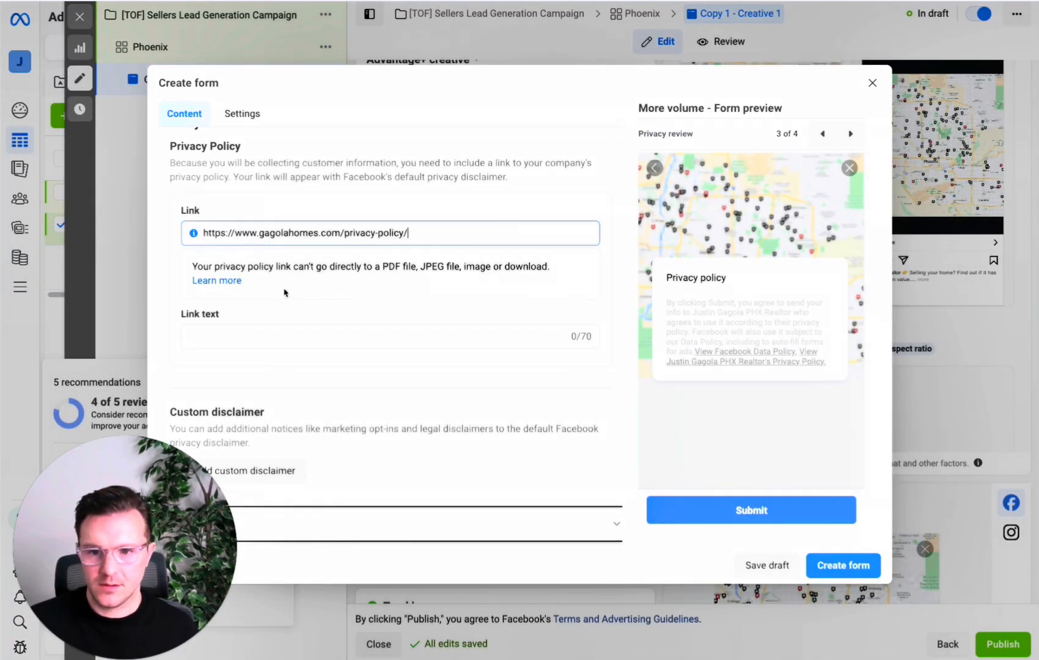
left_click(379, 526)
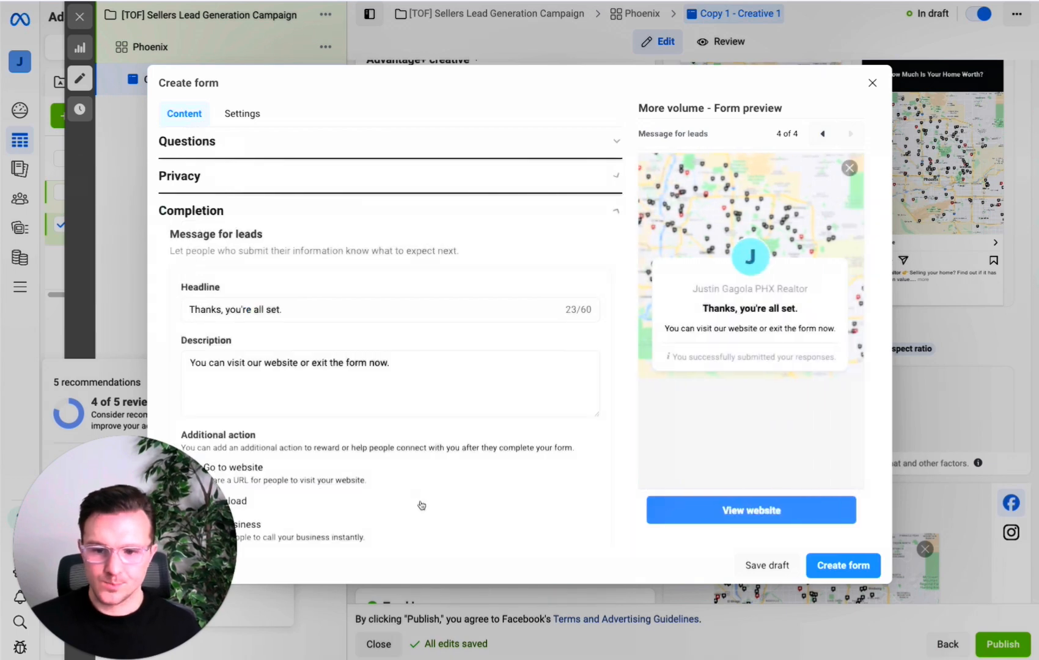
Select the completion description text in the Canva playbook.
scroll(368, 309, "down", 2)
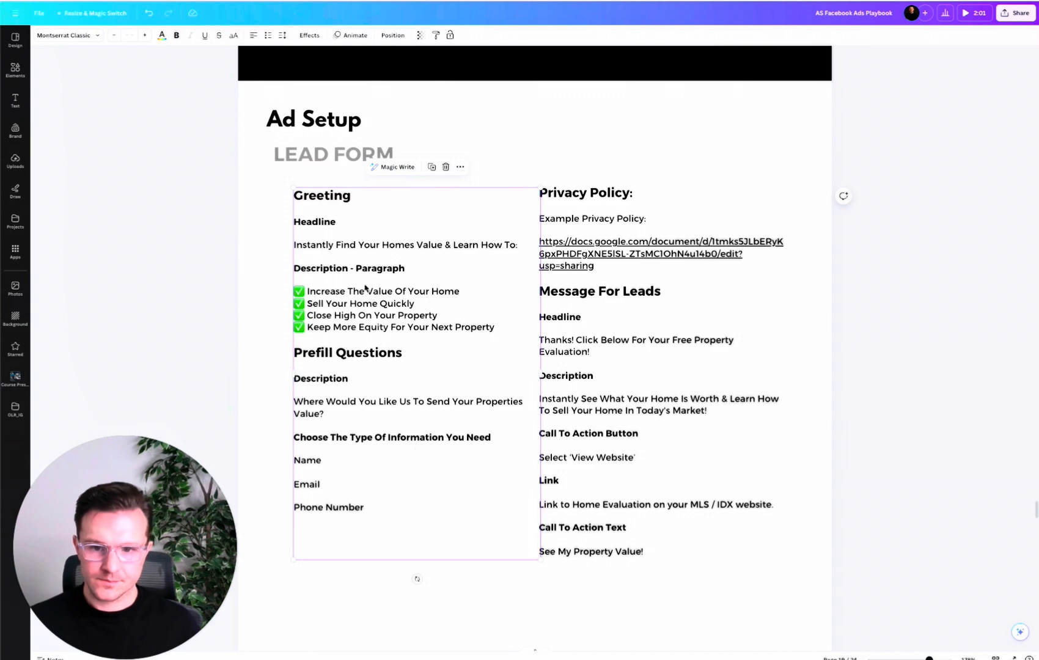
left_click(655, 511)
left_click_drag(709, 411, 541, 401)
key("ctrl+c")
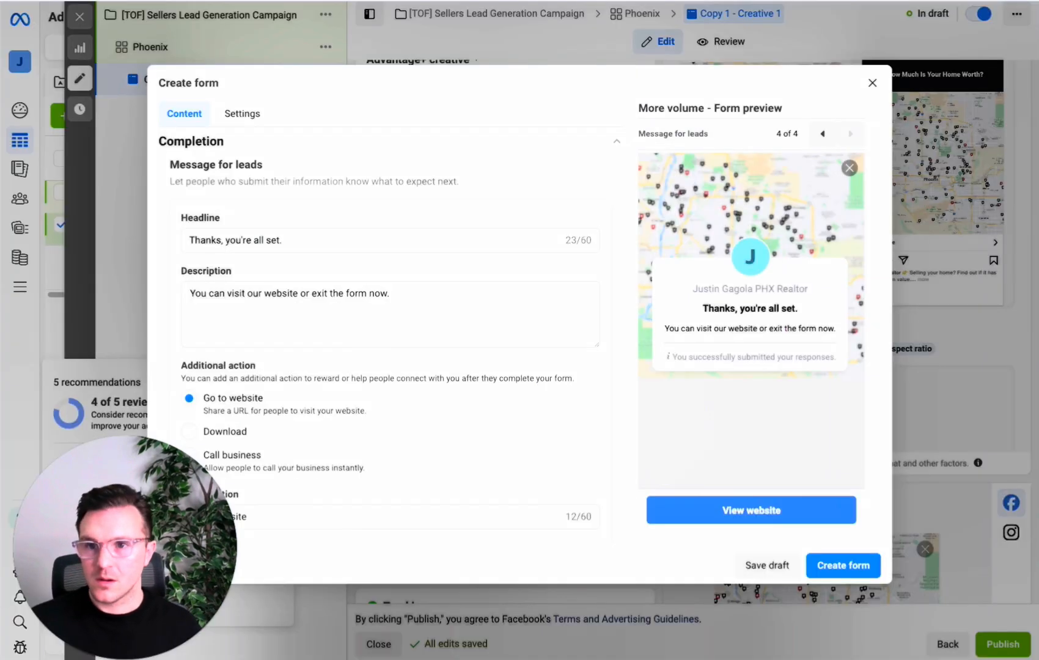
Replace the default completion description with the copied home-worth description.
double_click(311, 299)
triple_click(310, 298)
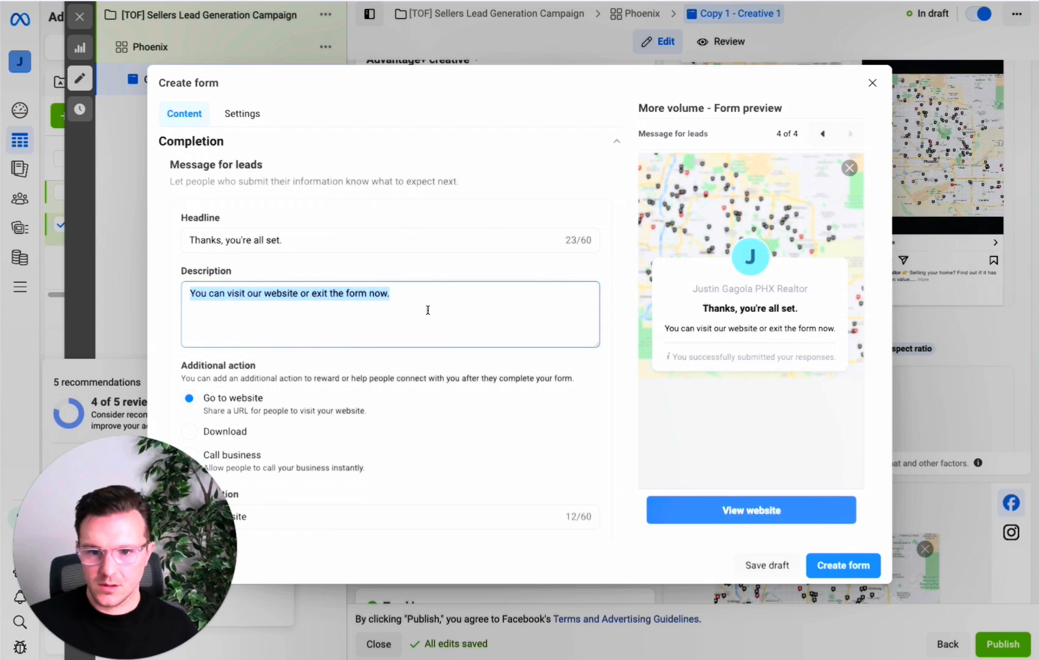
key("ctrl+v")
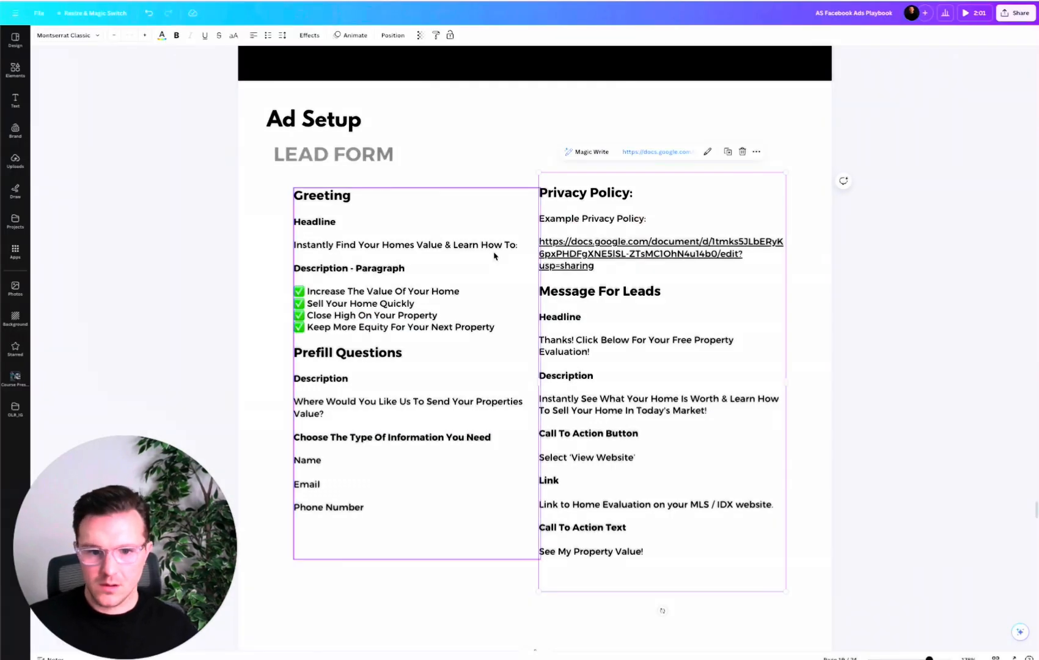
Change the completion headline to 'Thanks! Click Below For Your Free Property Evaluation!'.
left_click_drag(598, 353, 541, 340)
key("ctrl+c")
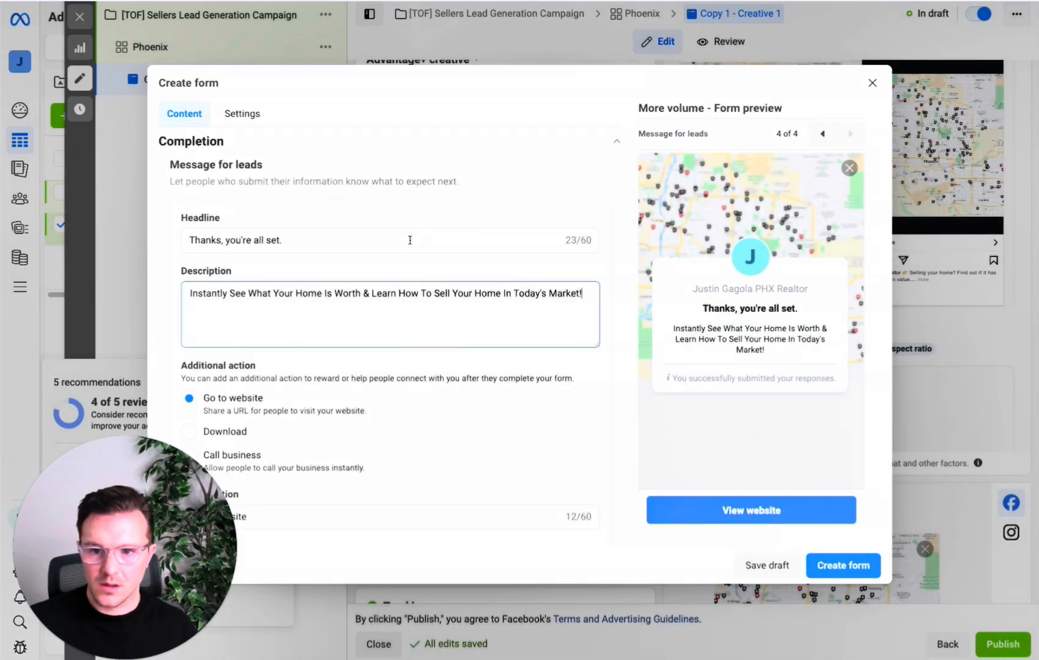
left_click(407, 245)
key("ctrl+a")
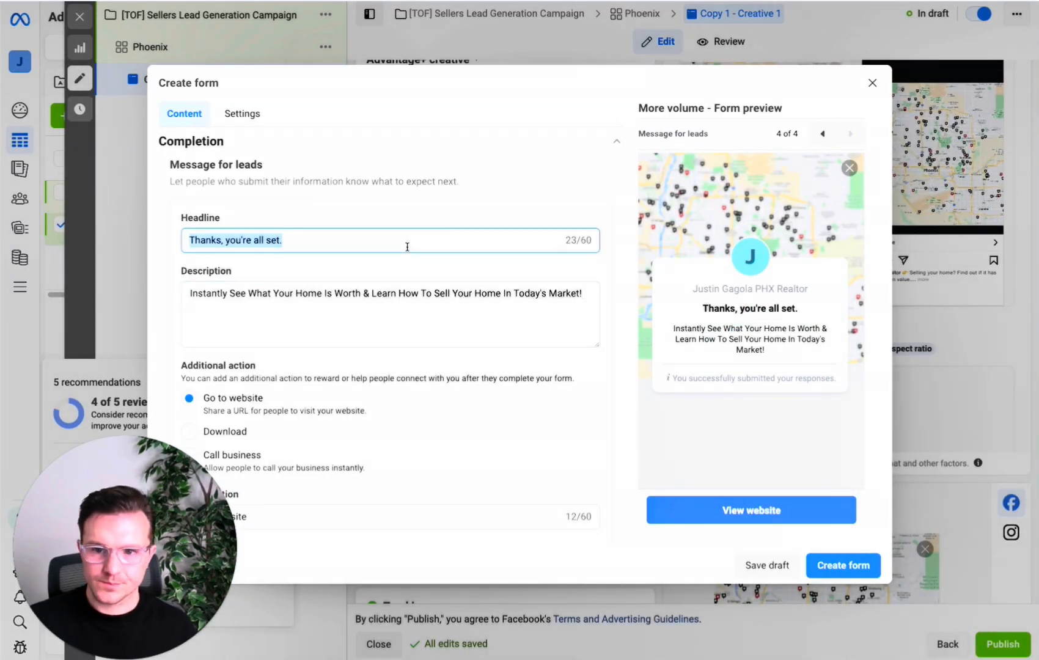
key("ctrl+v")
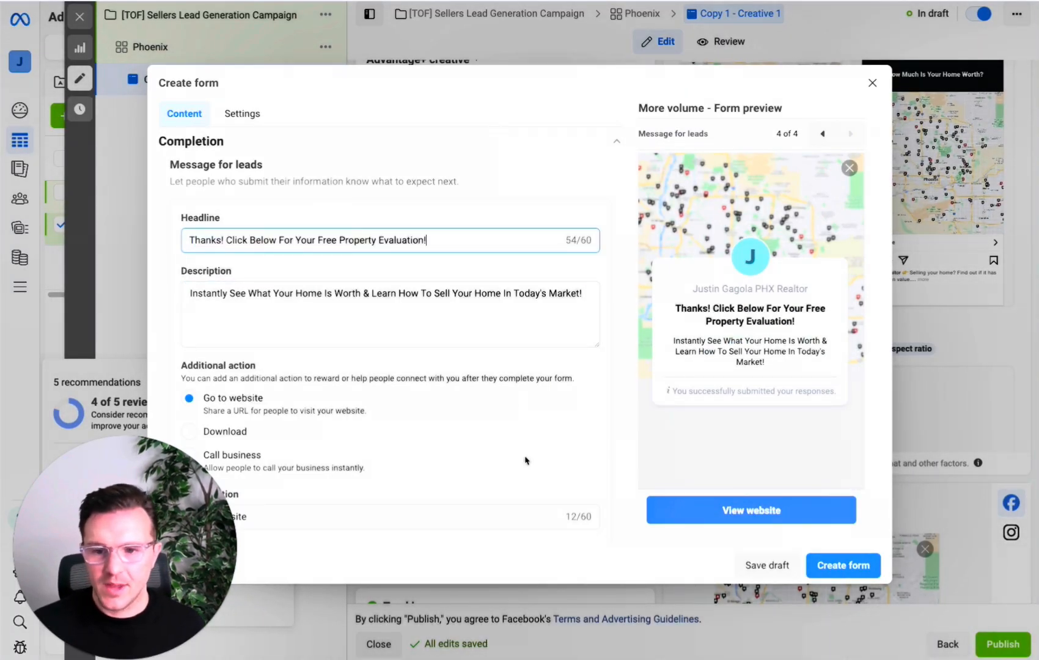
scroll(527, 459, "down", 2)
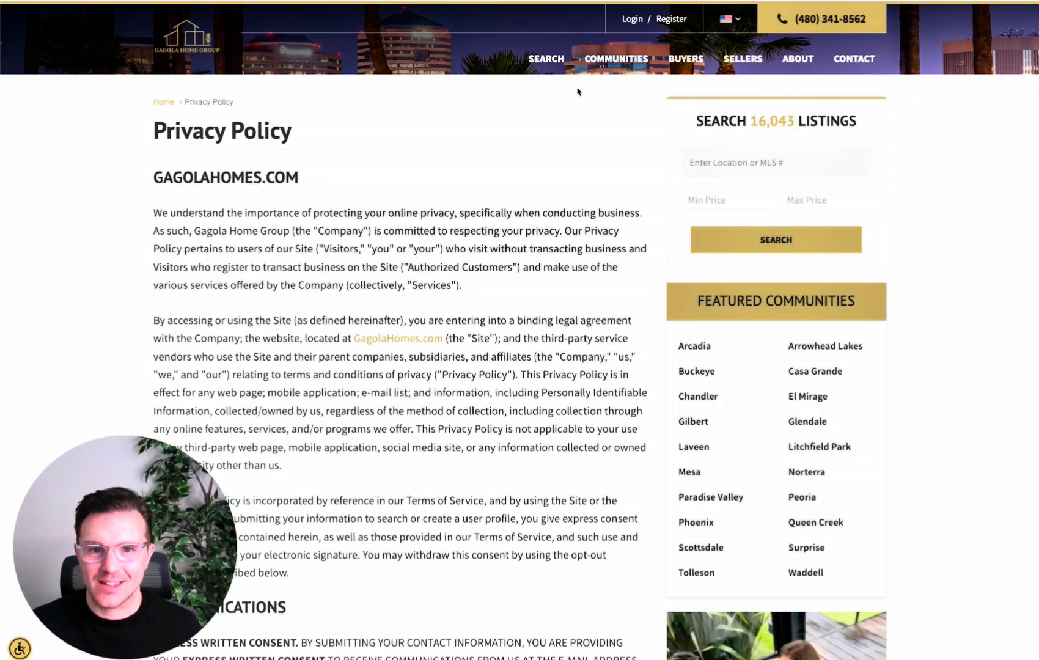
Open the Gagola Homes SELLERS > Free Market Analysis page and scroll through its property-worth form.
mouse_move(741, 59)
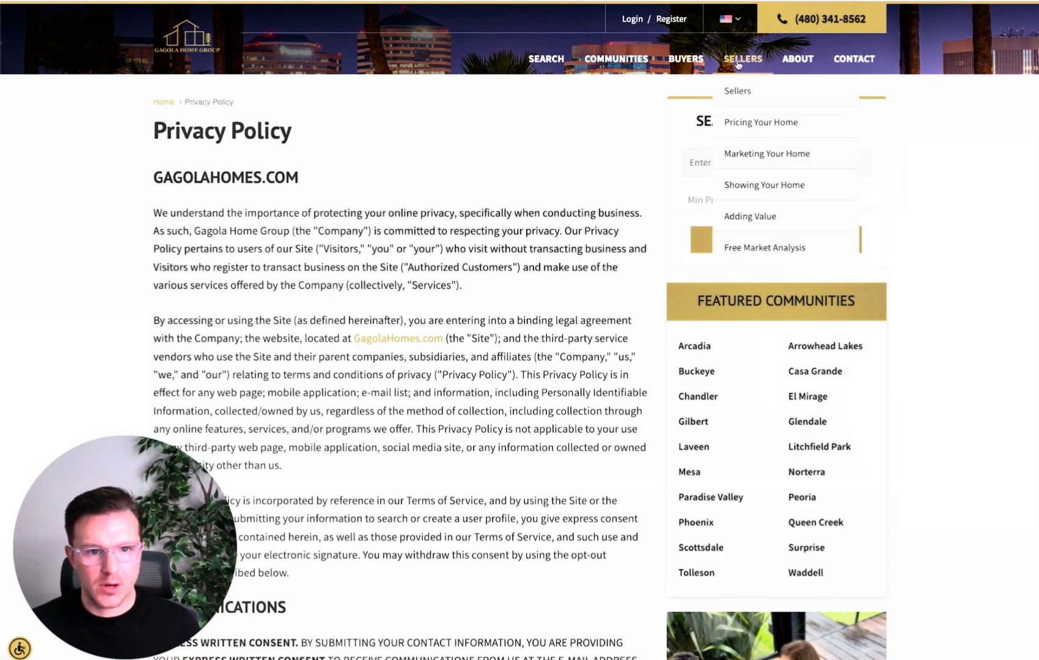
left_click(744, 249)
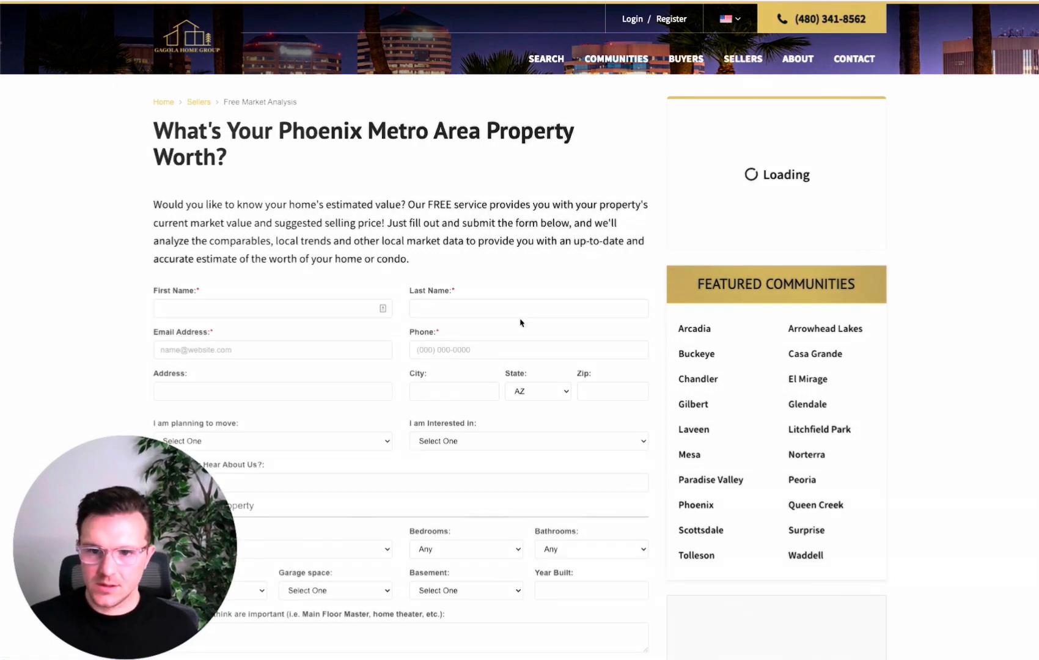
scroll(520, 322, "down", 5)
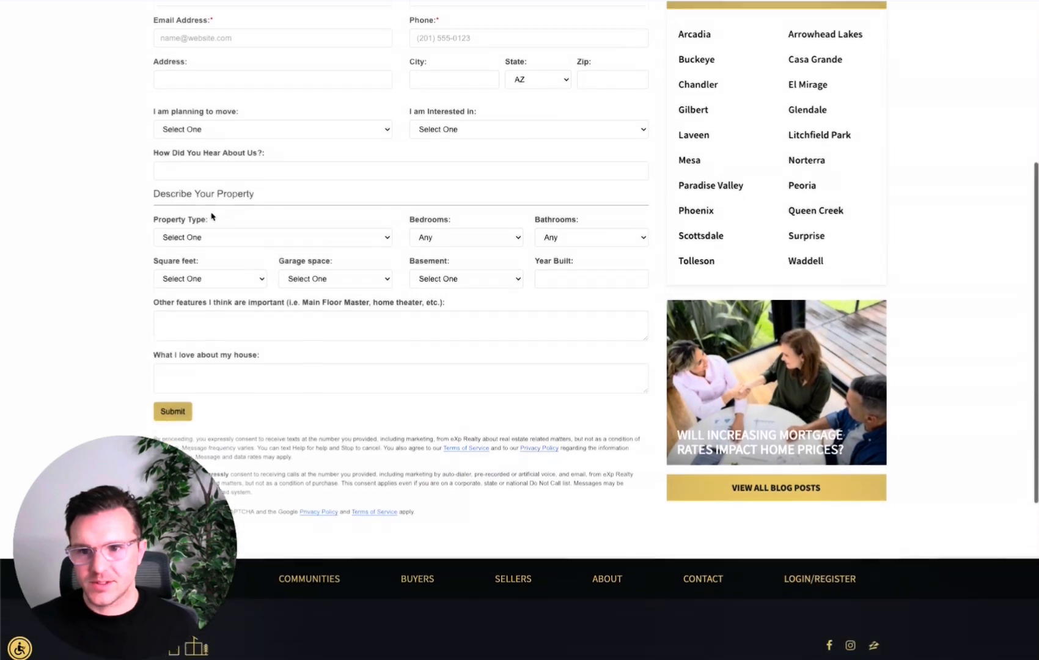
scroll(212, 215, "up", 5)
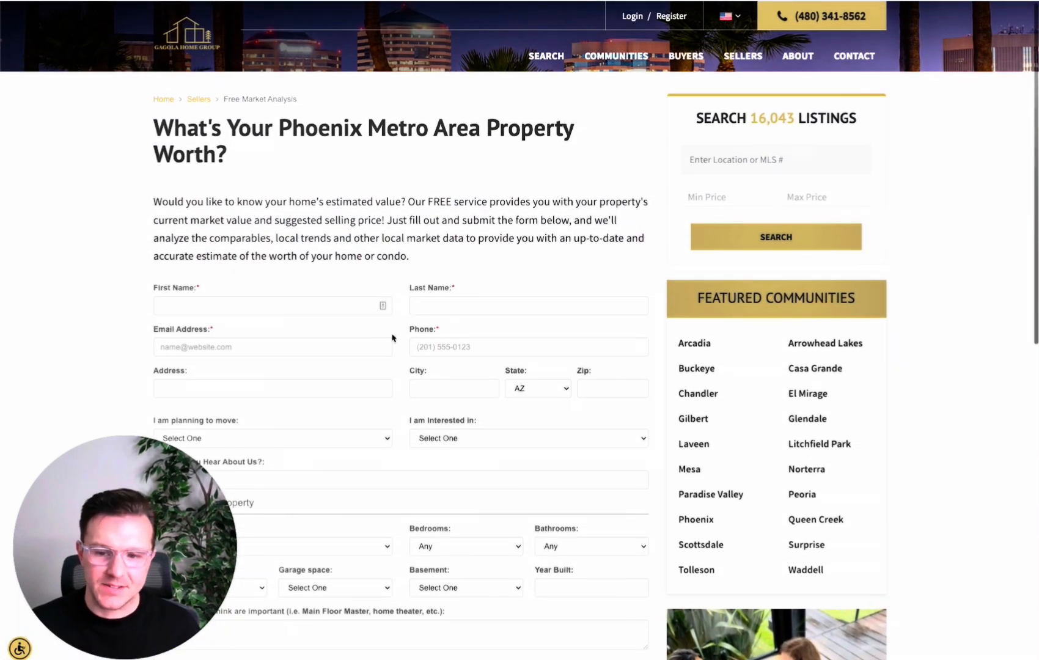
scroll(362, 409, "down", 1)
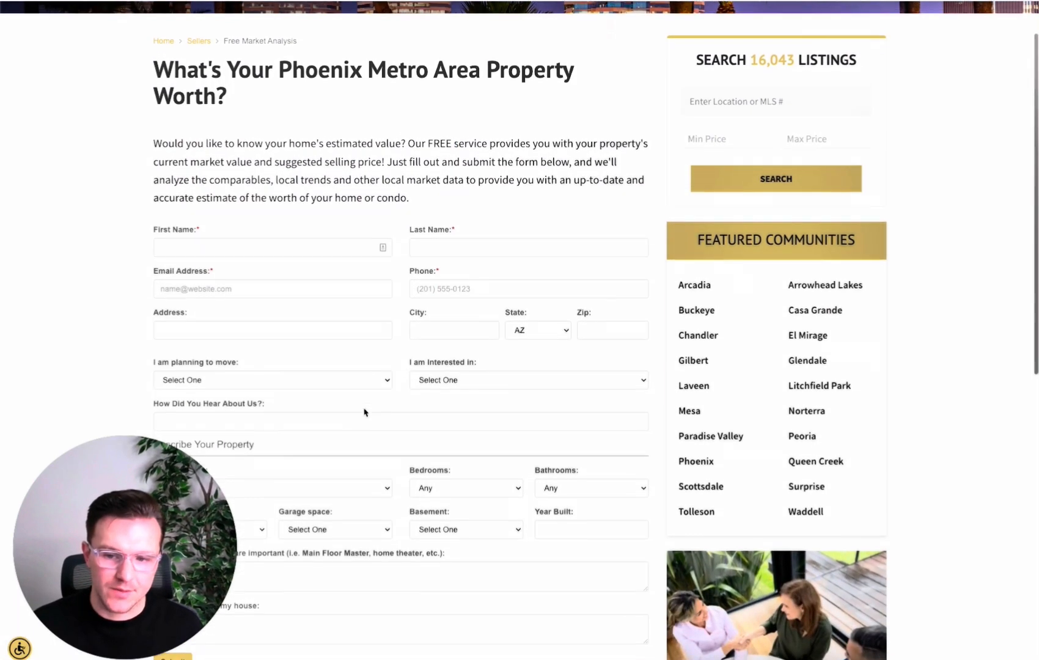
scroll(396, 357, "down", 2)
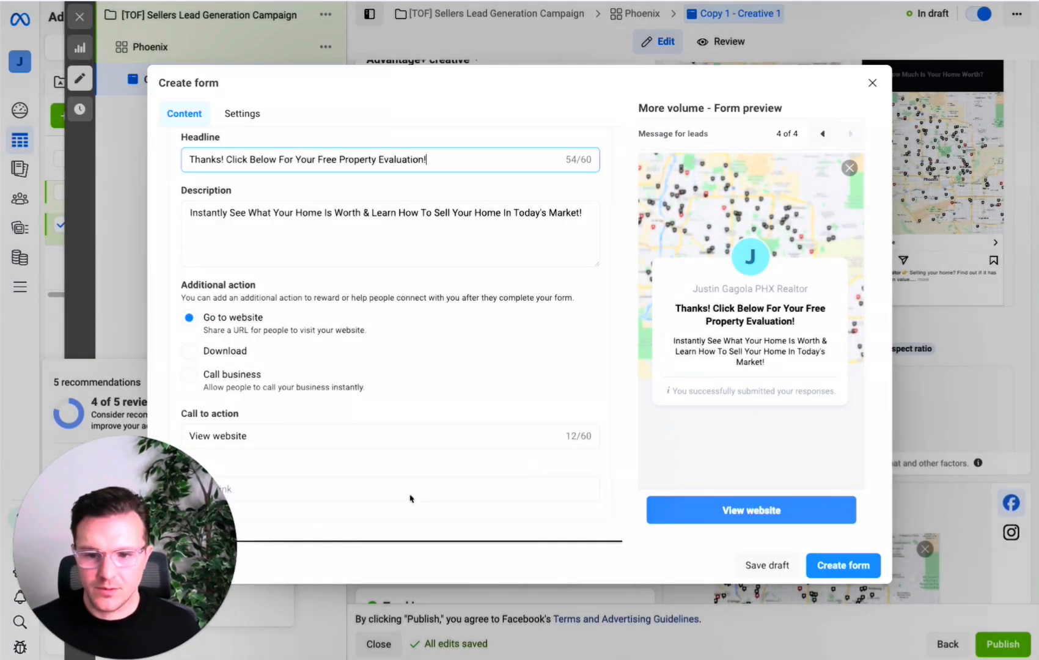
Paste the free-market-analysis page URL into the website link and select the 'See My Property Value!' text.
left_click(396, 491)
type("https://www.gagolahomes.com/sellers/free-market-analysis/")
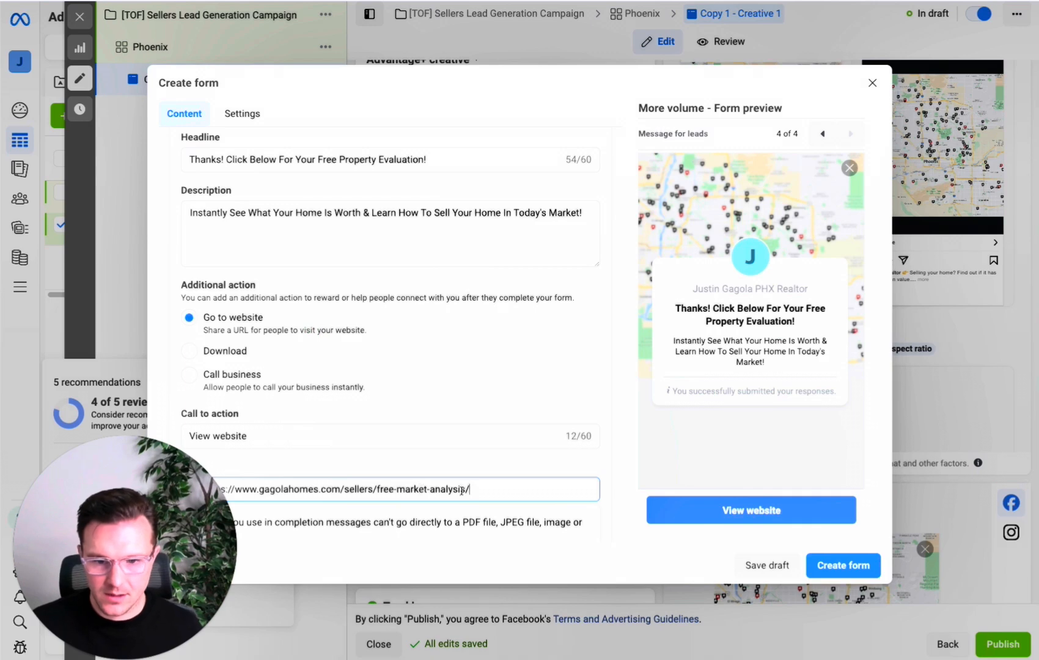
scroll(495, 487, "down", 2)
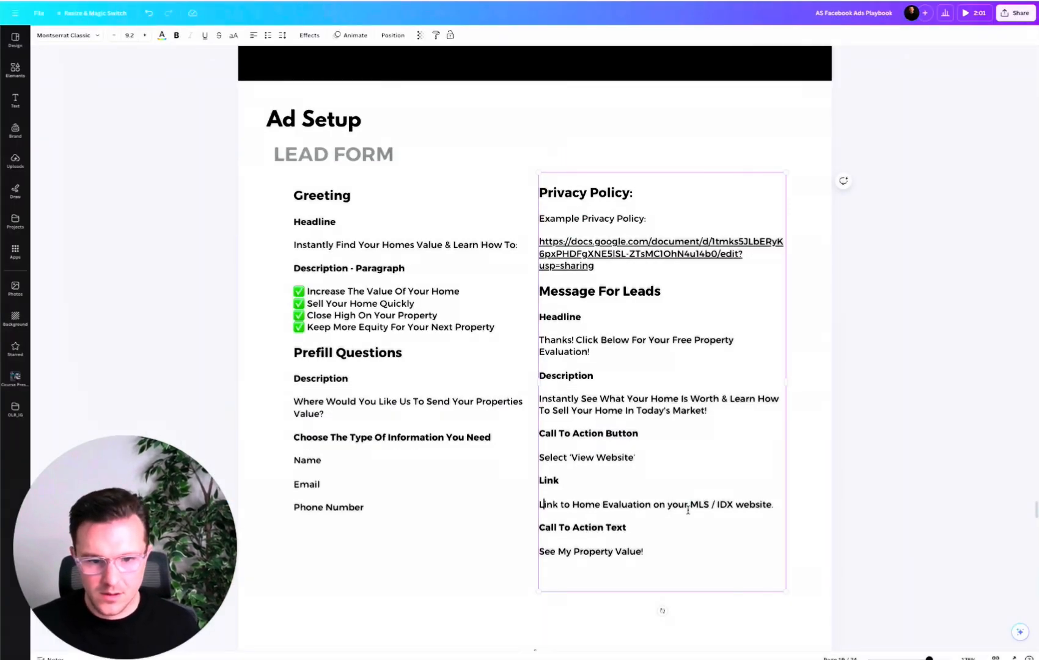
left_click_drag(656, 550, 538, 553)
key("ctrl+c")
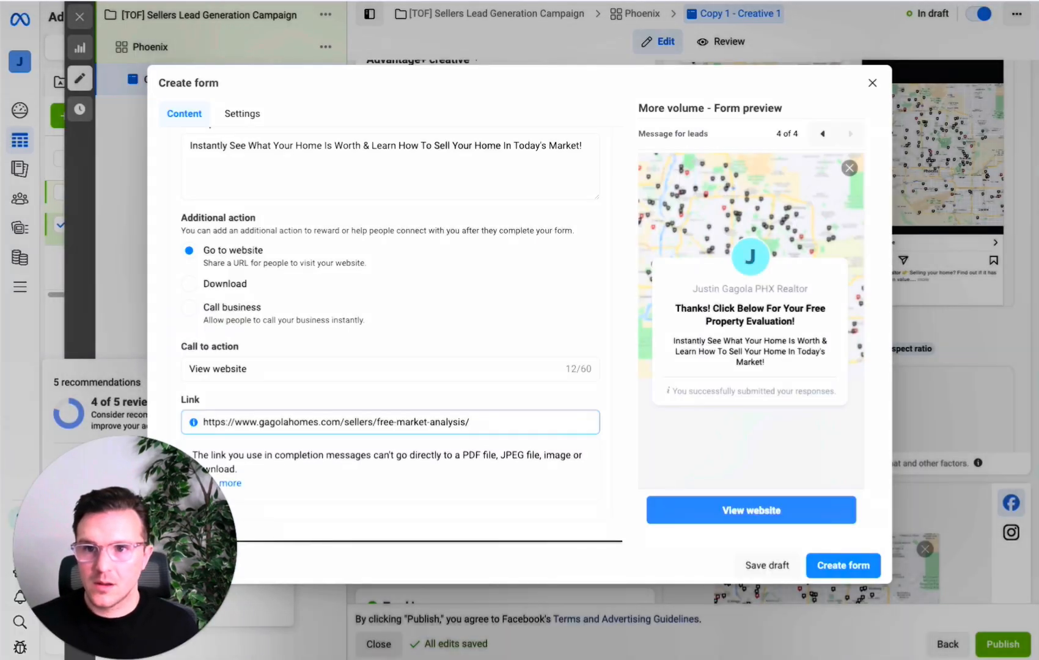
scroll(299, 372, "up", 2)
Keep Go to website, with call to action 'See My Property Value!' linking to the free-market-analysis URL.
left_click(300, 374)
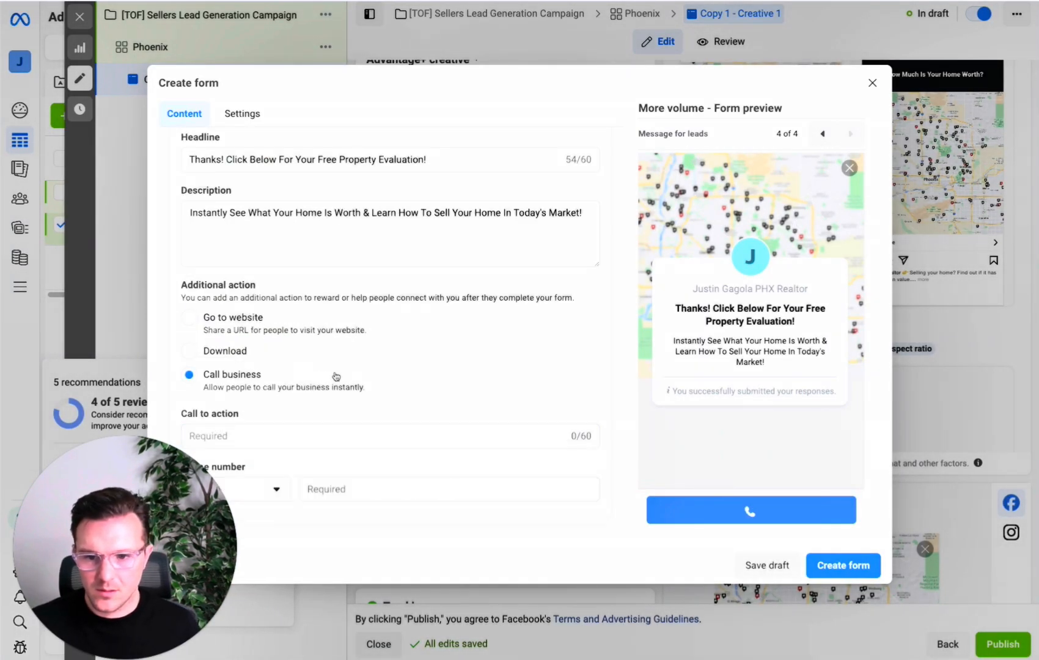
scroll(333, 376, "down", 1)
left_click(246, 326)
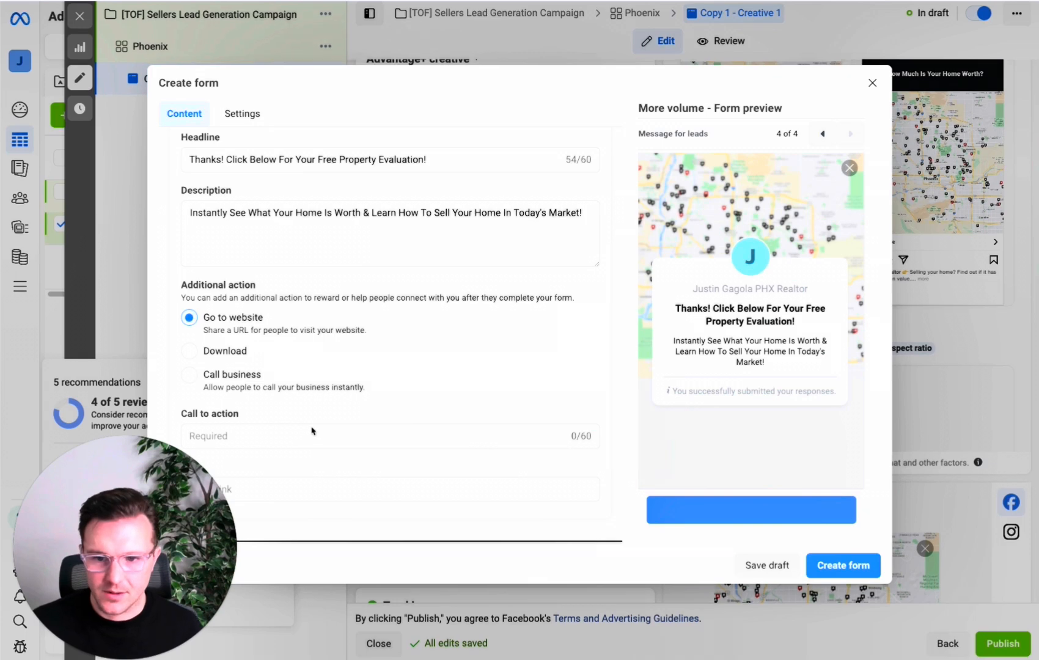
left_click(313, 437)
key("ctrl+v")
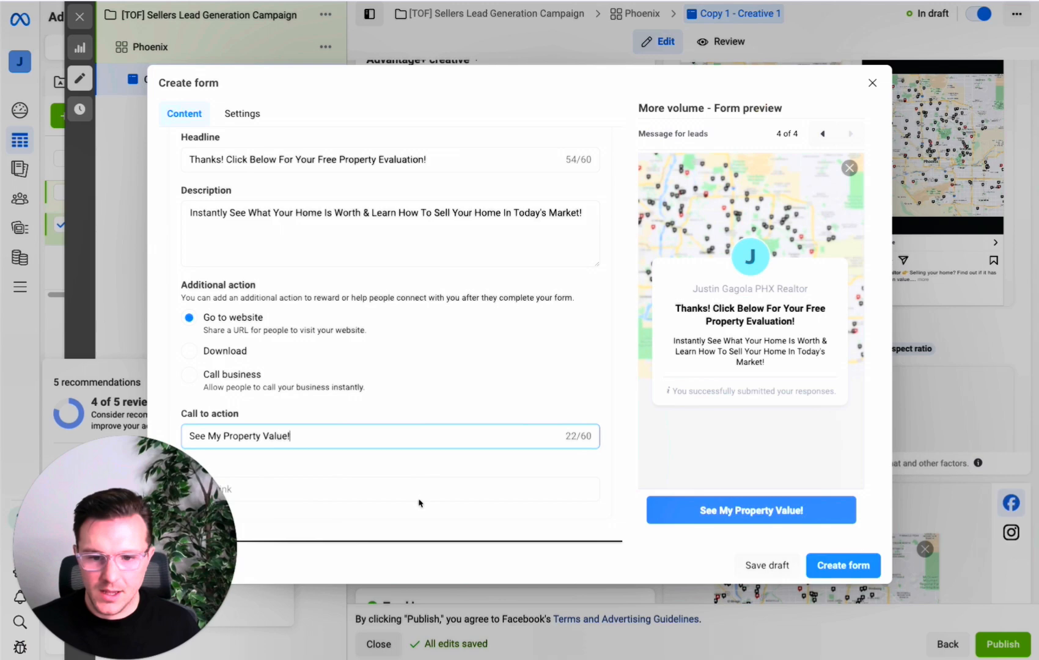
left_click(424, 493)
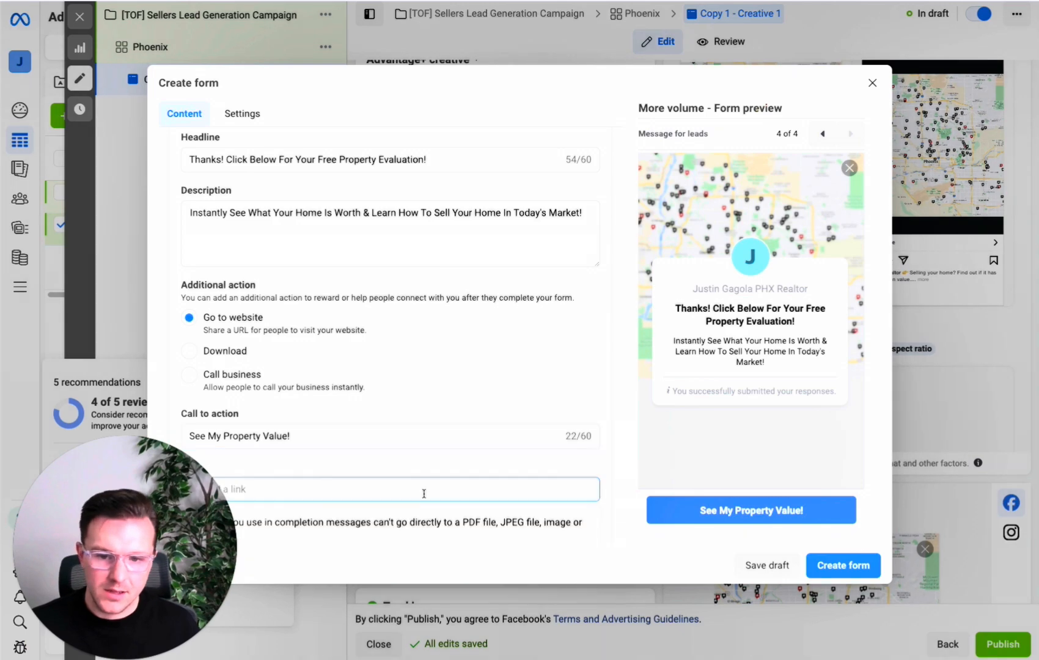
type("https://www.gagolahomes.com/sellers/free-market-analysis/")
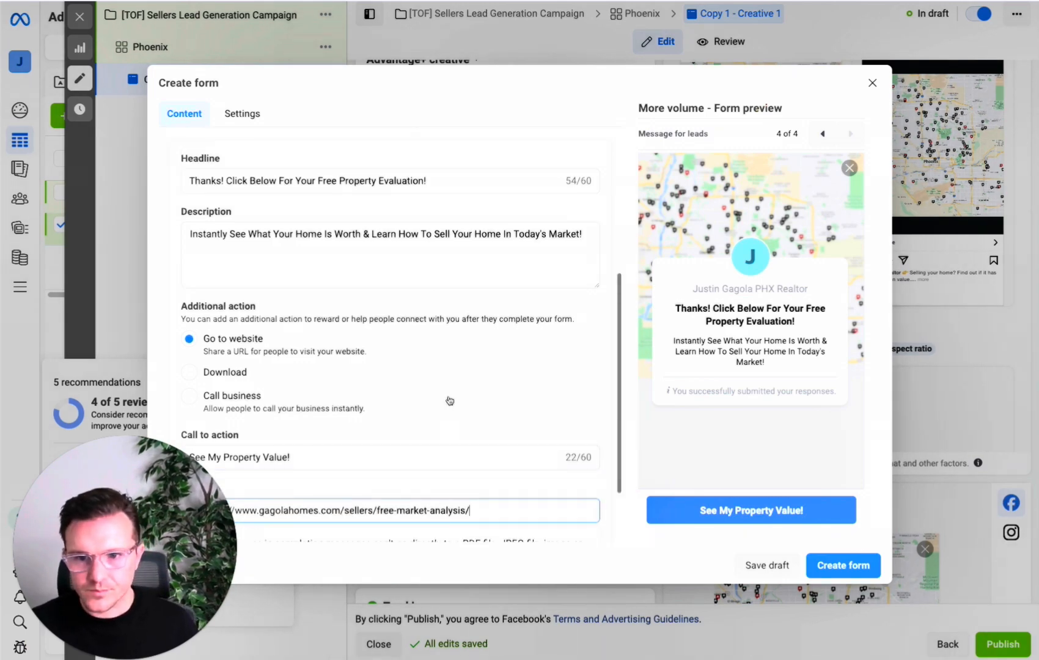
scroll(449, 401, "up", 10)
Review the Form type, Intro, Questions and Completion sections, then create the Seller Lead Form [Phoenix].
left_click(262, 217)
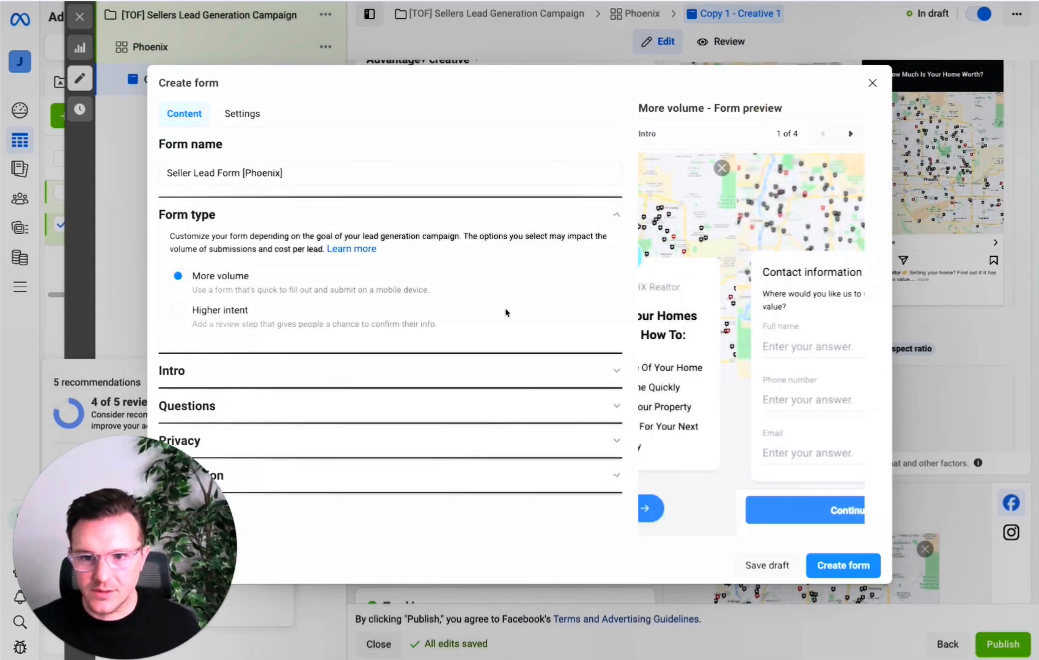
left_click(380, 367)
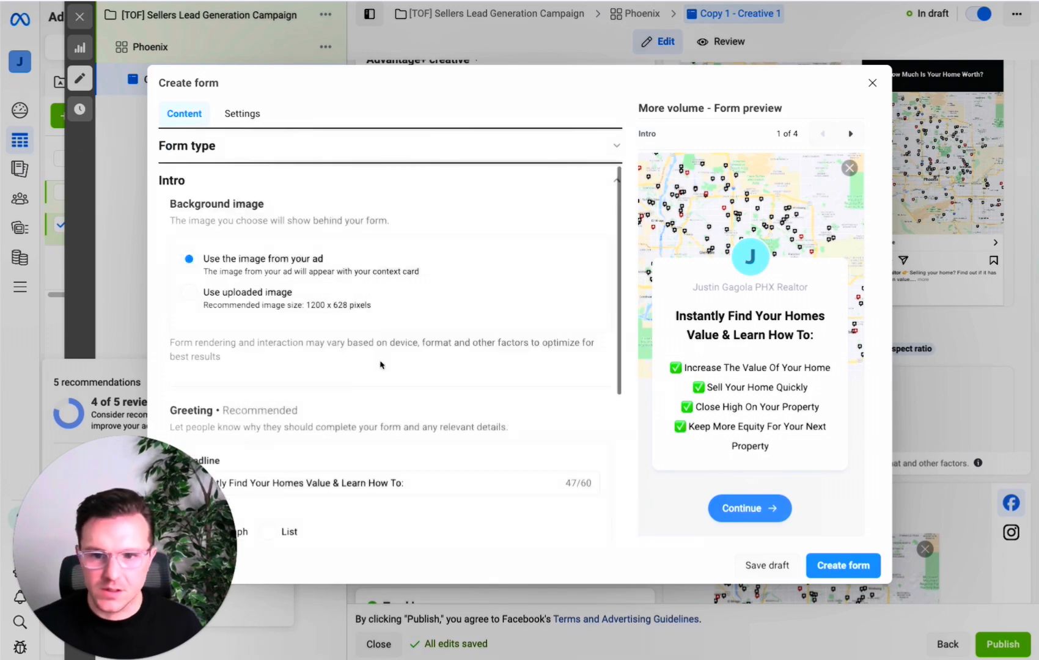
scroll(385, 366, "down", 5)
left_click(382, 458)
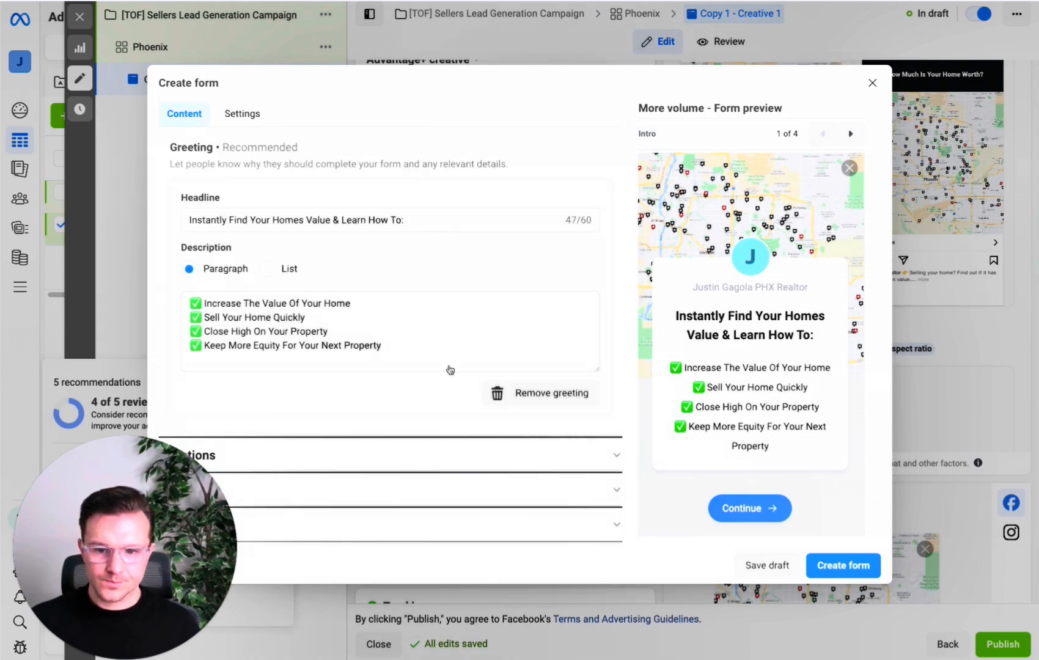
left_click(466, 514)
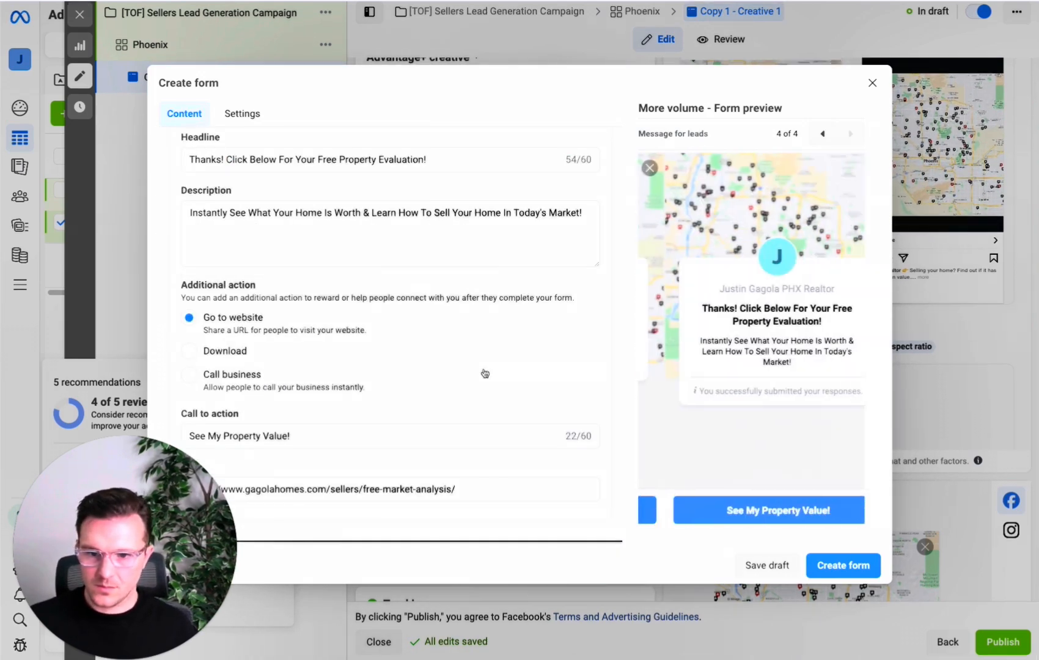
scroll(505, 366, "up", 5)
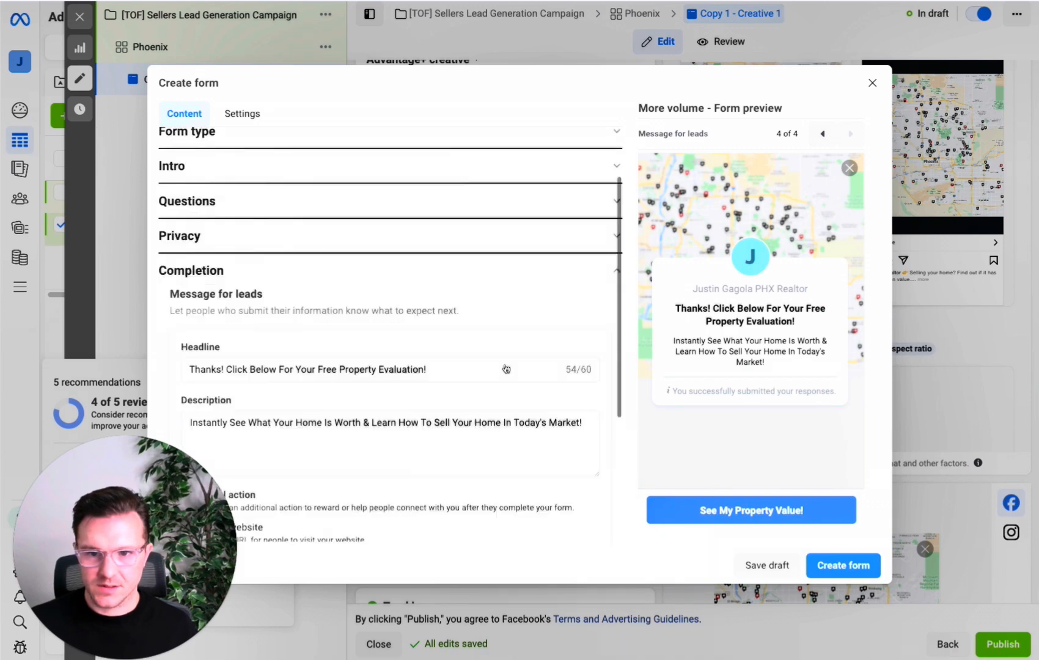
left_click(844, 567)
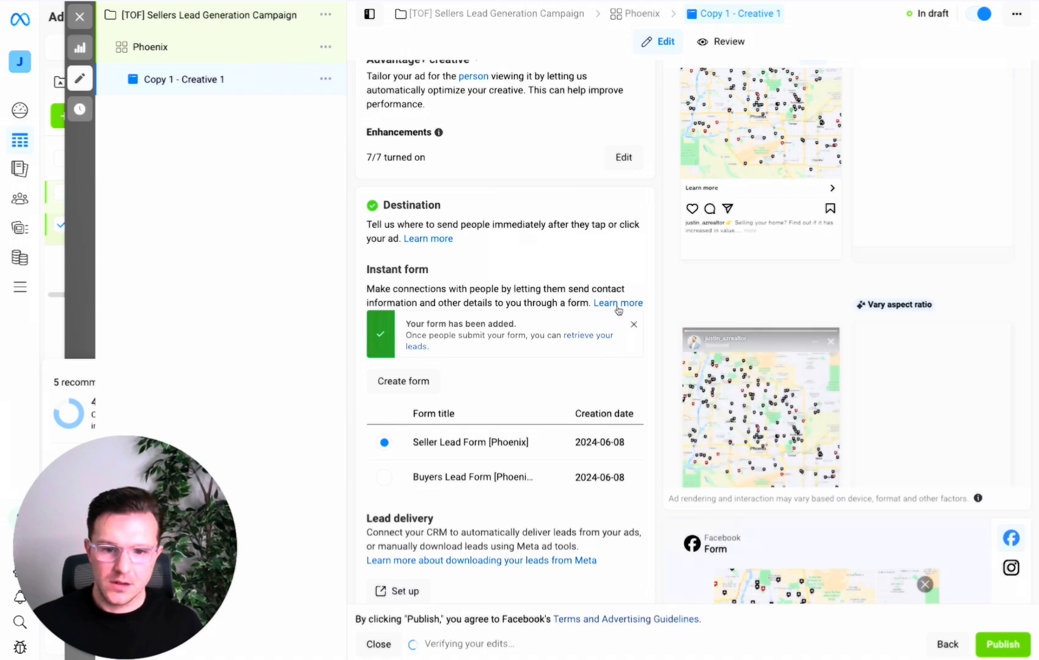
scroll(615, 306, "up", 10)
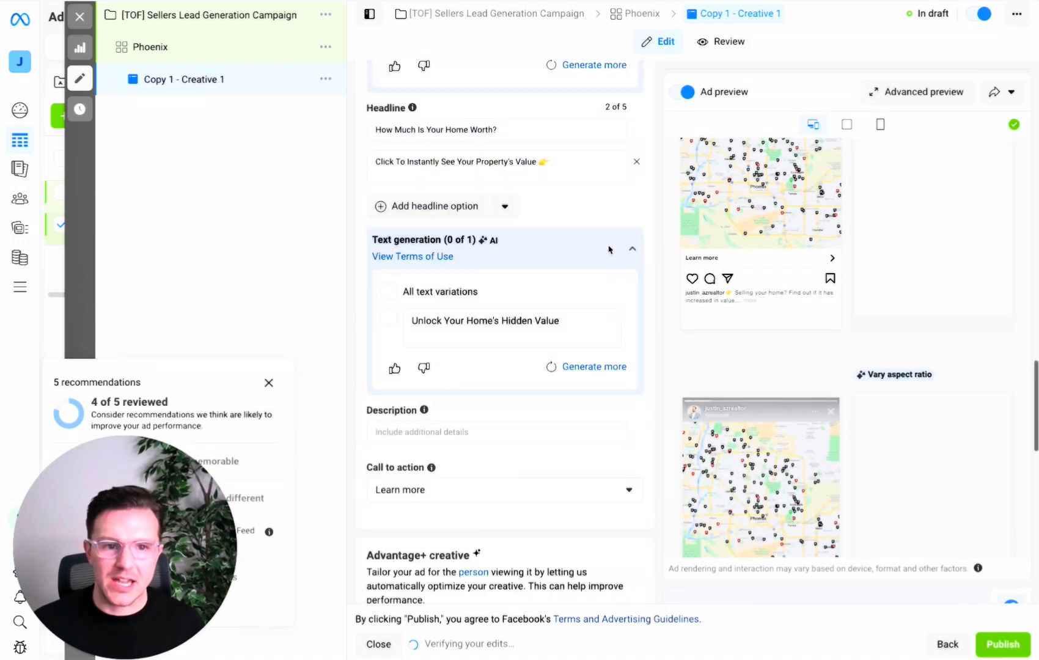
left_click(83, 20)
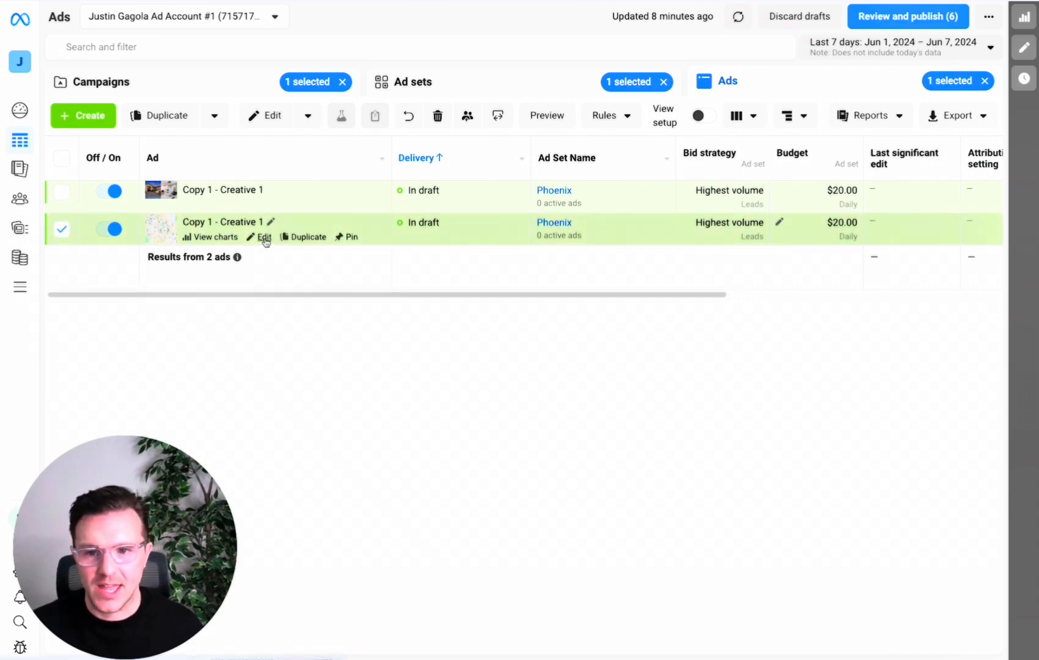
left_click(264, 238)
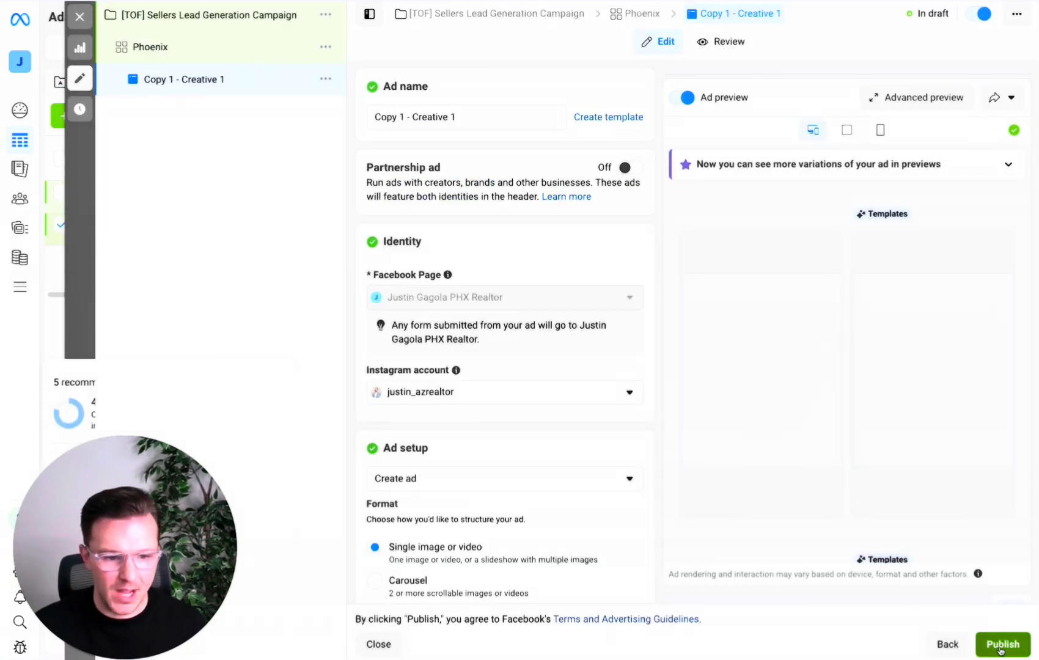
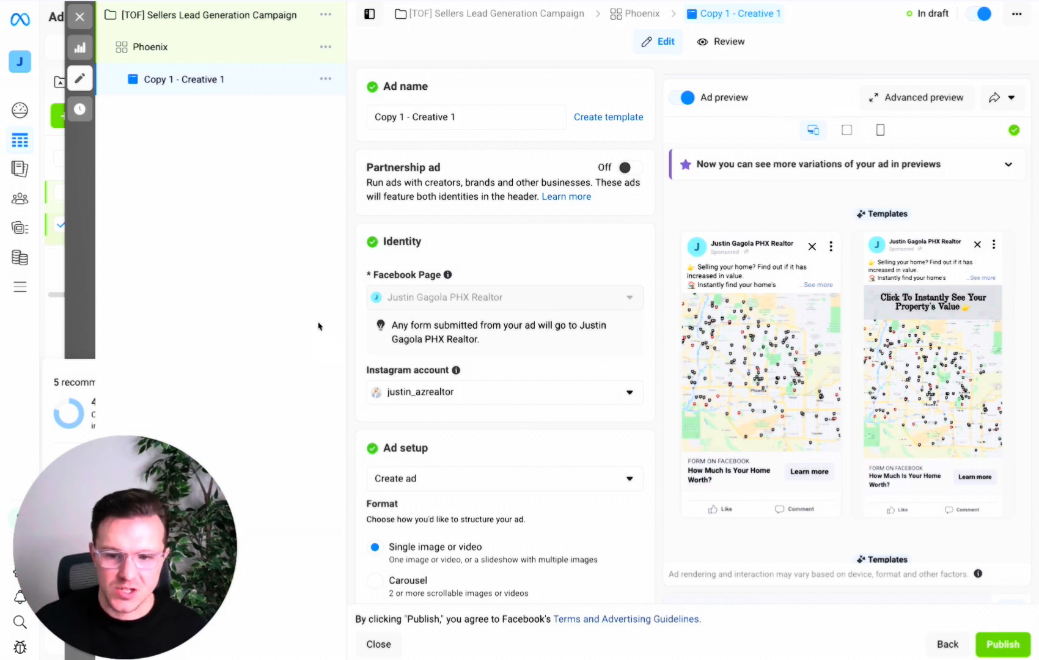
Close the ad editor to see both draft 'Copy 1 - Creative 1' ads at $20.00 daily.
left_click(82, 18)
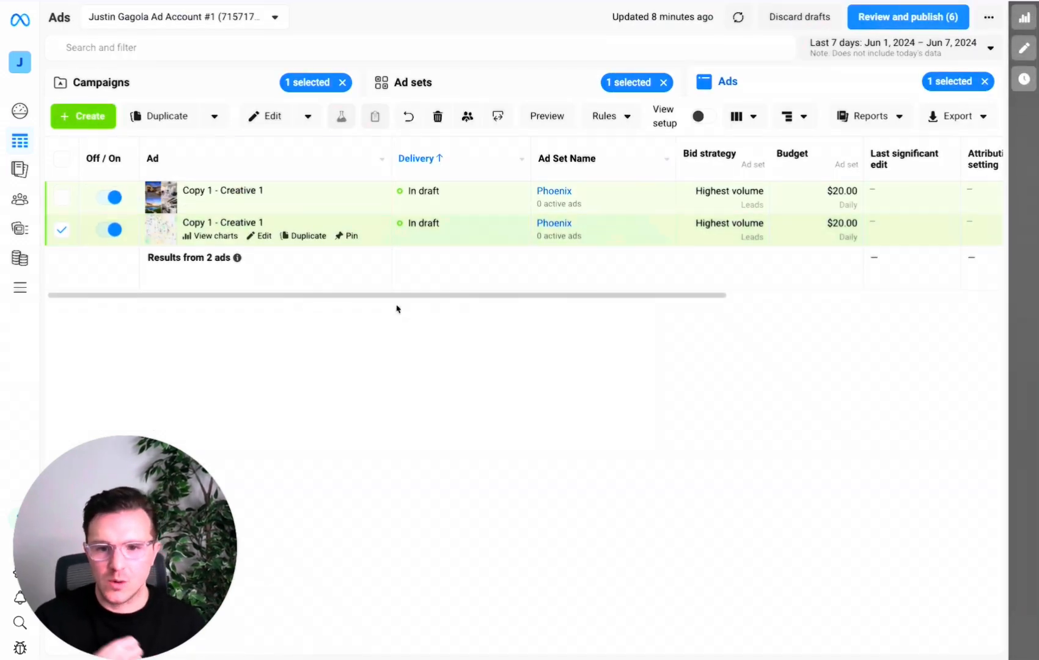
Tick Housing as the special ad category on the [TOF] Sellers Lead Generation Campaign.
left_click(228, 82)
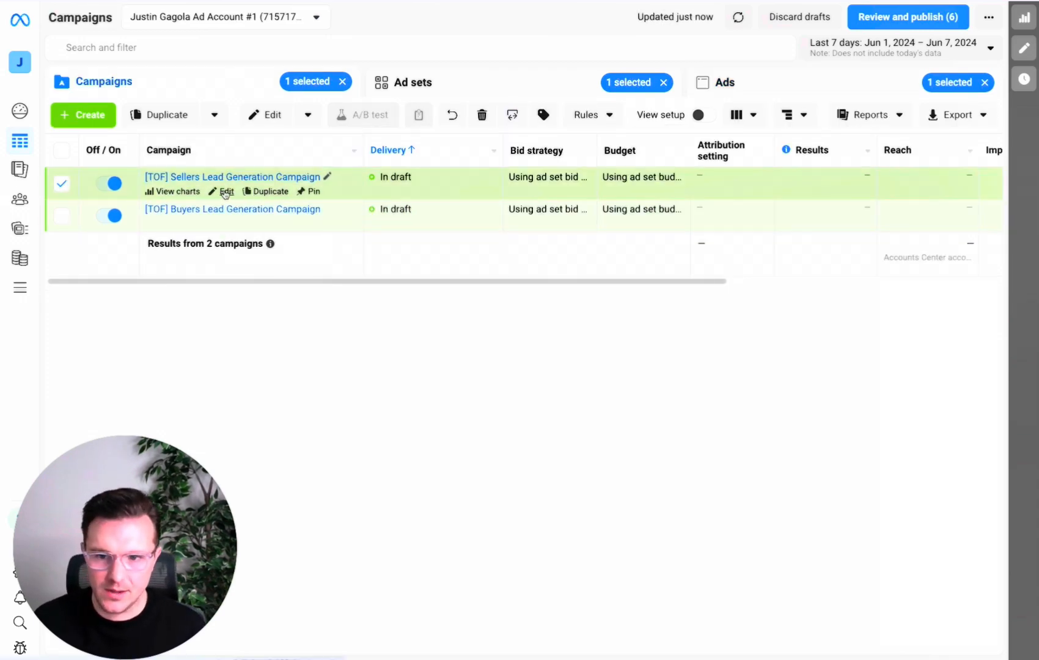
left_click(226, 192)
scroll(587, 324, "down", 3)
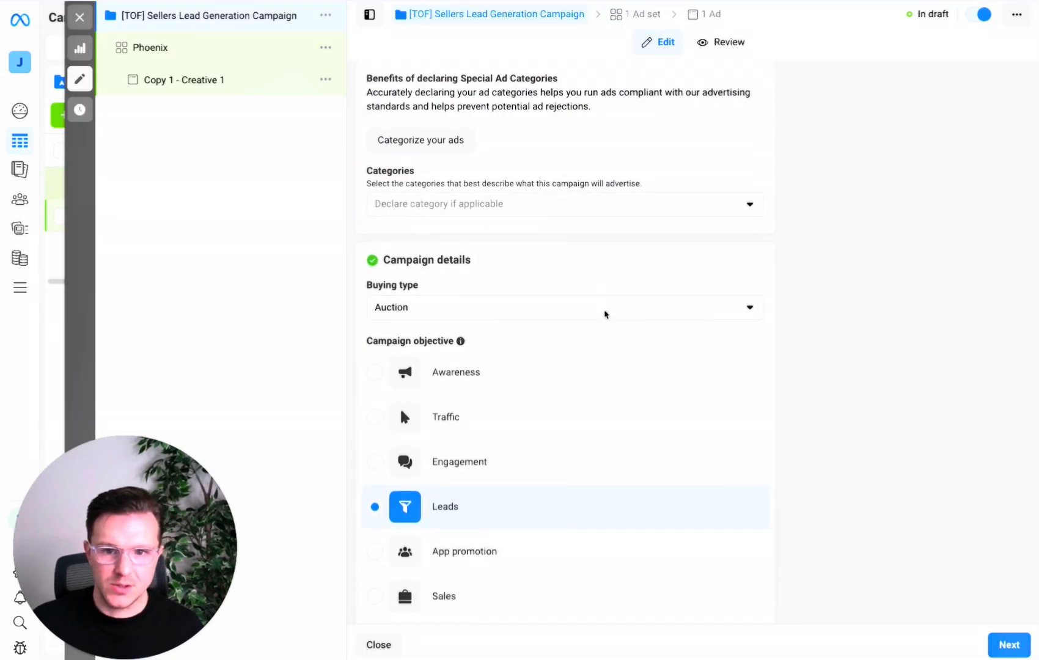
scroll(602, 311, "up", 1)
left_click(538, 255)
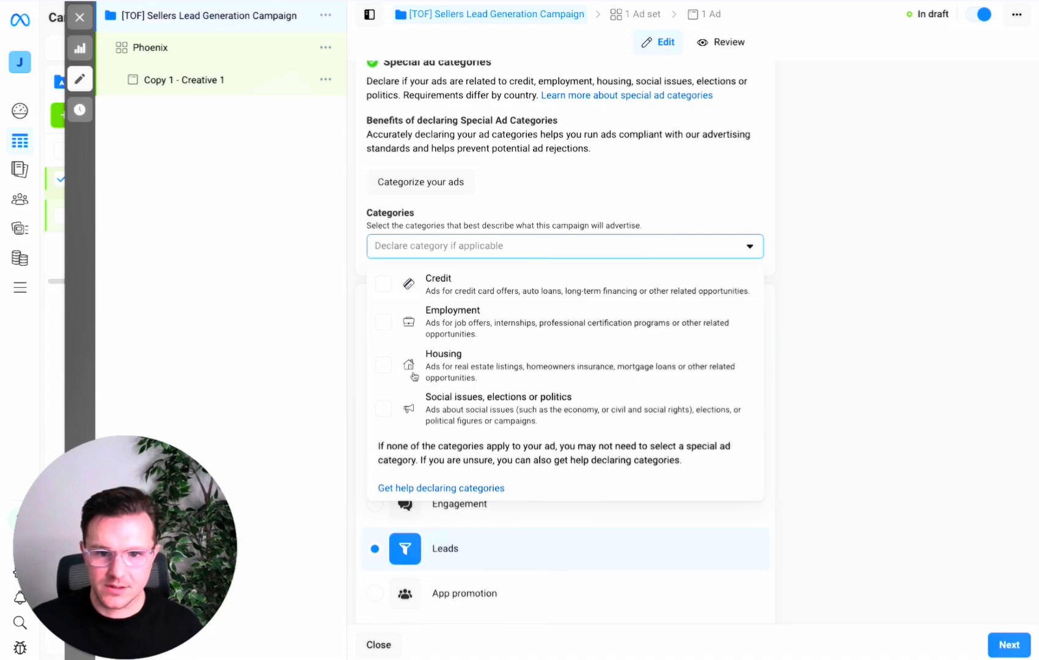
left_click(872, 348)
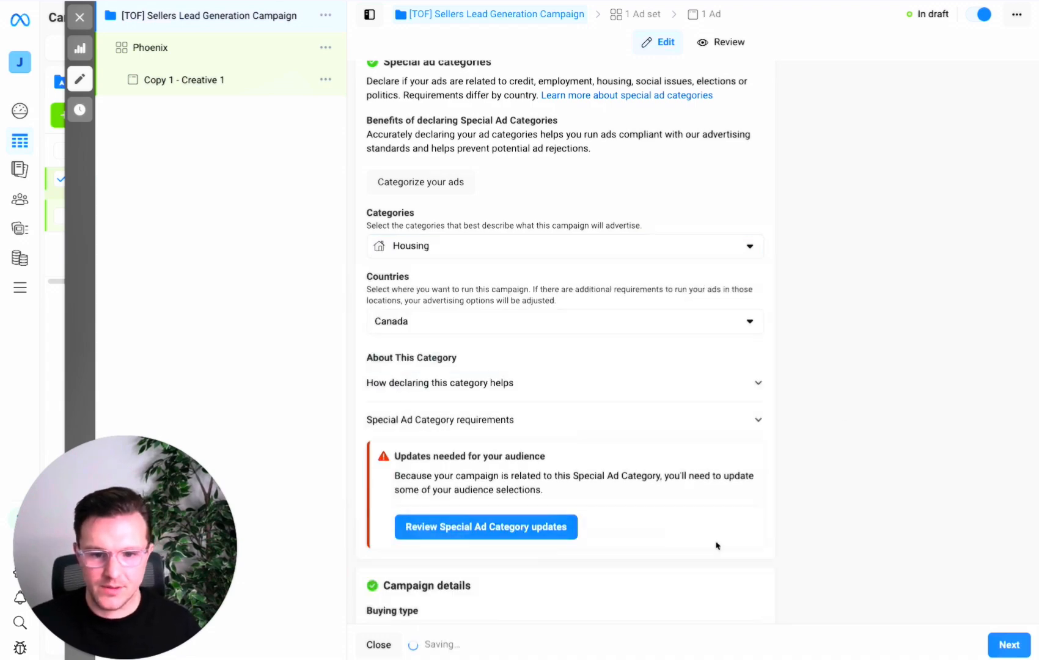
scroll(747, 341, "up", 2)
left_click(88, 27)
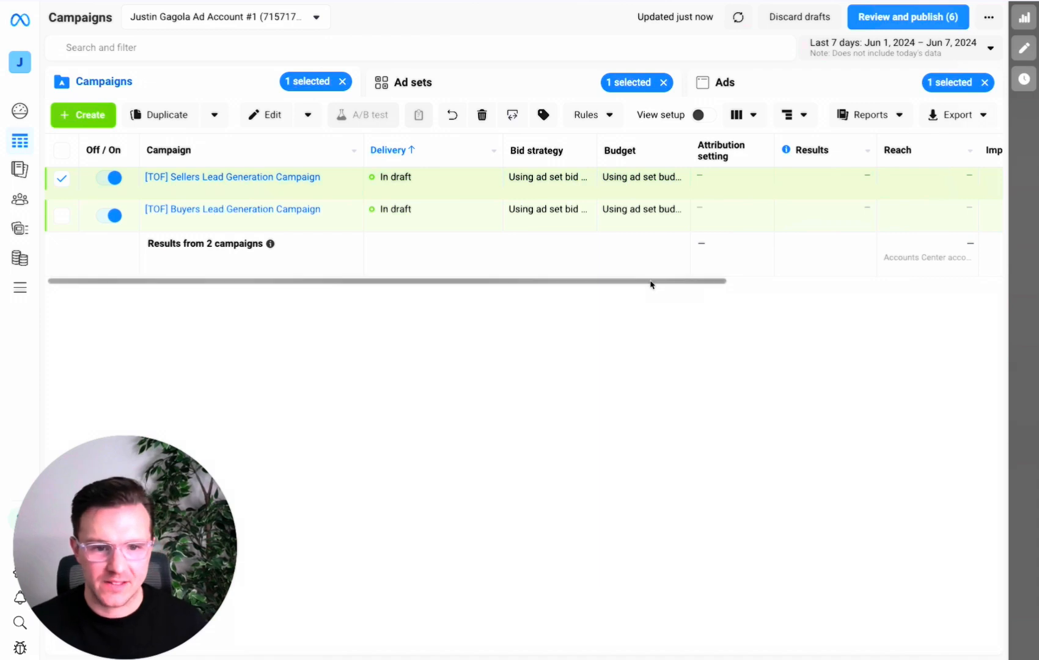
scroll(642, 285, "right", 3)
scroll(928, 290, "right", 1)
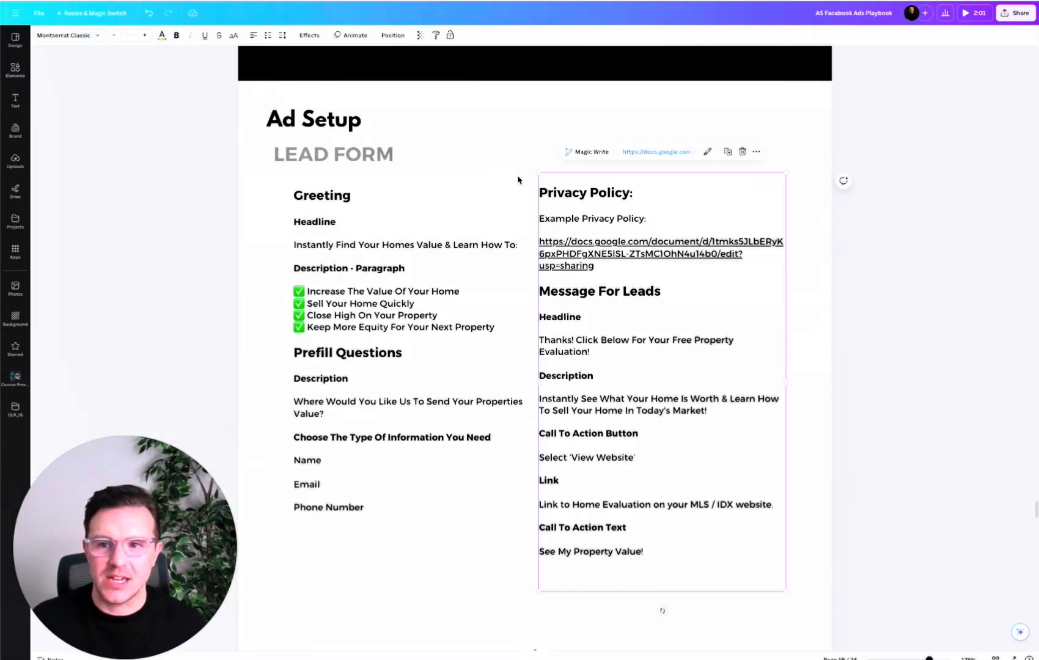
Scroll the Facebook Ads Playbook past the Ad Setup examples to the ad example cards and page 22.
scroll(704, 219, "up", 10)
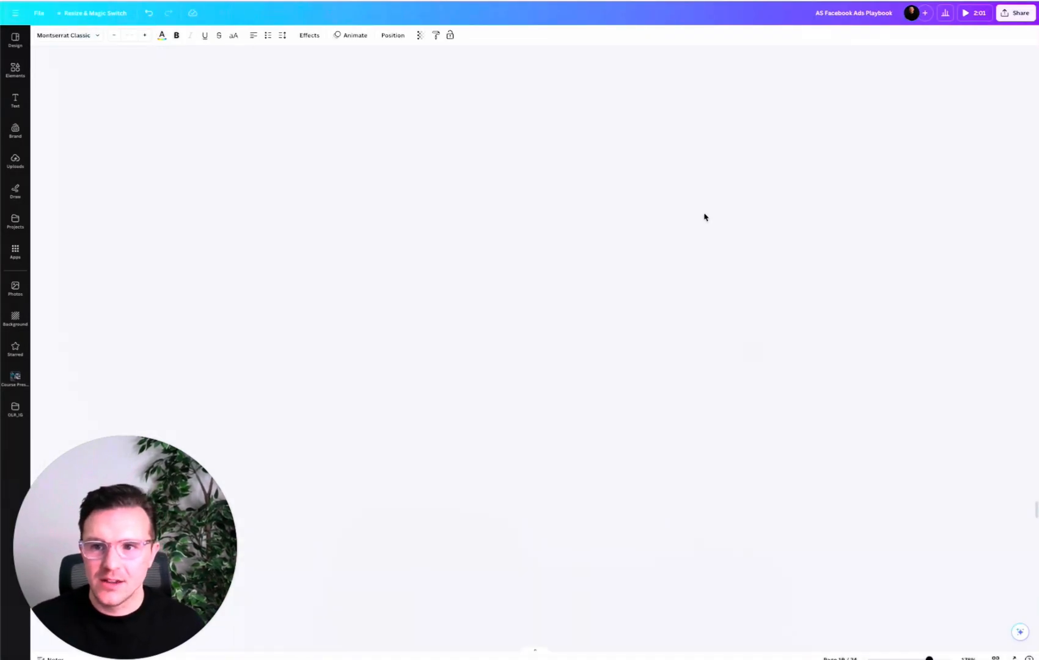
scroll(735, 239, "down", 10)
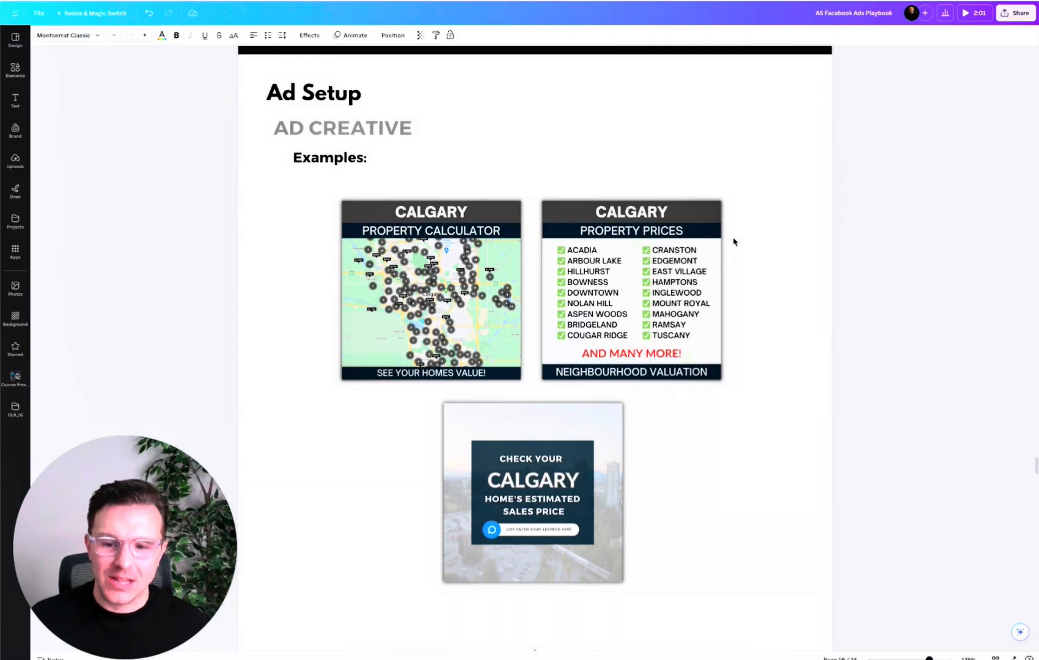
scroll(736, 240, "down", 15)
scroll(734, 293, "up", 5)
scroll(739, 301, "down", 8)
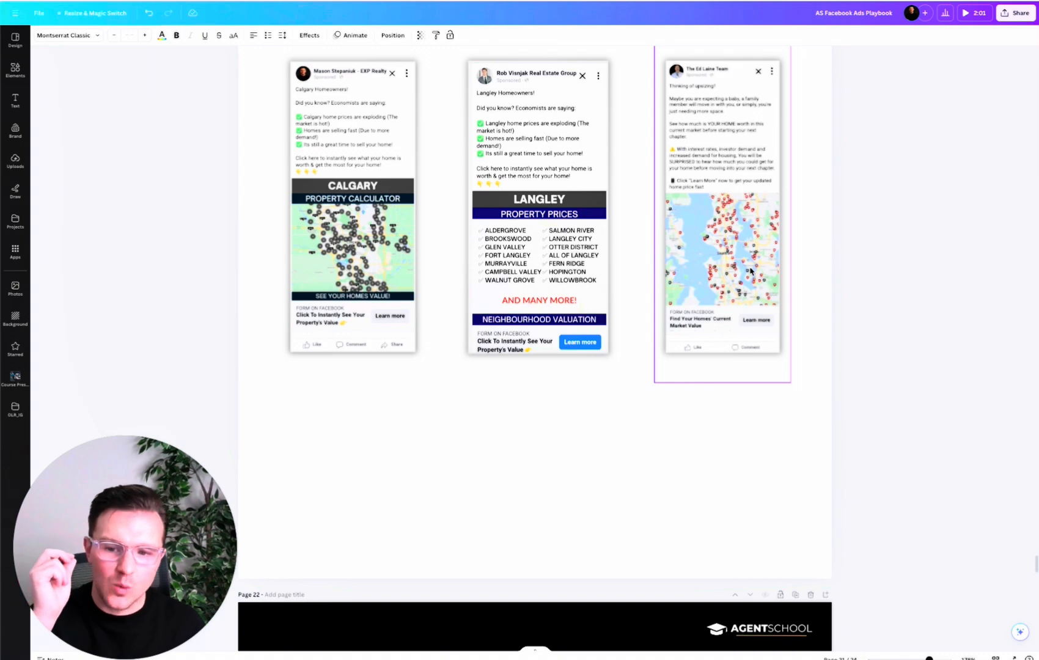
scroll(744, 270, "down", 3)
scroll(742, 275, "up", 3)
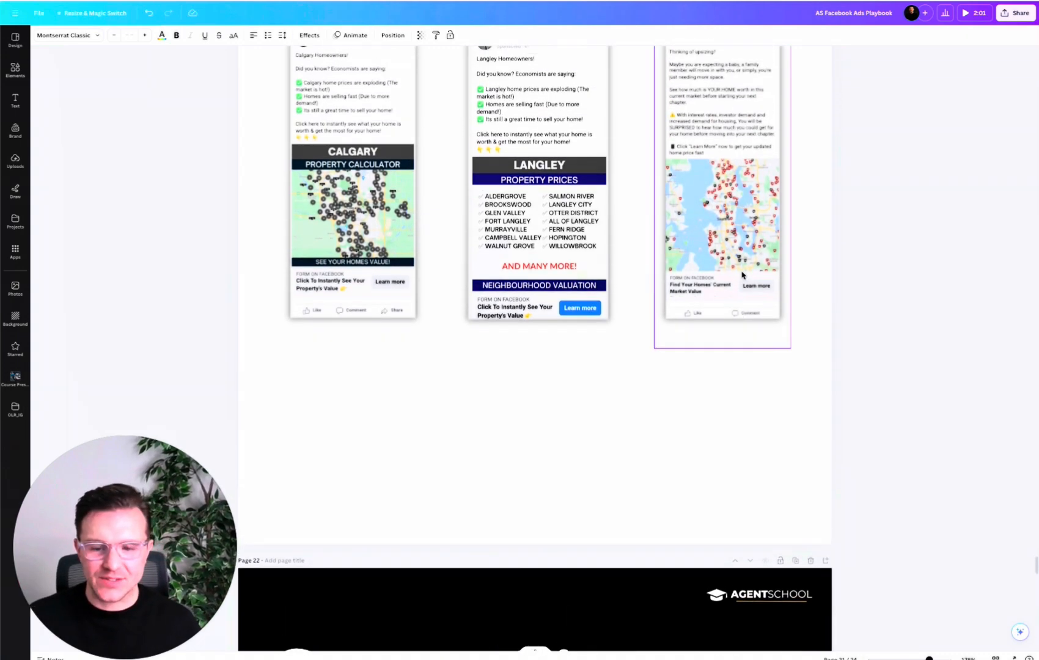
scroll(741, 276, "down", 4)
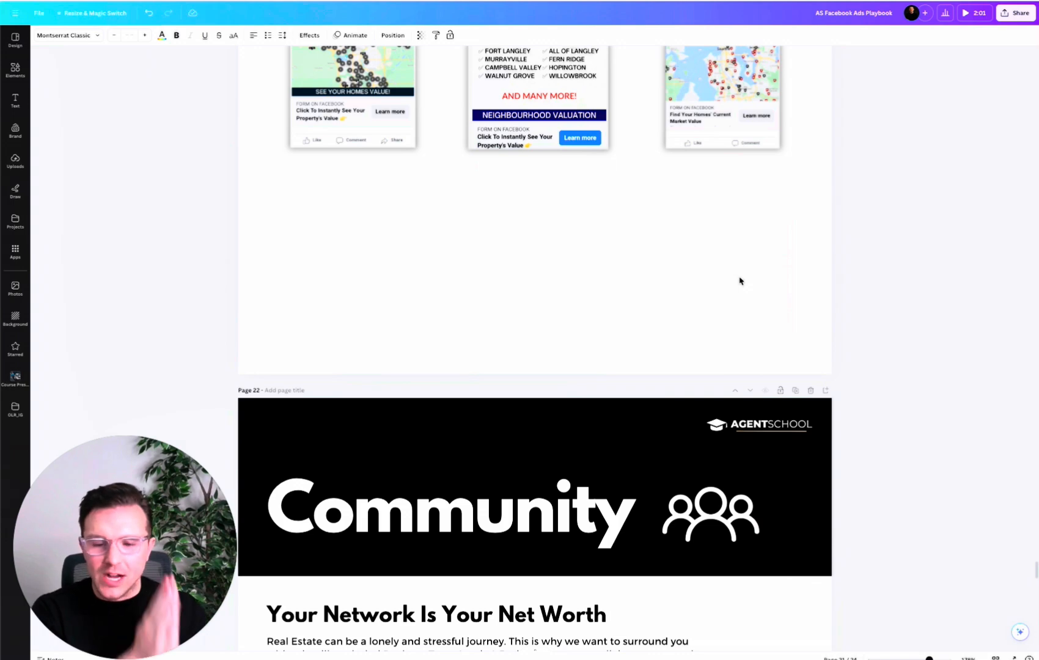
Scroll through page 22 to read the Community text and its list of FREE Agent Community benefits.
scroll(740, 281, "down", 1)
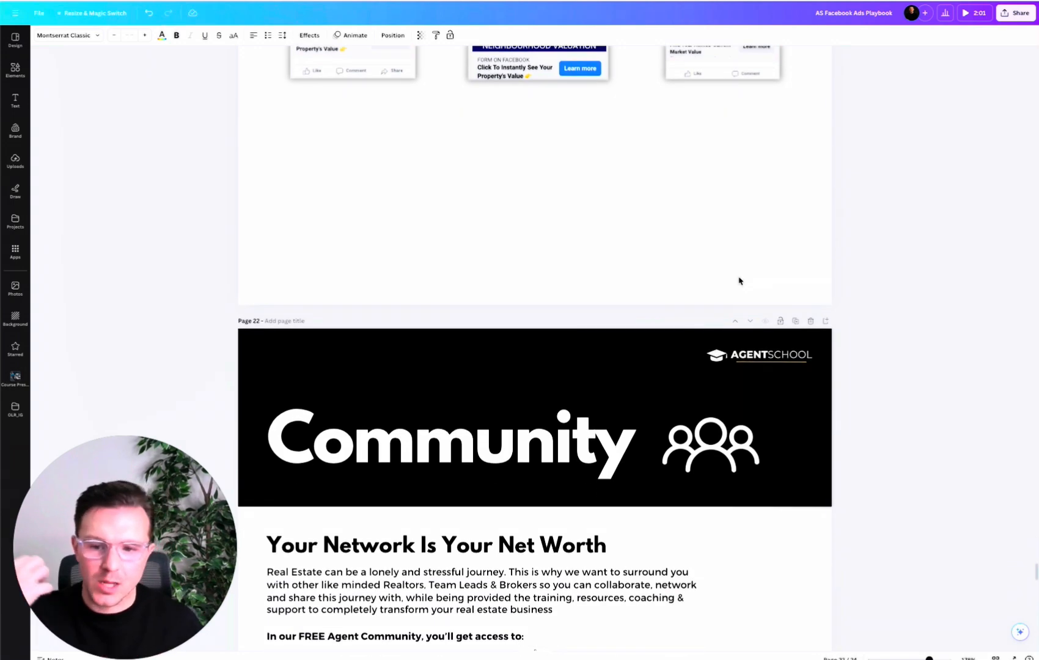
scroll(741, 278, "down", 2)
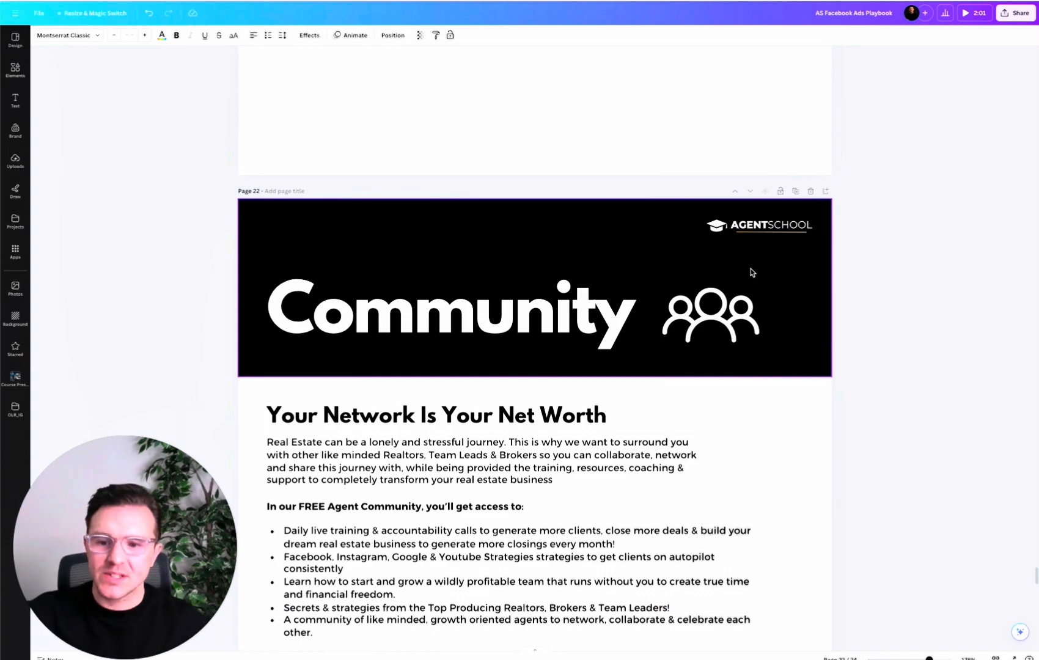
scroll(878, 265, "down", 1)
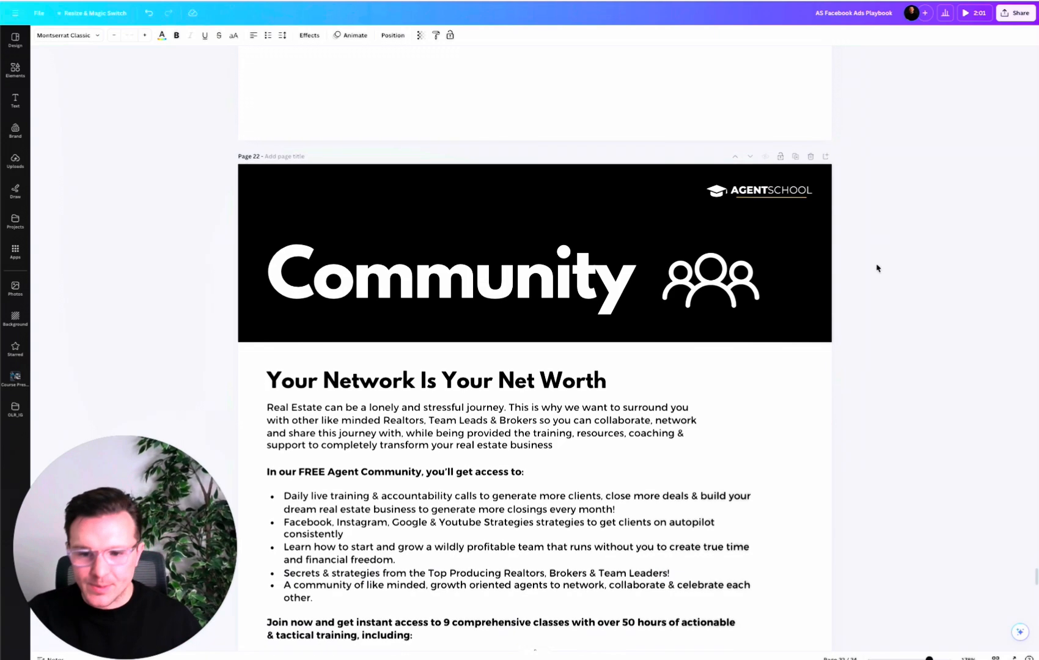
scroll(877, 267, "down", 1)
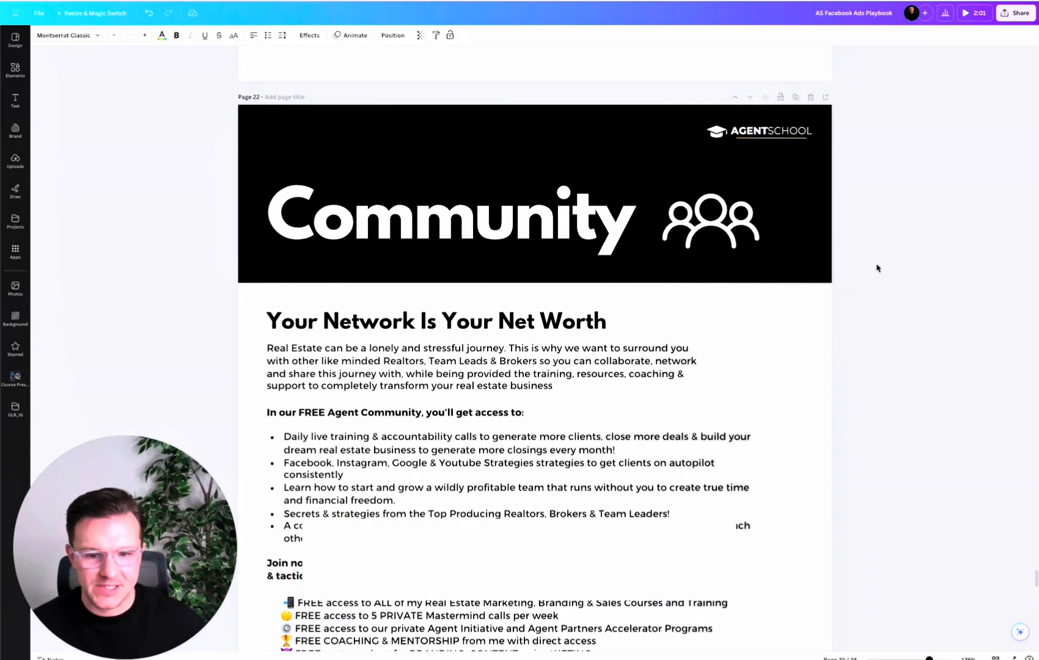
scroll(808, 328, "down", 2)
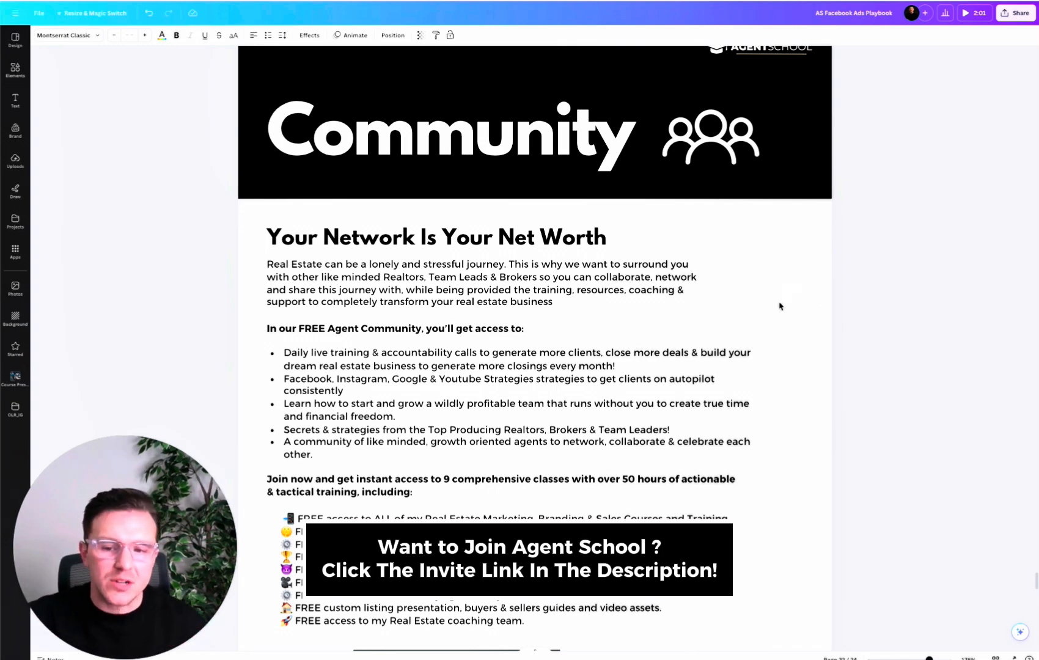
scroll(780, 306, "down", 2)
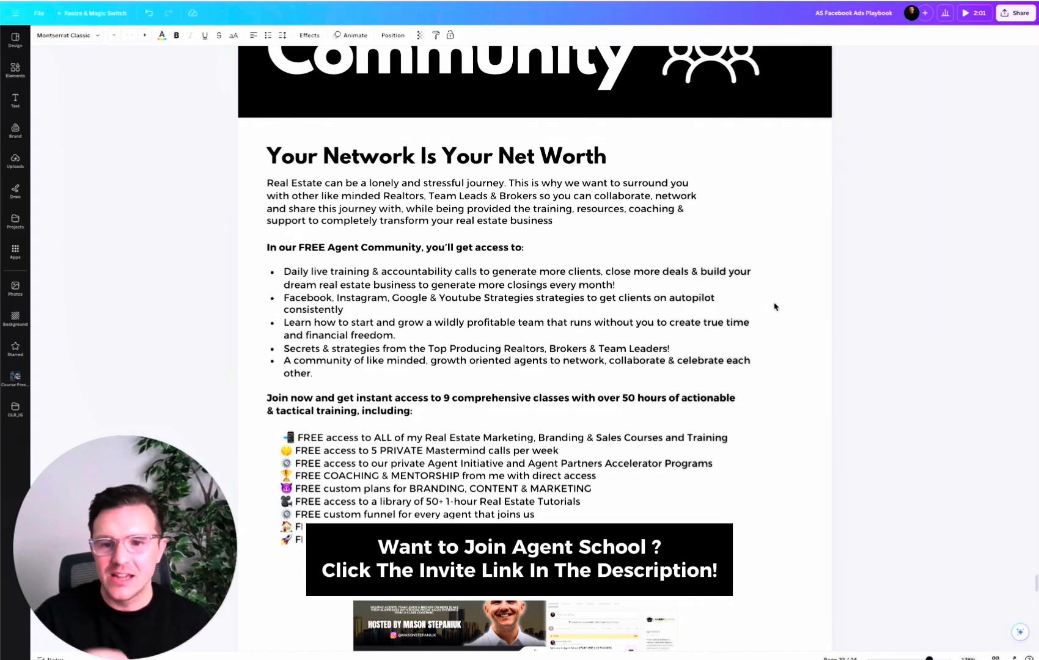
scroll(772, 305, "down", 5)
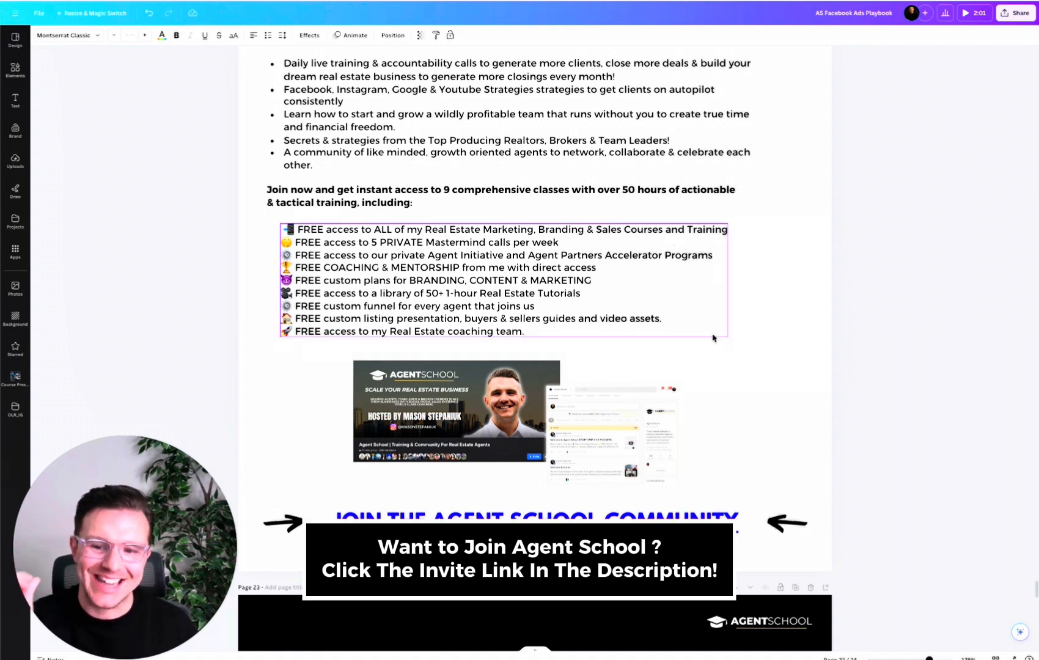
Read the rest of page 22 down to the 'Join the Agent School Community' call to action.
scroll(774, 314, "up", 1)
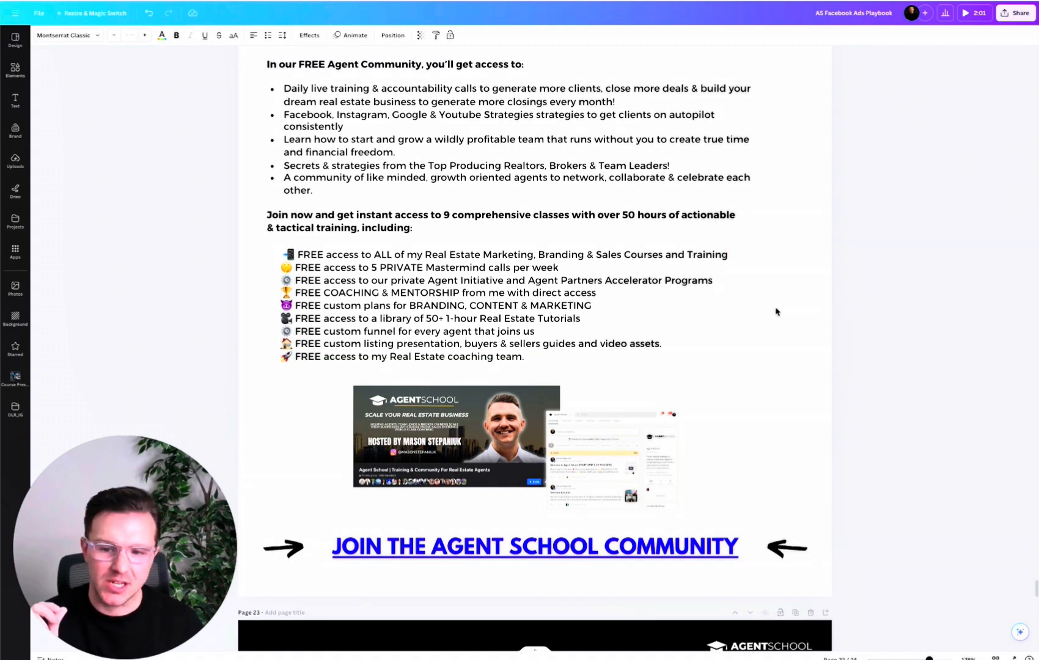
scroll(776, 312, "down", 1)
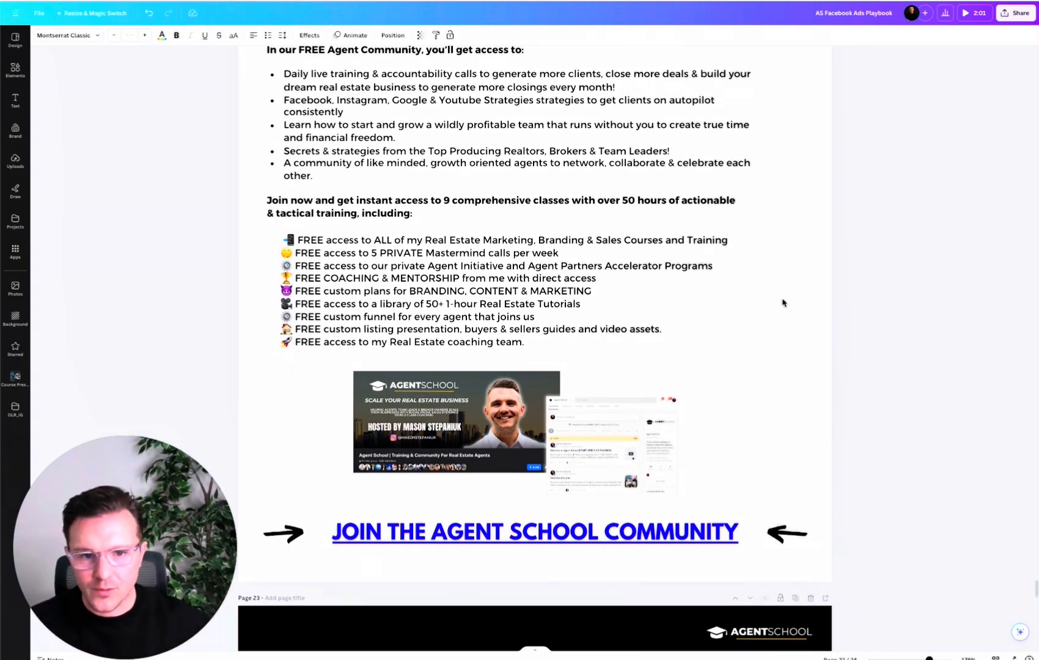
scroll(784, 302, "down", 2)
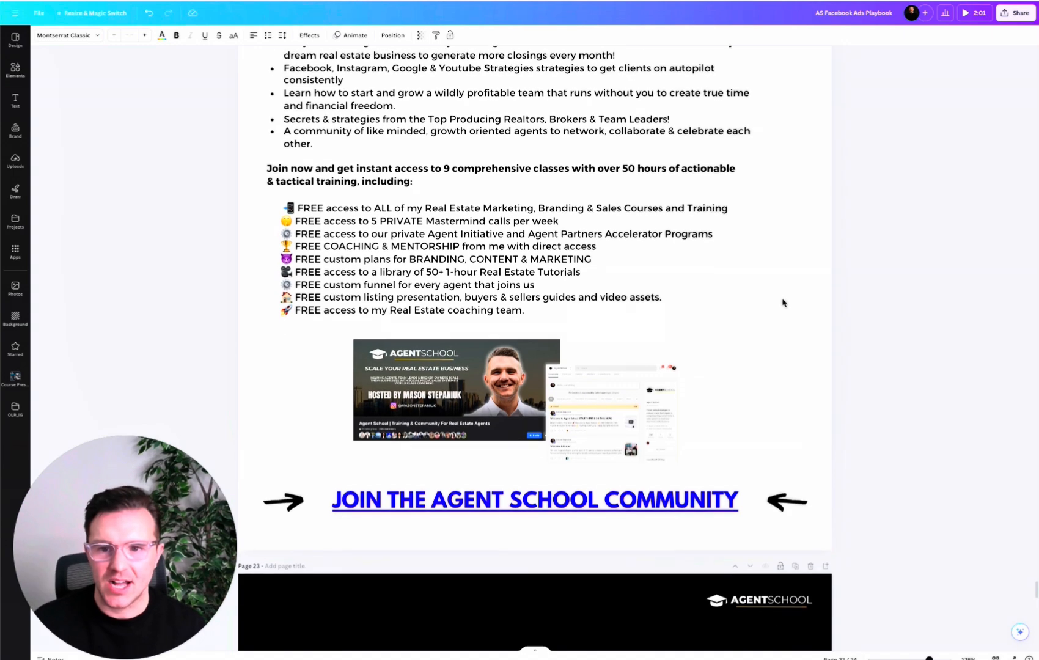
scroll(788, 309, "up", 1)
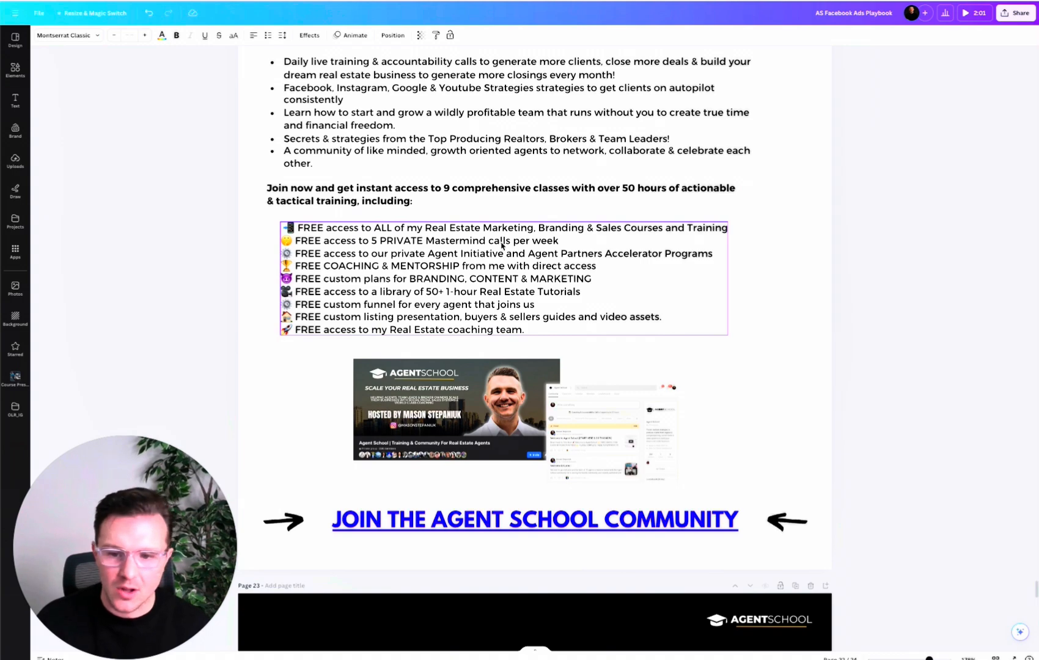
scroll(507, 251, "down", 1)
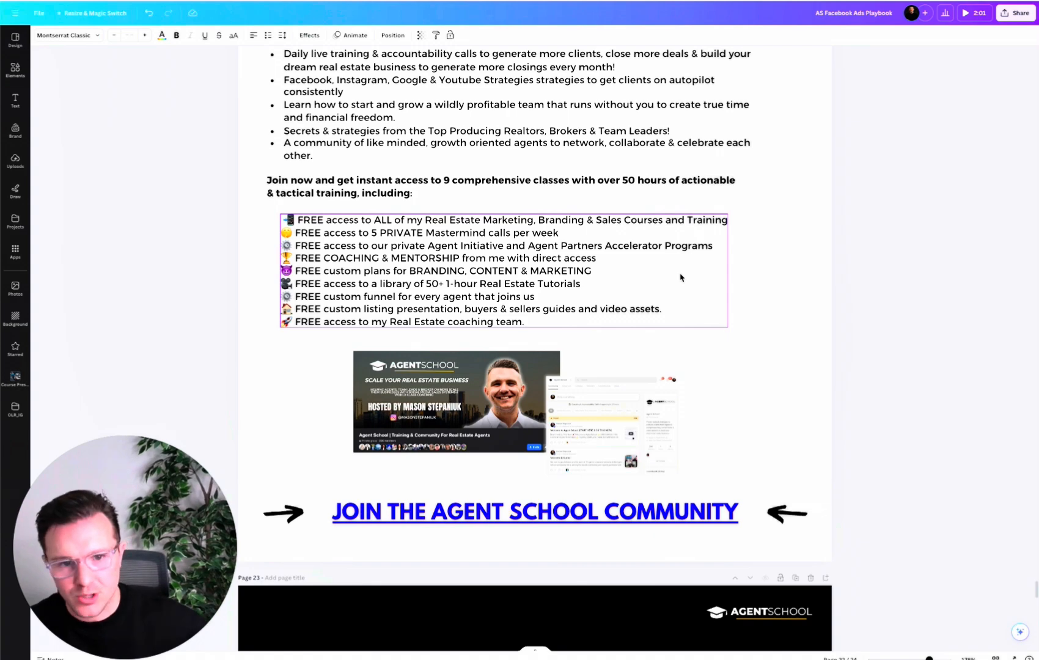
scroll(680, 277, "down", 1)
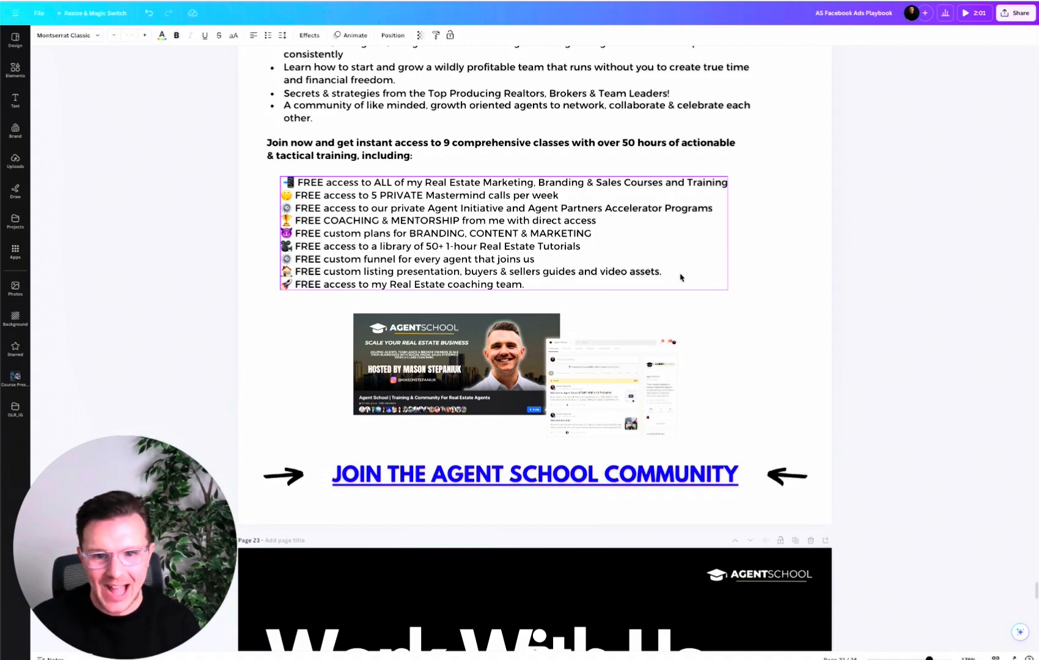
Deselect the benefits text box and bring the top of page 23, 'Work With Us', into view.
left_click(791, 265)
scroll(758, 298, "down", 1)
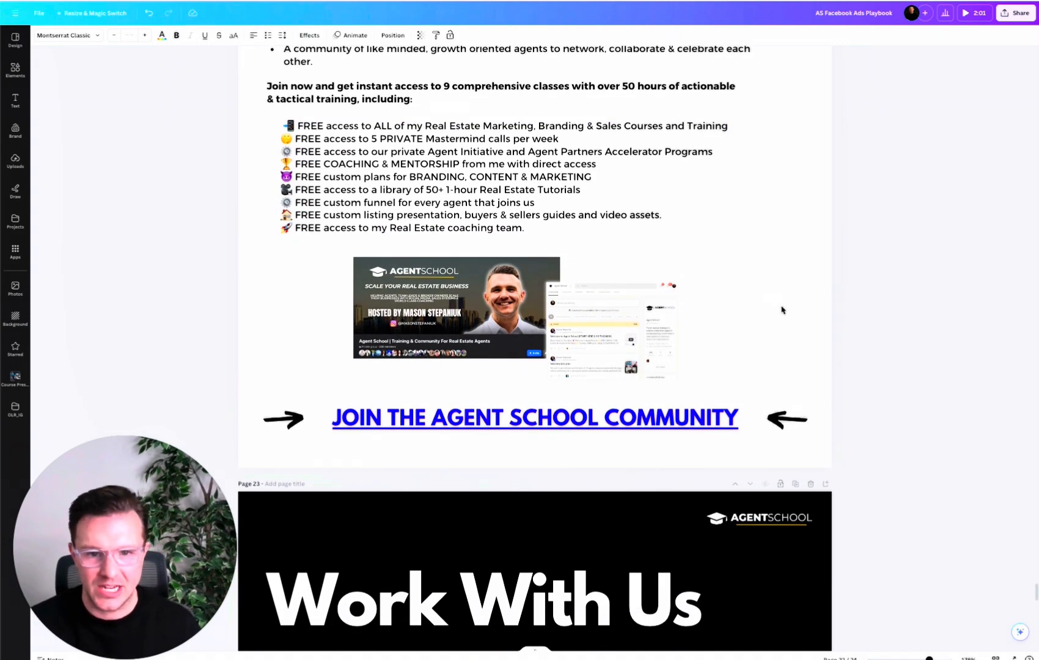
scroll(782, 310, "up", 1)
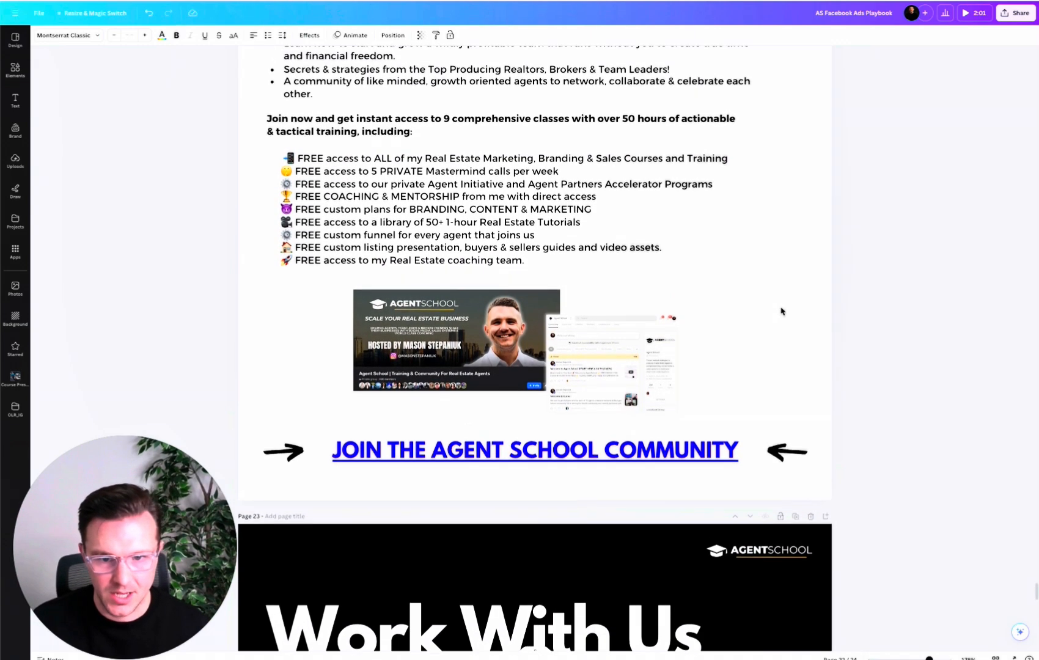